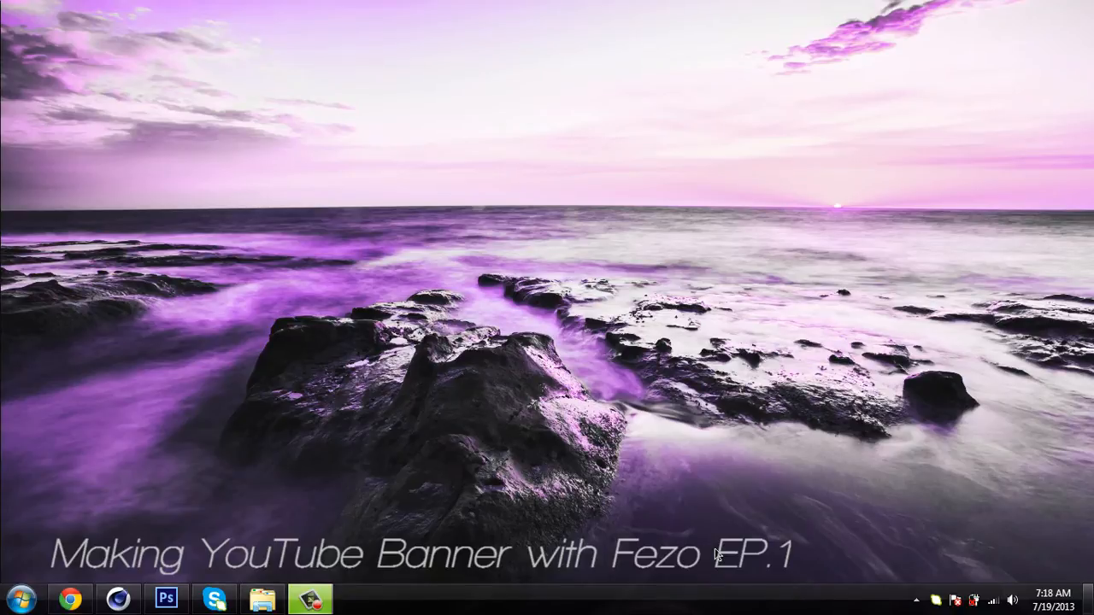
Step: View the finished NEW BG TUTORIAL banner image from the Banner Tutorial EP.1 folder and close it
left_click(263, 599)
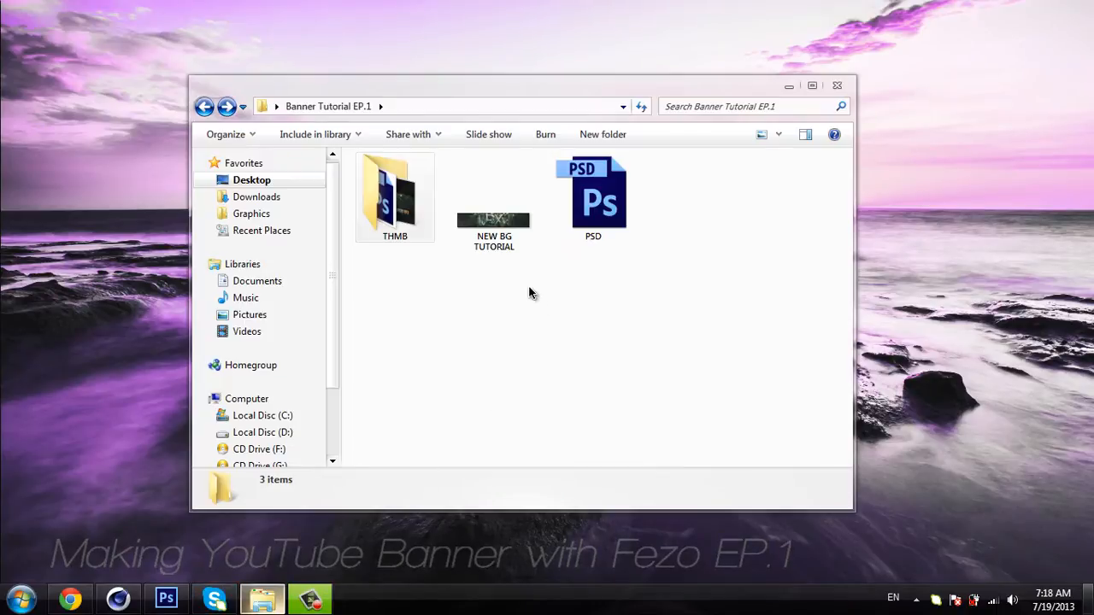
left_click(500, 224)
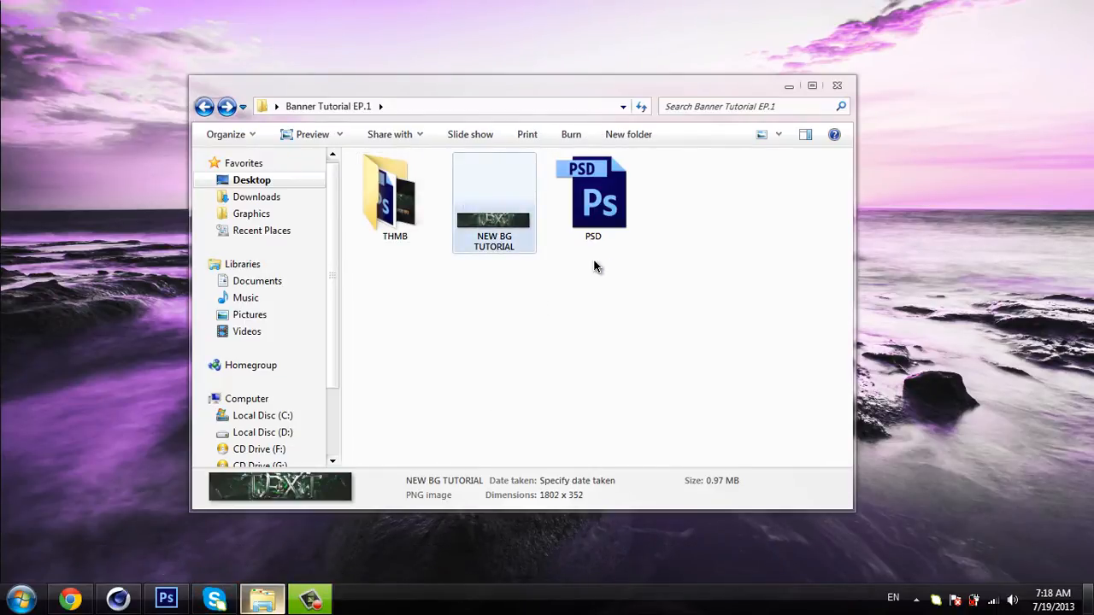
key("Return")
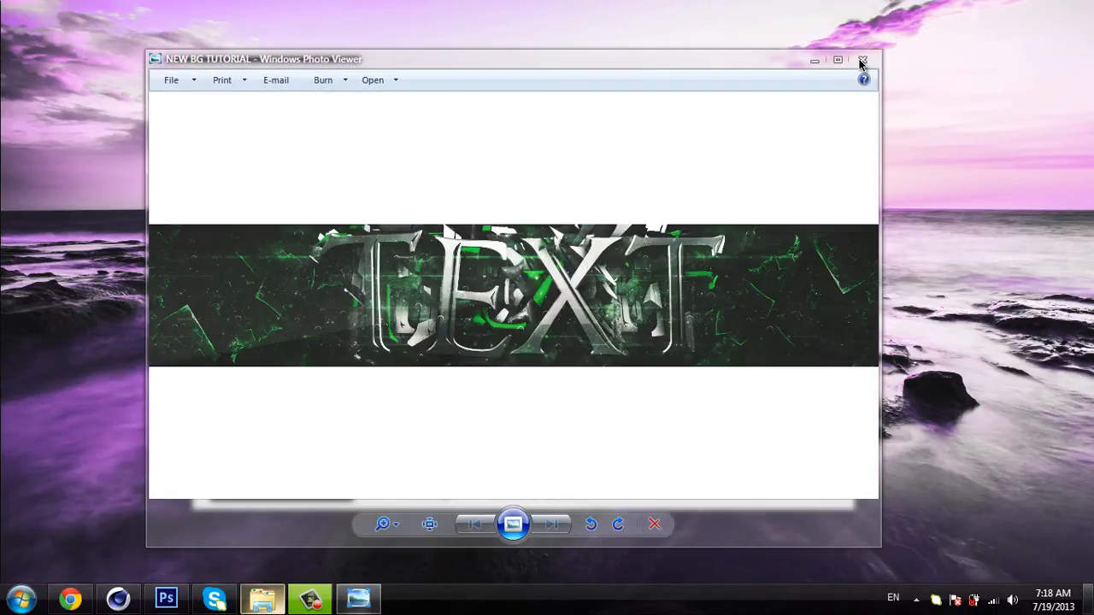
left_click(861, 61)
Step: View the THMB image in the THMB folder of the banner tutorial
double_click(411, 201)
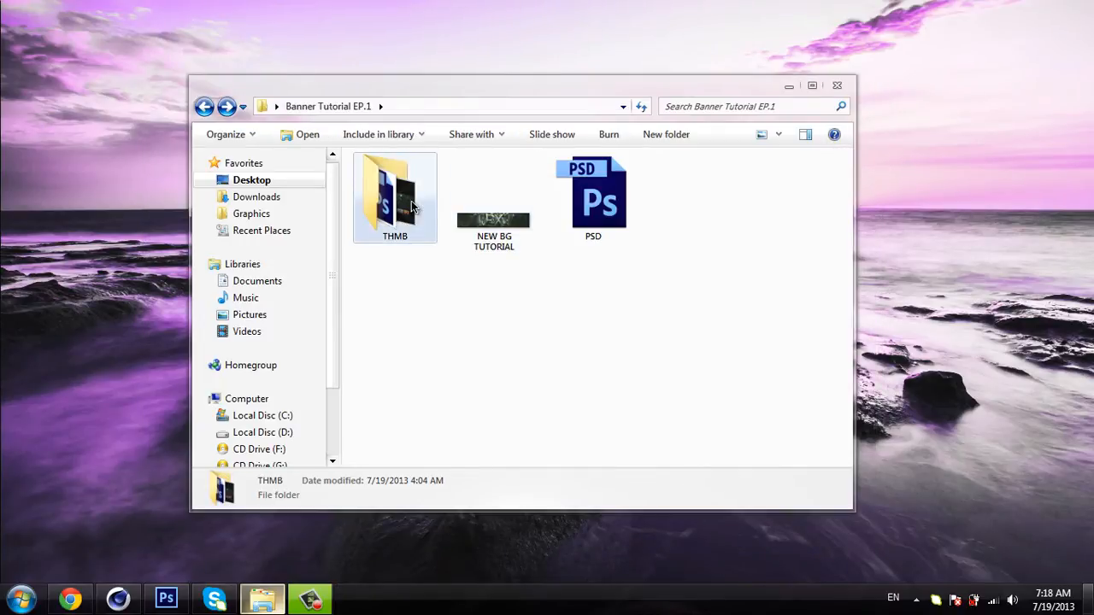
double_click(526, 203)
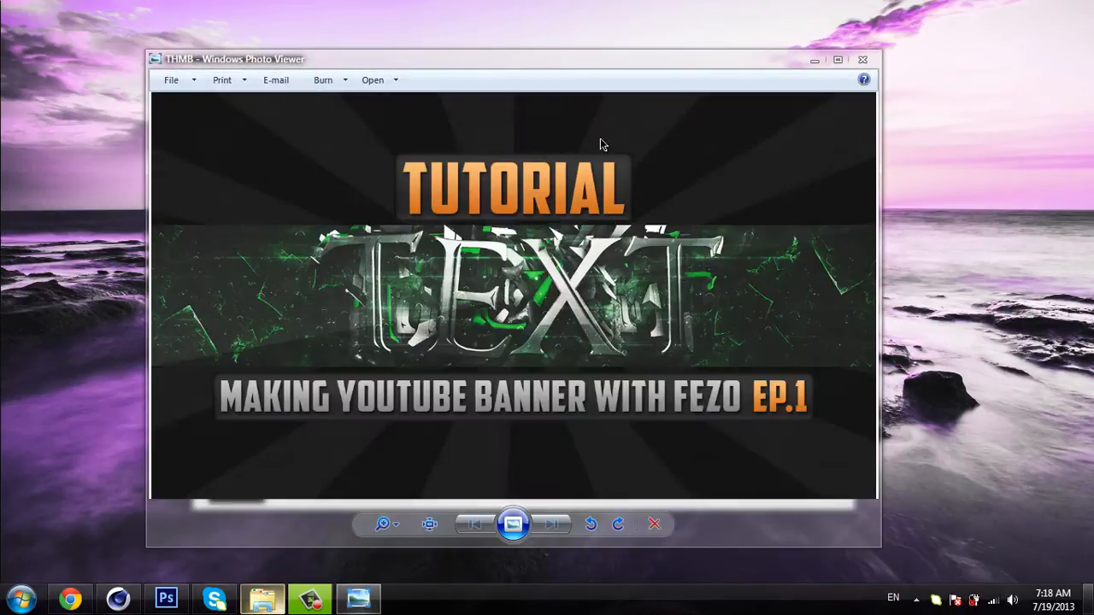
mouse_move(540, 61)
left_mouse_down()
mouse_move(579, 68)
mouse_move(552, 78)
mouse_move(559, 57)
mouse_move(550, 79)
left_mouse_up()
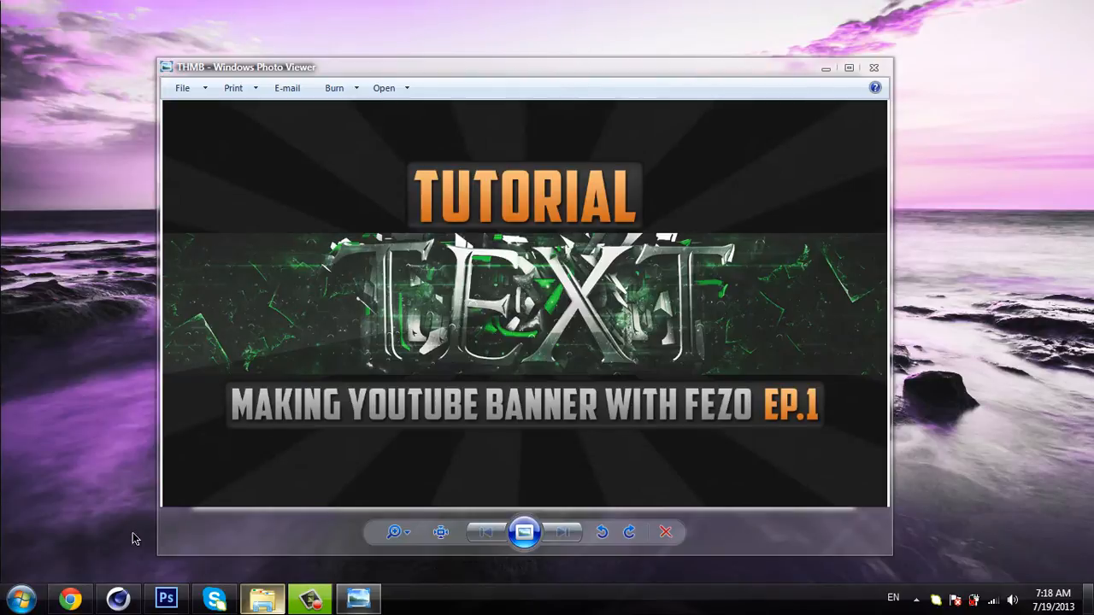
Step: Switch to Chrome and look over the FezoDesigns YouTube channel page, including its banner and featured video
left_click(70, 598)
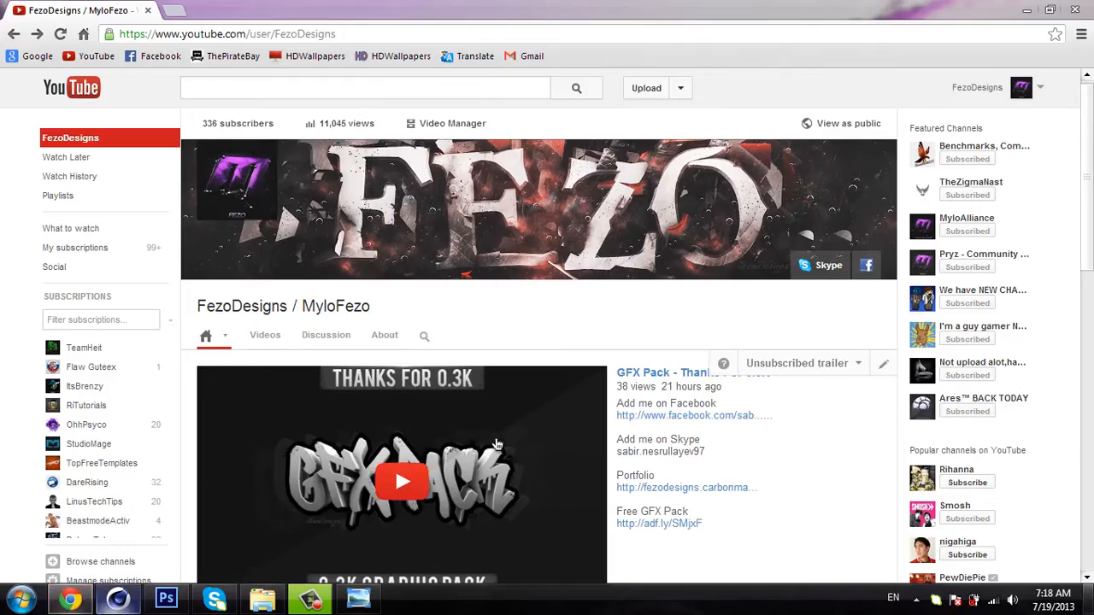
scroll(497, 445, "down", 2)
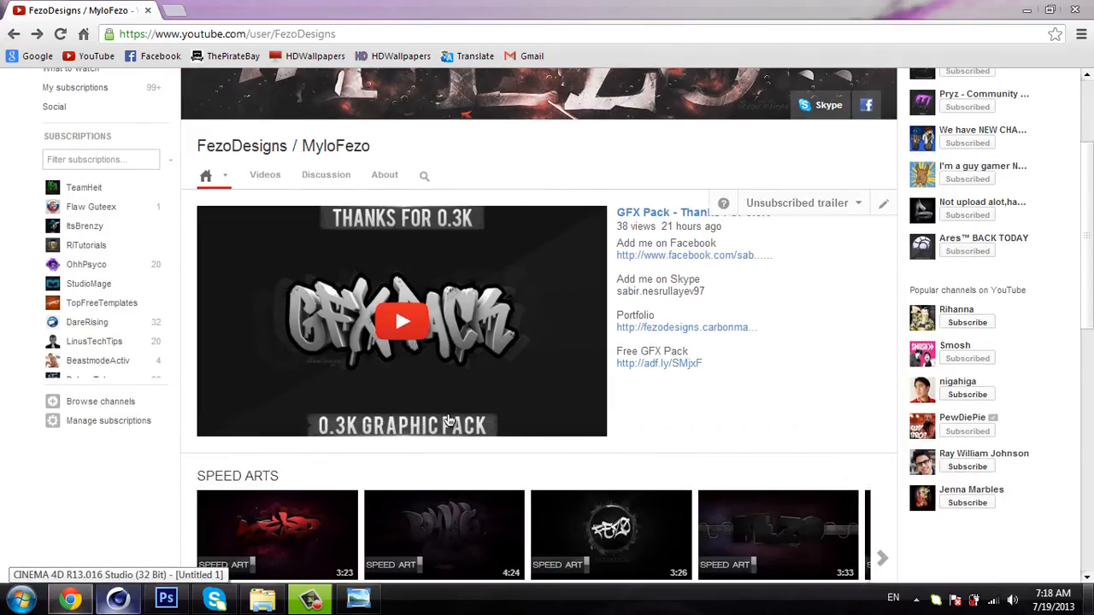
scroll(448, 420, "up", 1)
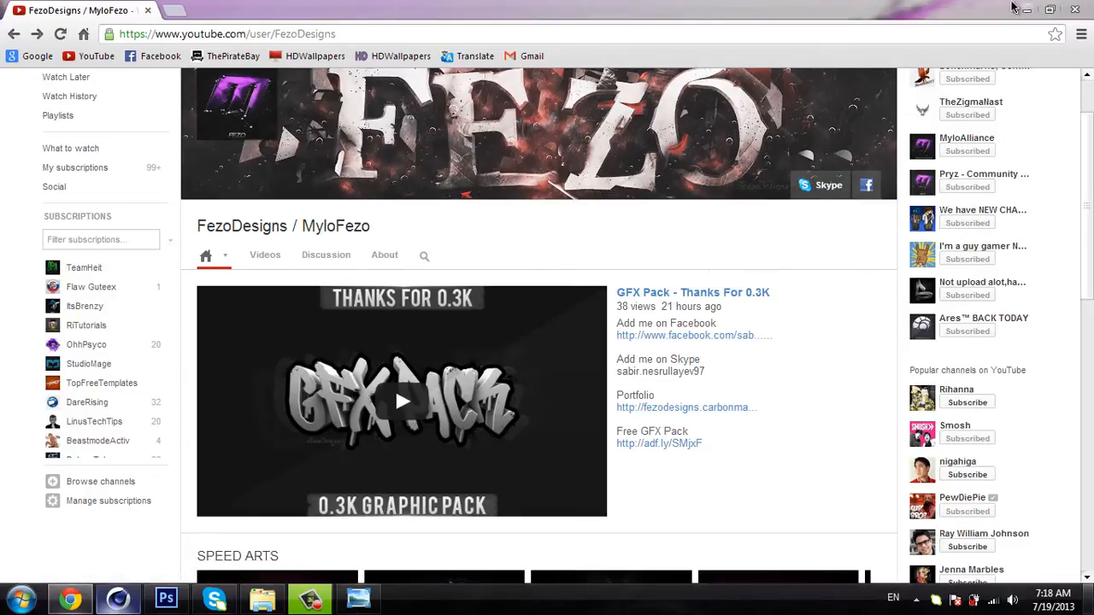
scroll(672, 342, "down", 1)
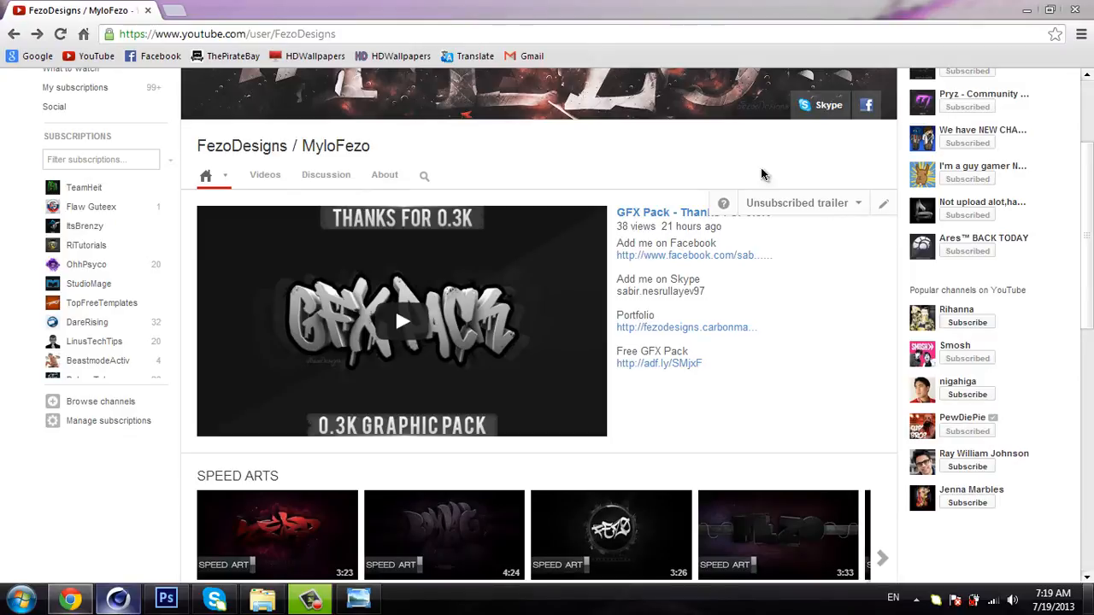
scroll(889, 104, "up", 3)
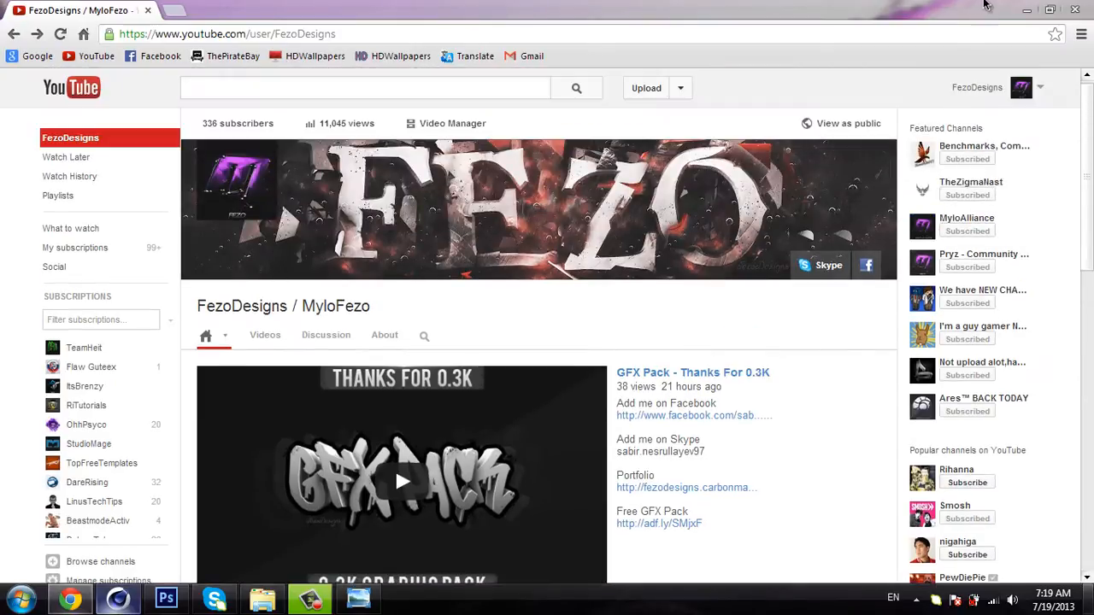
Step: Clear the desktop by minimizing the browser and closing the thumbnail image and its folder window
left_click(1026, 9)
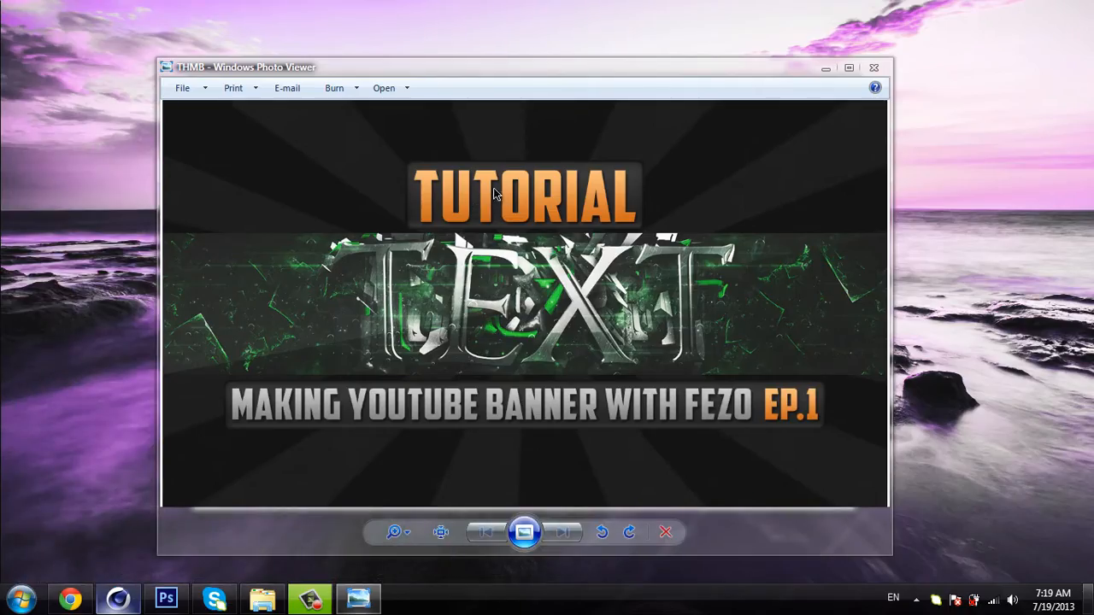
left_click(873, 67)
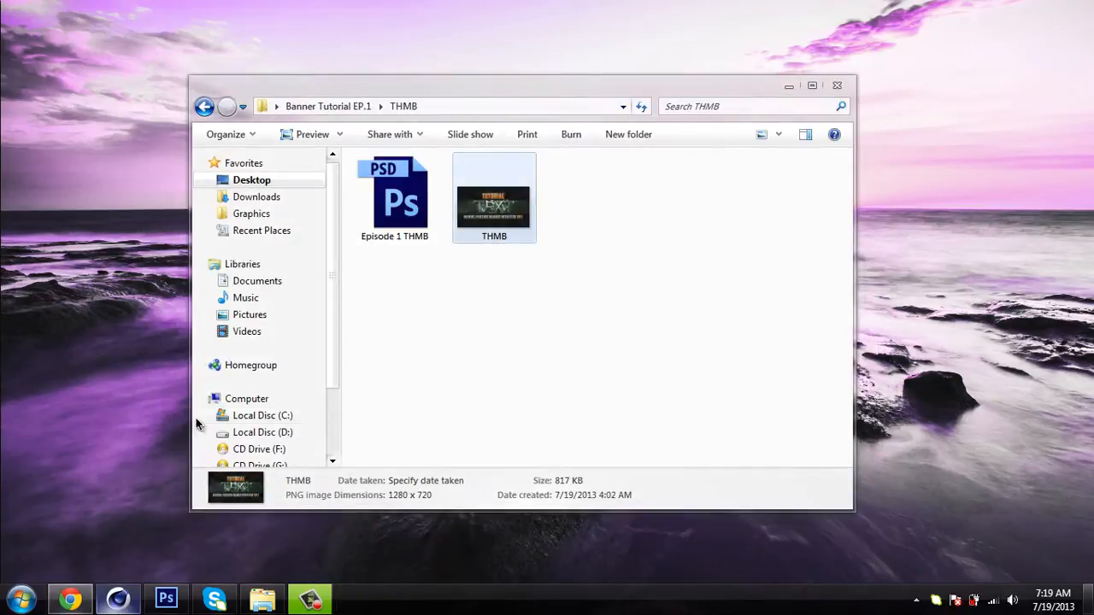
left_click(837, 85)
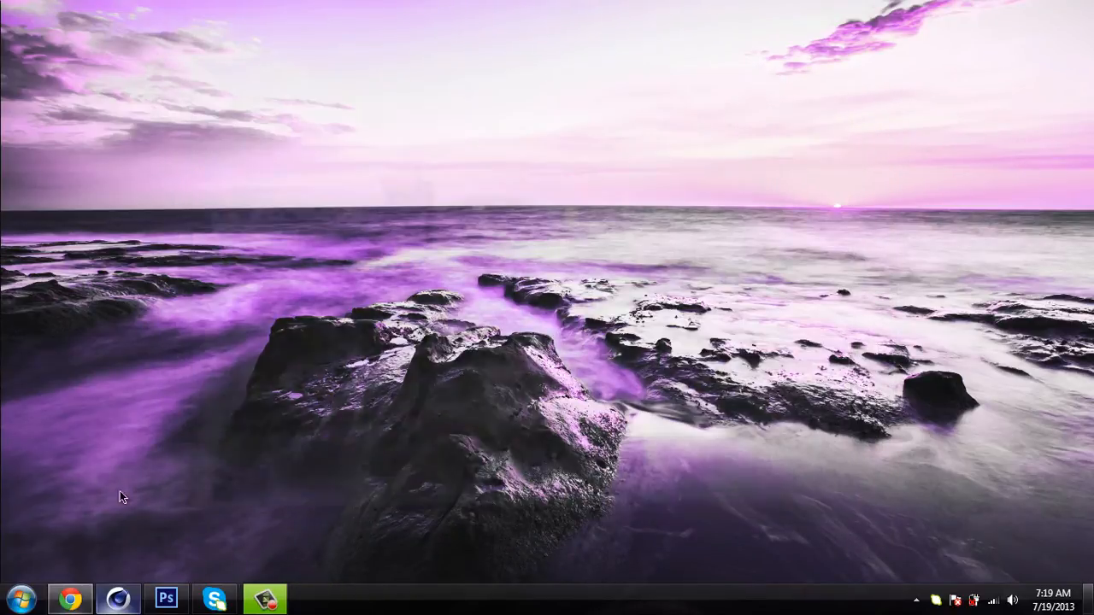
Step: Switch to Cinema 4D and open the New Lightroom project file, dismissing the missing-plugin warning
left_click(131, 598)
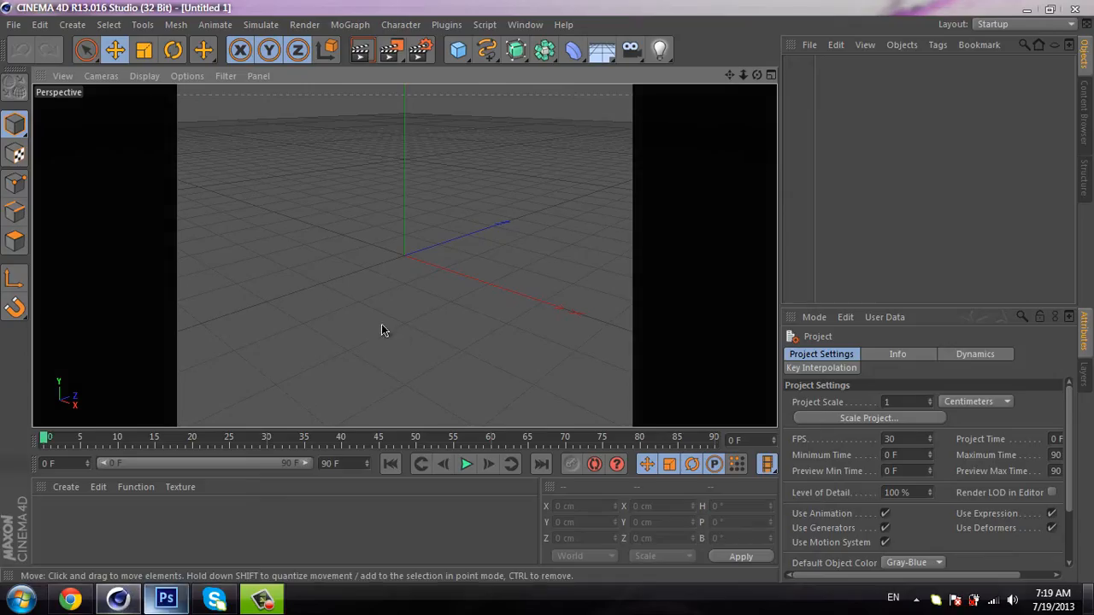
left_click(13, 25)
left_click(271, 147)
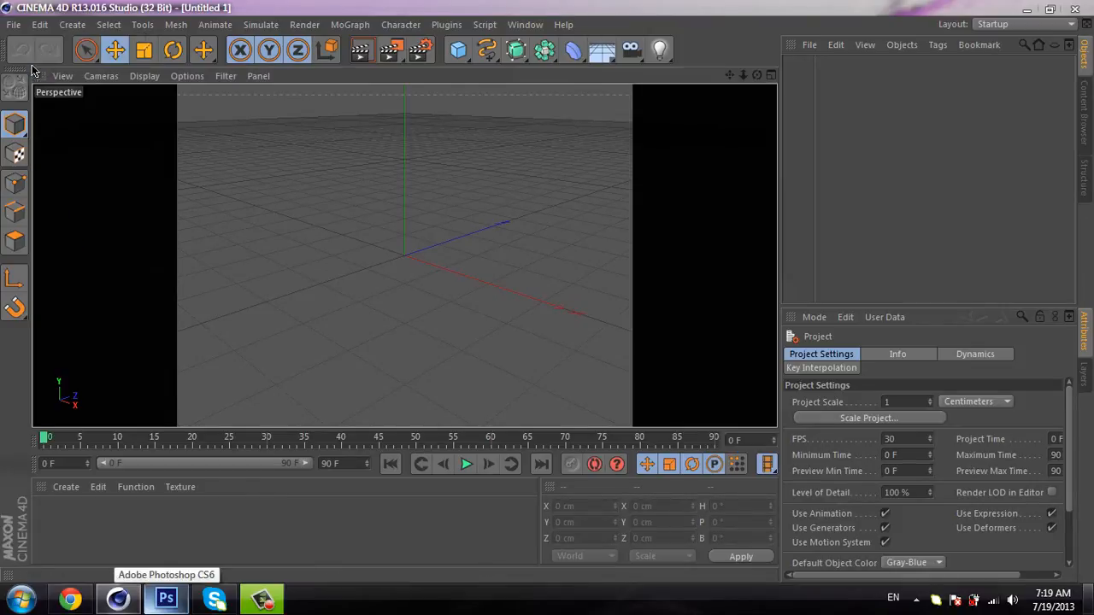
key("ctrl+o")
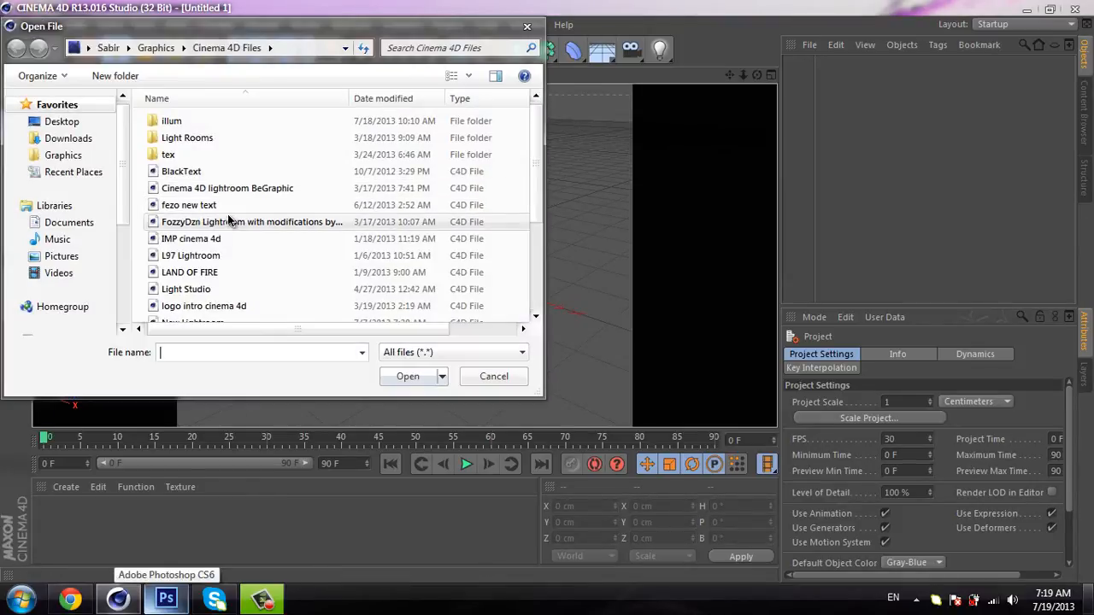
left_click(276, 274)
key("n")
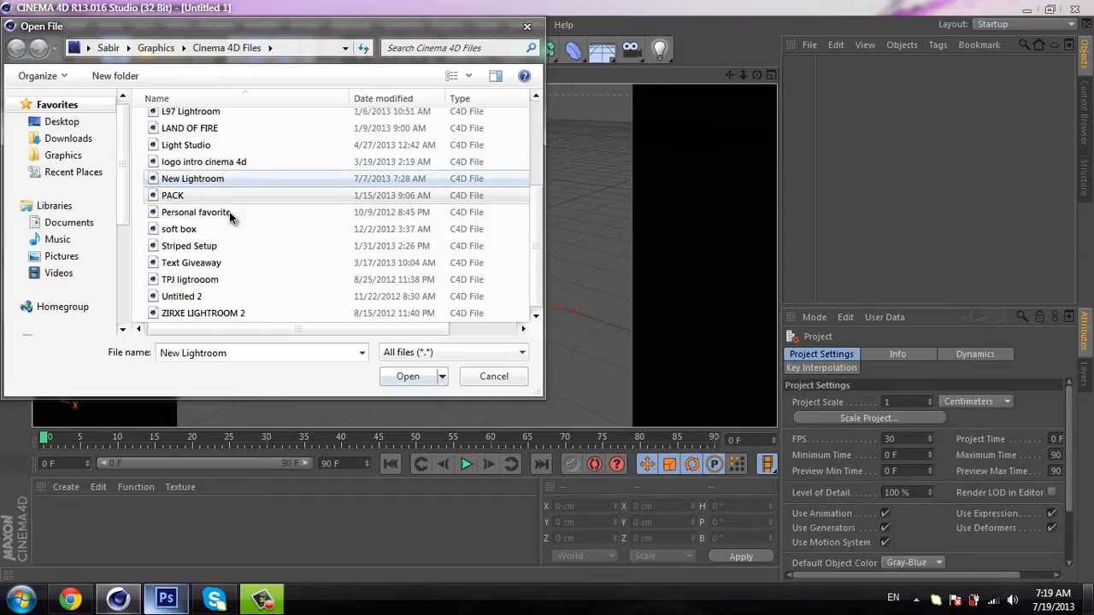
double_click(236, 188)
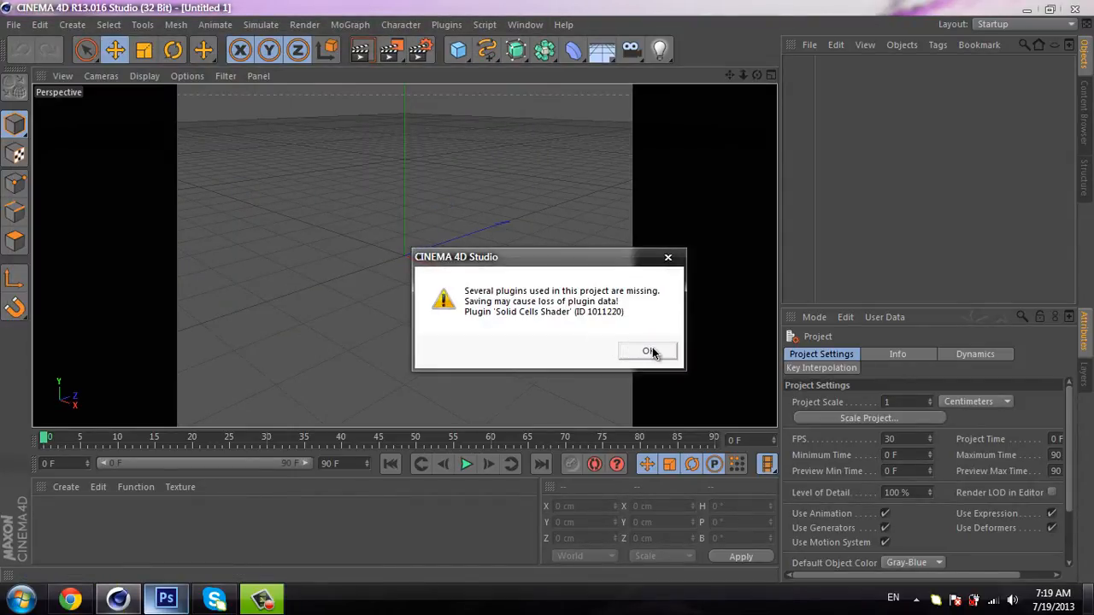
left_click(646, 350)
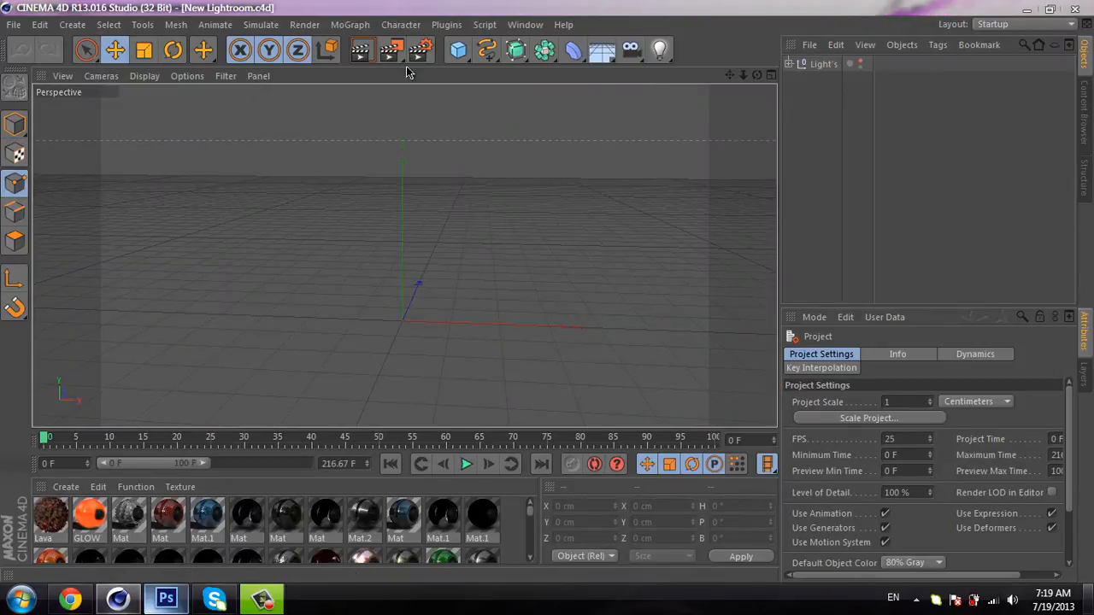
Step: Add a MoText object to the scene and set its text to TEXT
left_click(351, 24)
left_click(362, 210)
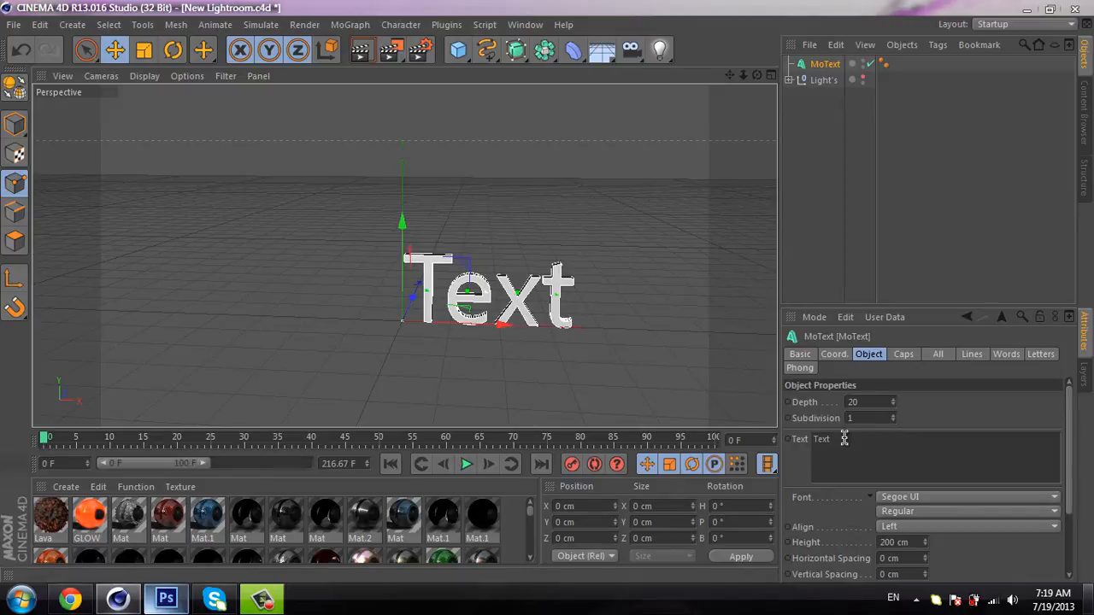
double_click(843, 439)
type("TEXT")
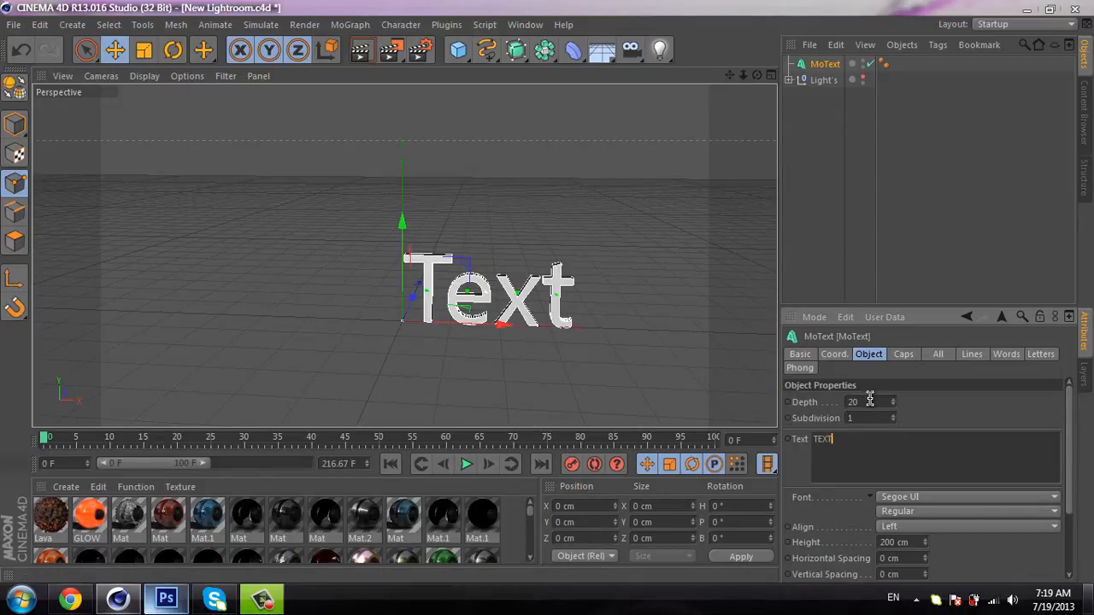
Step: Set the MoText object's depth to 100 and its alignment to Middle
left_click(842, 402)
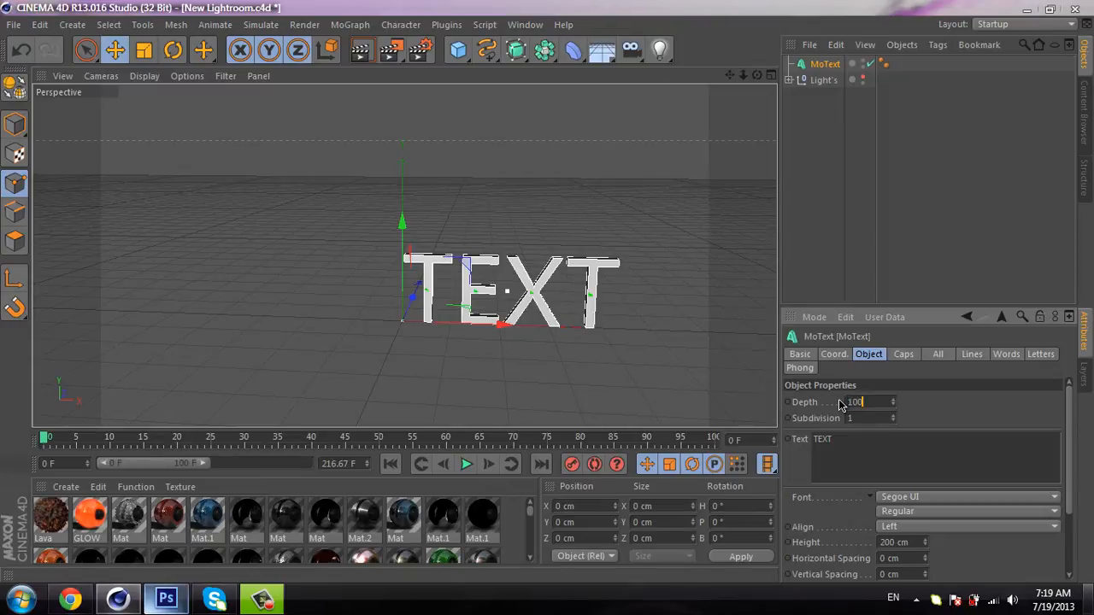
type("100")
left_click(894, 526)
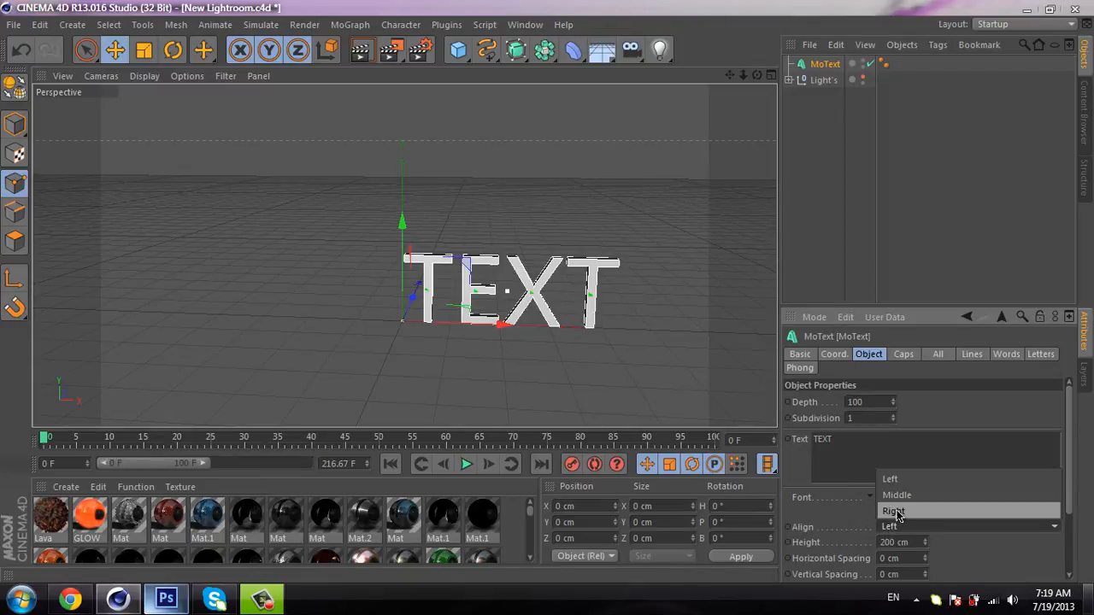
left_click(898, 496)
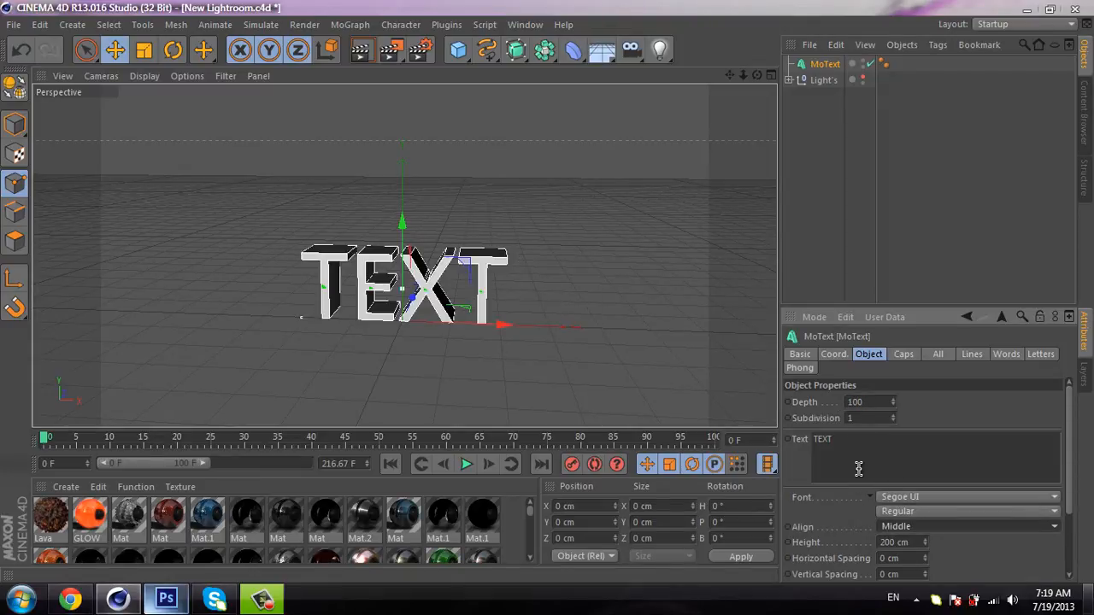
Step: Change the font of the MoText object to ImperatorBronze
left_click(909, 495)
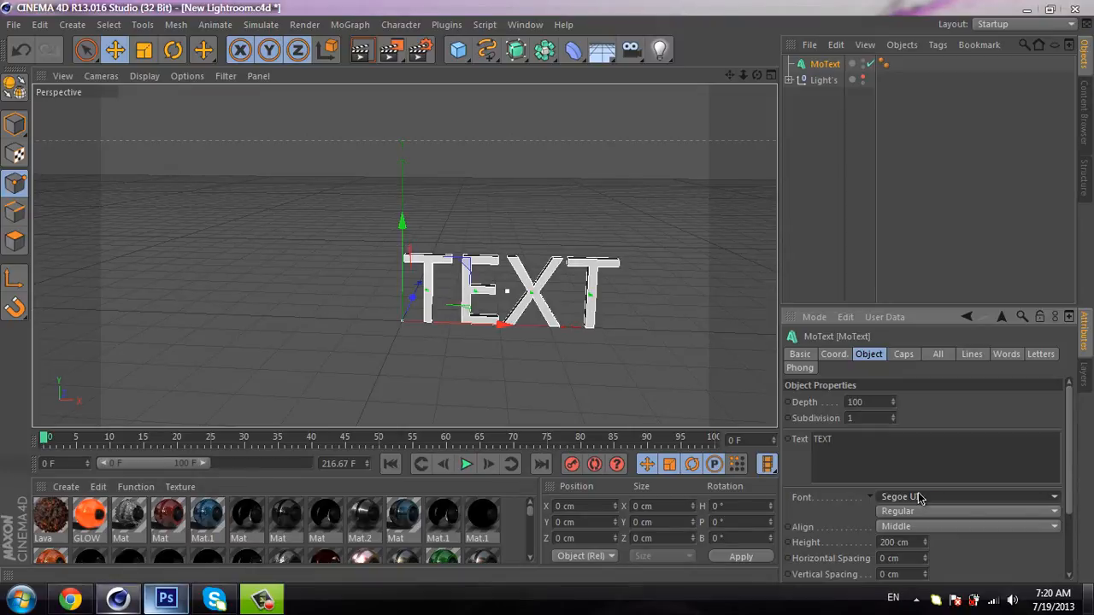
scroll(944, 462, "down", 15)
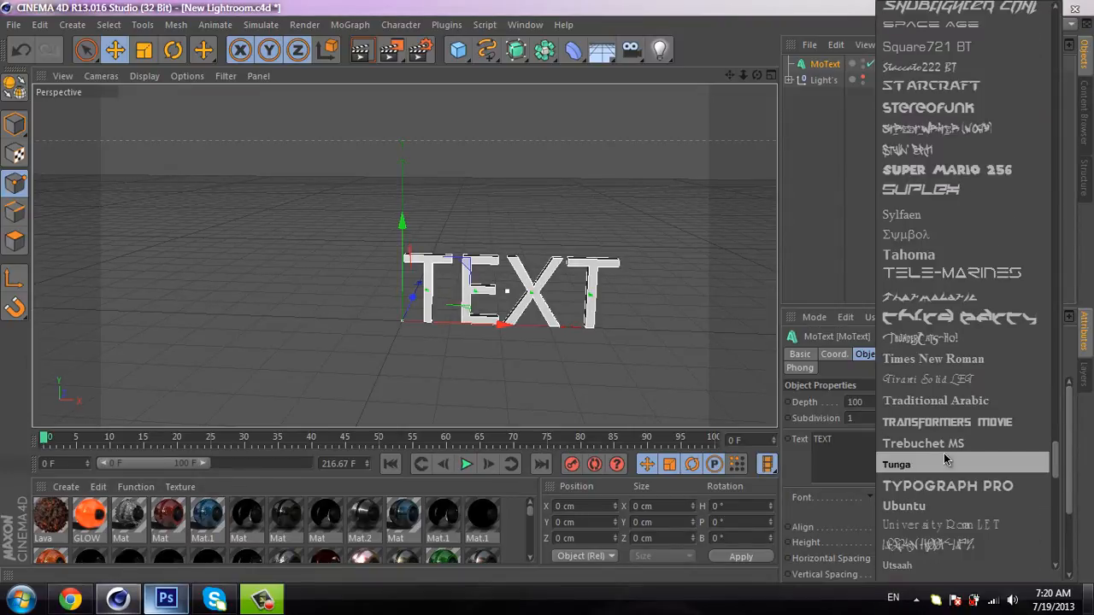
scroll(940, 485, "up", 20)
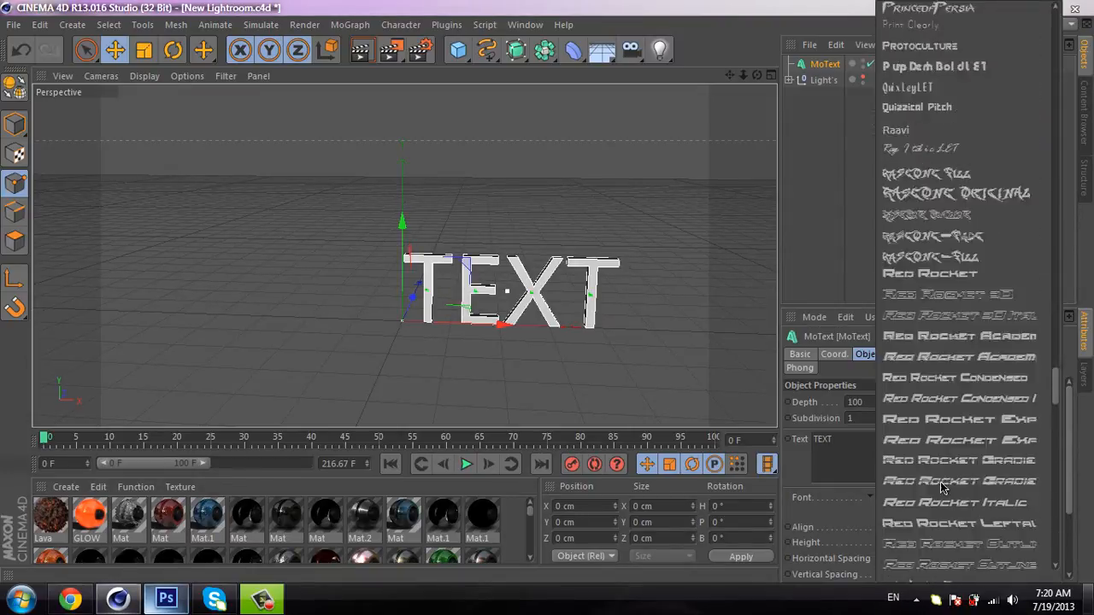
scroll(944, 488, "up", 12)
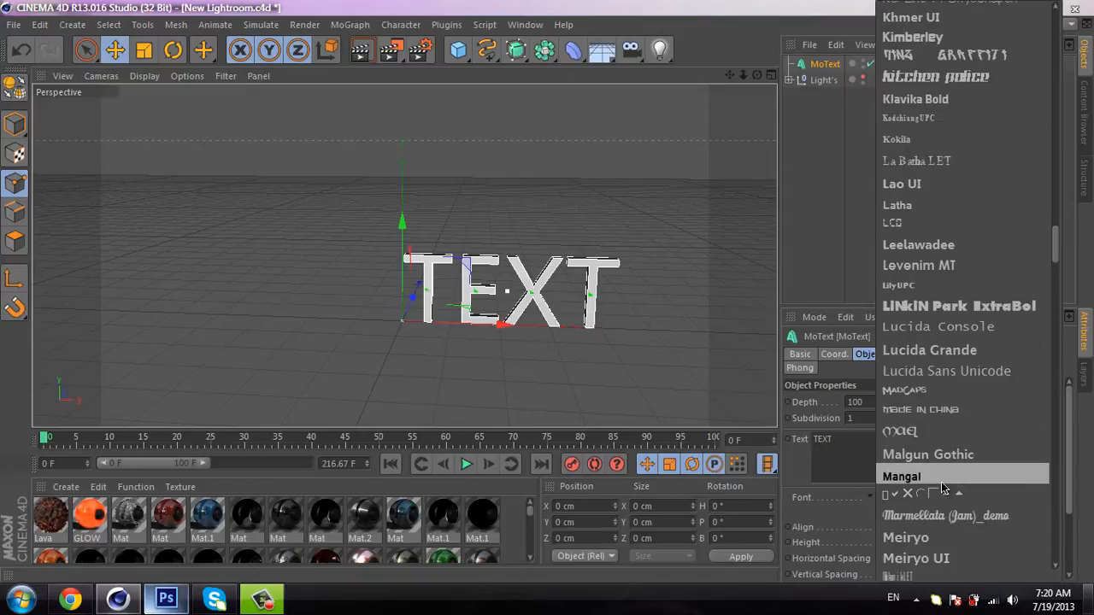
scroll(945, 487, "up", 12)
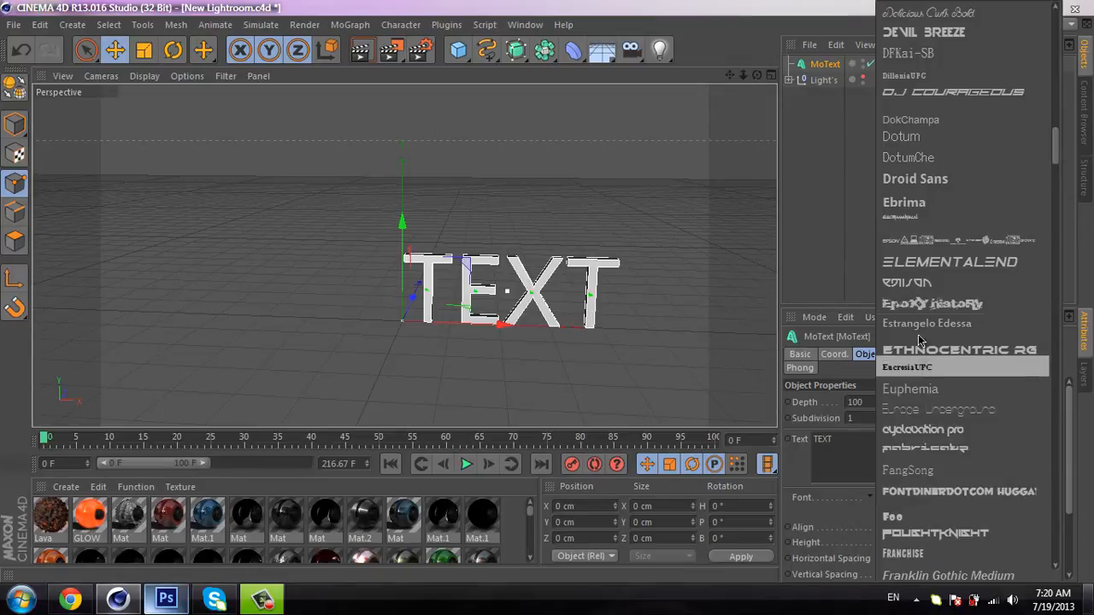
scroll(960, 430, "down", 10)
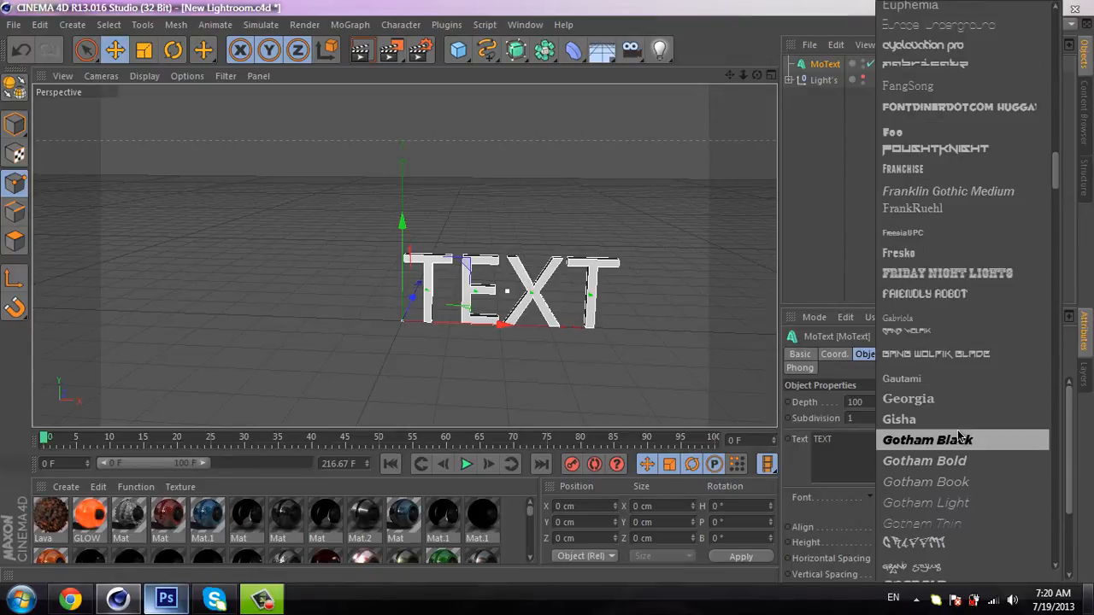
scroll(960, 448, "down", 5)
scroll(958, 451, "up", 4)
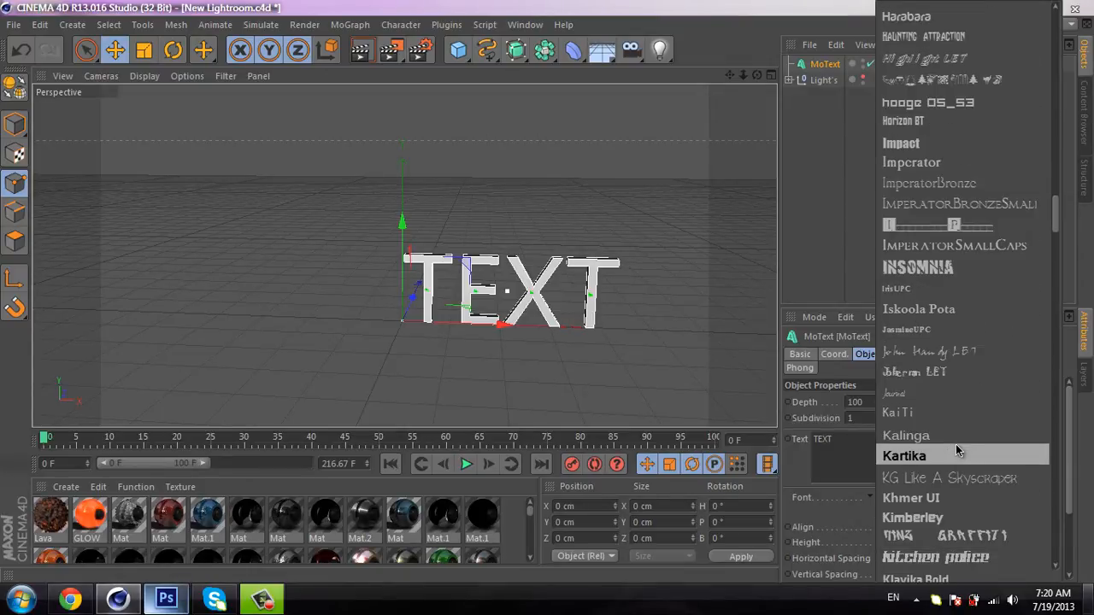
left_click(937, 186)
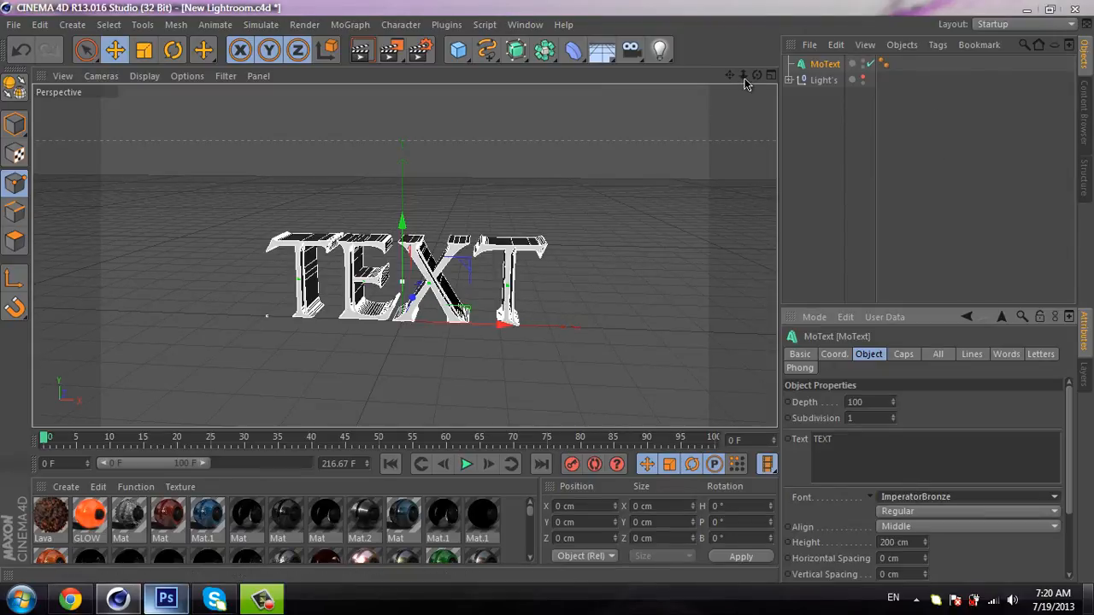
left_click_drag(744, 77, 552, 299)
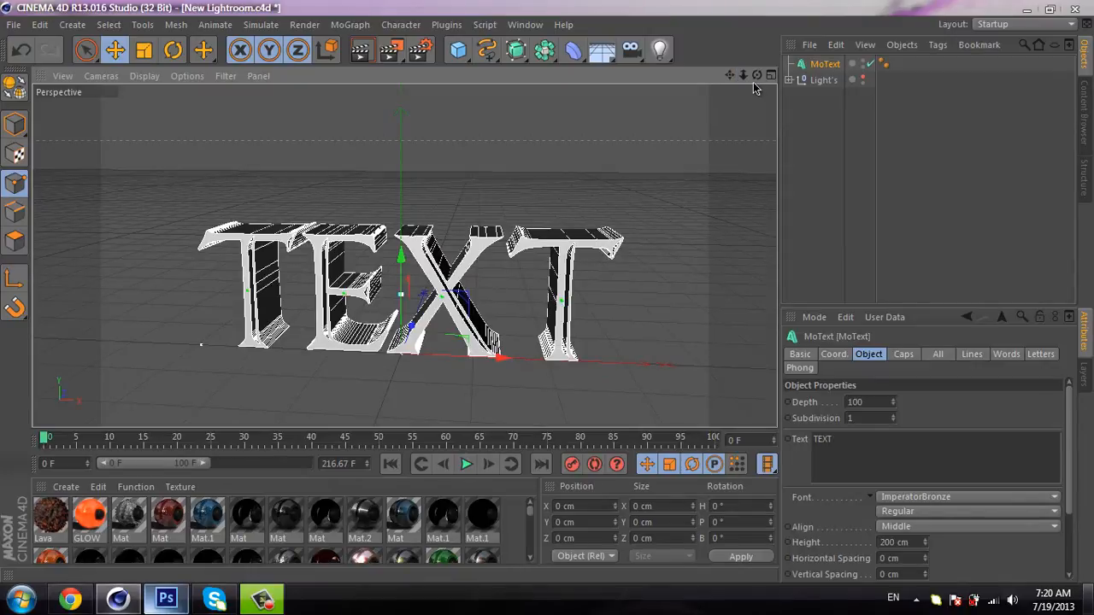
left_click_drag(757, 76, 550, 297)
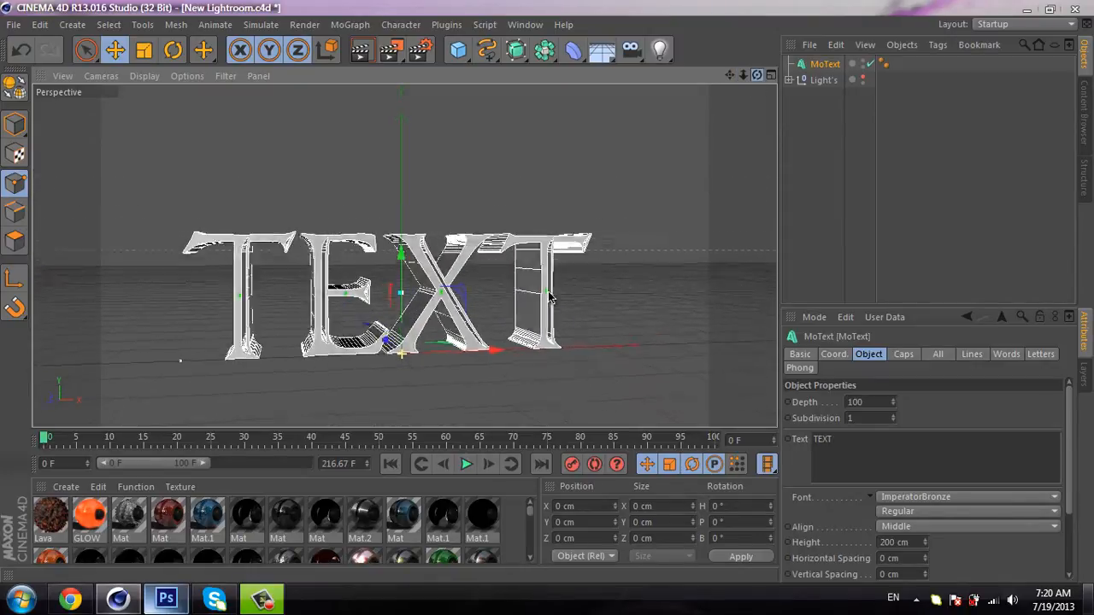
Step: Set both the start and end caps of the MoText object to Fillet Cap
left_click(902, 355)
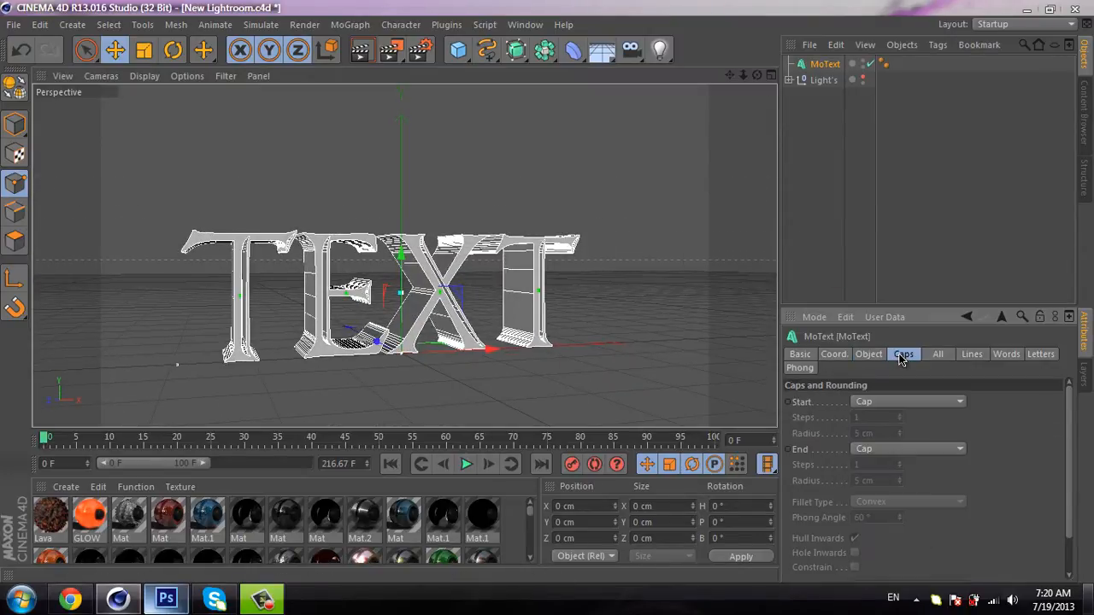
left_click(878, 407)
left_click(874, 466)
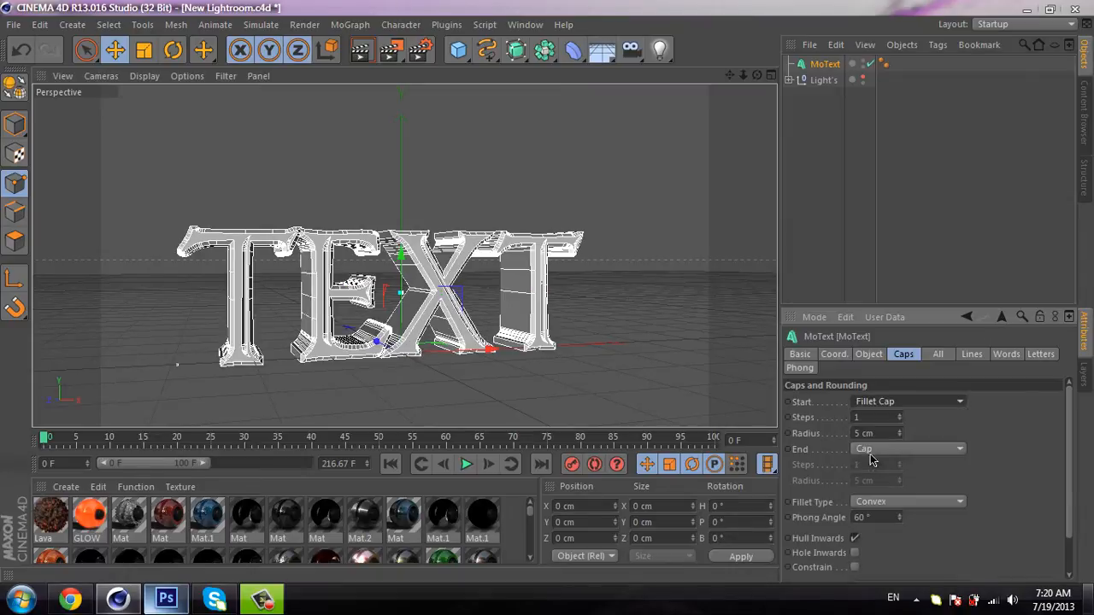
left_click(865, 448)
left_click(875, 514)
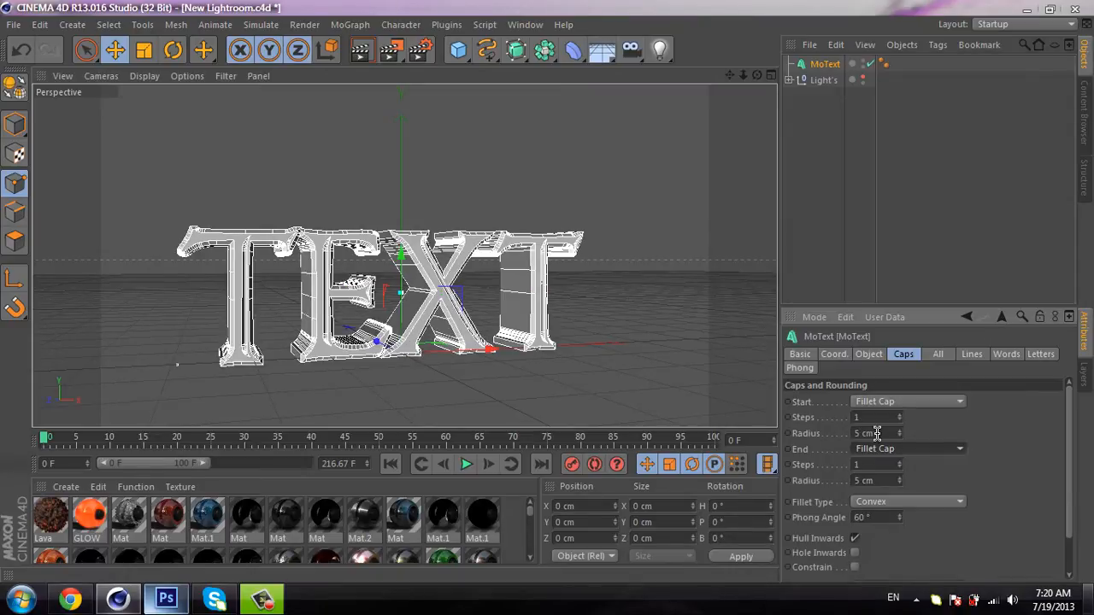
Step: Set the MoText object's start and end fillet radius to 2 cm
left_click(883, 433)
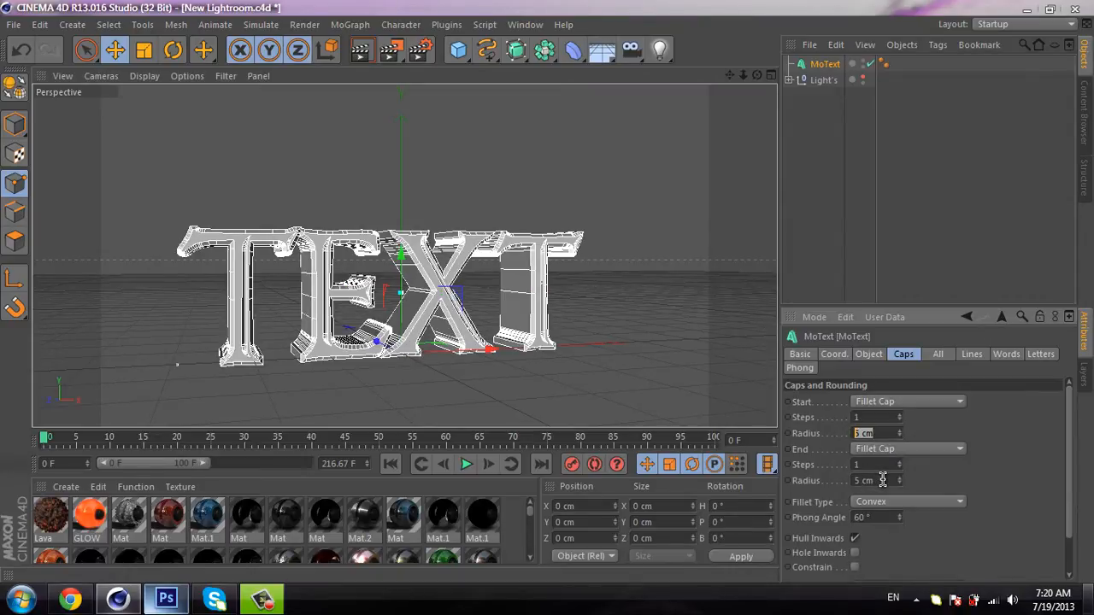
type("2")
left_click(884, 480)
type("2")
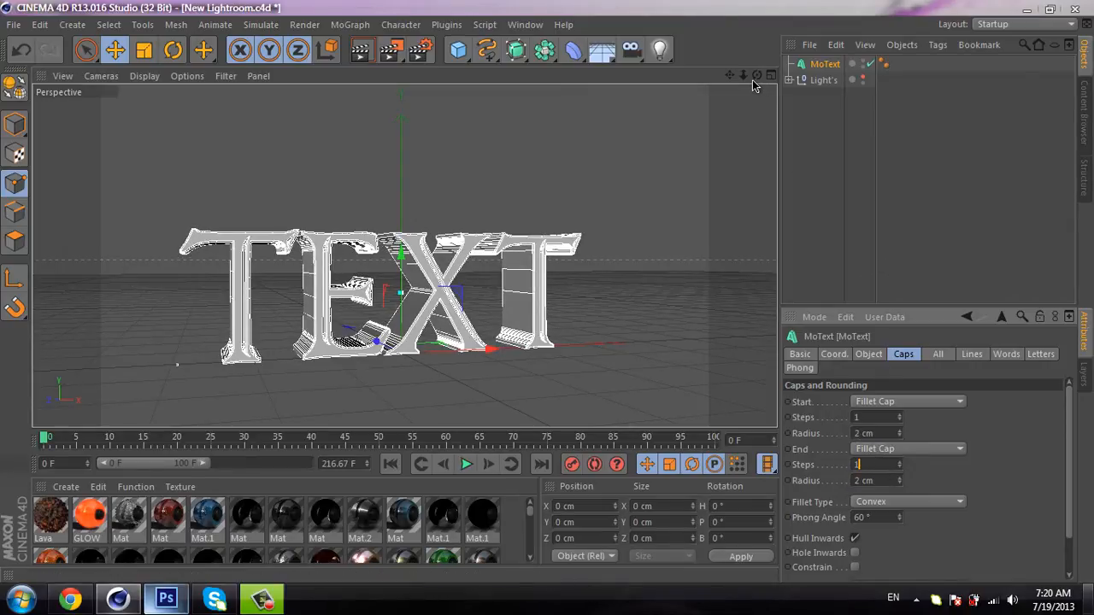
Step: Duplicate the MoText object and set the copy's start and end fillet radius to 3 cm
left_click_drag(535, 294, 548, 298)
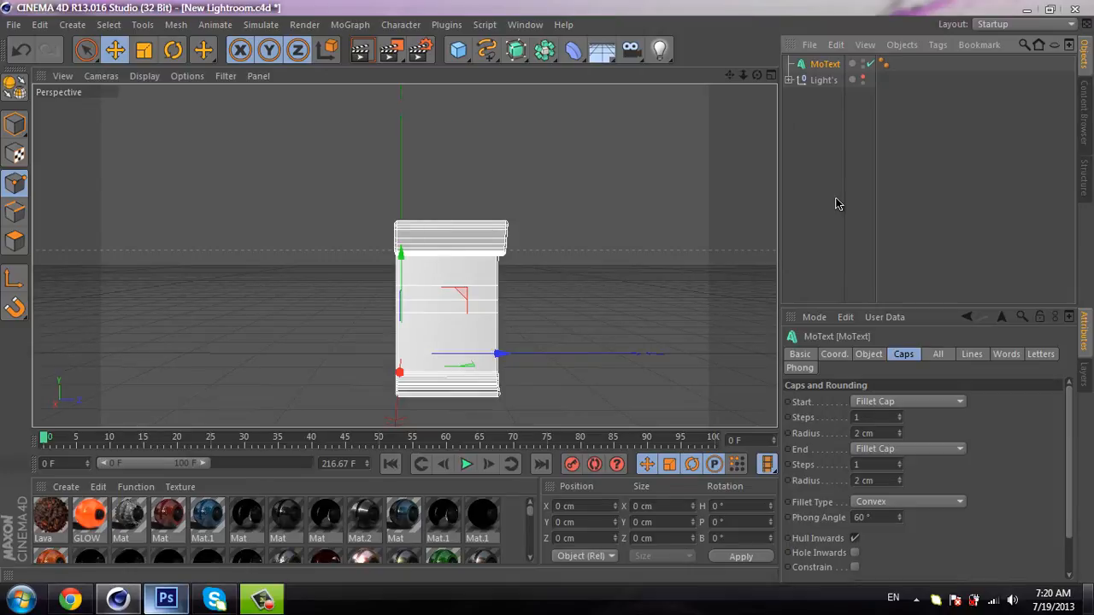
key("ctrl+c")
key("ctrl+v")
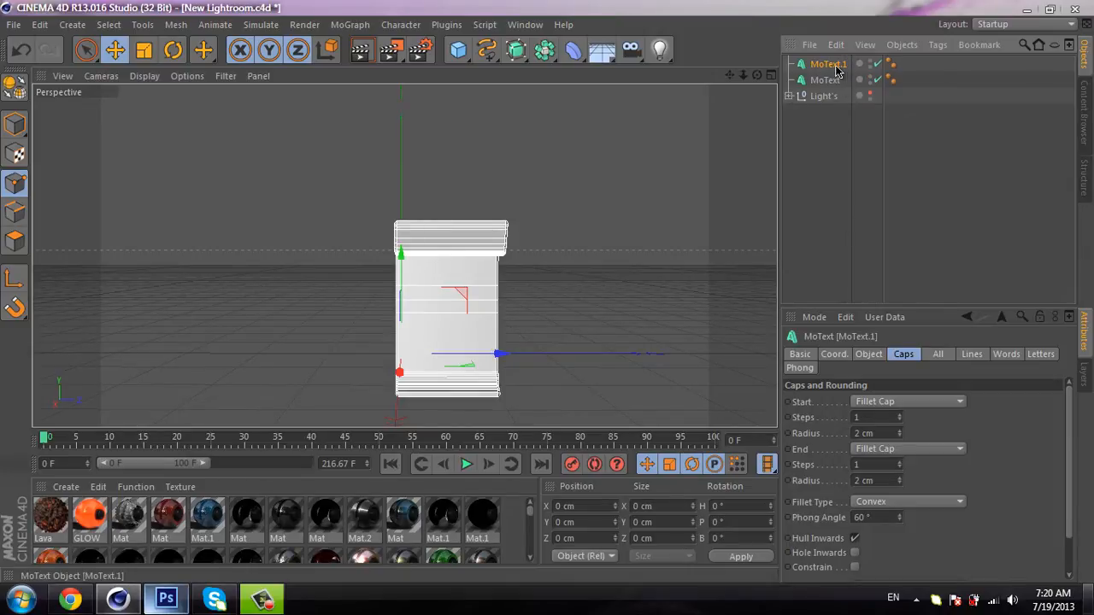
left_click(885, 433)
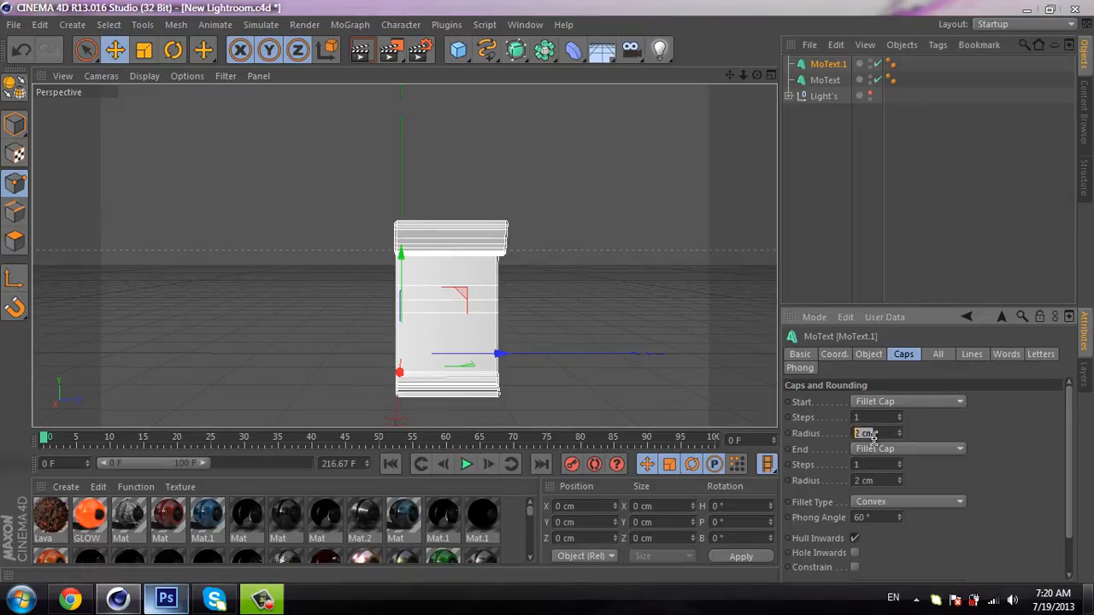
type("3")
left_click(881, 482)
type("3")
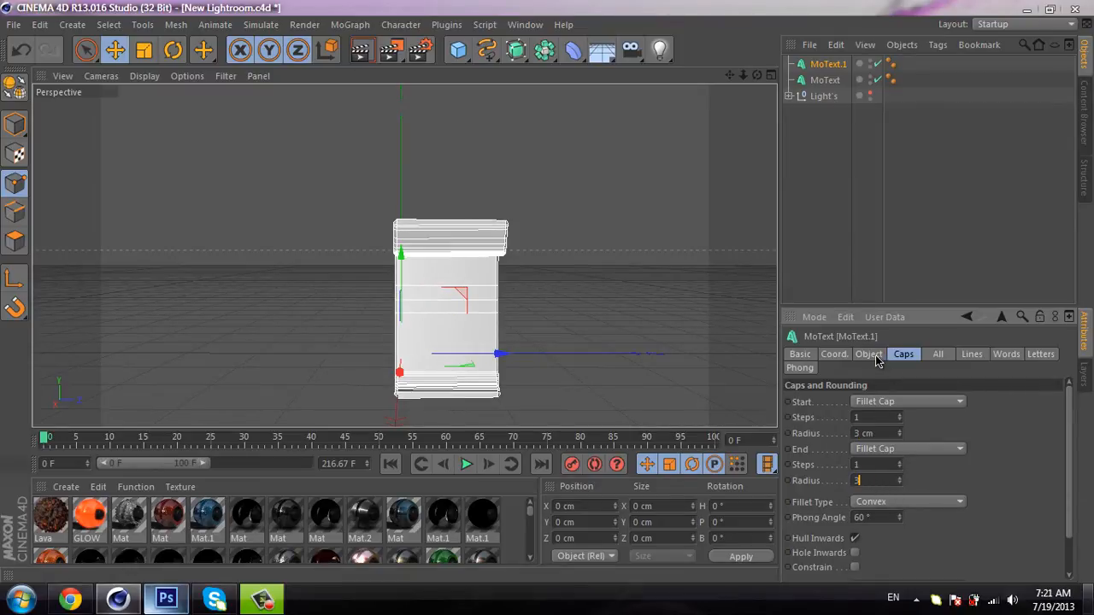
Step: Set the copy's depth to 90 and move it slightly along Z to centre it within the original text's depth
left_click(869, 354)
left_click(868, 401)
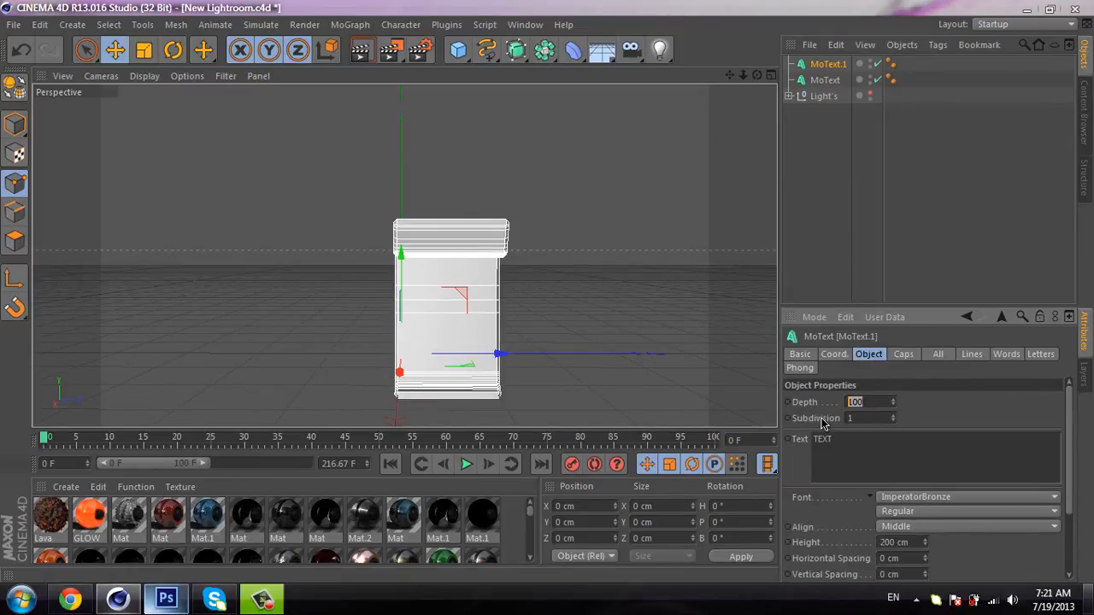
type("90")
key("Return")
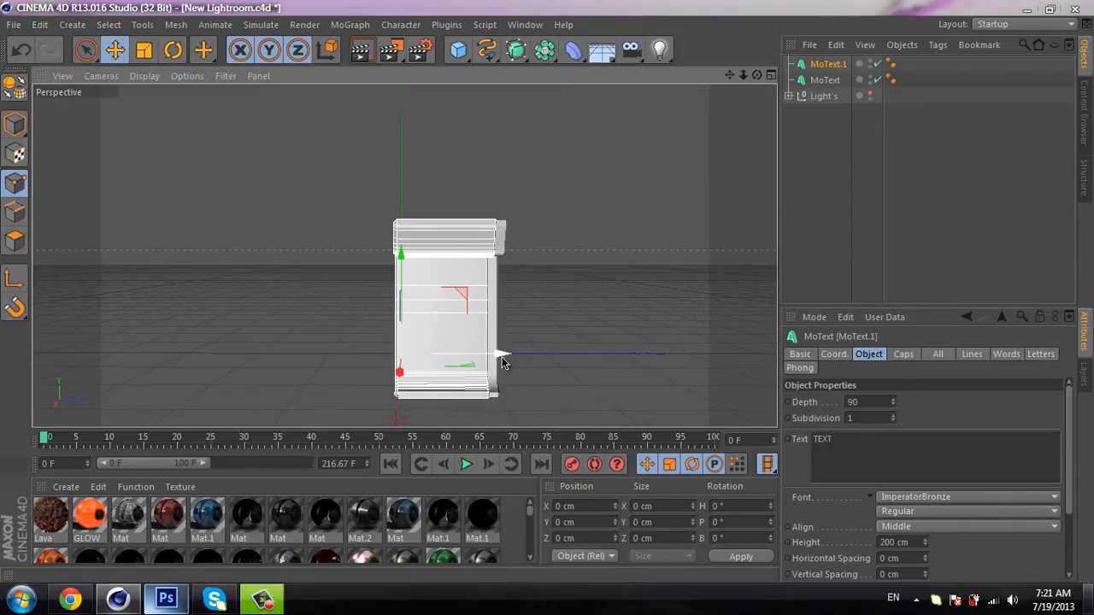
left_click_drag(501, 360, 506, 364)
left_click(843, 171)
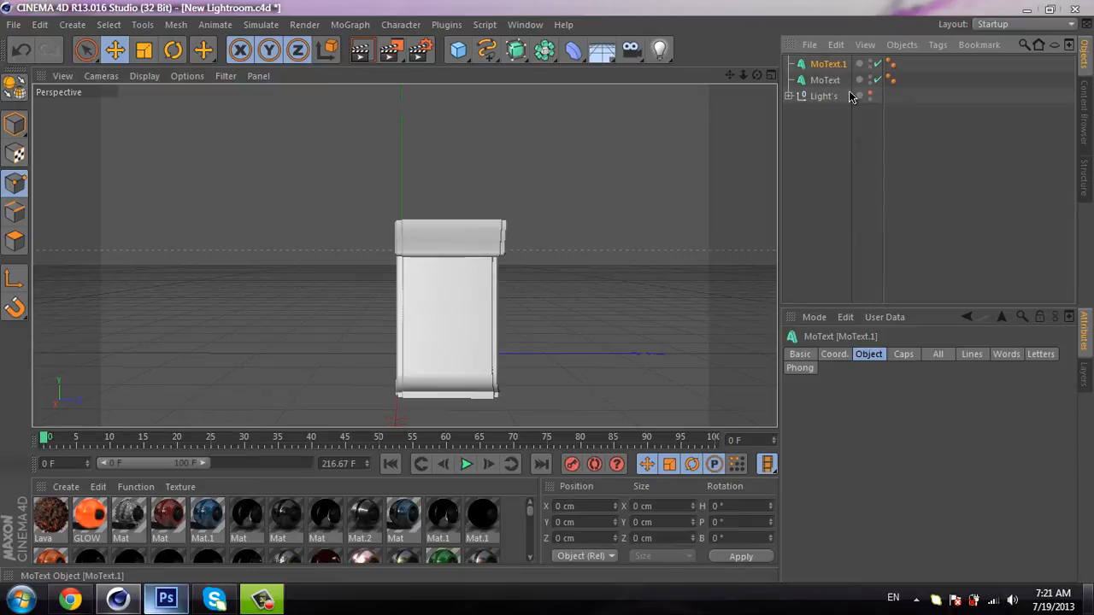
Step: Duplicate MoText.1 and set the new copy's start and end fillet radius to 4 cm
left_click(833, 63)
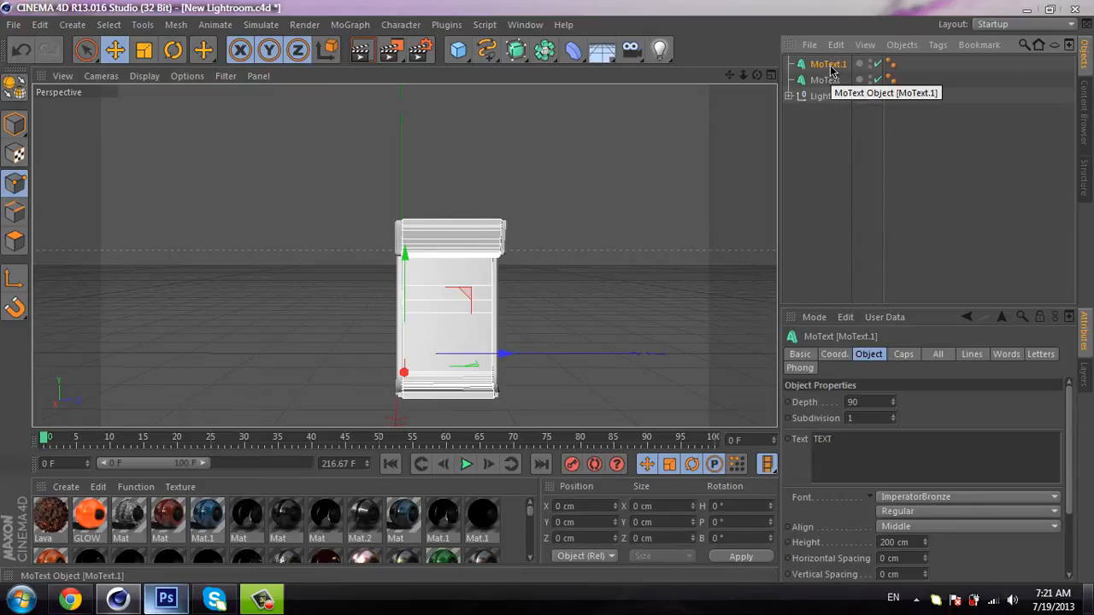
key("ctrl+c")
key("ctrl+v")
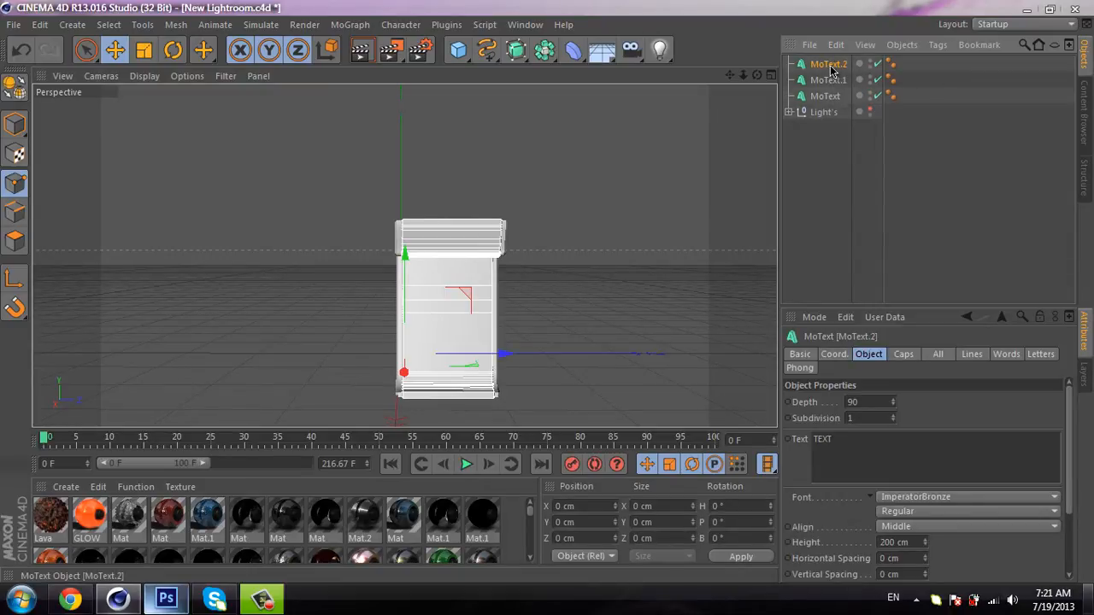
left_click(903, 355)
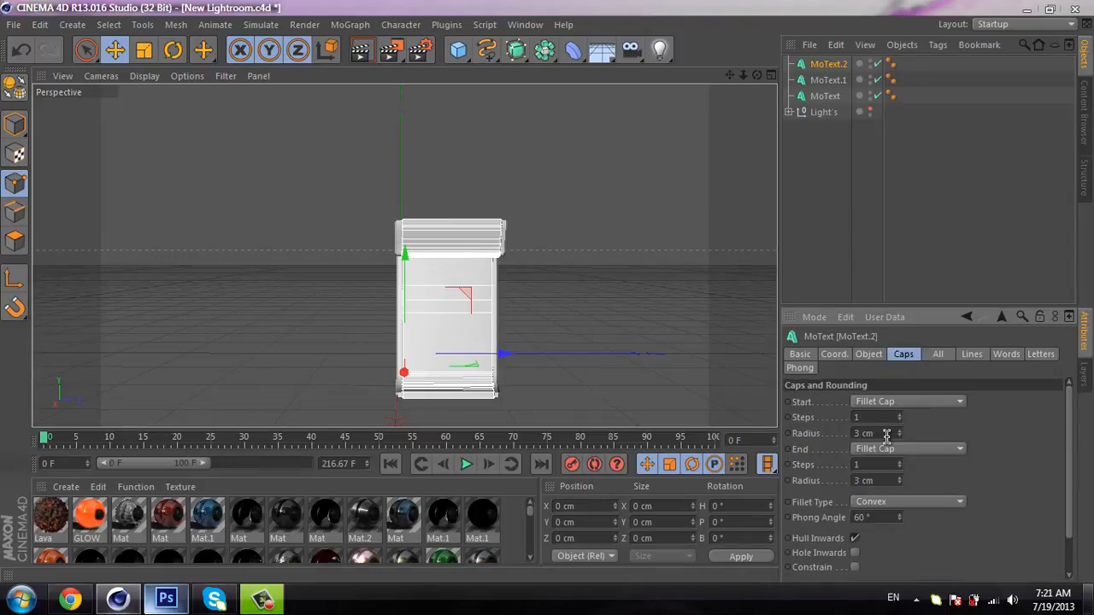
left_click(889, 434)
type("4")
left_click(883, 480)
type("4")
left_click(882, 466)
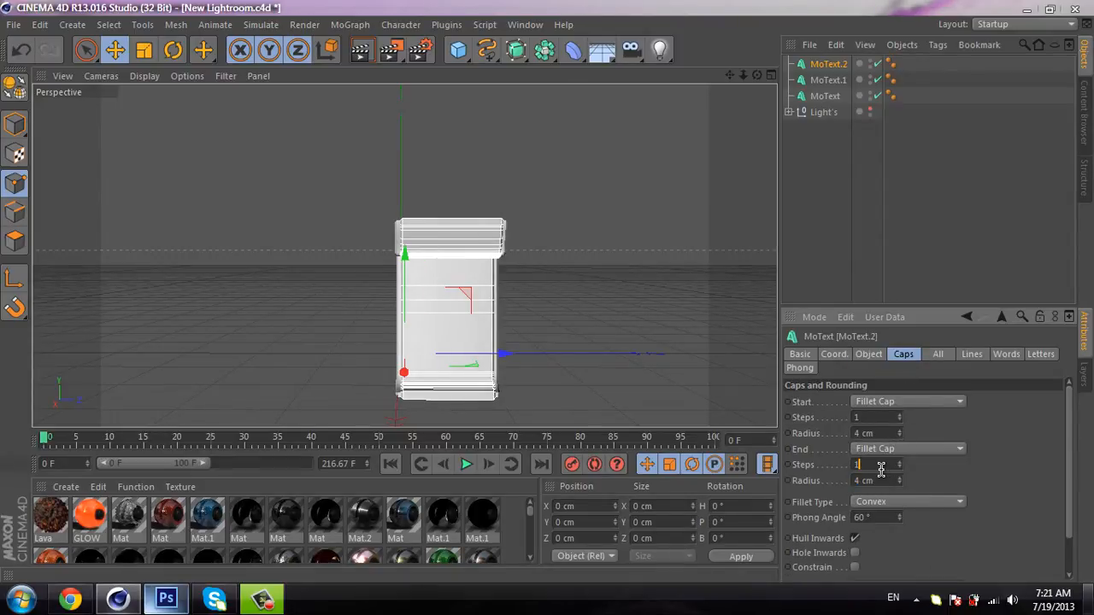
Step: Set MoText.2's depth to 80 and move it slightly along Z to centre it within the other two texts
left_click(879, 355)
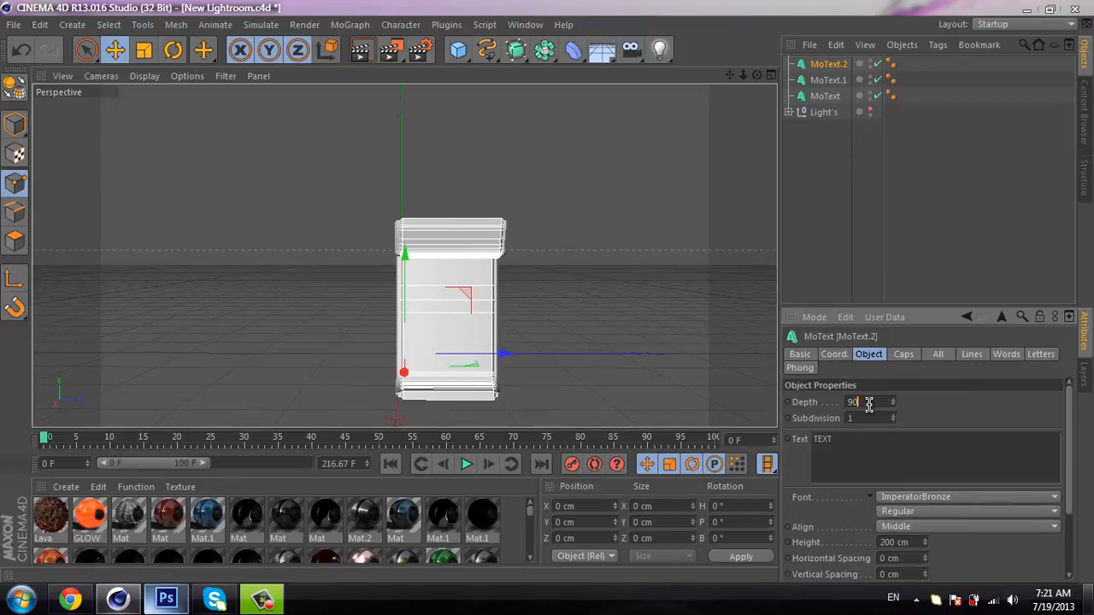
left_click_drag(869, 404, 846, 411)
key("Return")
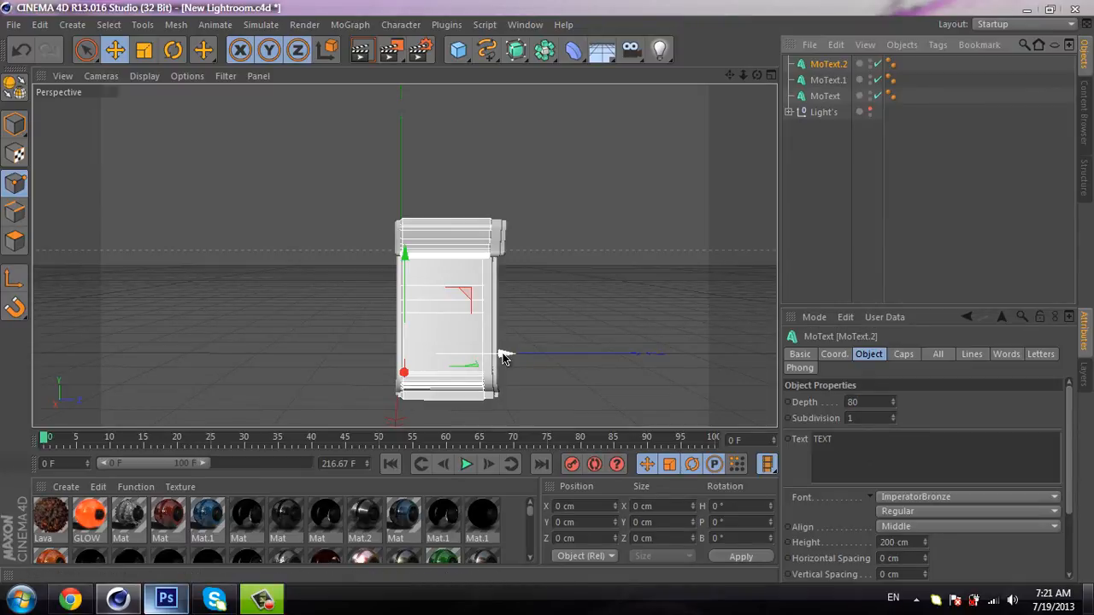
left_click_drag(503, 357, 509, 358)
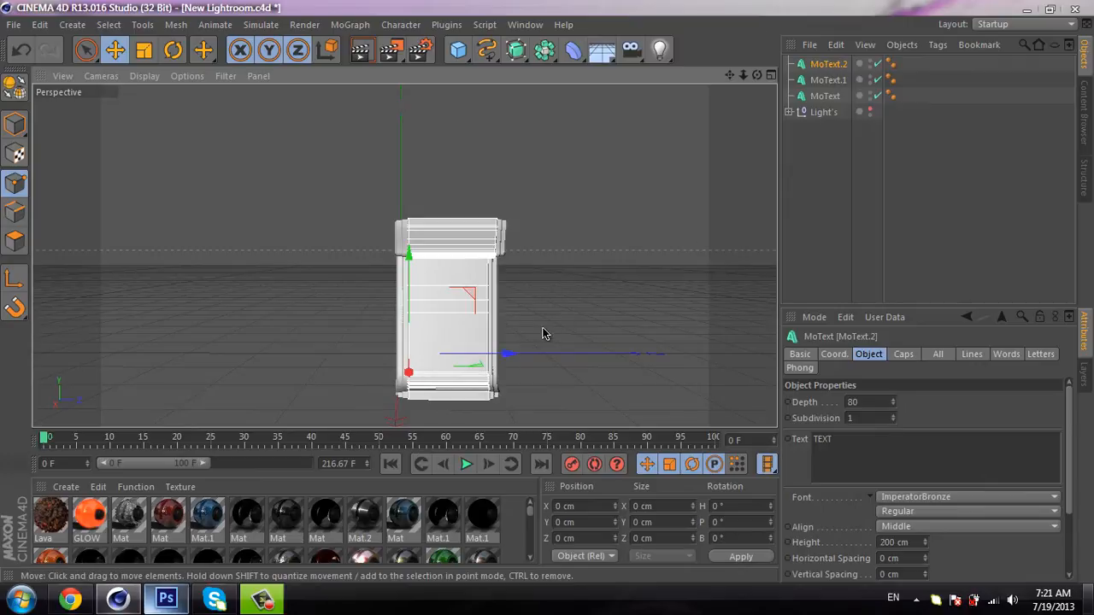
left_click(718, 144)
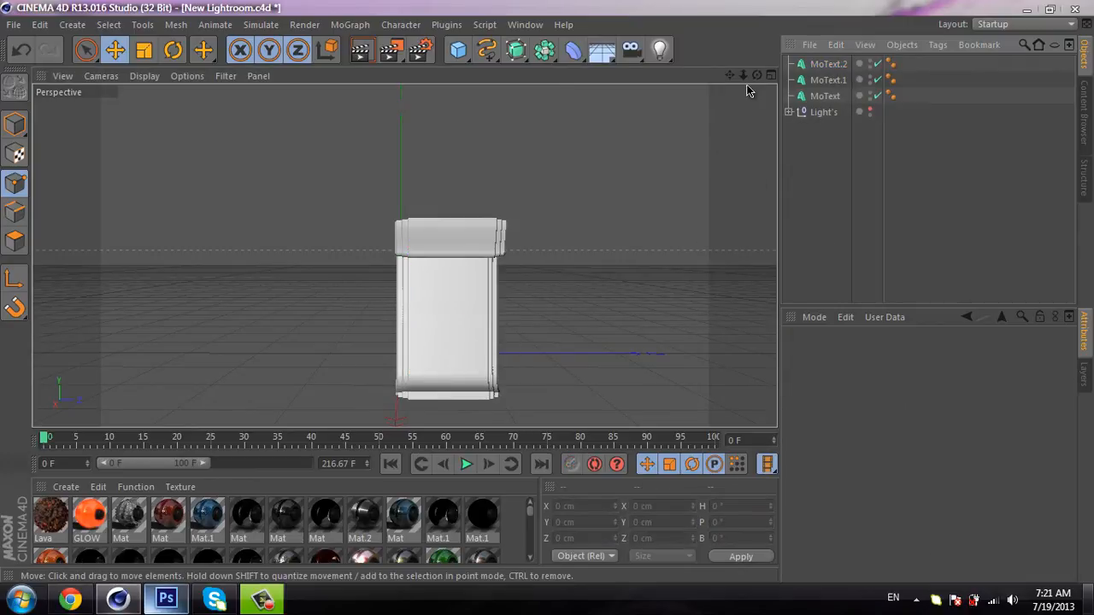
Step: Examine the three nested text objects from an angle, selecting each one in turn, and return to a front view
left_click_drag(547, 291, 548, 291)
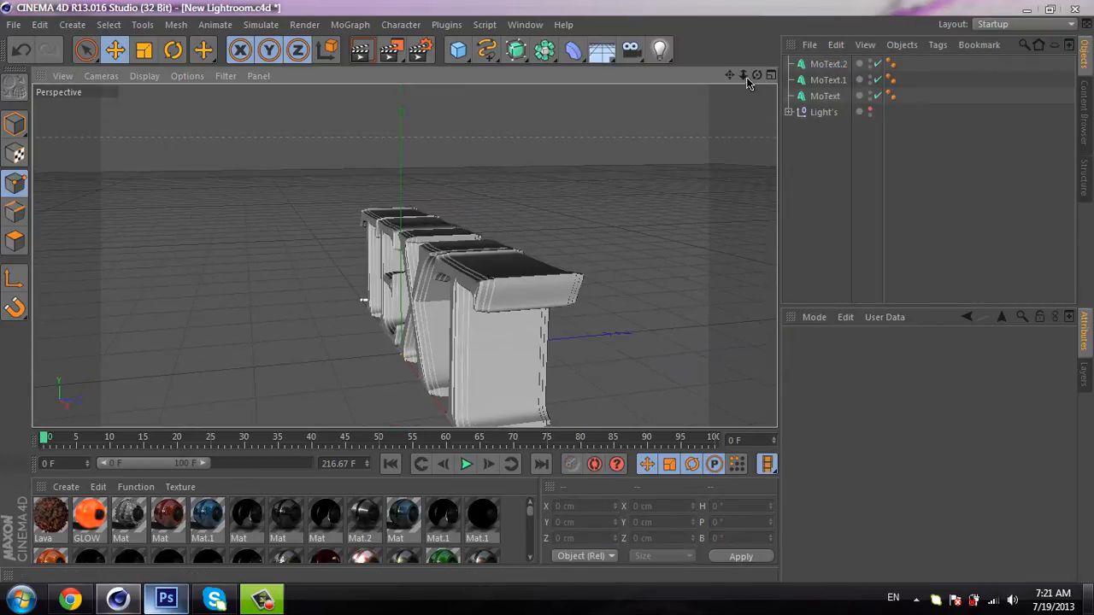
left_click(459, 284)
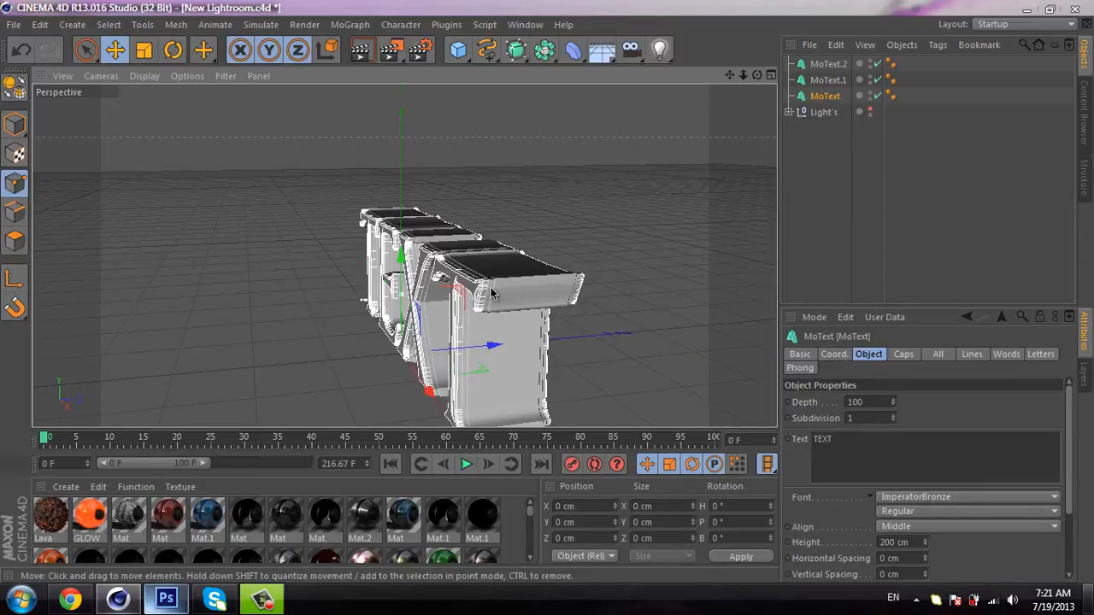
left_click(825, 80)
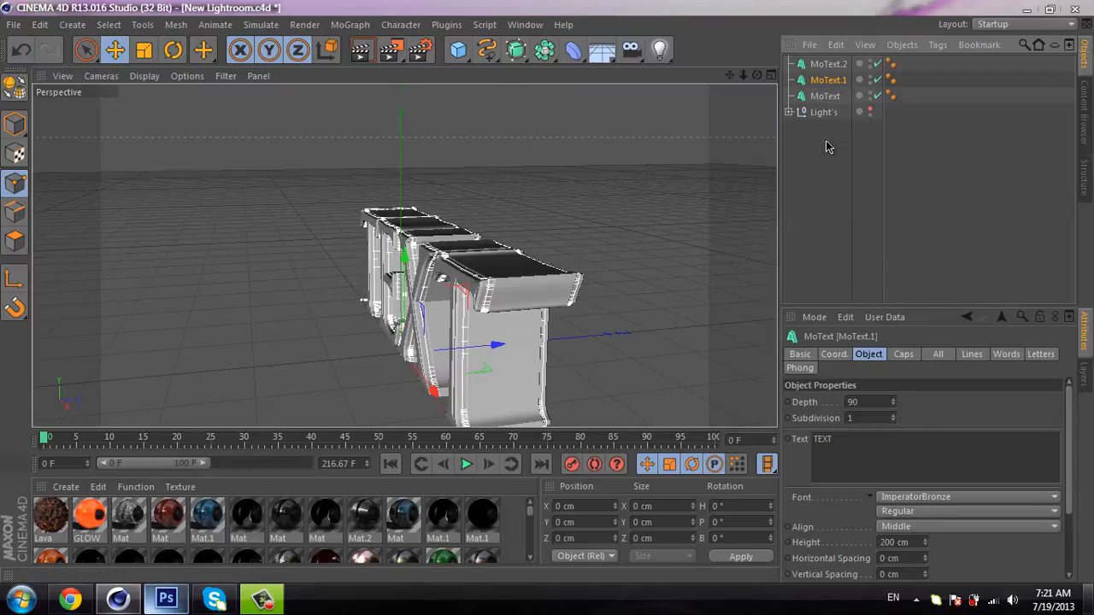
left_click(827, 65)
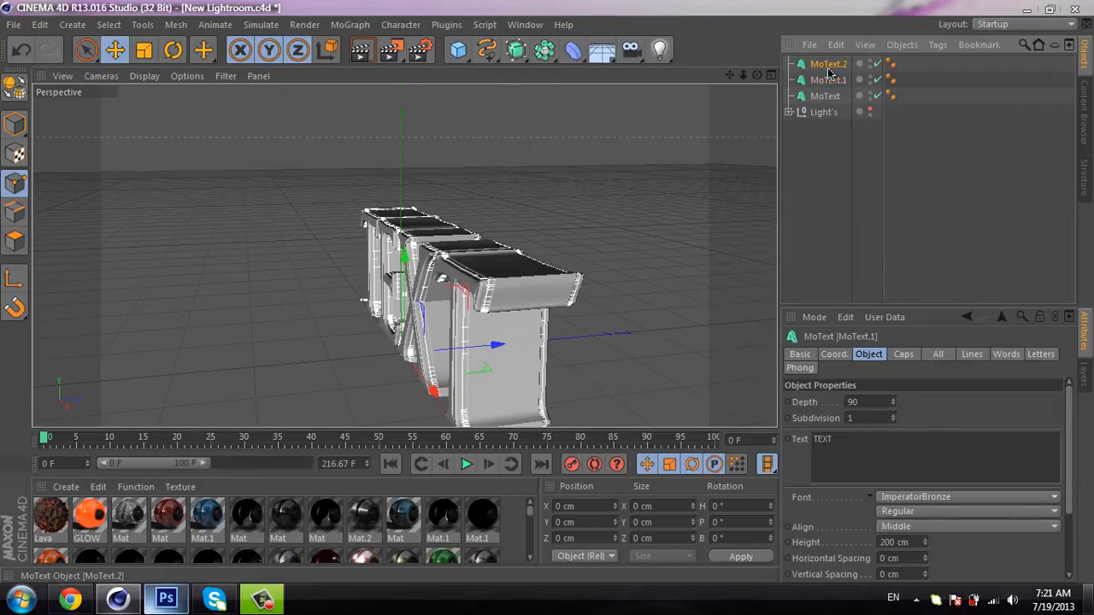
left_click(854, 270)
left_click_drag(758, 77, 550, 296)
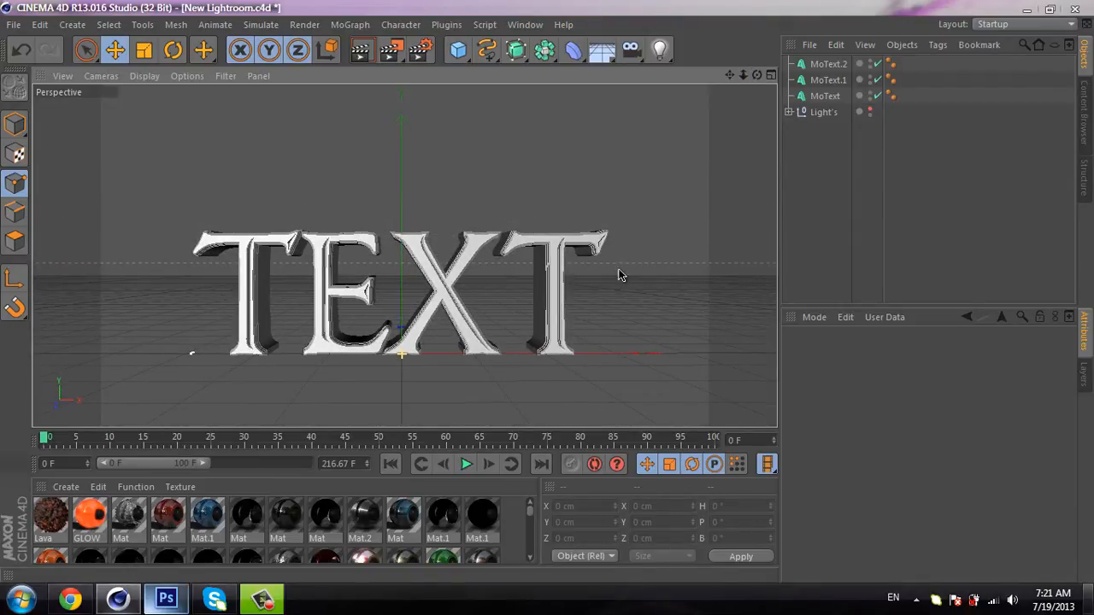
Step: Enlarge the material list, open the Rated Grey material for editing and enable its Reflection channel
left_click_drag(445, 450, 470, 370)
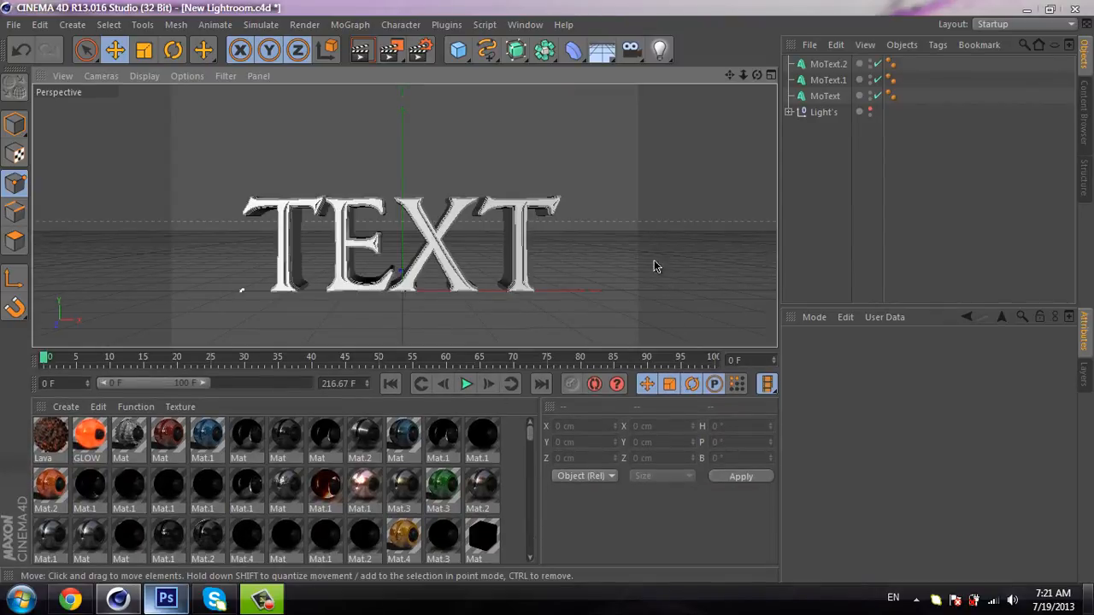
left_click_drag(531, 432, 517, 531)
left_click(403, 475)
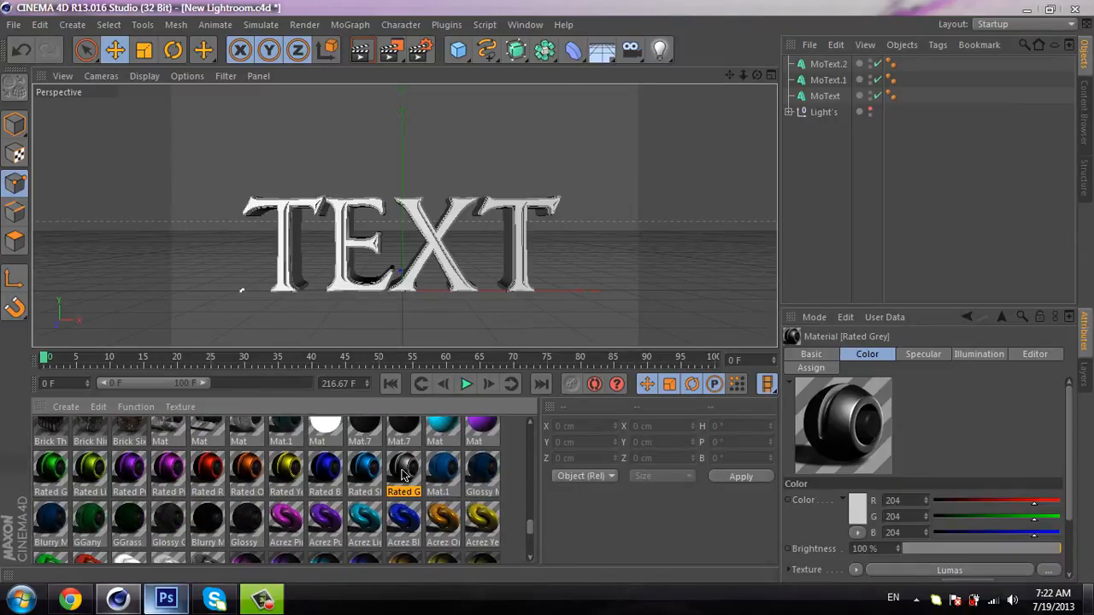
double_click(408, 471)
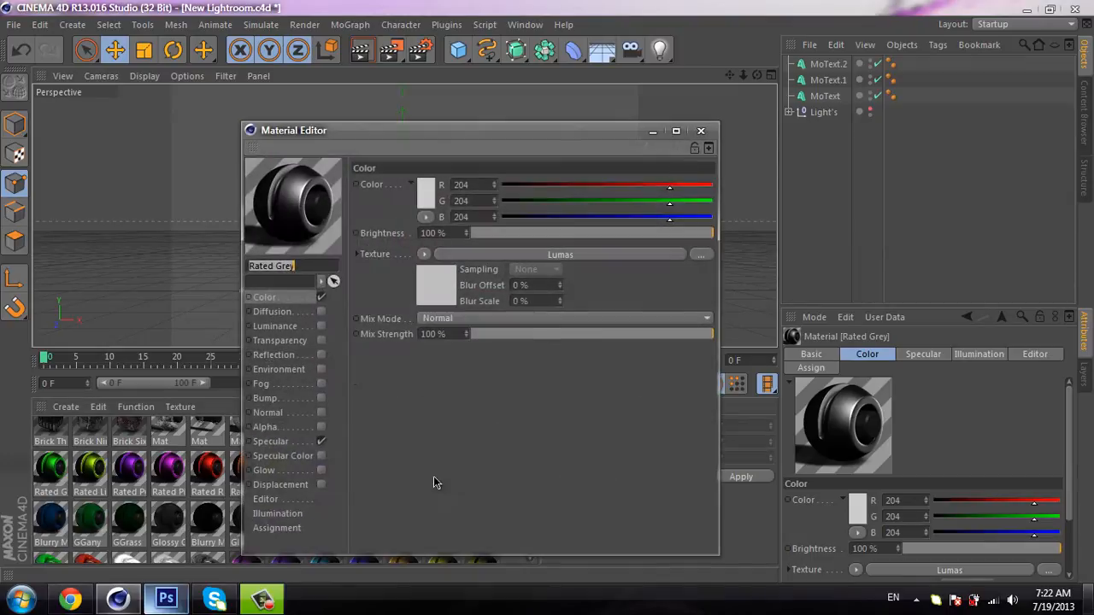
left_click(322, 355)
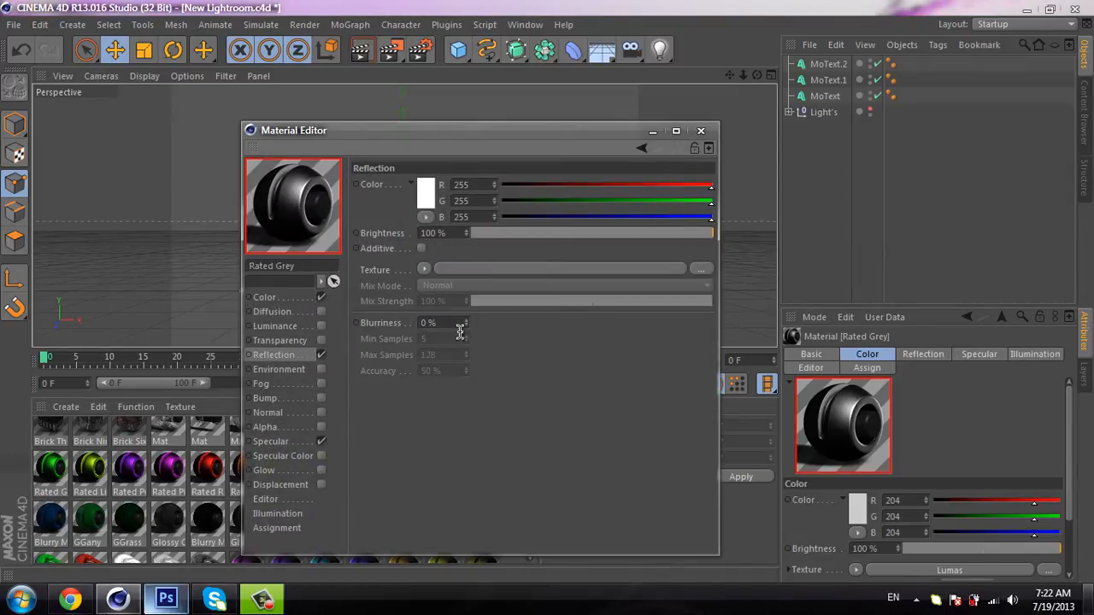
Step: Set the reflection brightness of the Rated Grey material to 10%
left_click(451, 234)
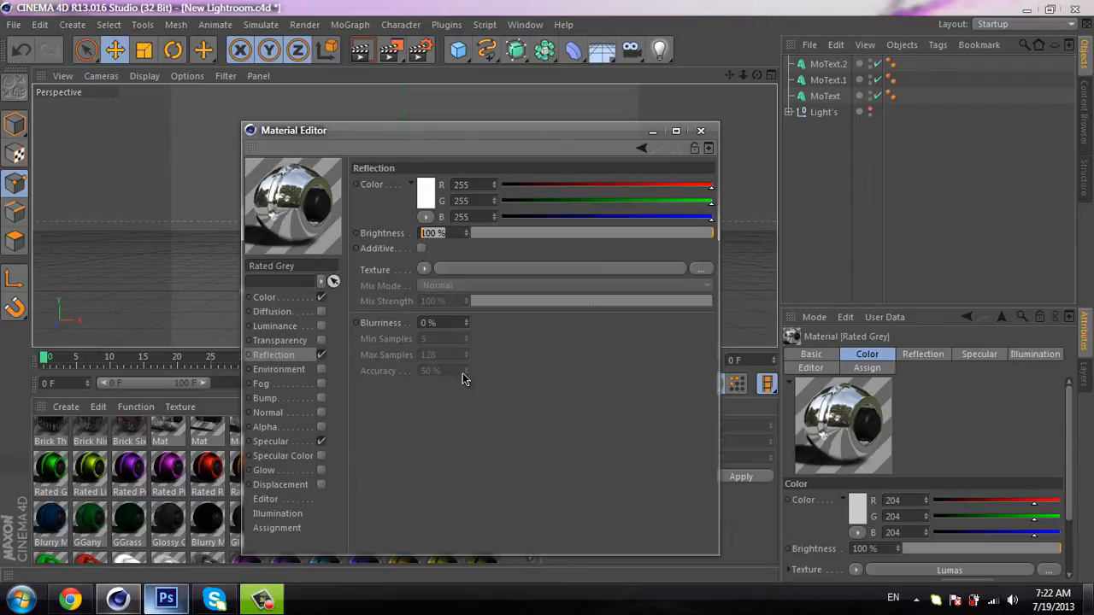
type("2")
key("BackSpace")
type("10")
key("Return")
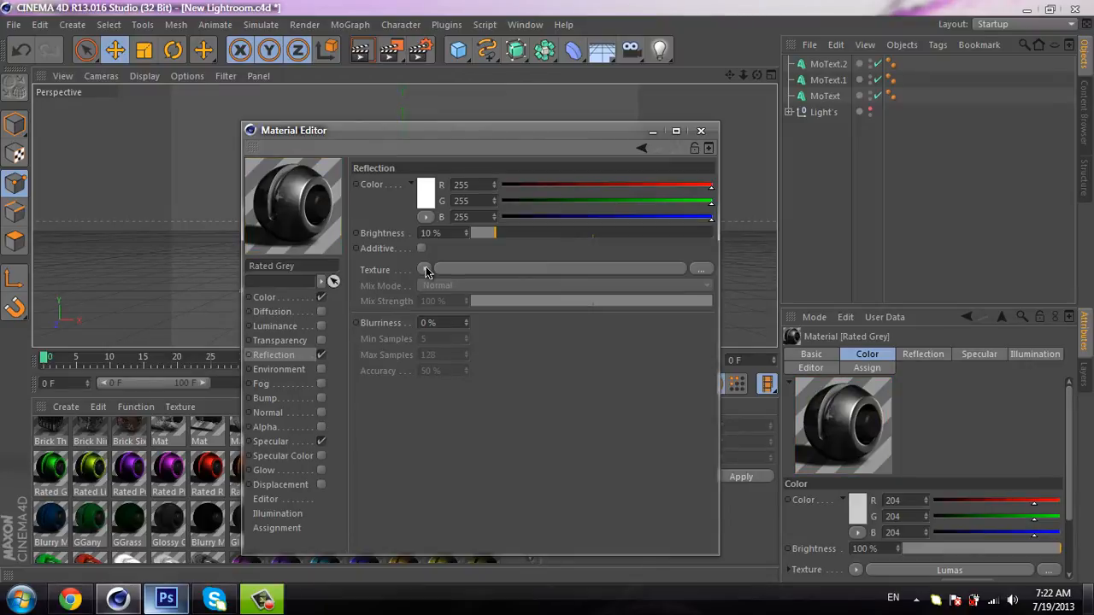
Step: Add a Fresnel texture at 20% mix strength to the reflection, and apply the Rated Grey material to the original MoText object
left_click(427, 272)
left_click(453, 369)
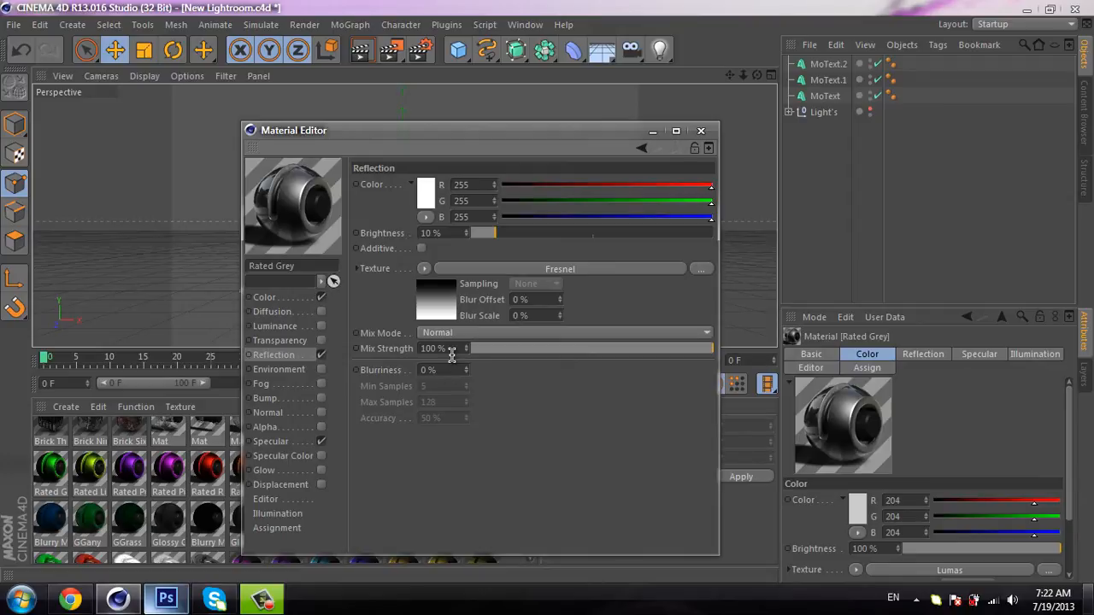
left_click(449, 350)
type("20")
key("Return")
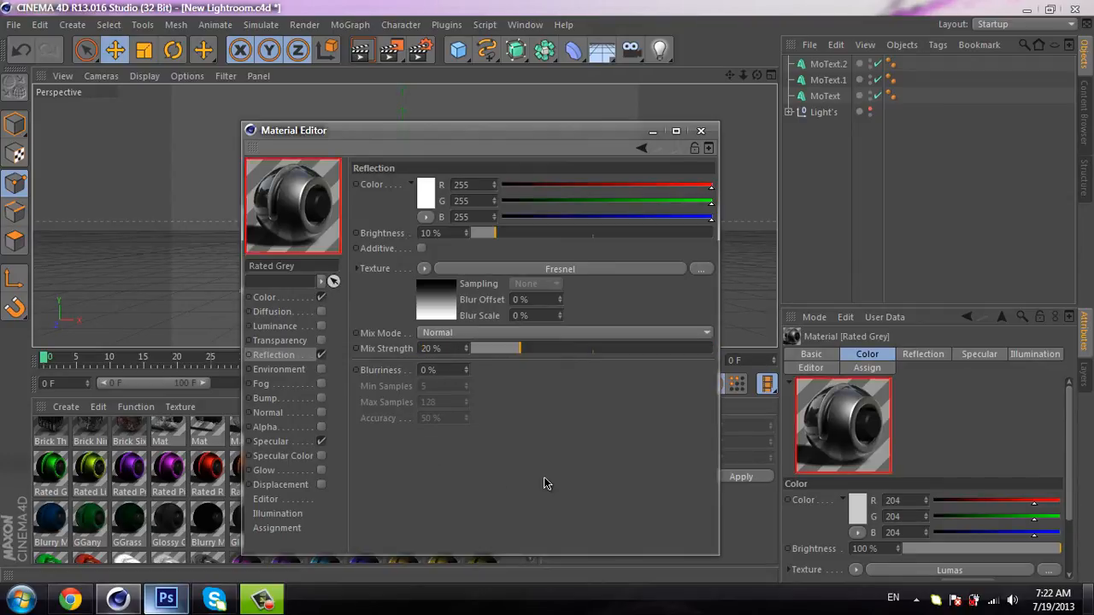
left_click(701, 129)
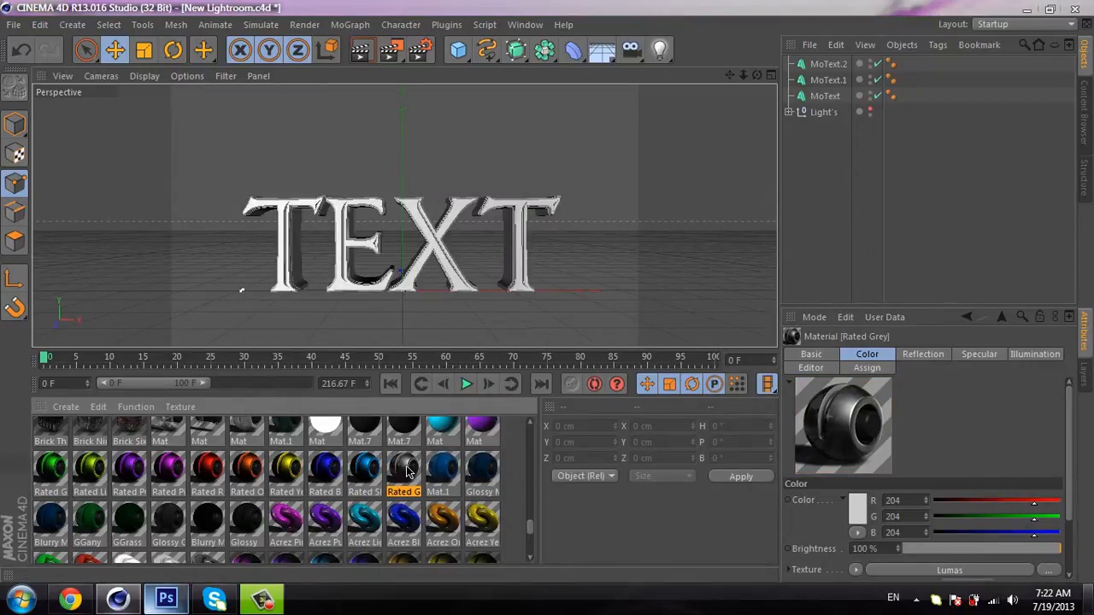
left_click_drag(408, 471, 829, 99)
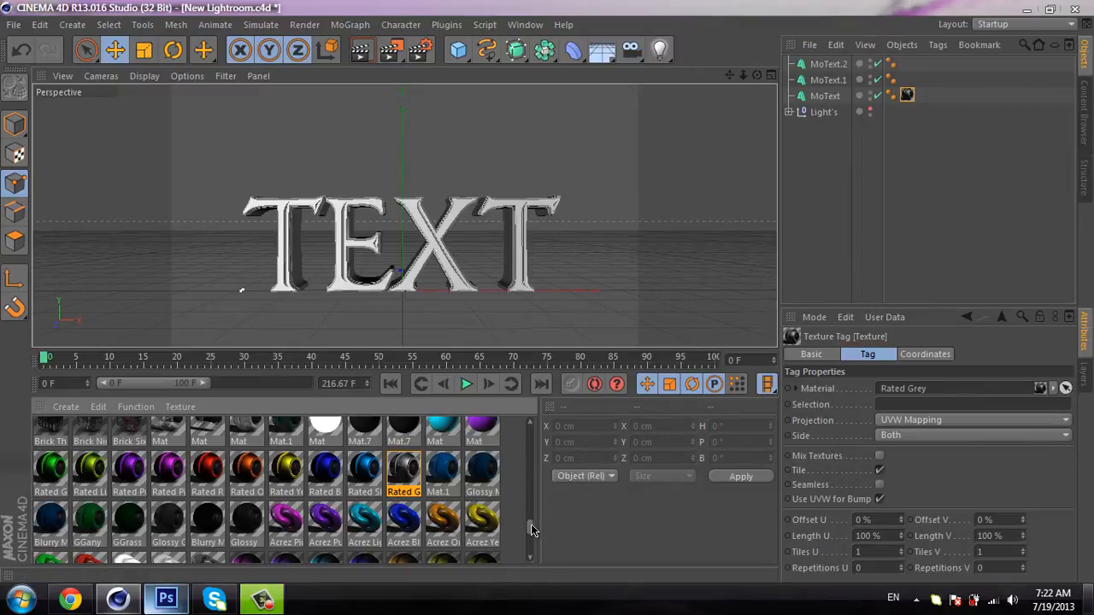
Step: Apply the Brick Nine material to the MoText.1 object and check the material's reflection settings
left_click_drag(531, 530, 531, 523)
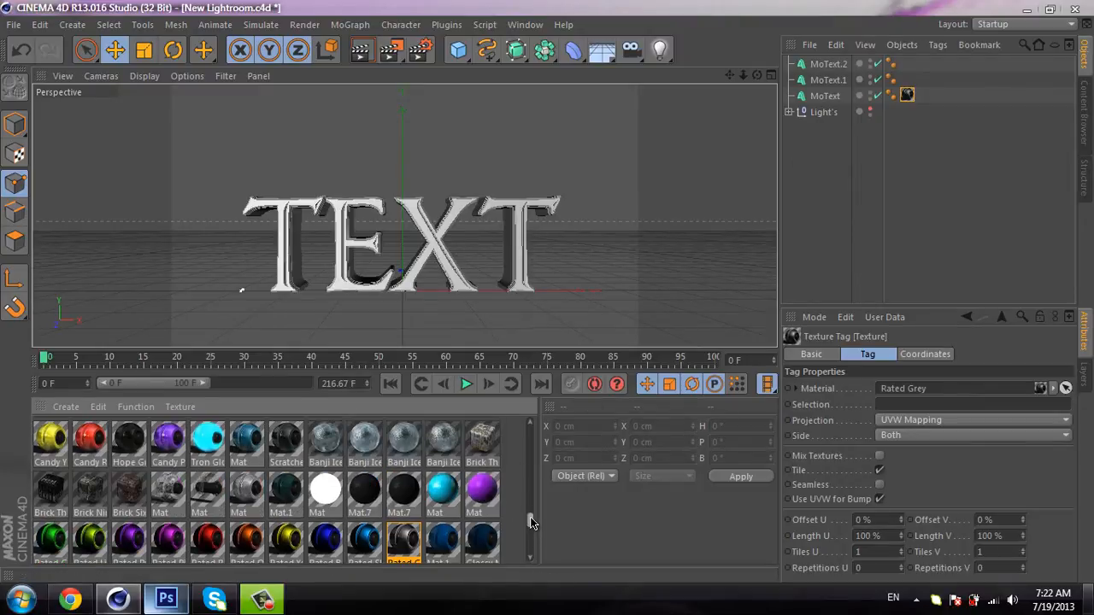
left_click(94, 500)
left_click_drag(93, 500, 825, 81)
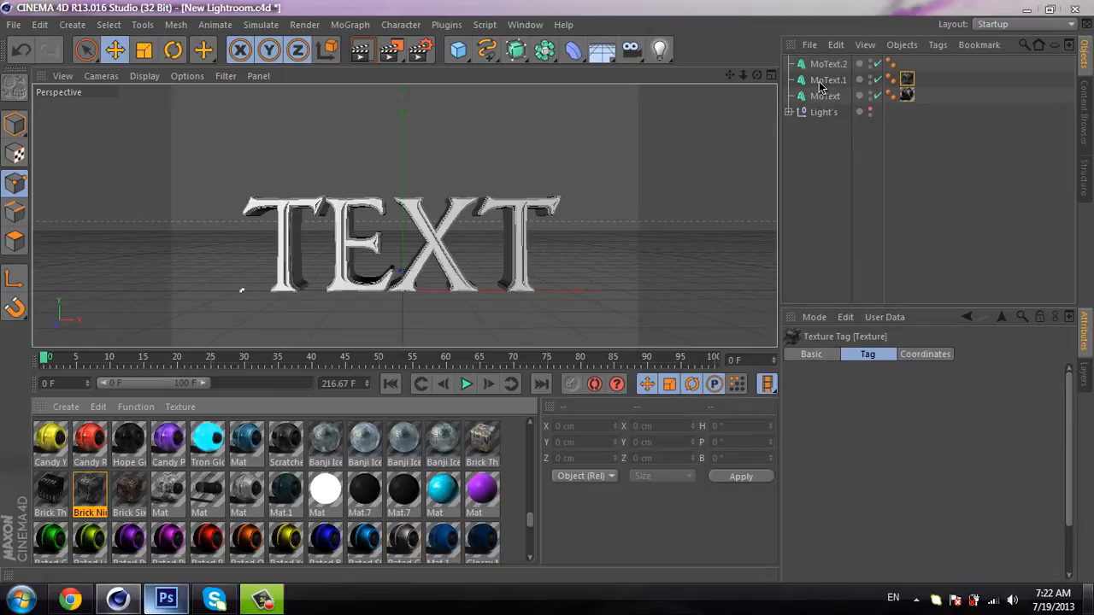
left_click(91, 504)
left_click(90, 492)
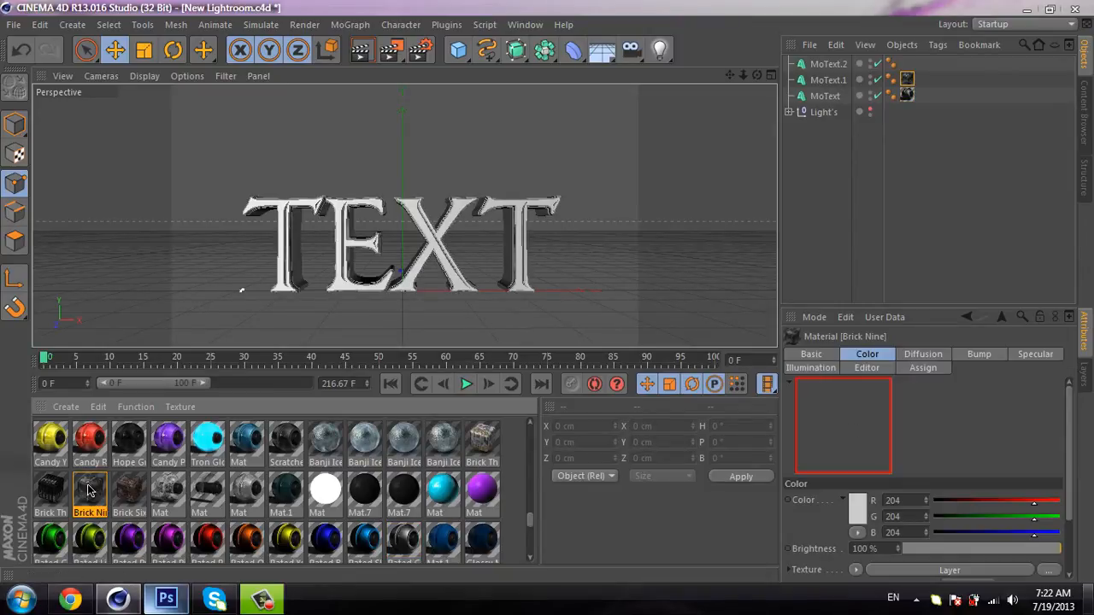
double_click(90, 492)
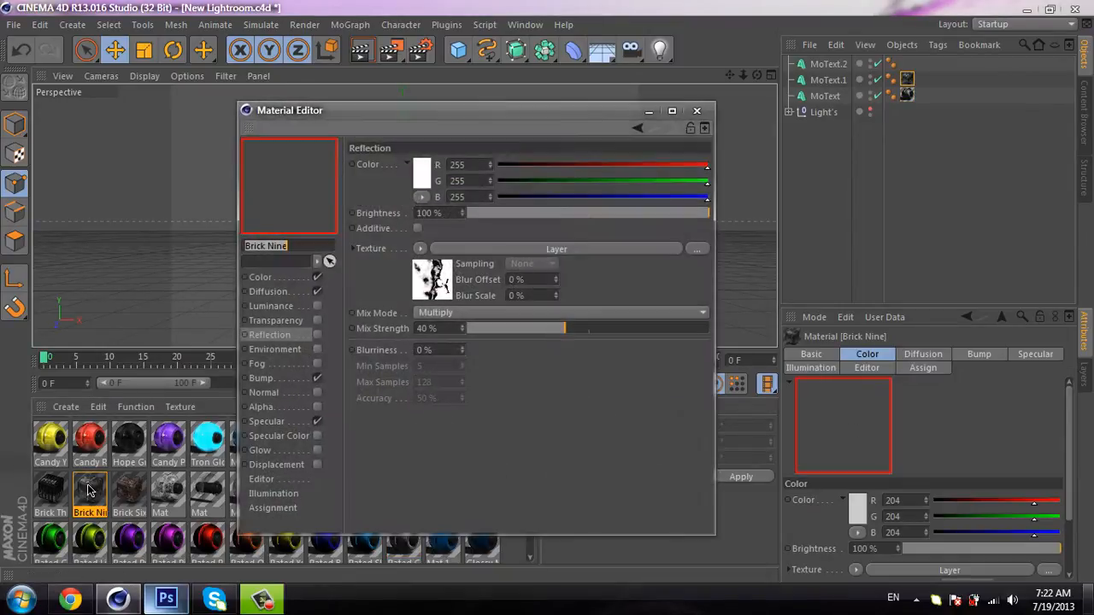
left_click(698, 111)
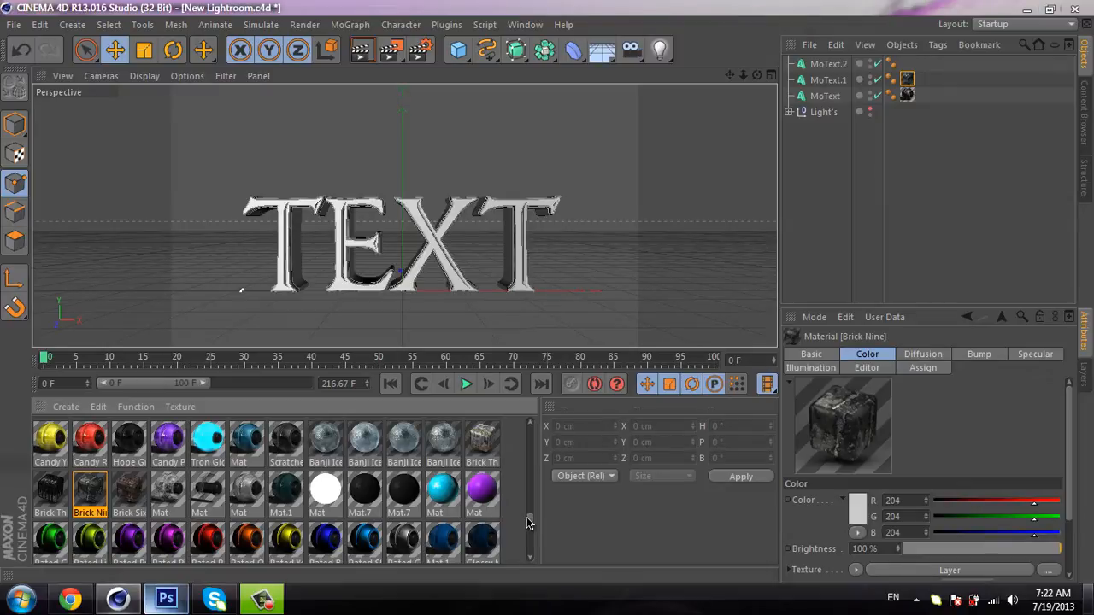
Step: Select MoText.2, open the Acrez Red material for editing and set its reflection brightness to 10%
mouse_move(526, 517)
left_mouse_down()
mouse_move(526, 538)
mouse_move(522, 528)
left_mouse_up()
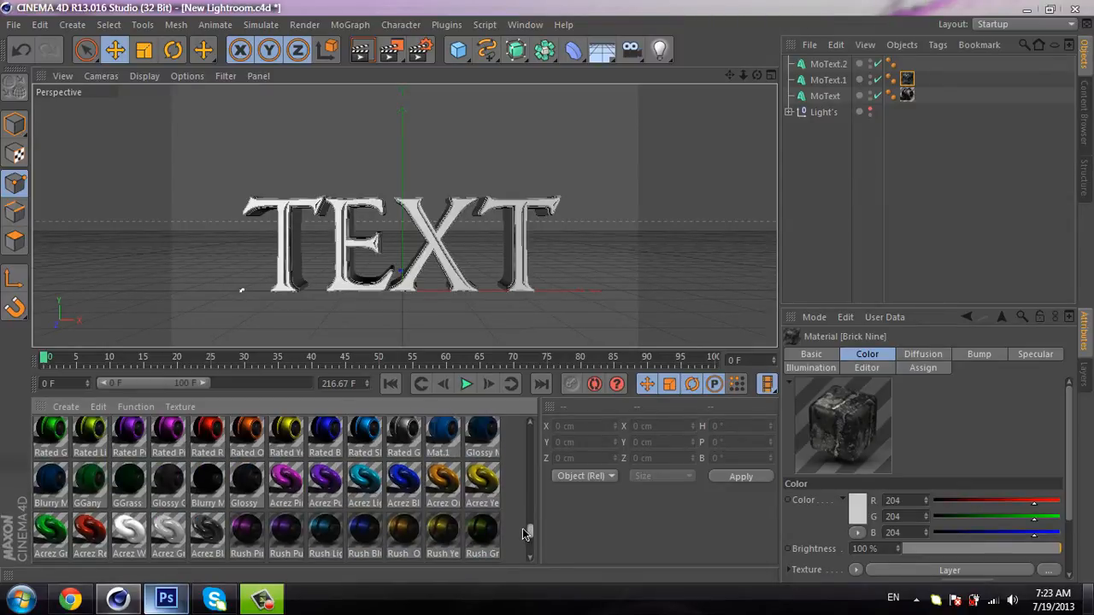
left_click(827, 64)
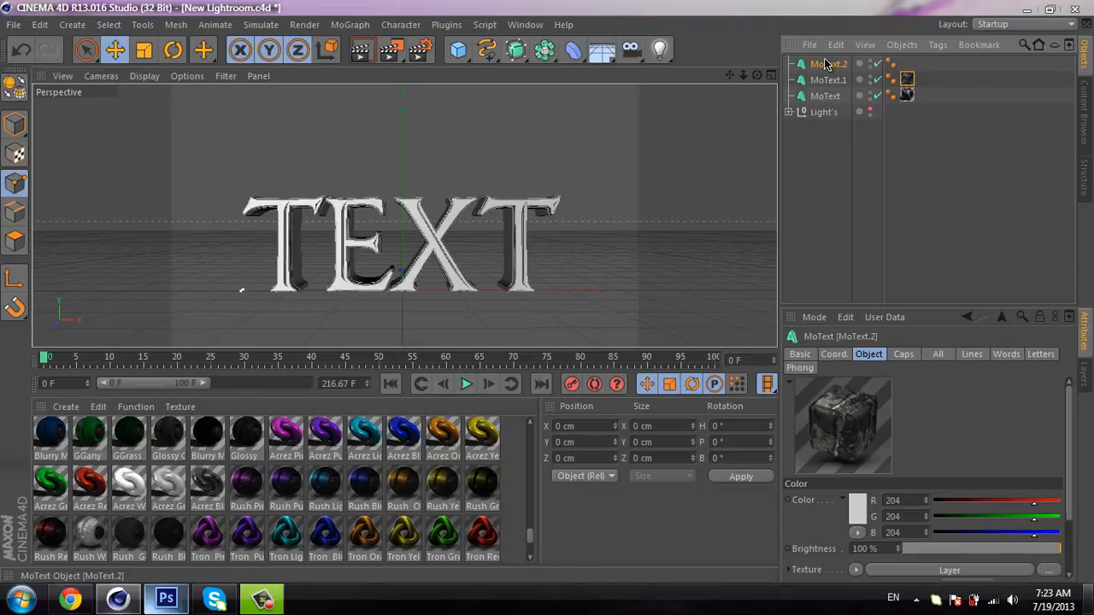
left_click(127, 504)
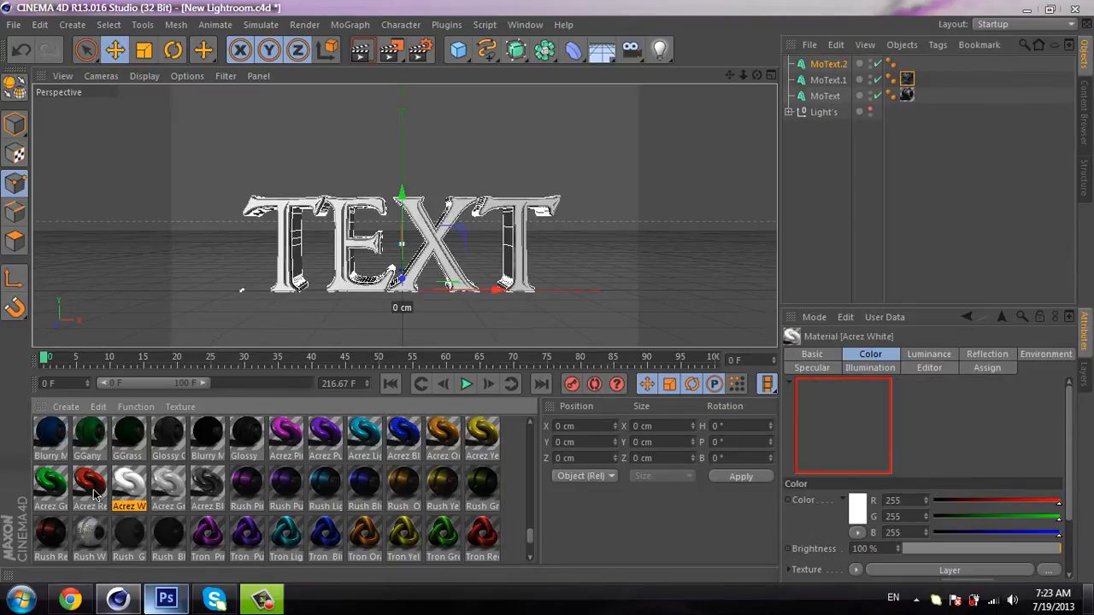
left_click(96, 496)
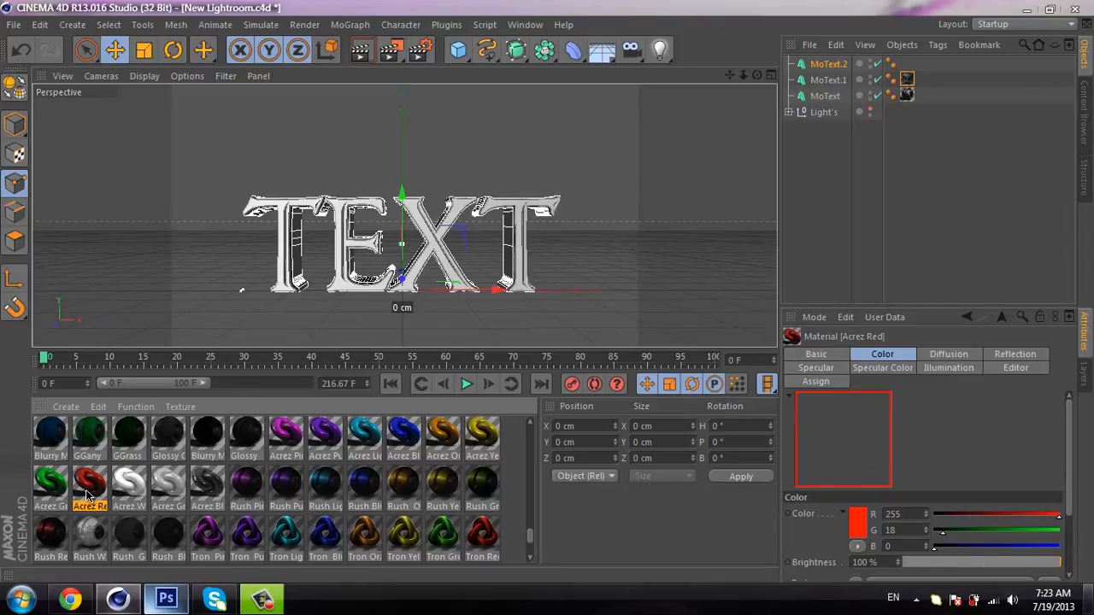
double_click(85, 487)
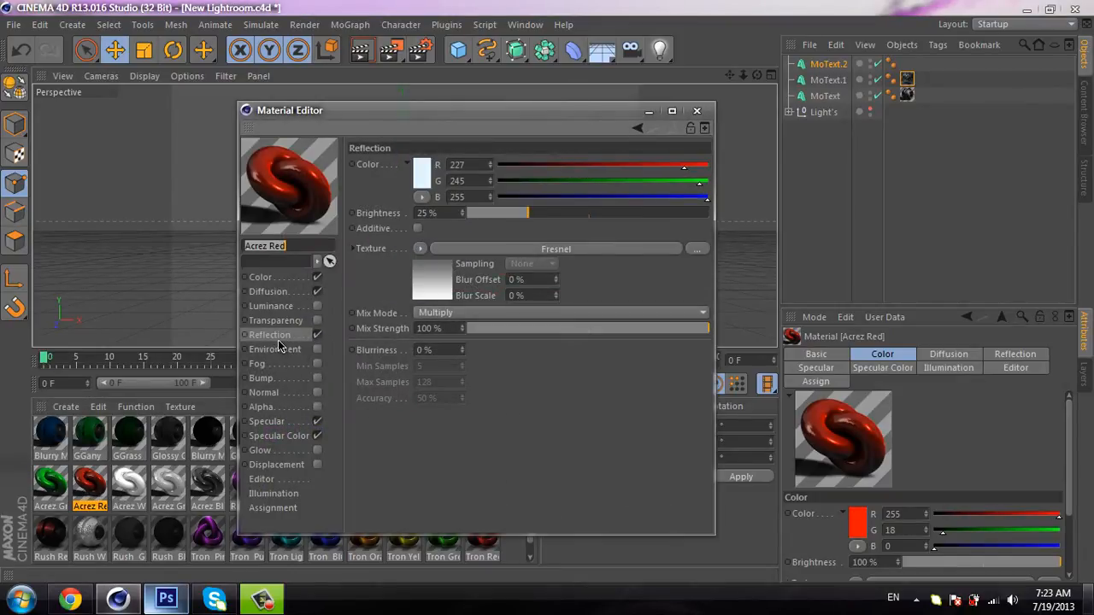
left_click(440, 213)
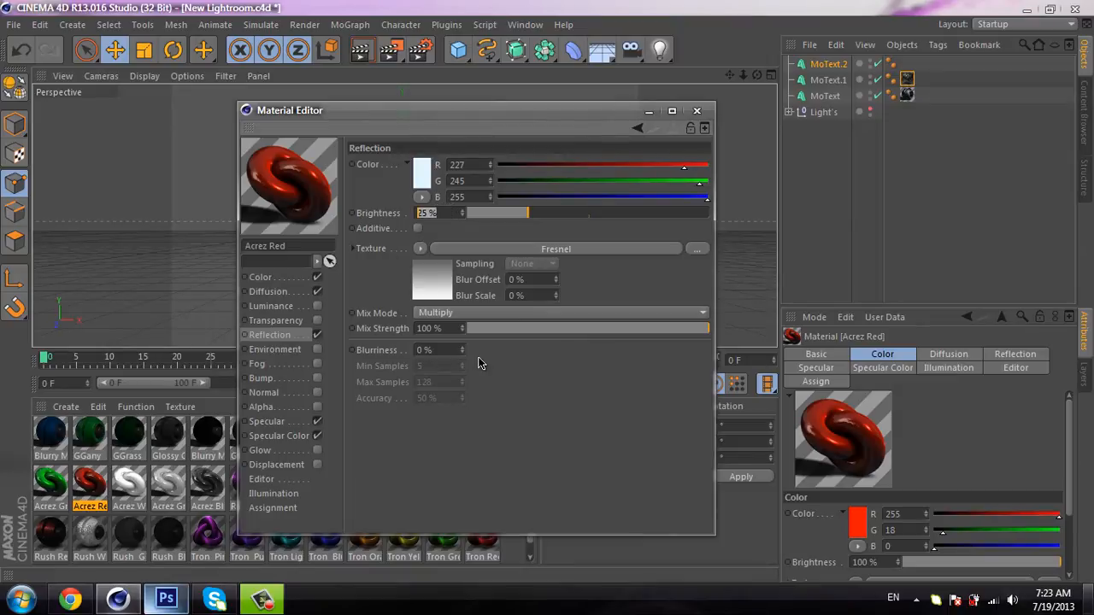
type("10")
key("Return")
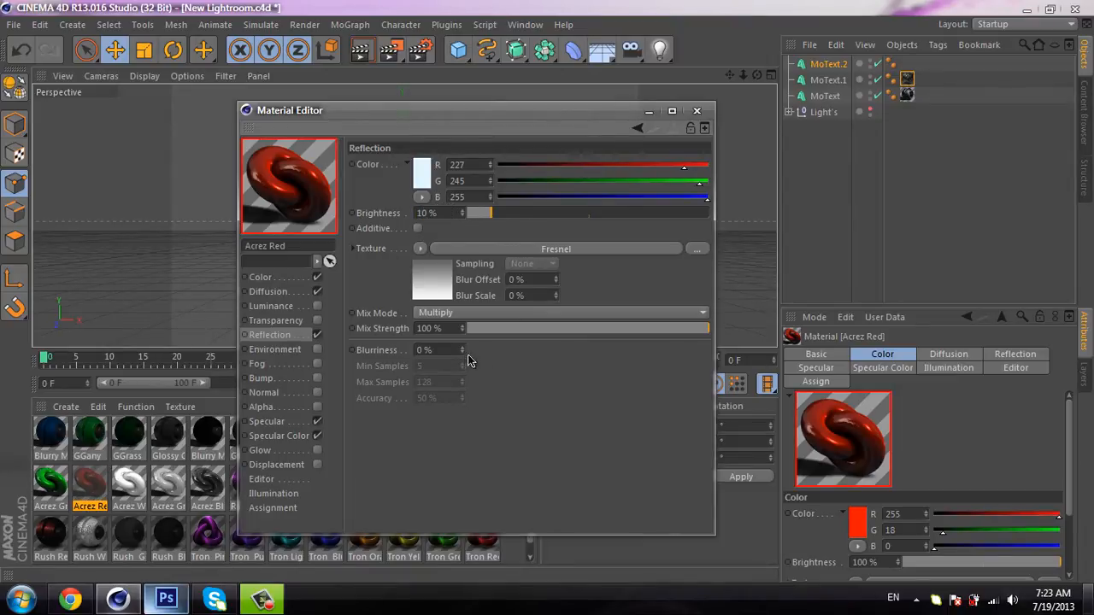
Step: Set the mix strength of Acrez Red's Fresnel reflection texture to 20% and close the material
left_click(449, 328)
type("20")
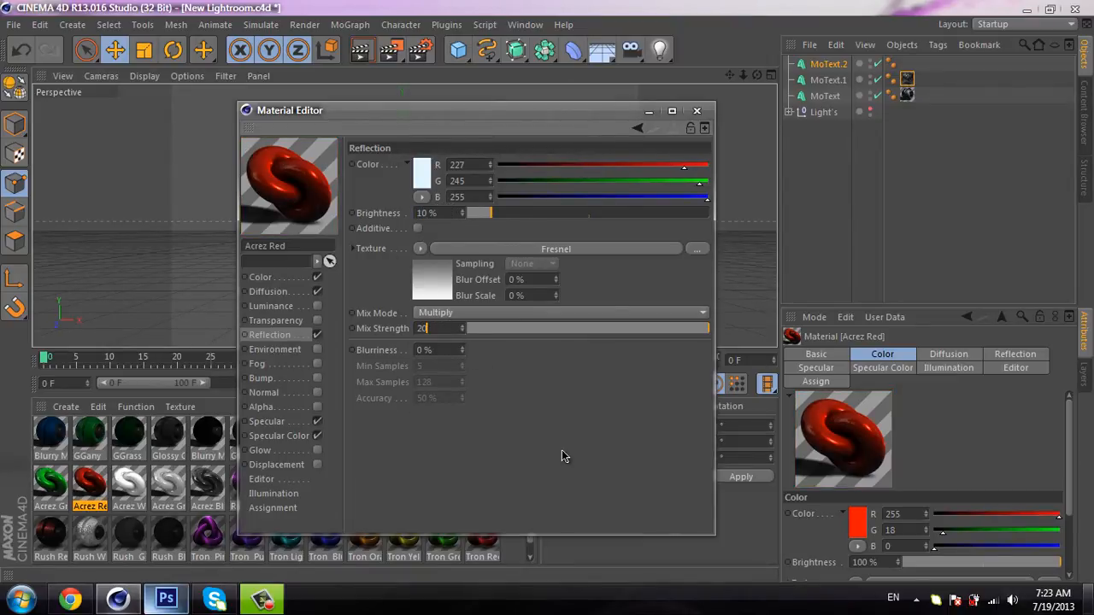
key("Return")
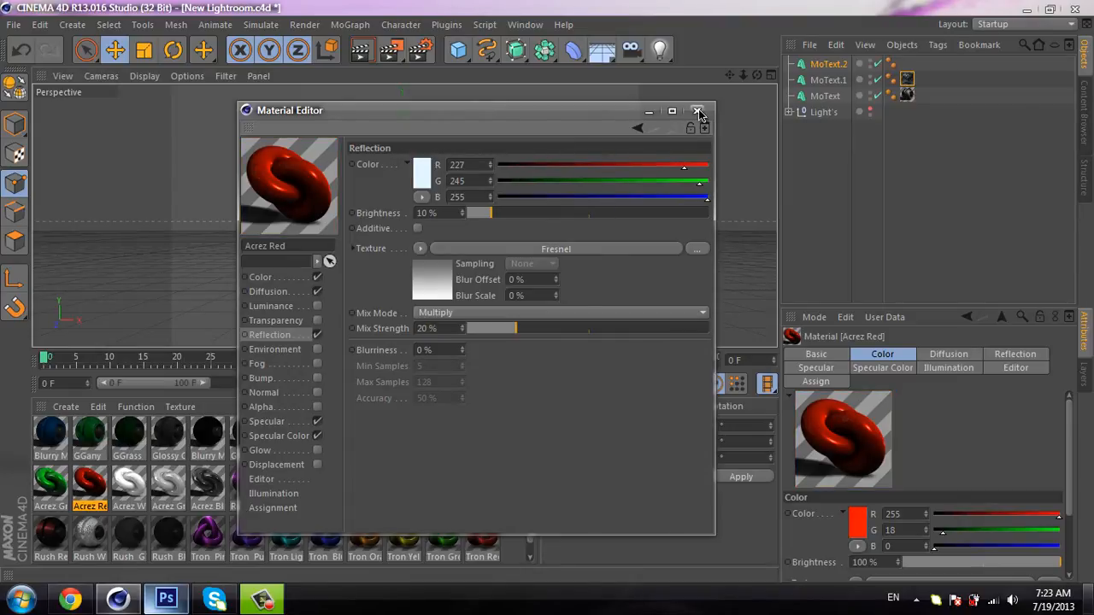
left_click(696, 110)
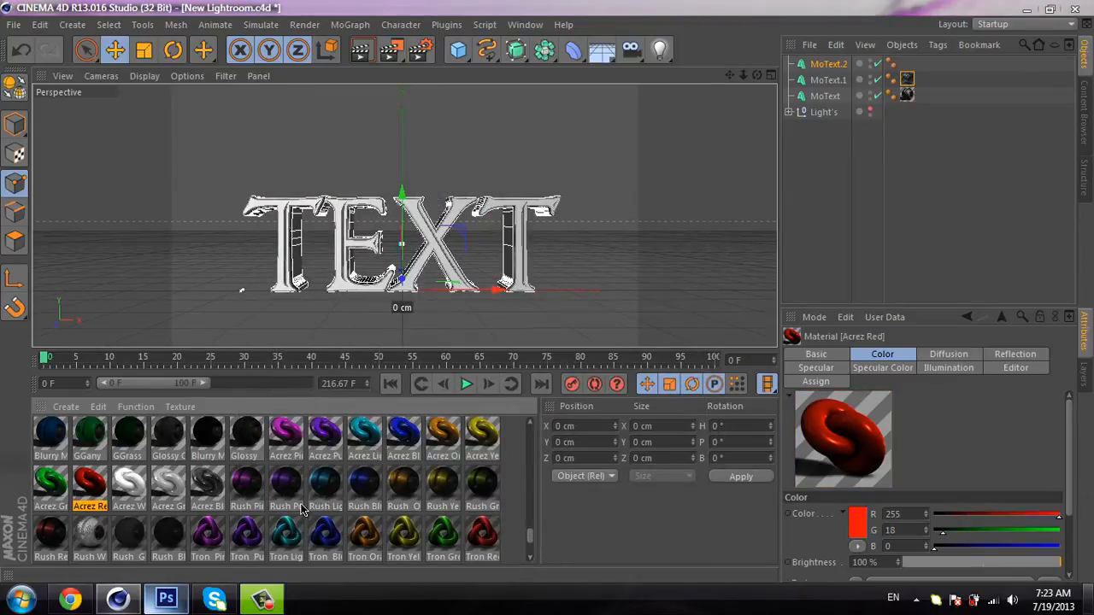
Step: Compare the Rated Red and Acrez Red materials as candidates for the MoText.2 object
scroll(303, 506, "down", 2)
scroll(299, 504, "up", 3)
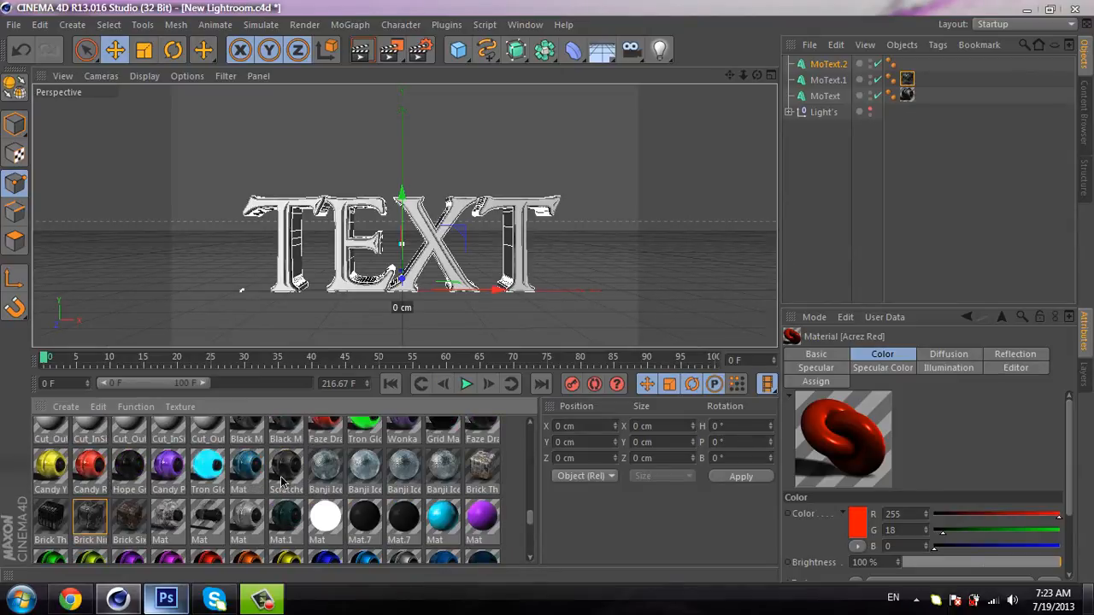
scroll(249, 519, "down", 2)
left_click(213, 477)
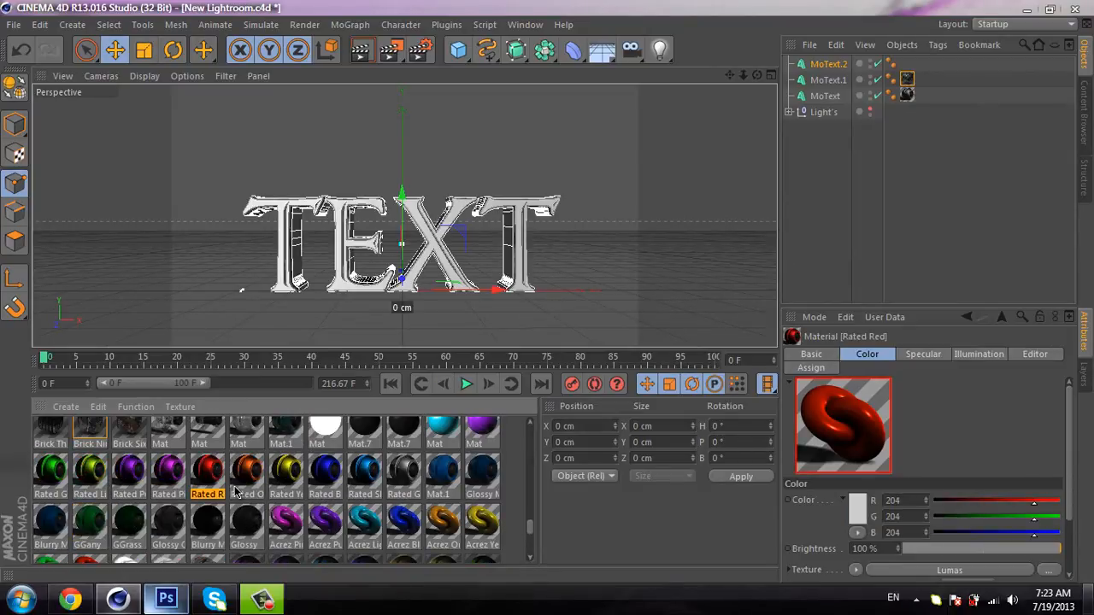
scroll(94, 488, "down", 2)
left_click(98, 478)
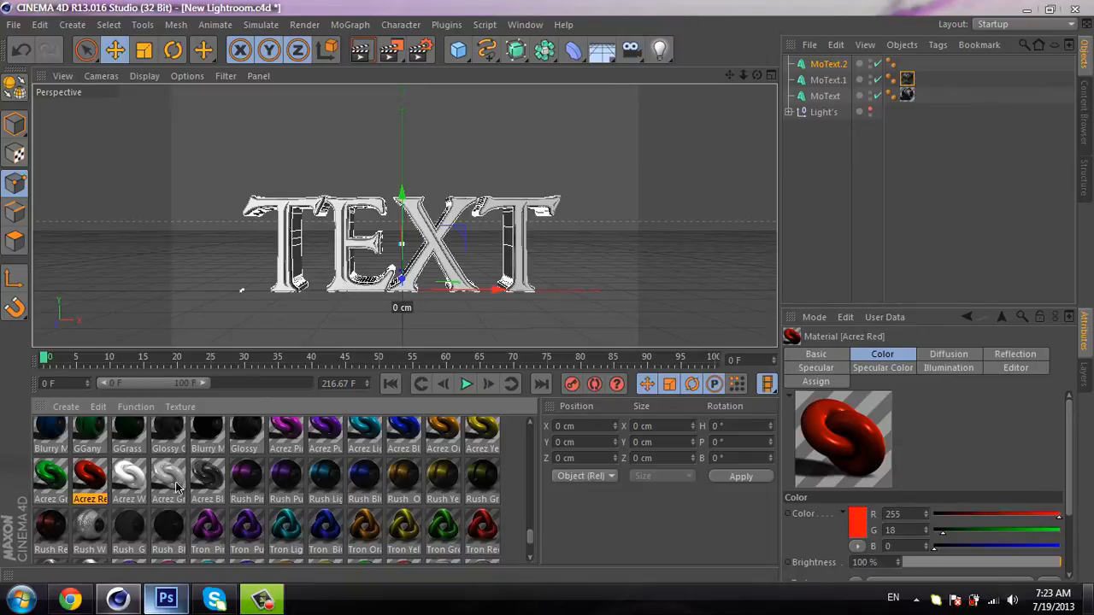
scroll(193, 488, "up", 2)
left_click(204, 487)
scroll(205, 488, "down", 2)
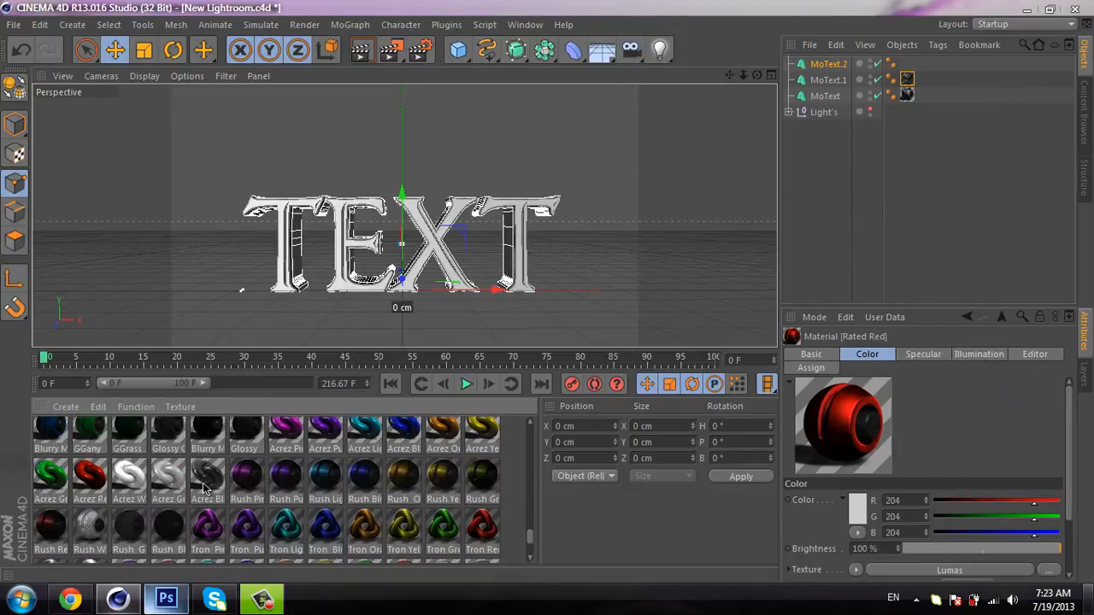
left_click(97, 481)
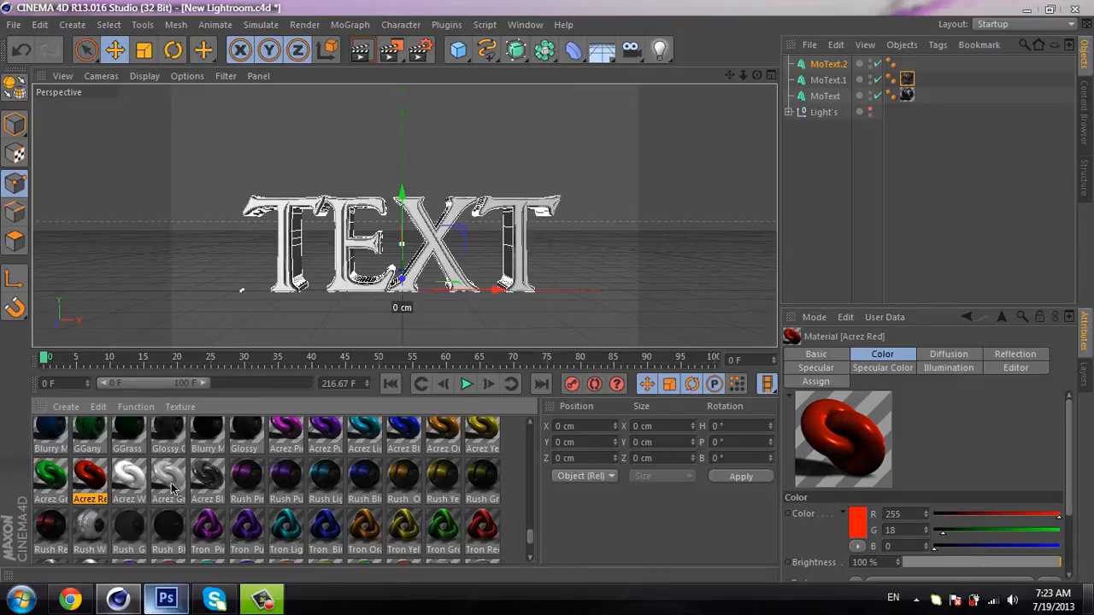
scroll(168, 488, "up", 2)
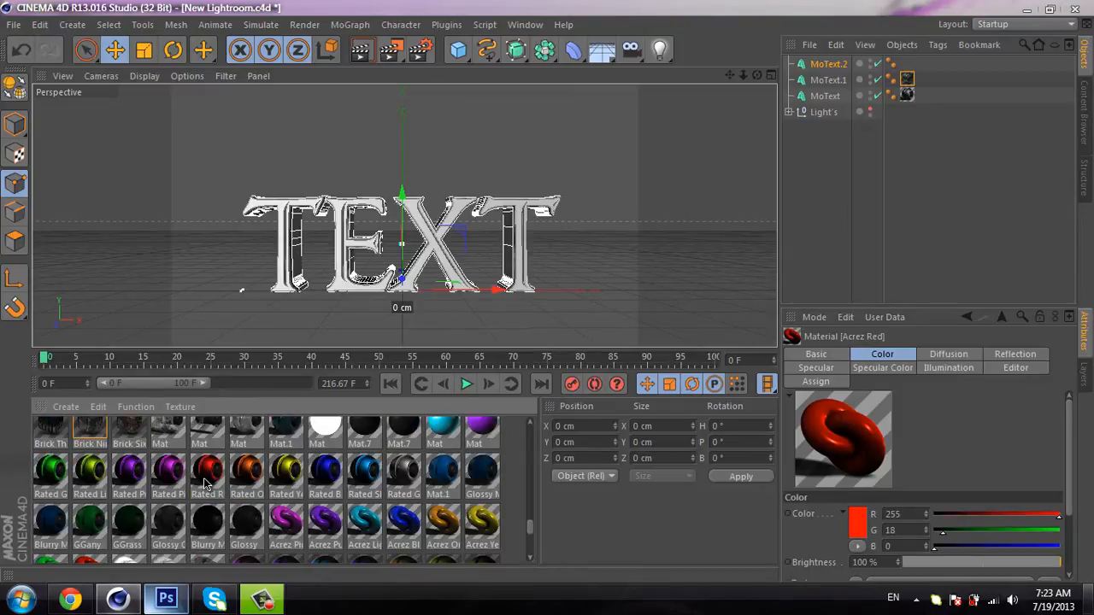
Step: Open the Rated Red material for editing, enable its Reflection channel and set the reflection brightness to 10%
left_click(205, 468)
double_click(214, 477)
left_click(265, 337)
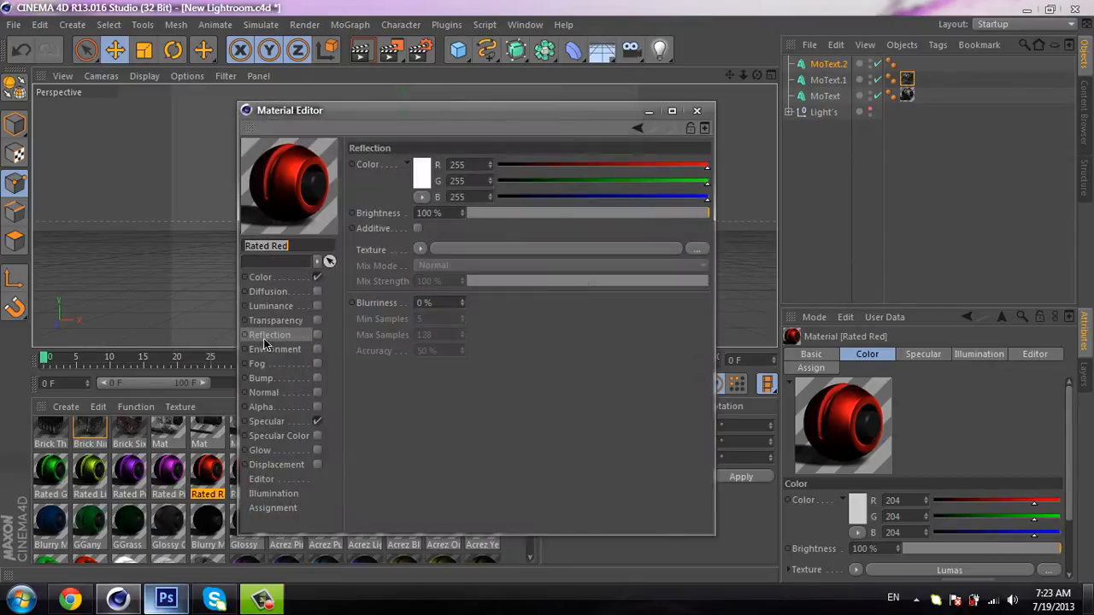
left_click(317, 335)
double_click(436, 213)
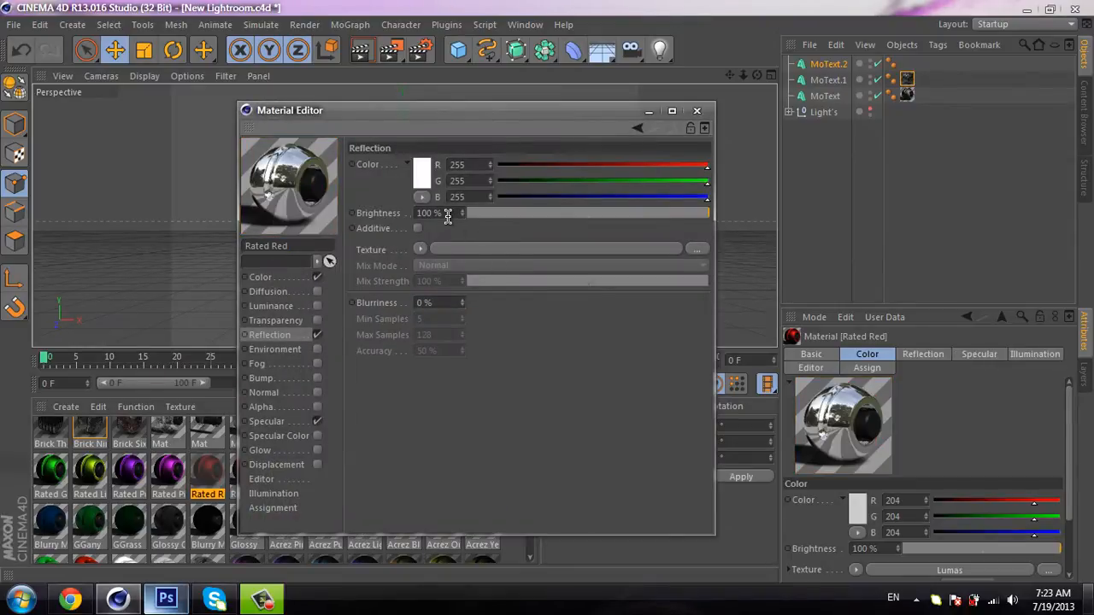
type("10")
key("Return")
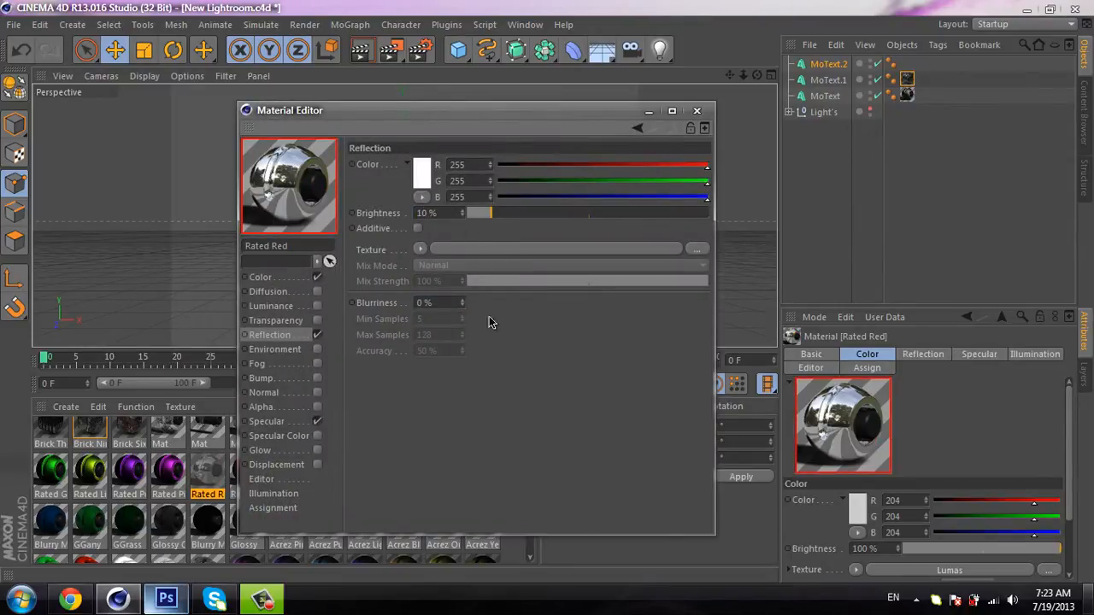
Step: Add a Fresnel texture at 20% mix strength to Rated Red's reflection and close the material
left_click(420, 249)
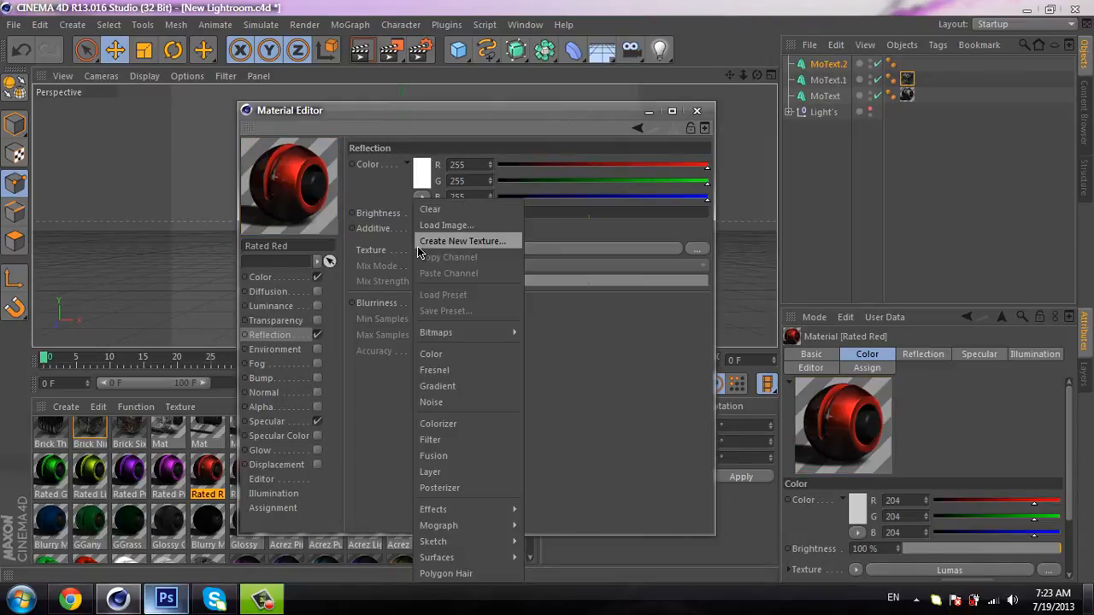
left_click(434, 370)
double_click(436, 328)
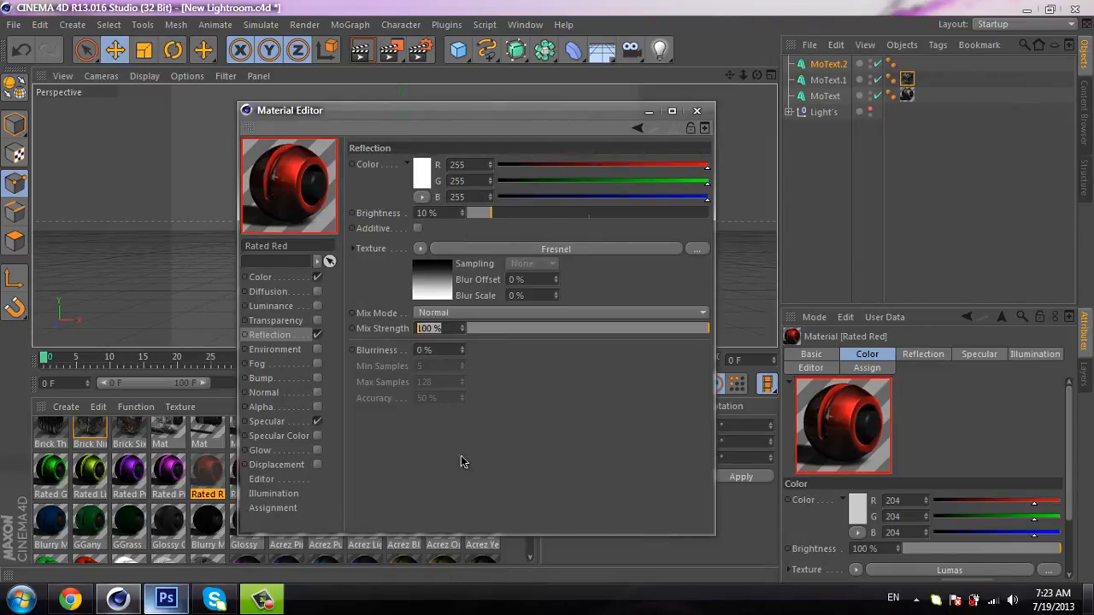
type("20")
key("Return")
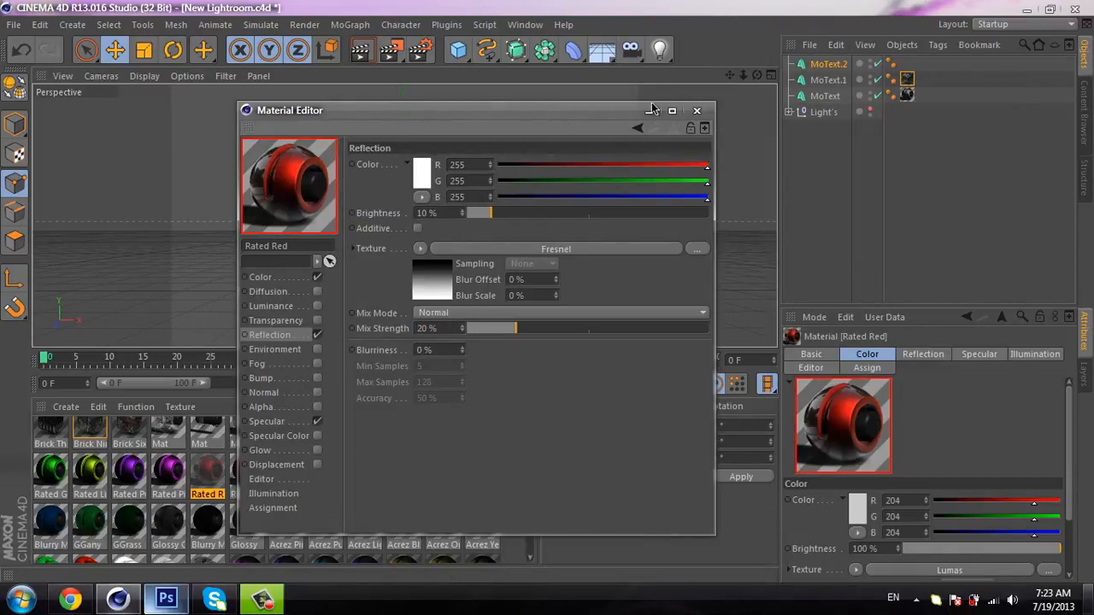
left_click(697, 110)
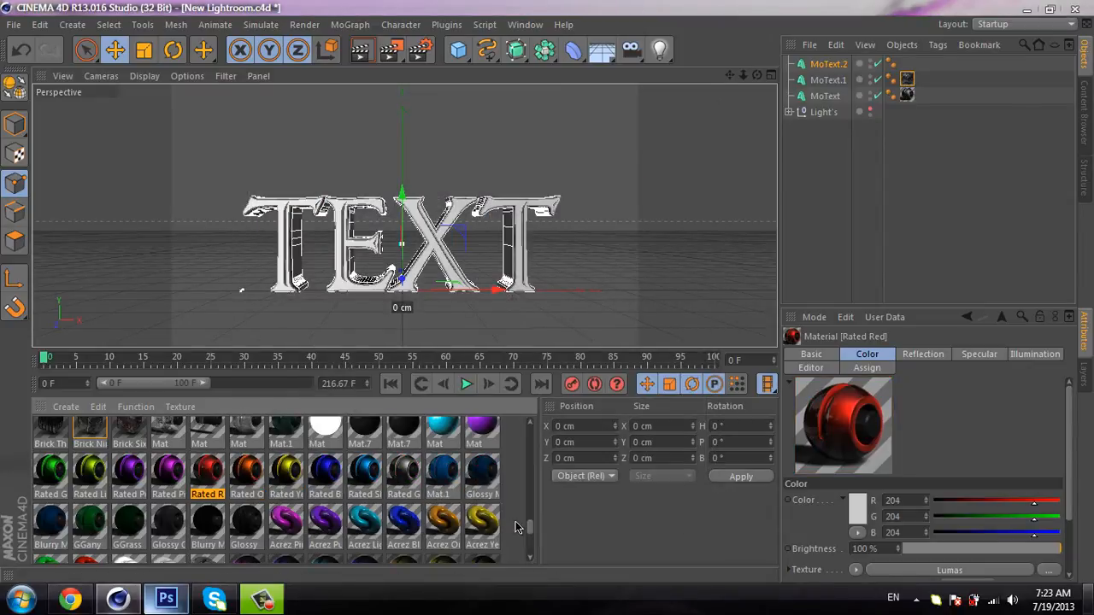
Step: Compare Acrez Red with Rated Red once more and apply the Rated Red material to MoText.2
scroll(529, 530, "down", 2)
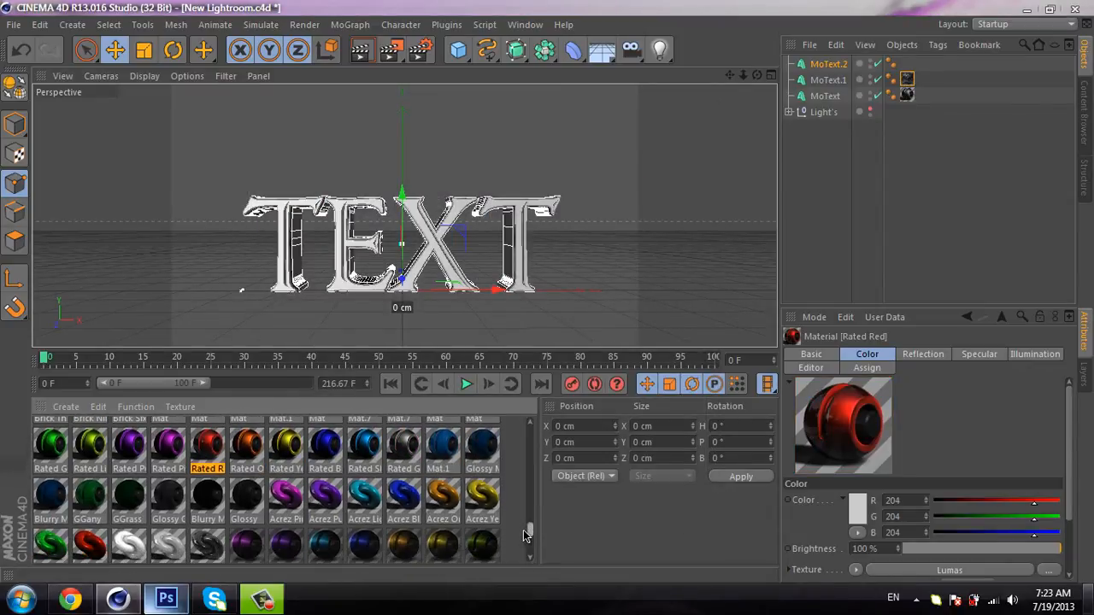
left_click(85, 551)
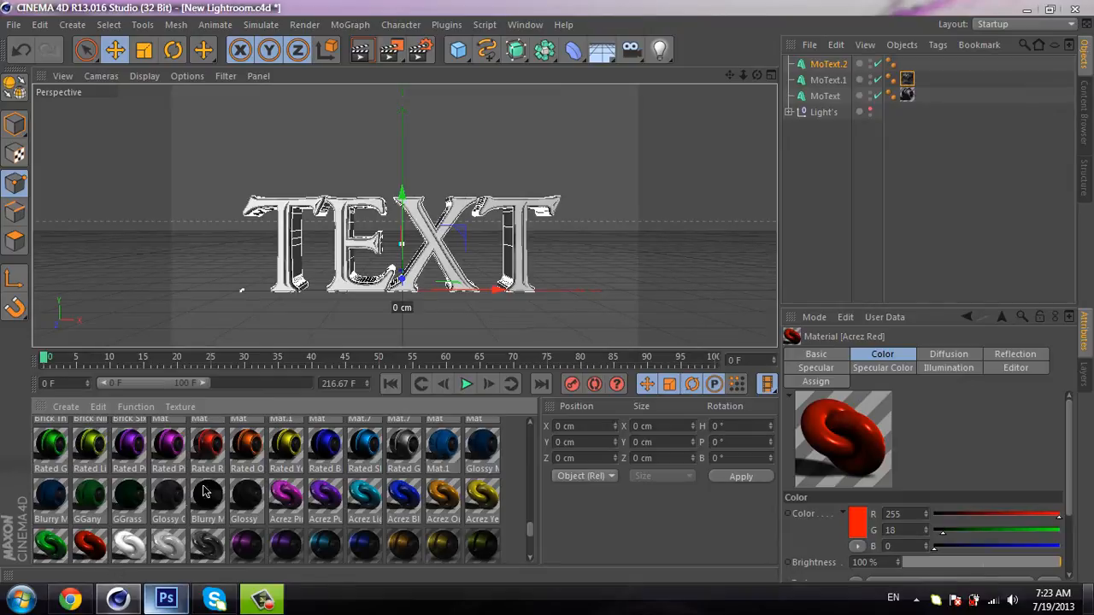
left_click(213, 451)
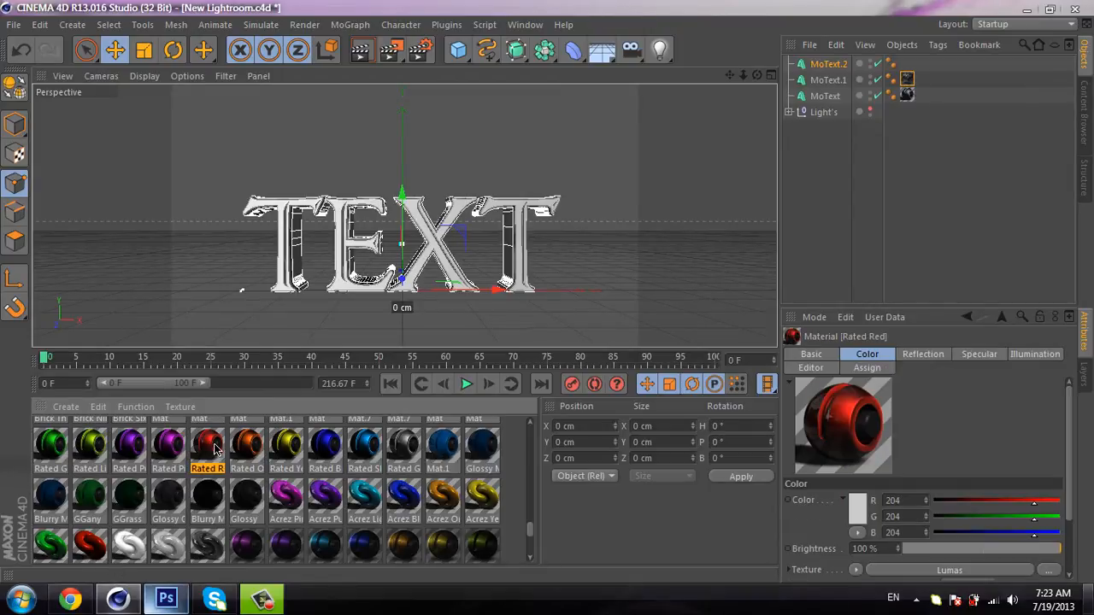
left_click_drag(209, 453, 841, 68)
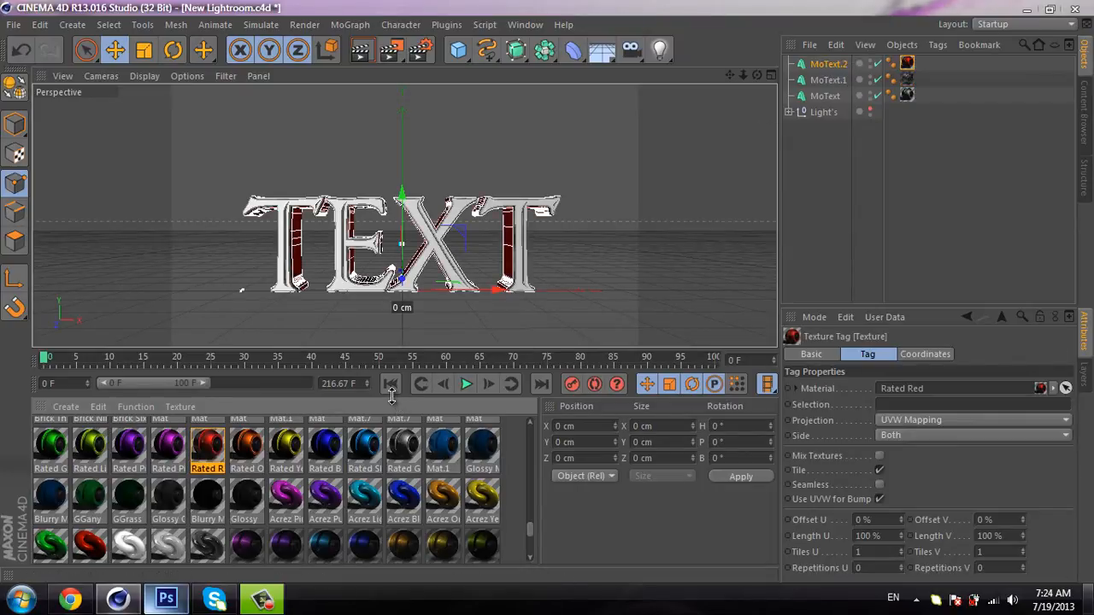
Step: Break the MoText.1 and MoText.2 objects into 30 random pieces with the Thrausi plugin and close its dialog
left_click_drag(393, 406, 393, 487)
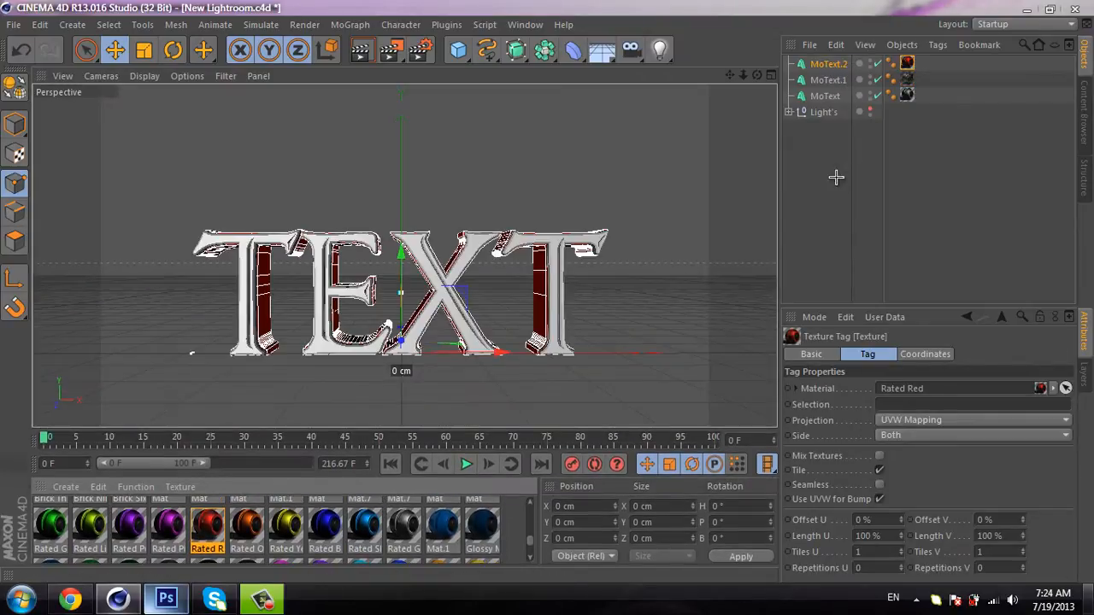
left_click(835, 176)
left_click(835, 81)
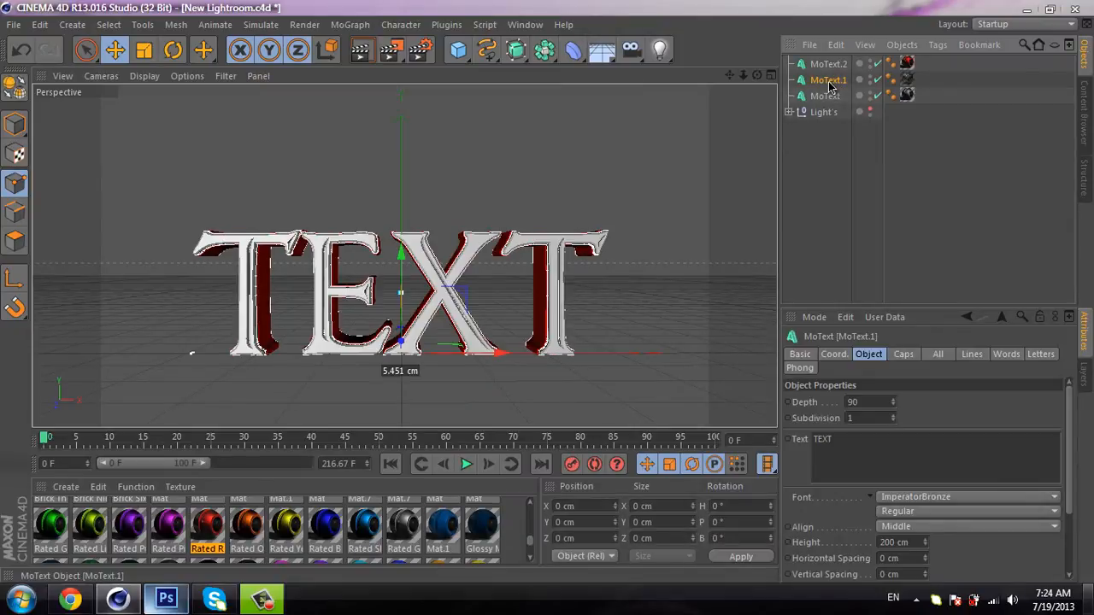
left_click(827, 64, "ctrl")
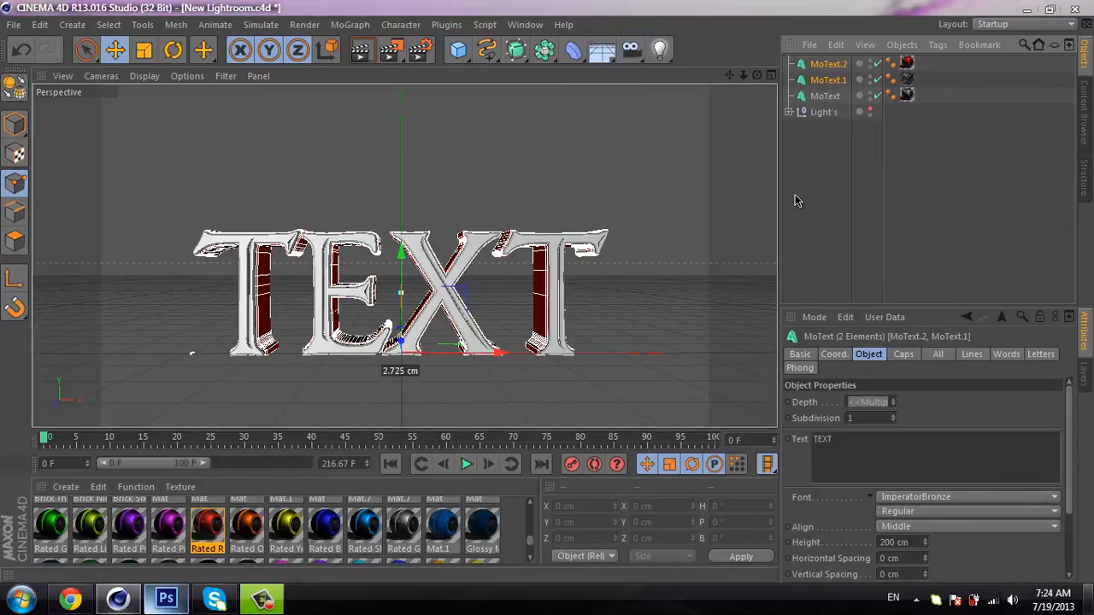
left_click(447, 28)
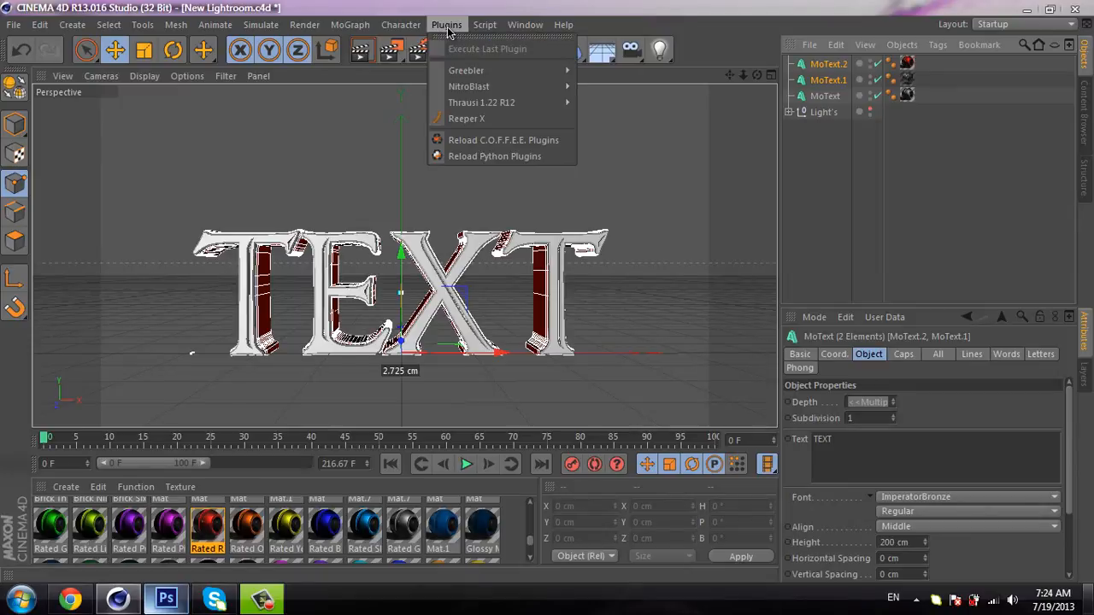
mouse_move(492, 104)
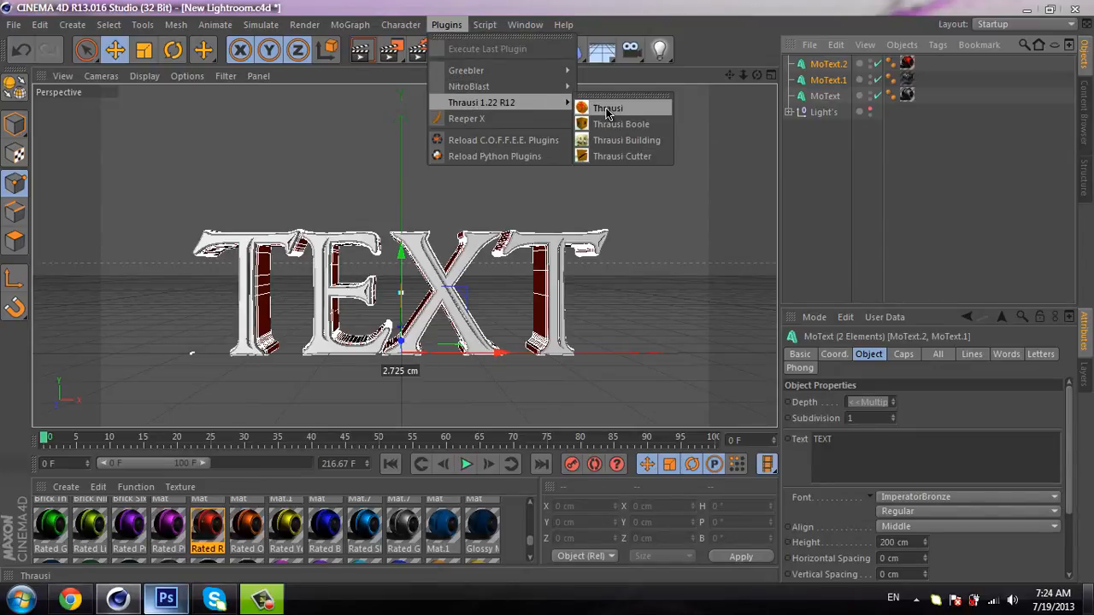
left_click(607, 108)
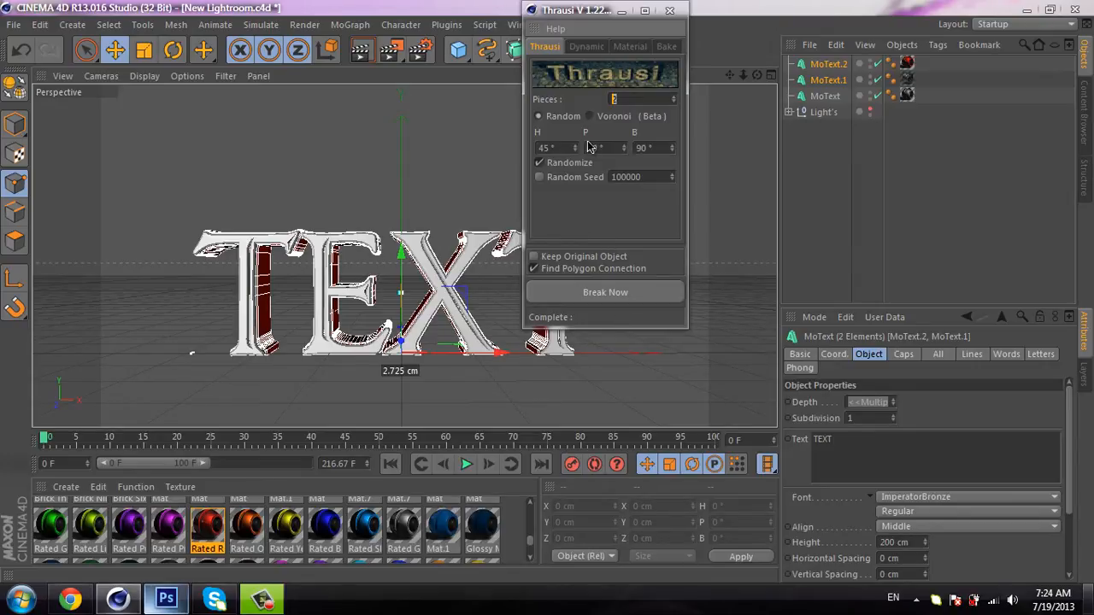
type("30")
left_click(637, 292)
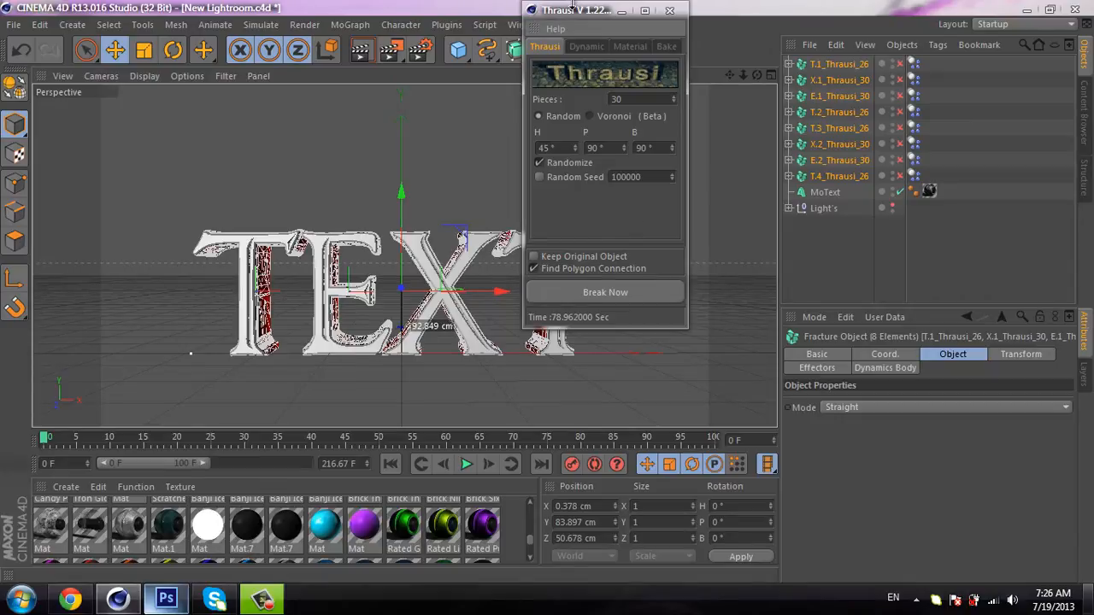
left_click_drag(580, 14, 565, 69)
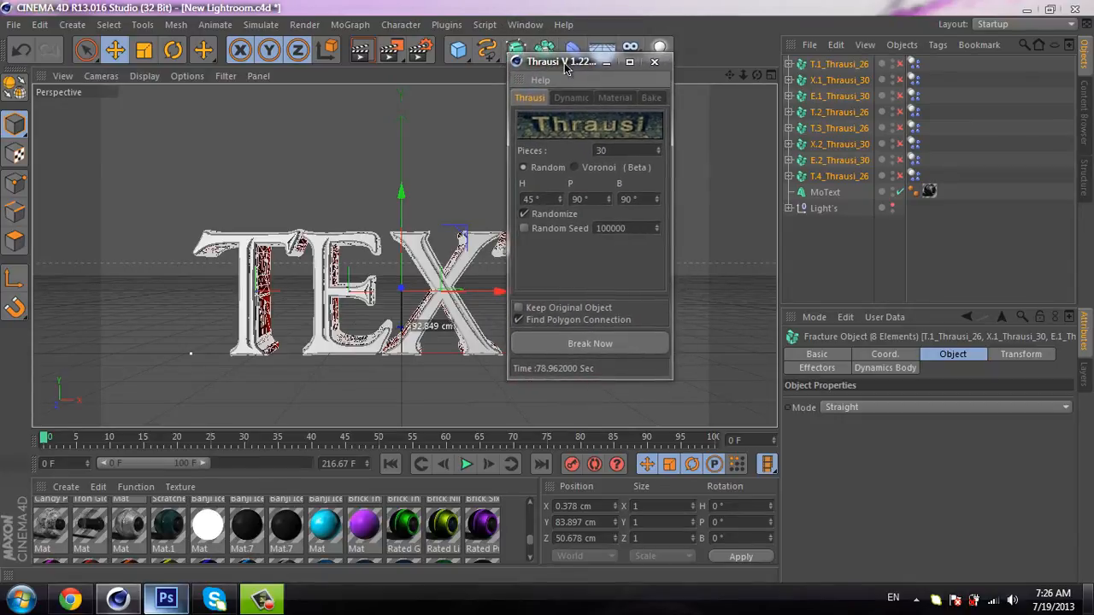
left_click(655, 62)
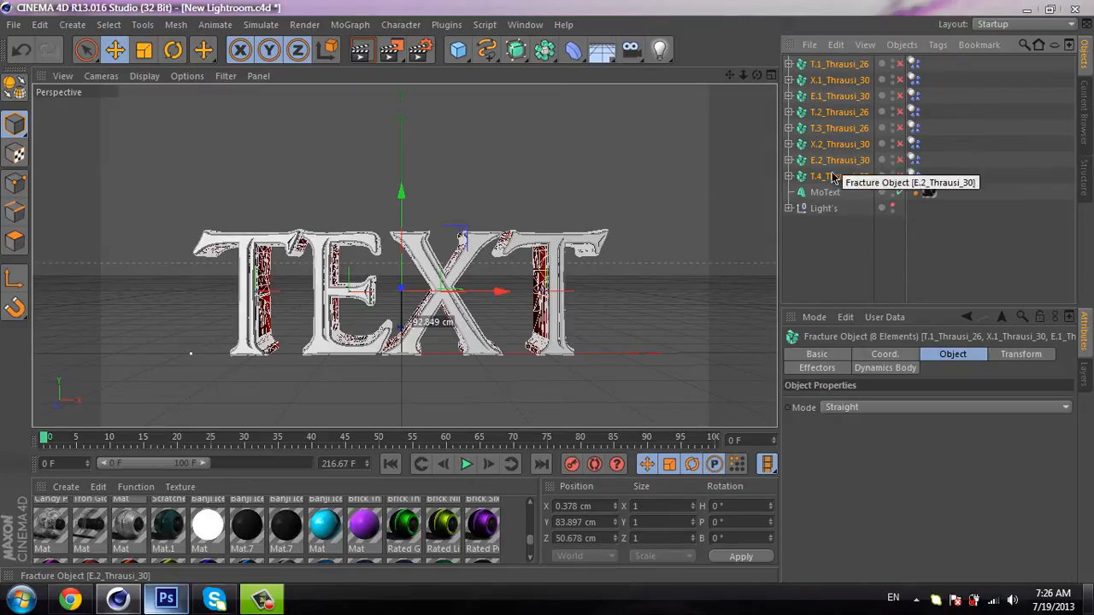
Step: Add a MoGraph Random effector and nest all eight Thrausi fracture objects under it
left_click(341, 25)
mouse_move(368, 53)
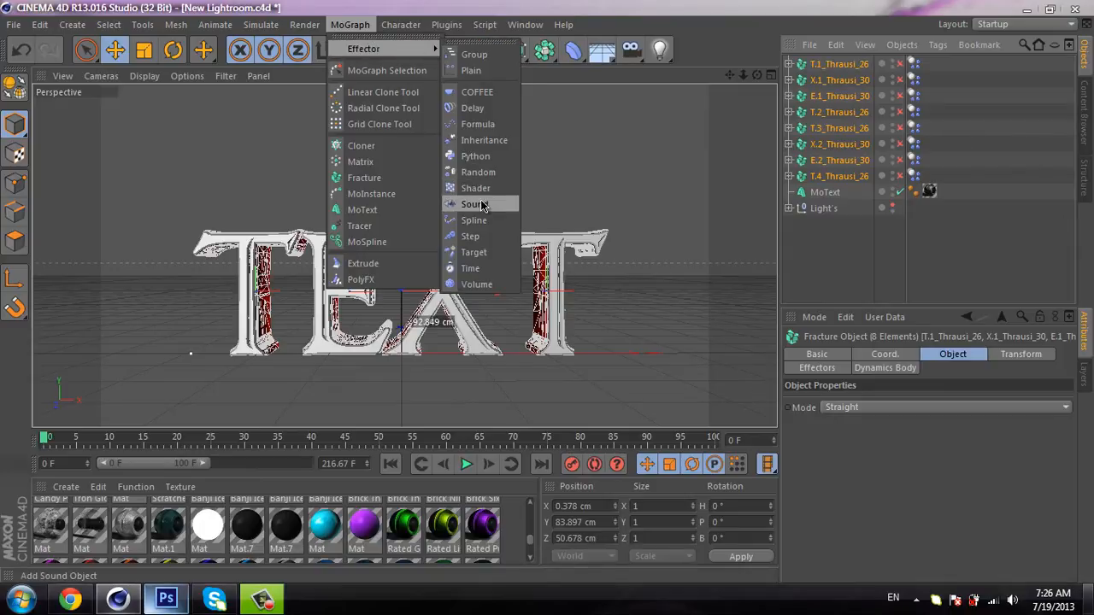
left_click(478, 173)
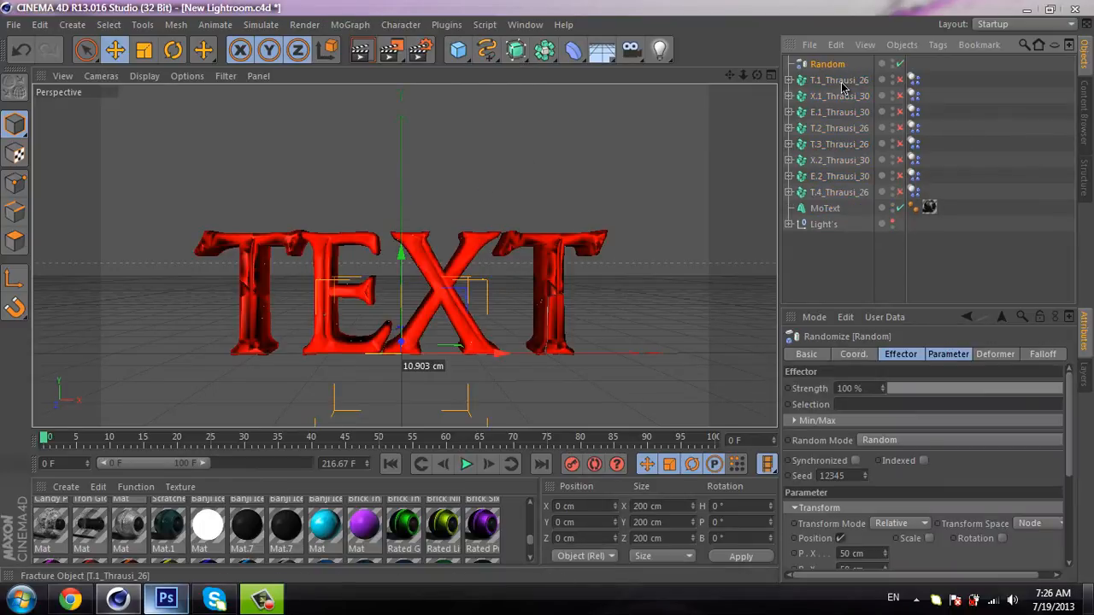
left_click(839, 80)
left_click(839, 195, "shift")
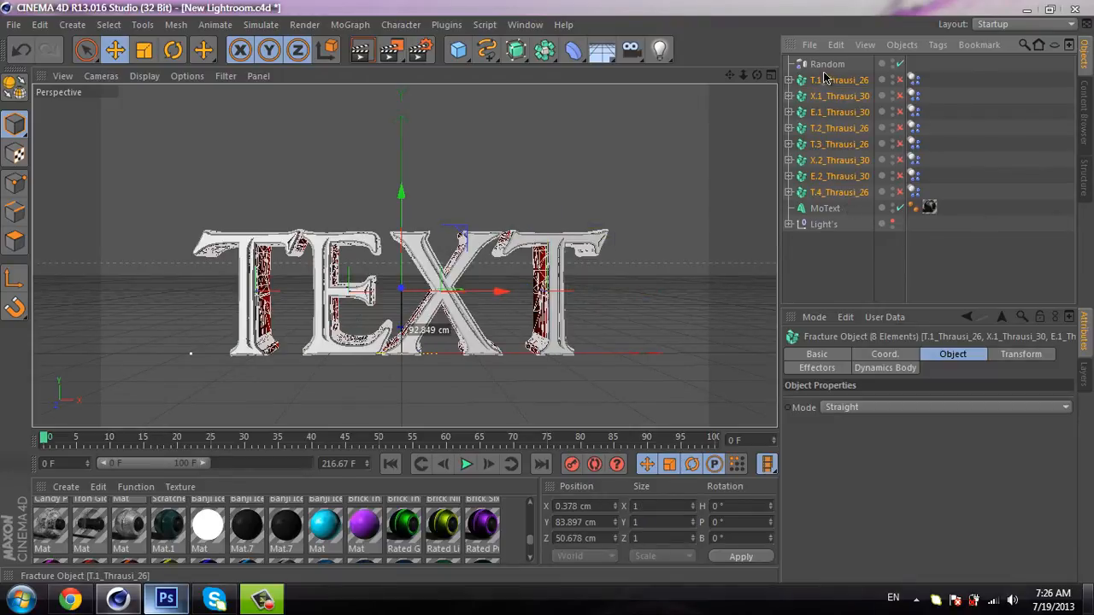
left_click_drag(828, 83, 829, 65)
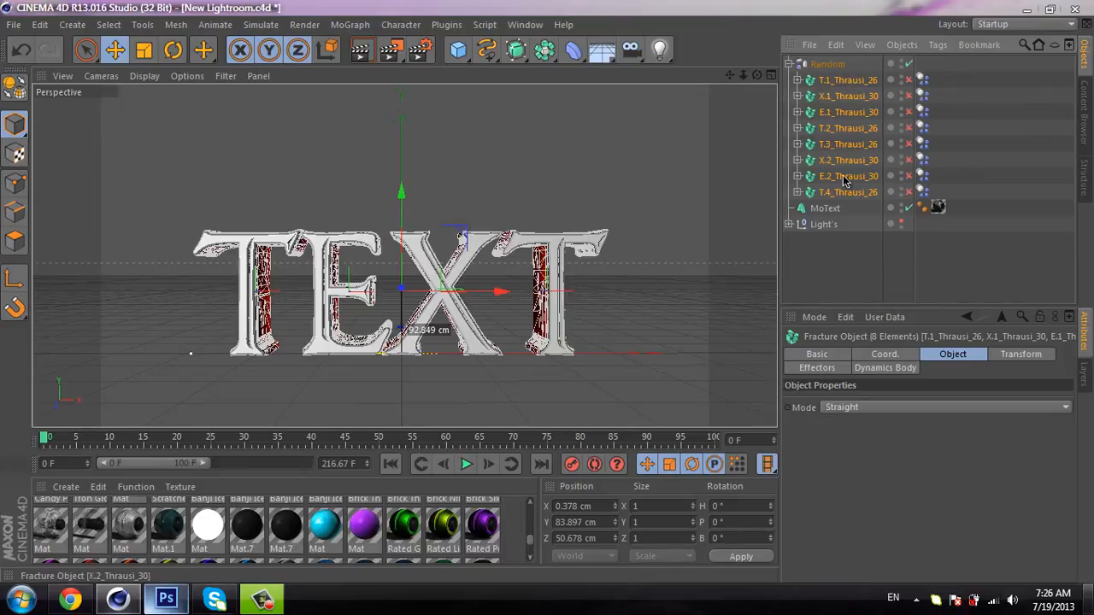
left_click(789, 66)
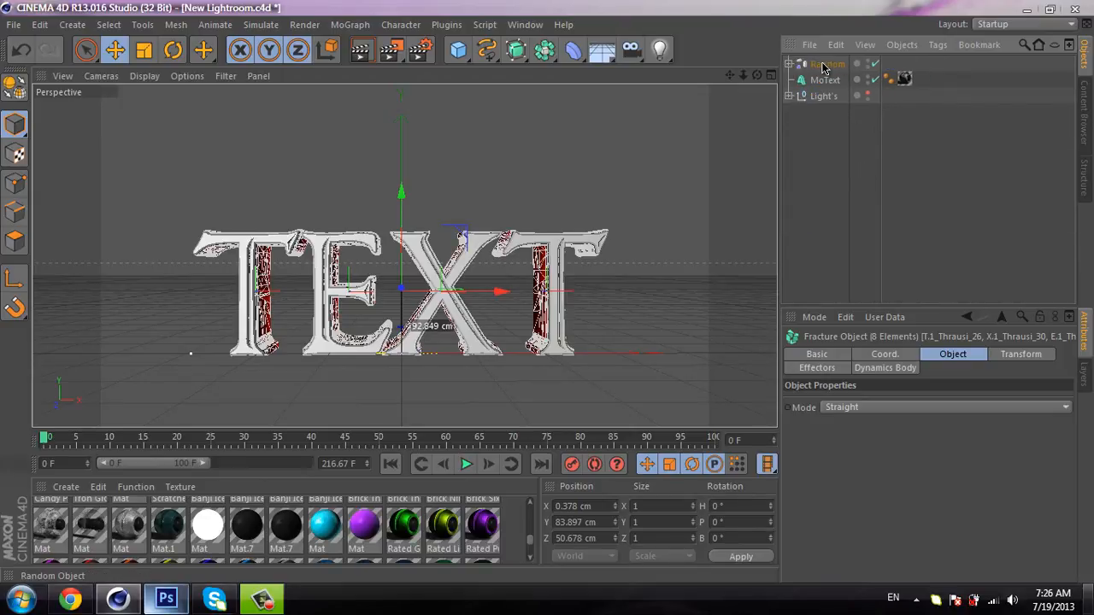
Step: Enable all eight Thrausi fracture objects inside the Random effector's group
left_click(789, 65)
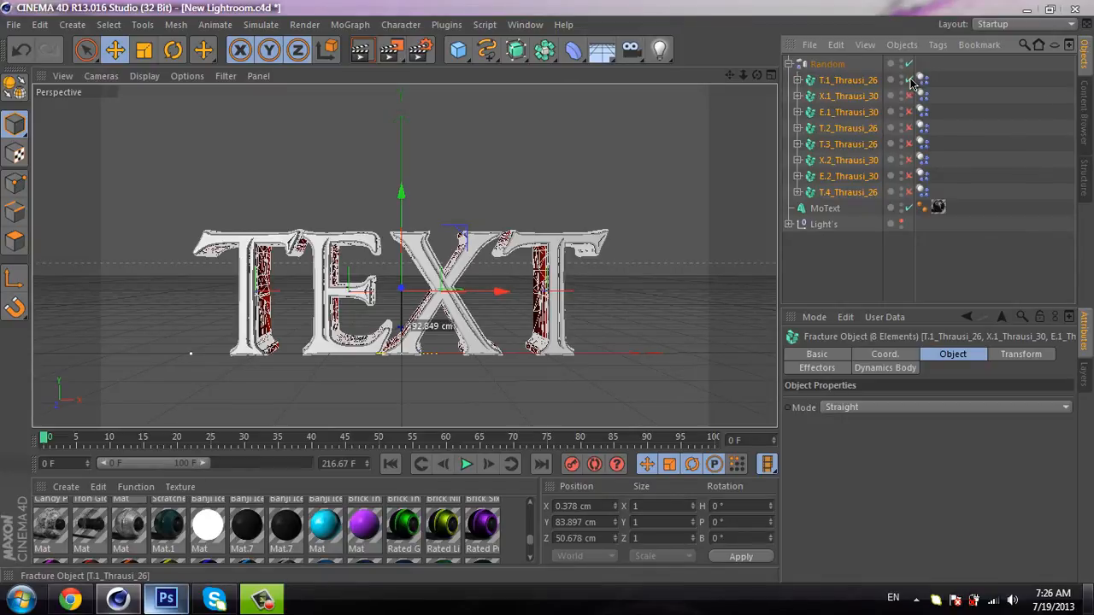
left_click_drag(914, 81, 909, 192)
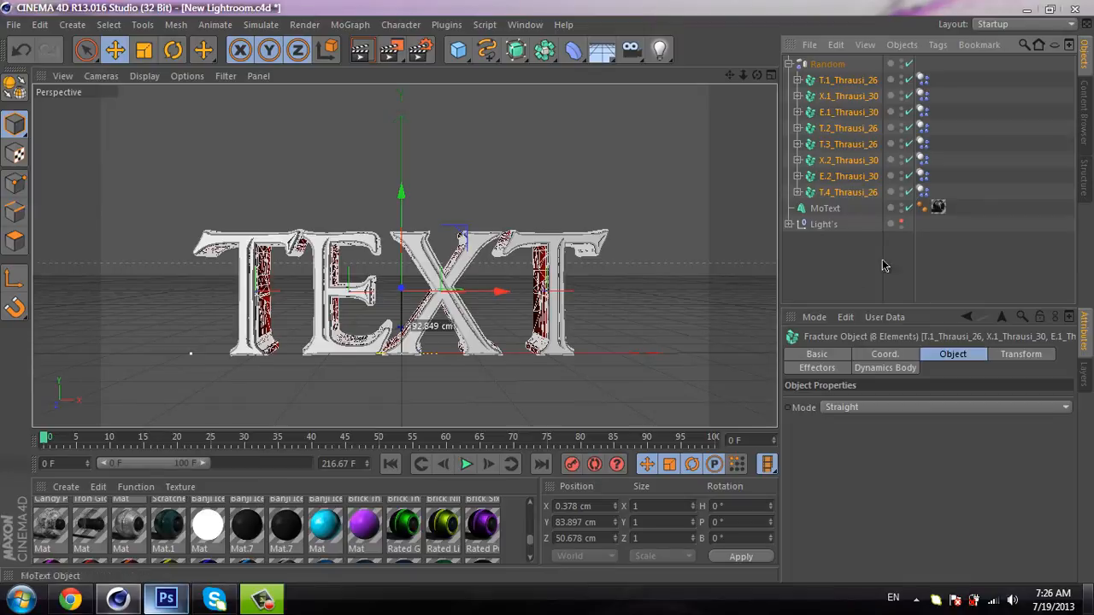
left_click(789, 64)
Step: In the Top view, move the Random group with its shattered pieces about 52 cm back along Z, behind the front text
left_click(826, 64)
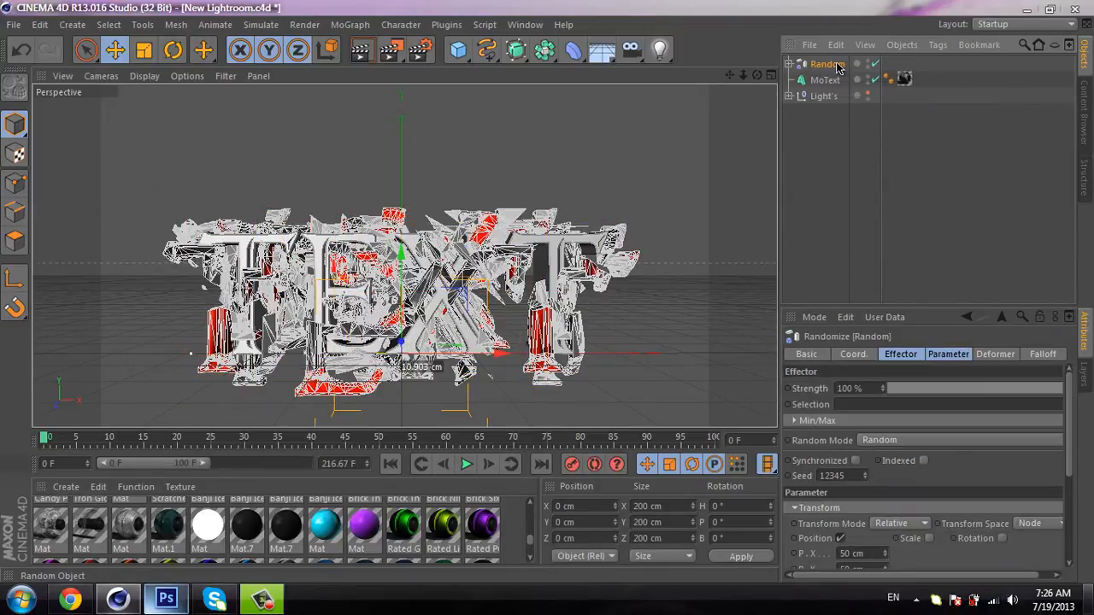
key("F2")
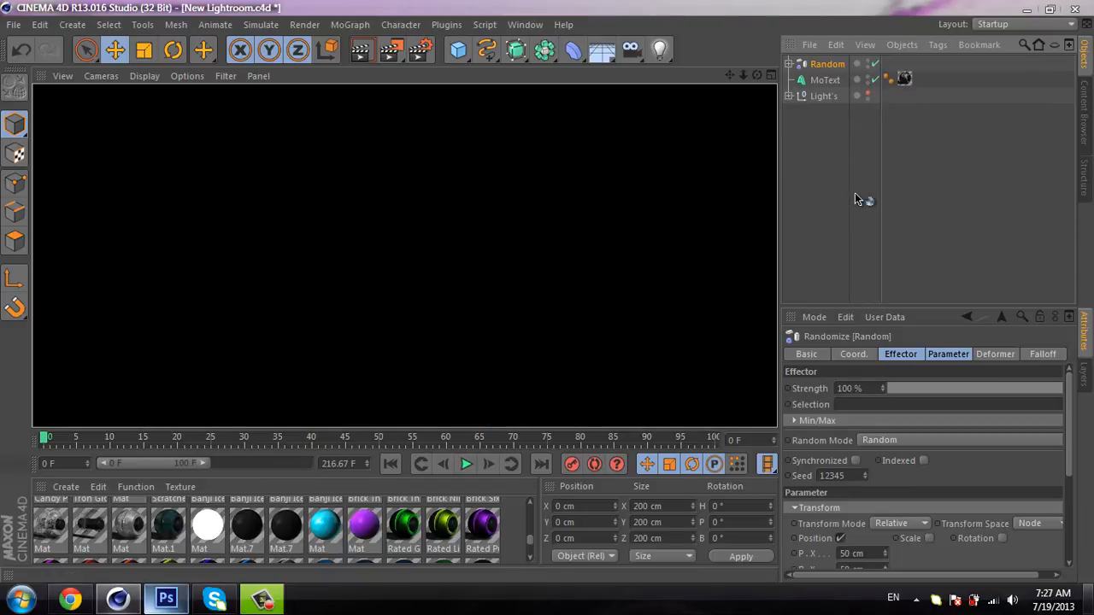
left_click_drag(743, 75, 513, 307)
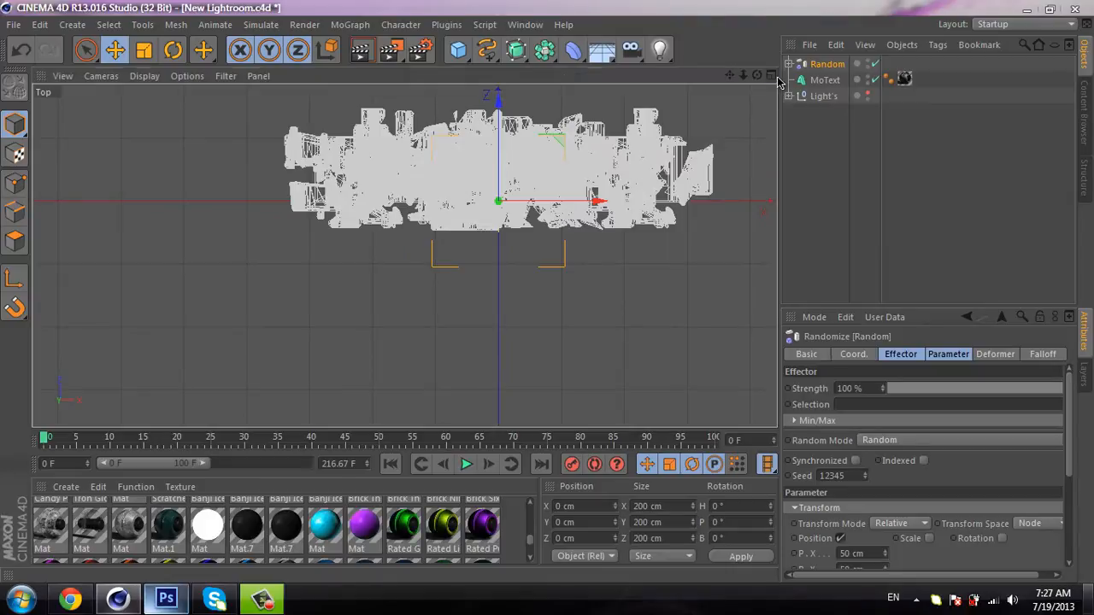
left_click(771, 77)
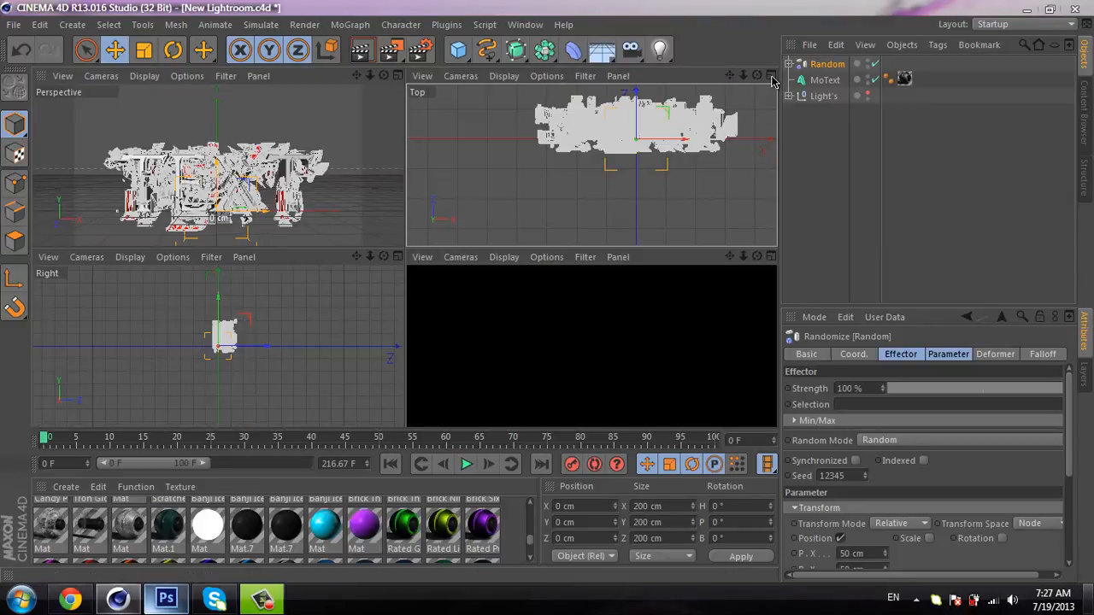
left_click(771, 76)
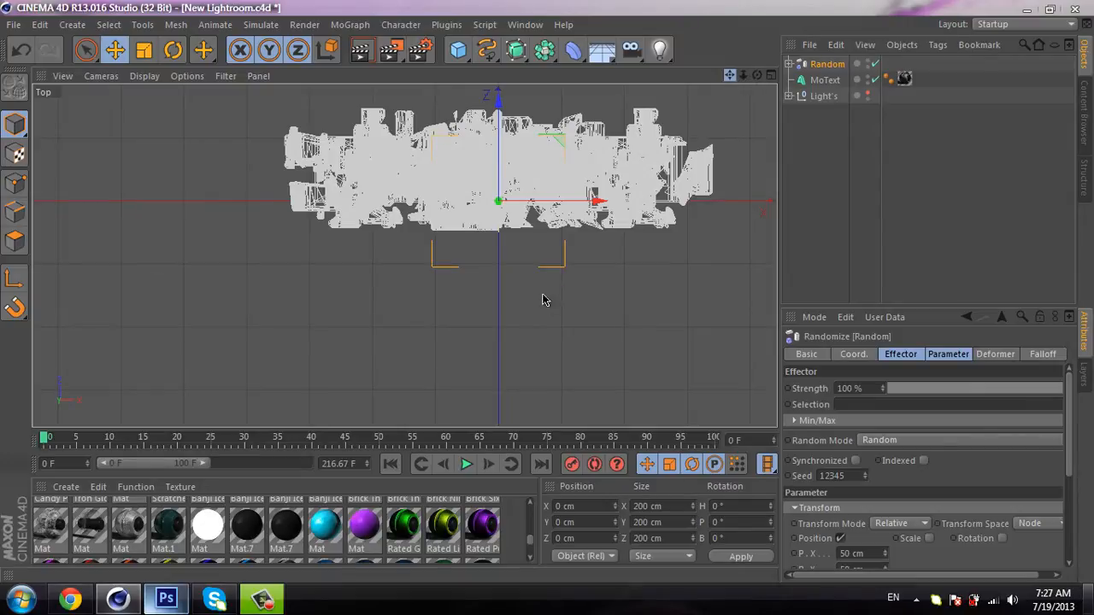
middle_click_drag(544, 297, 512, 322, "alt")
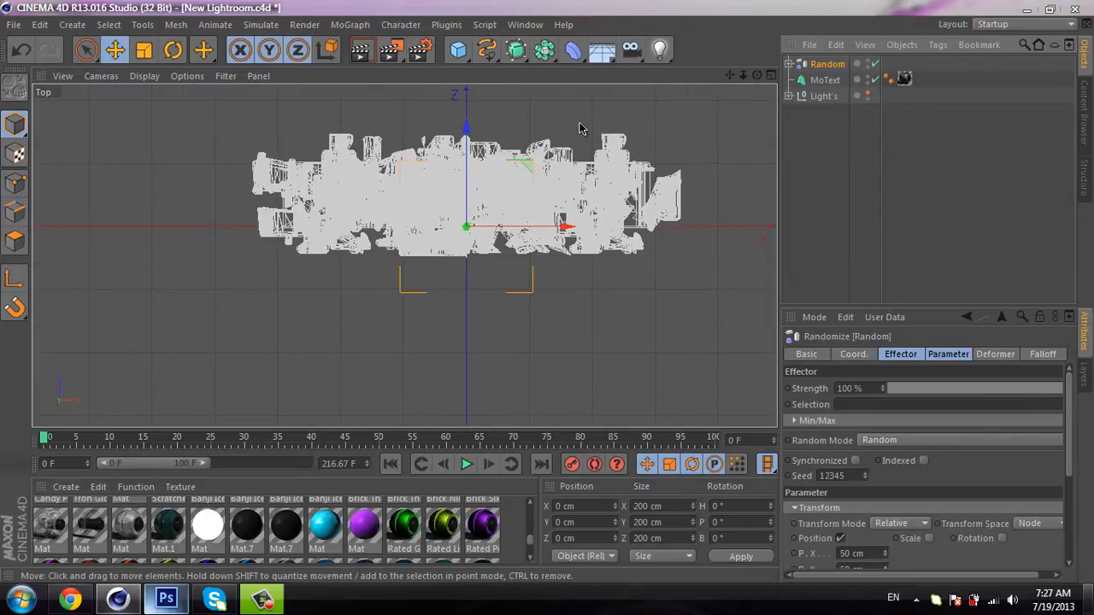
left_click(116, 52)
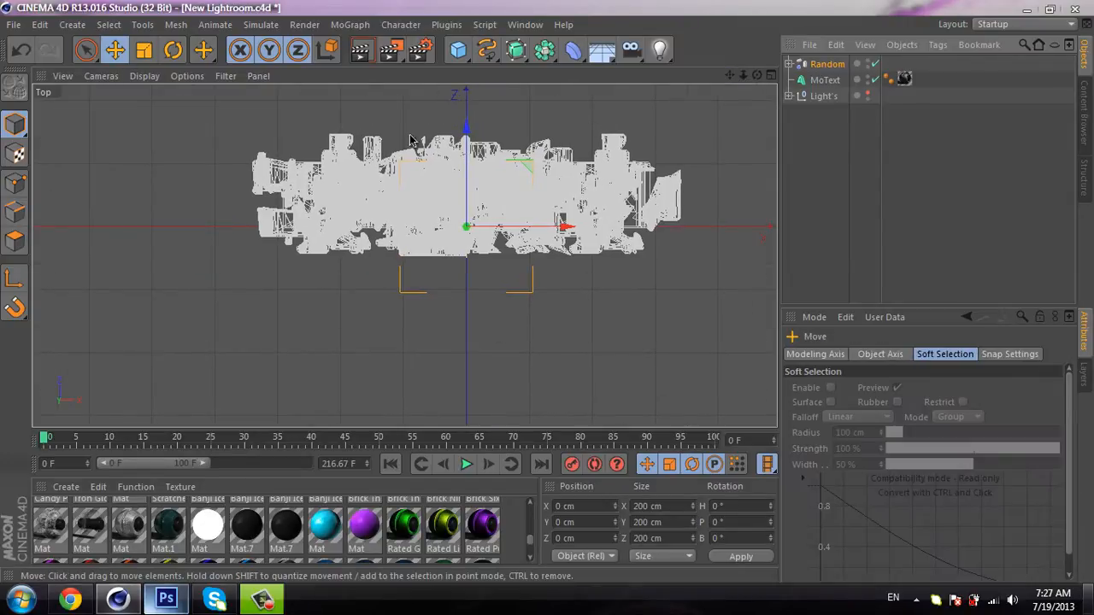
left_click_drag(467, 130, 466, 102)
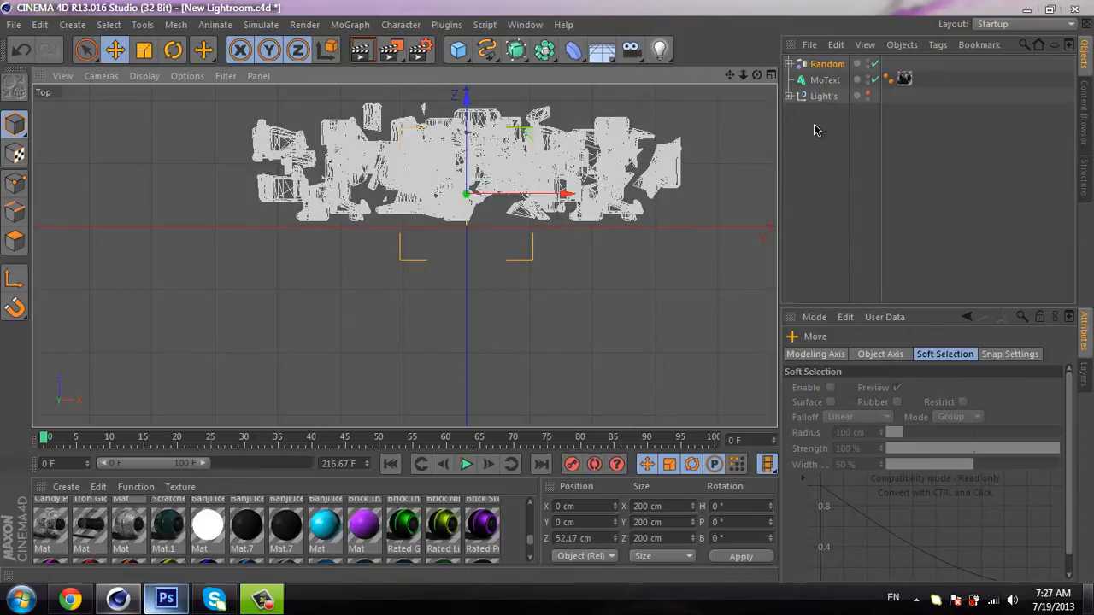
left_click(771, 75)
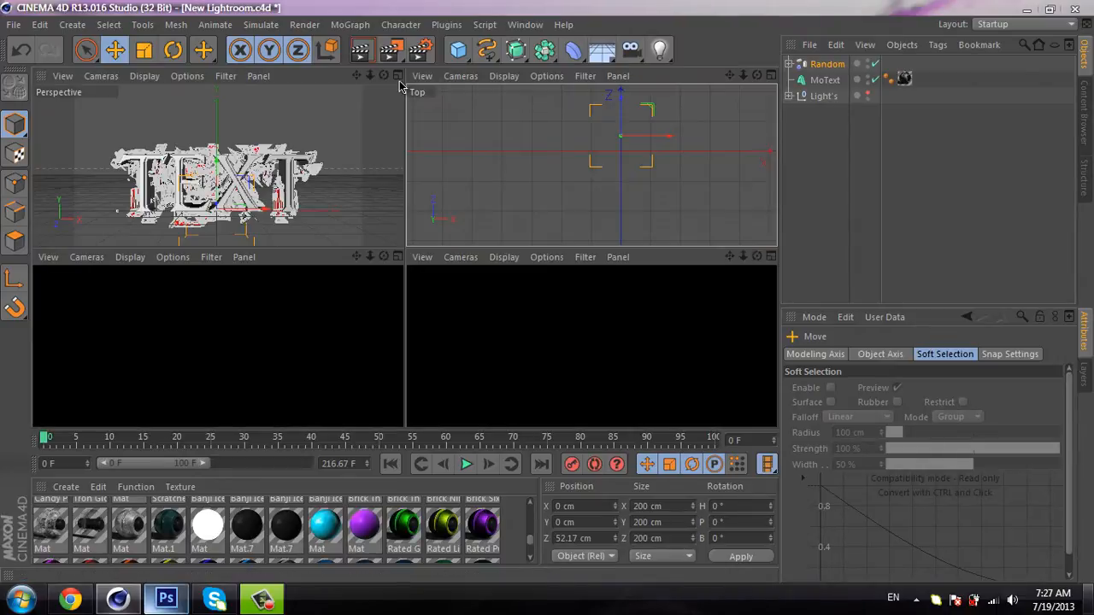
left_click(398, 76)
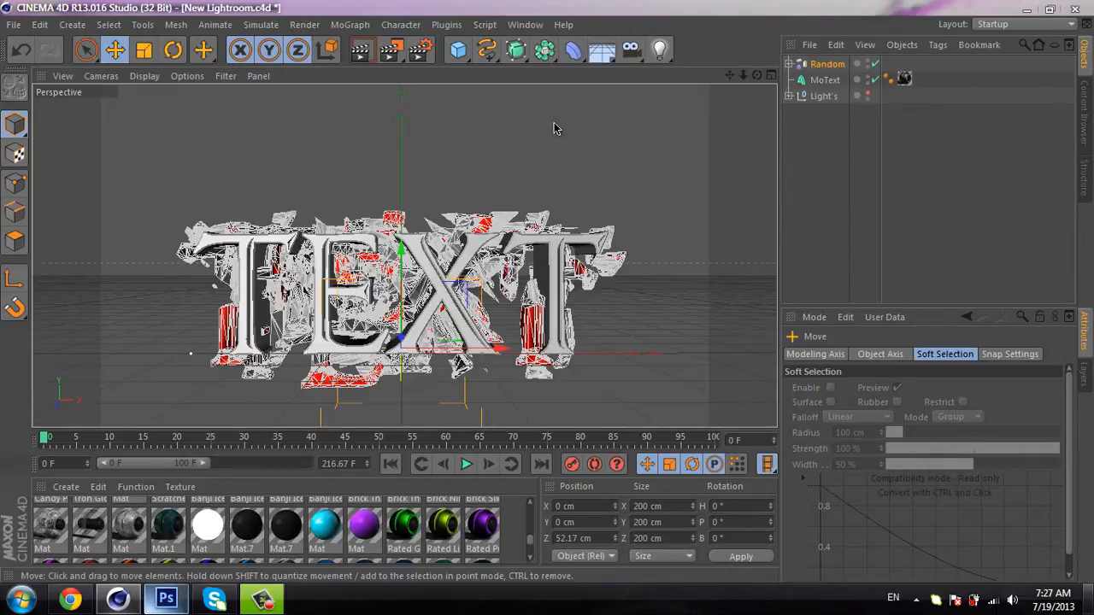
left_click(803, 227)
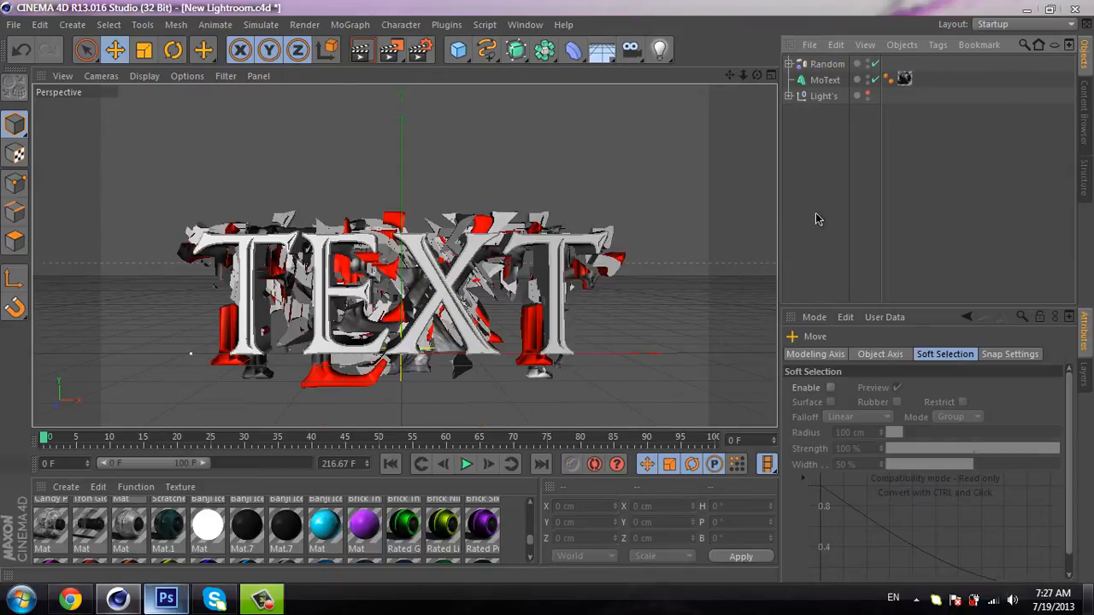
Step: Make the front MoText object editable and expand its hierarchy down to the individual letter objects
left_click_drag(731, 76, 549, 293)
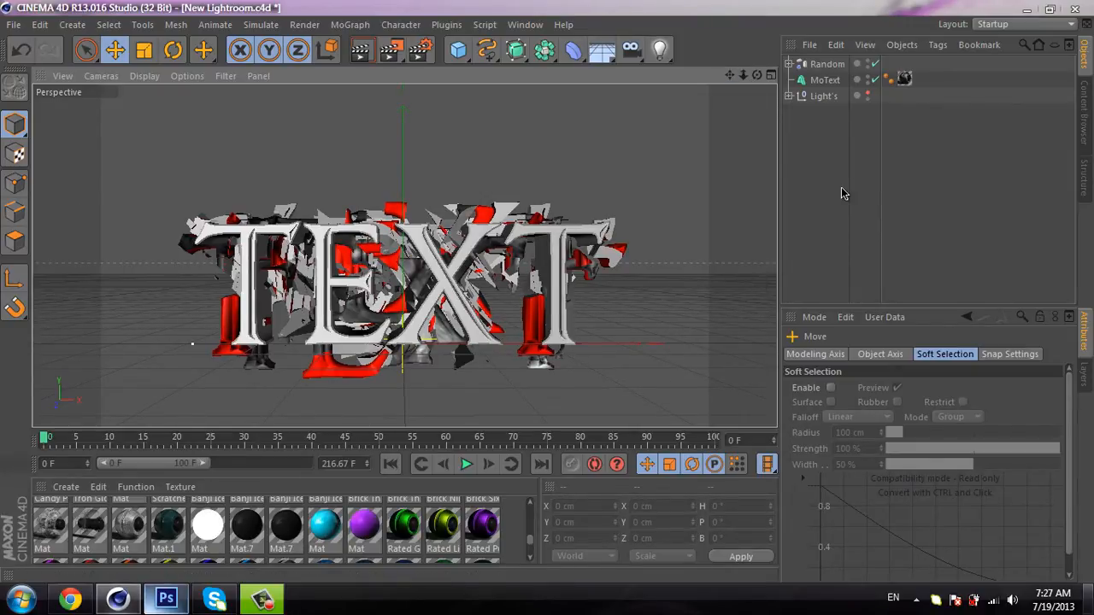
left_click(822, 81)
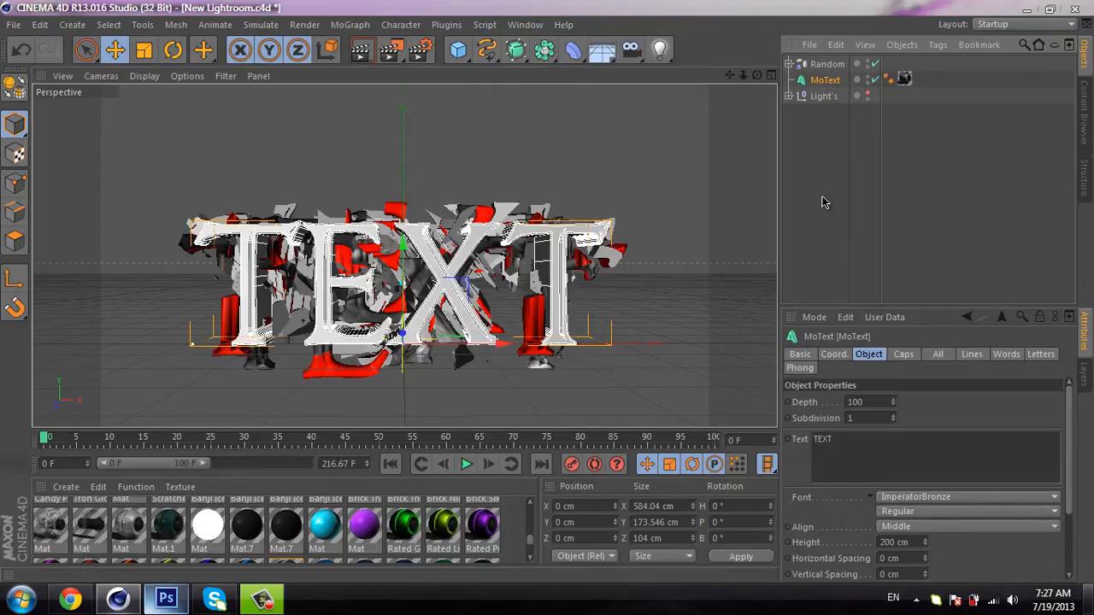
key("c")
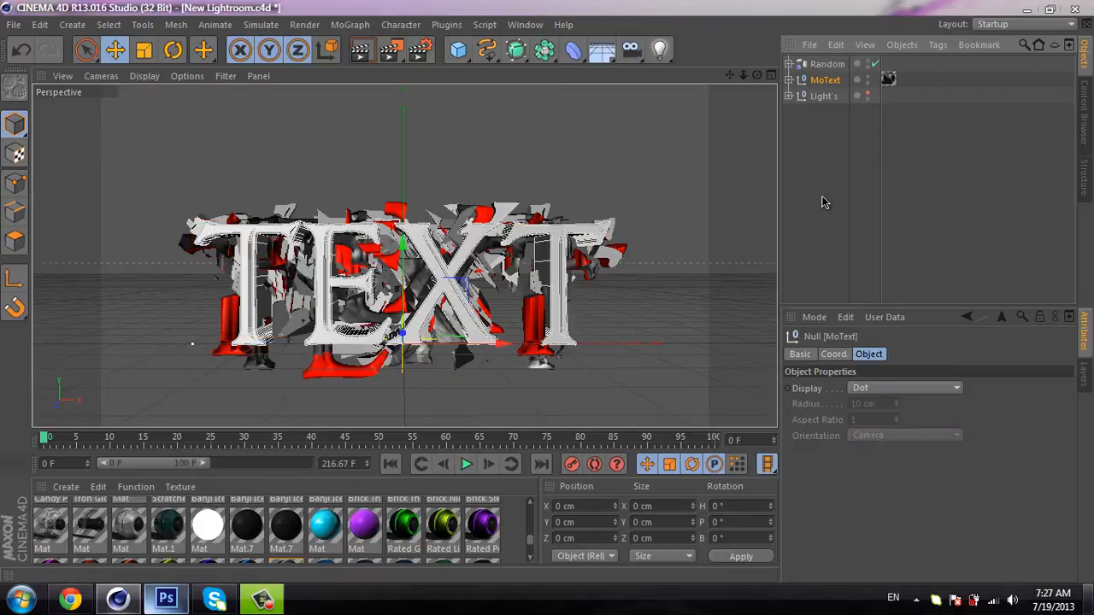
left_click(788, 80)
left_click(796, 97)
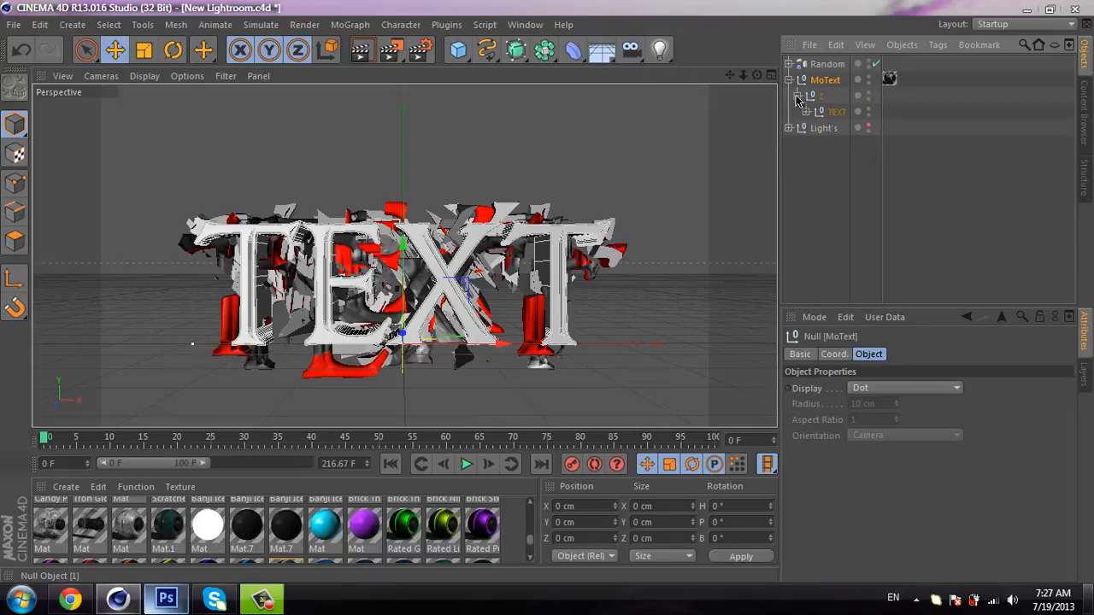
left_click(806, 112)
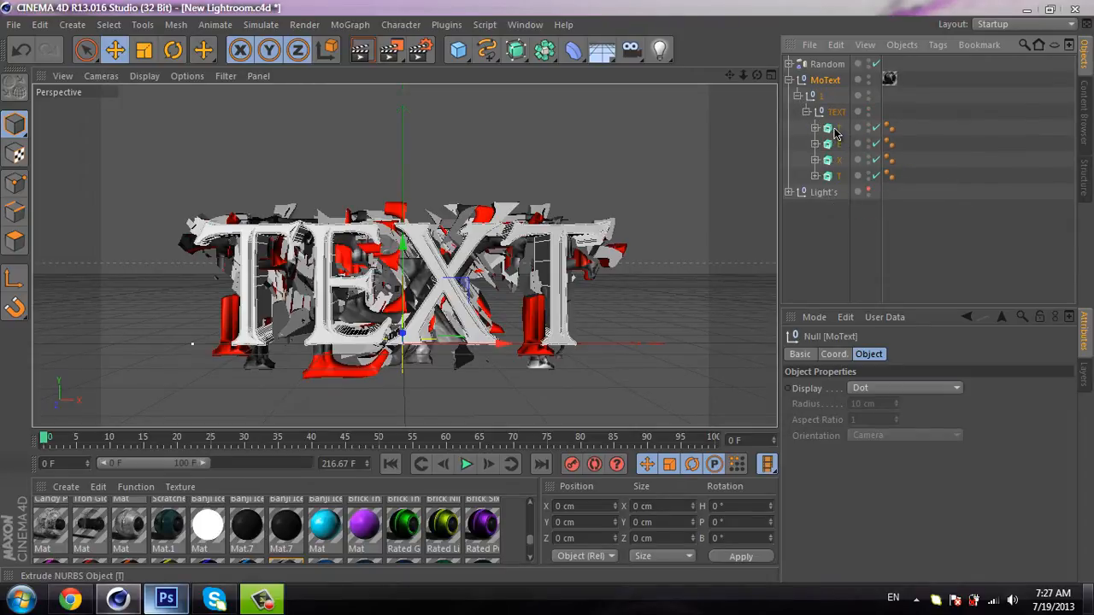
Step: Rotate the first letter T of the front text slightly, to about 6.6° heading and -2° bank
left_click(836, 130)
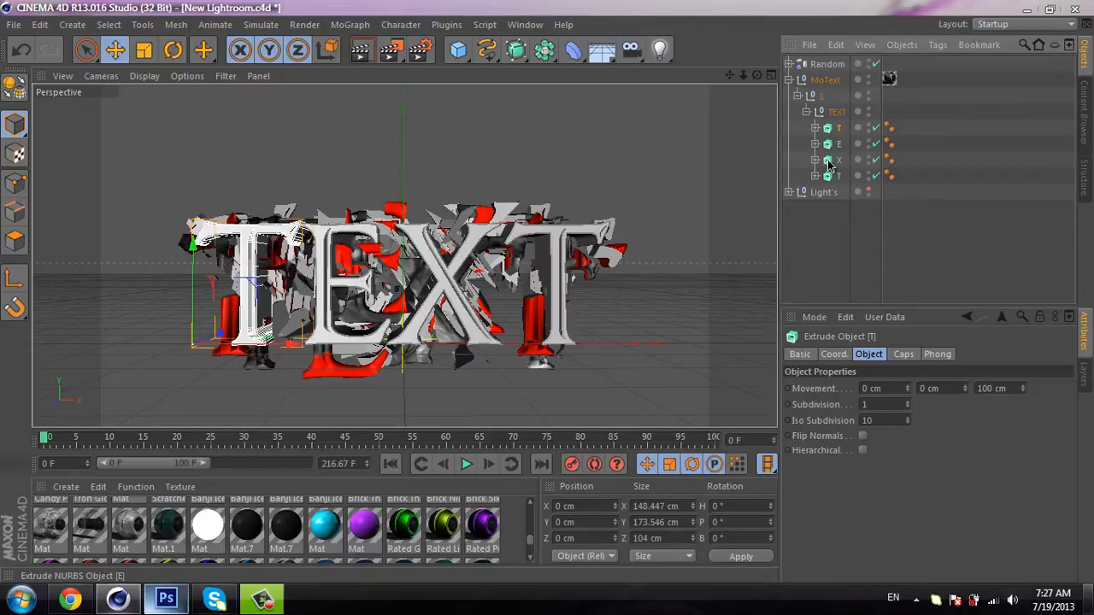
left_click(173, 53)
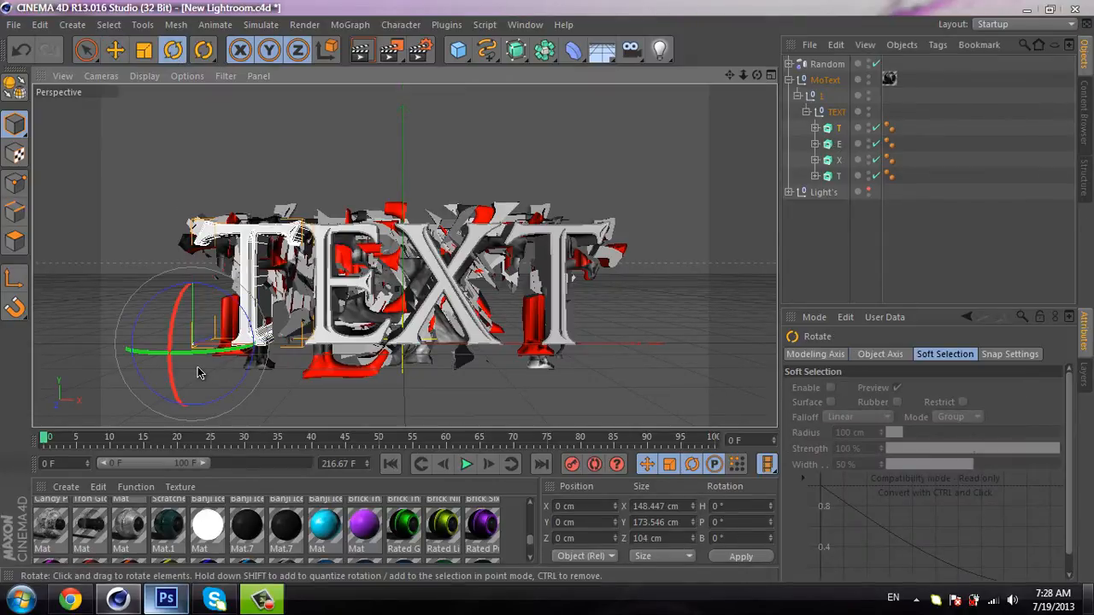
left_click_drag(197, 367, 206, 366)
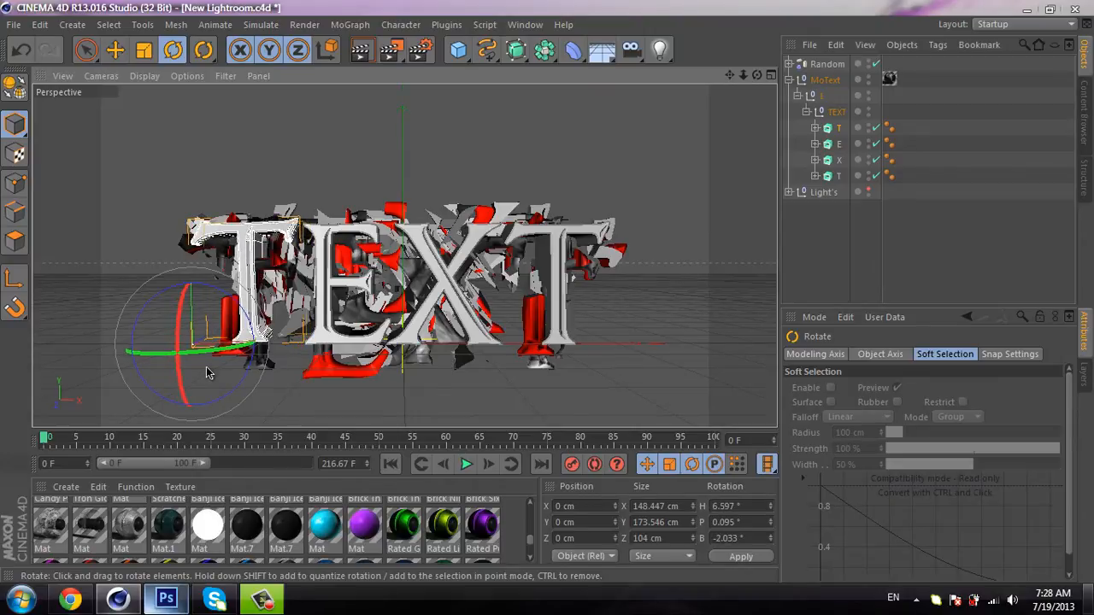
Step: Tilt the front letters E, X and last T slightly, to headings of about -4.7°, 4.1° and -2.7° respectively
left_click(327, 337)
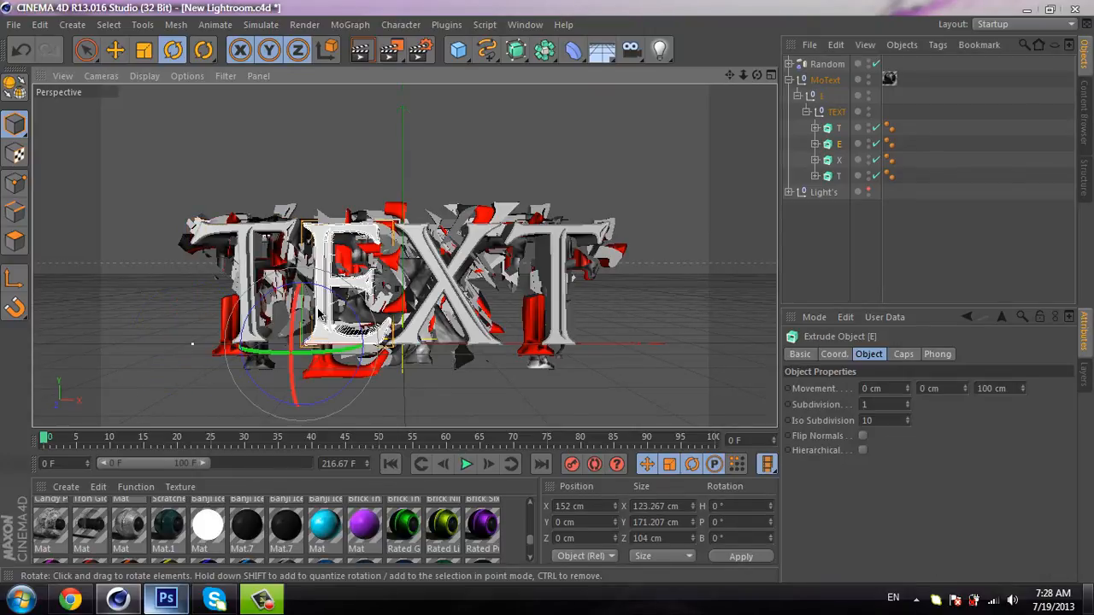
left_click_drag(319, 315, 323, 318)
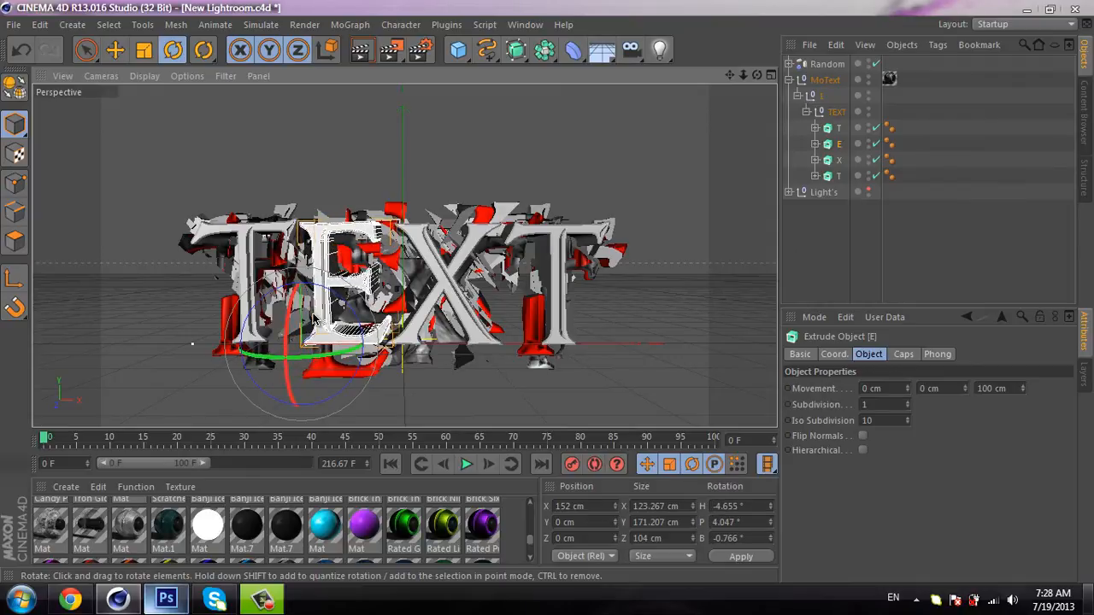
left_click(456, 291)
left_click_drag(409, 318, 412, 317)
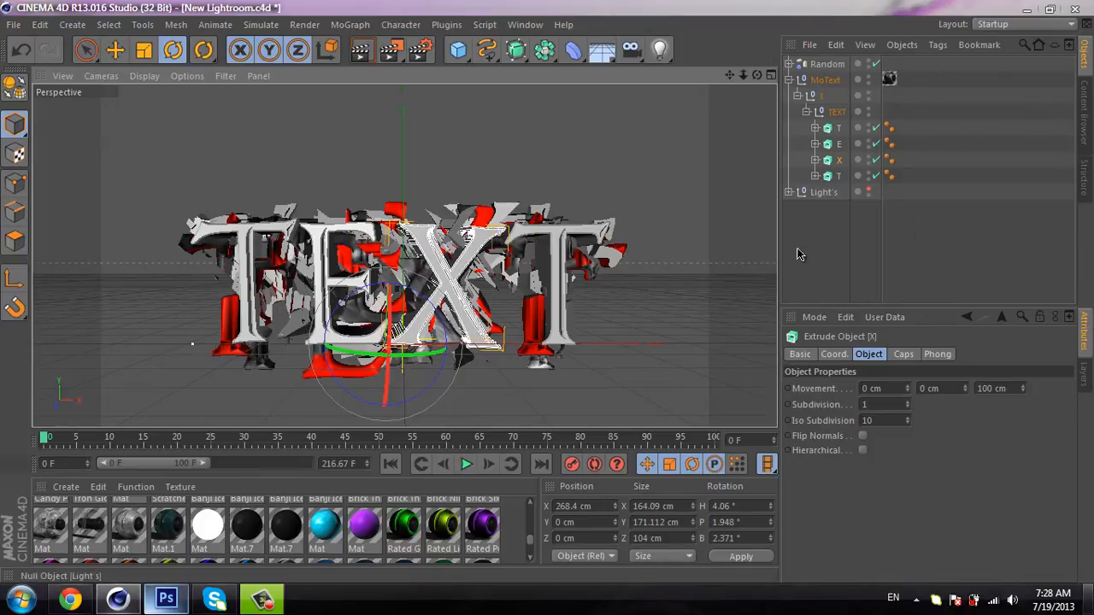
left_click(565, 294)
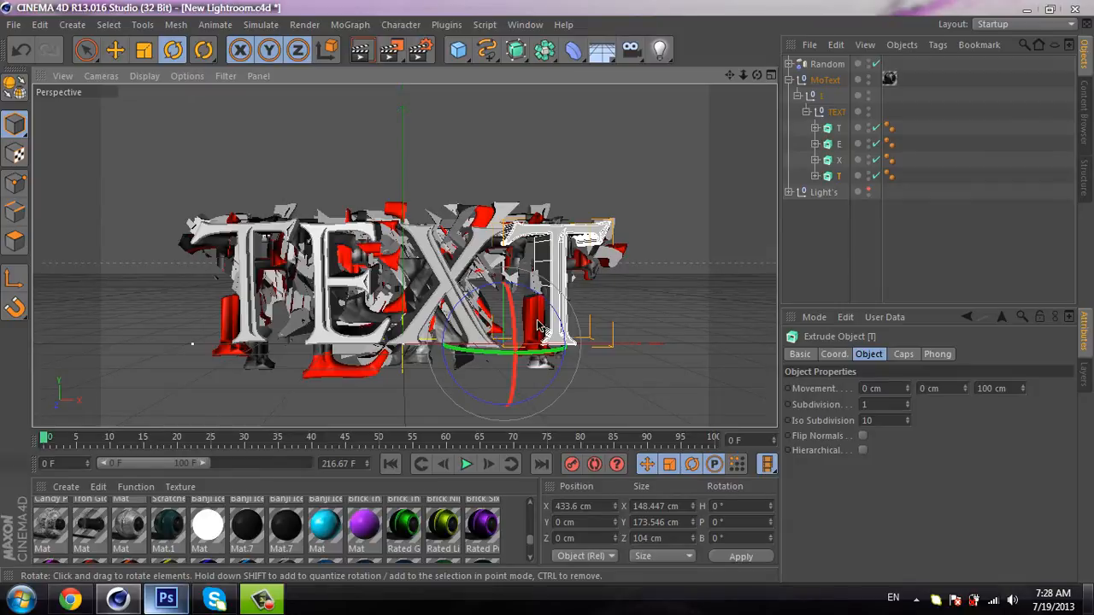
left_click_drag(538, 326, 533, 322)
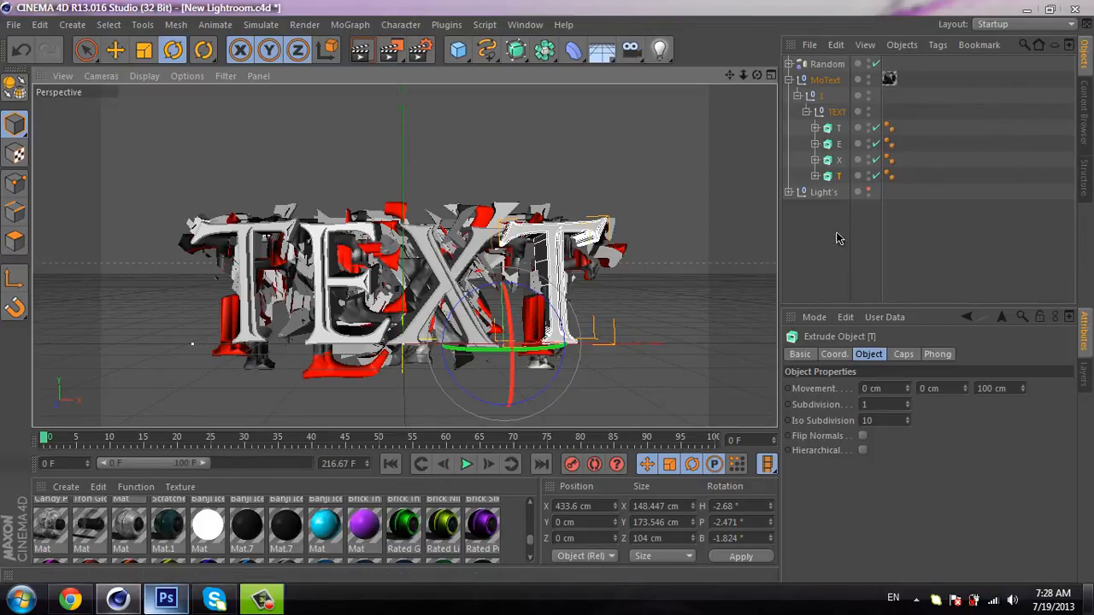
Step: Move the red shattered last T about 45 cm in the negative X direction, behind the front letters
left_click(114, 49)
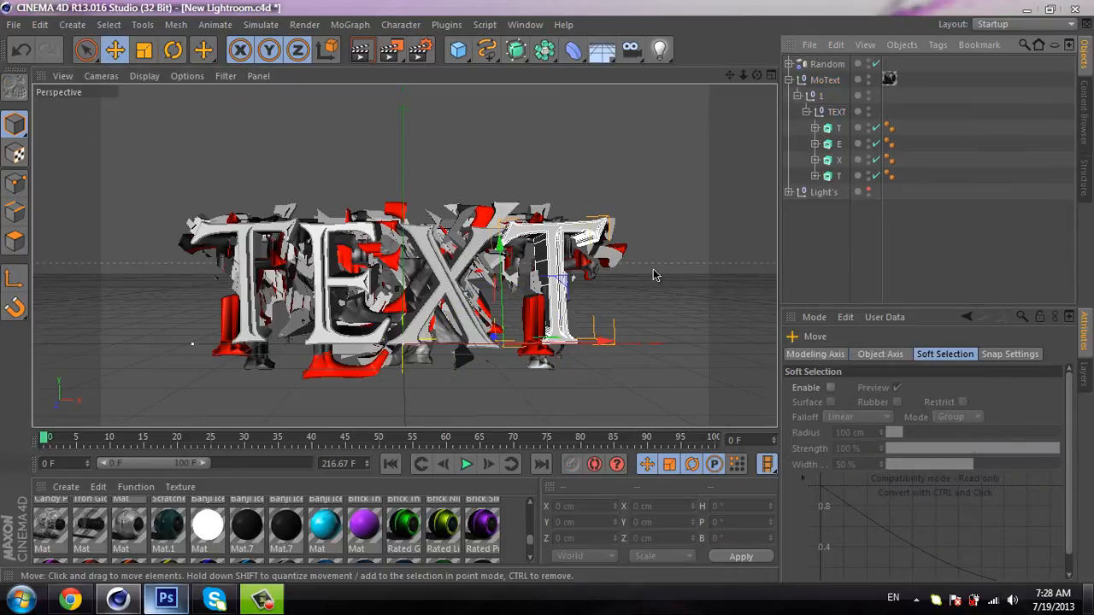
left_click(627, 252)
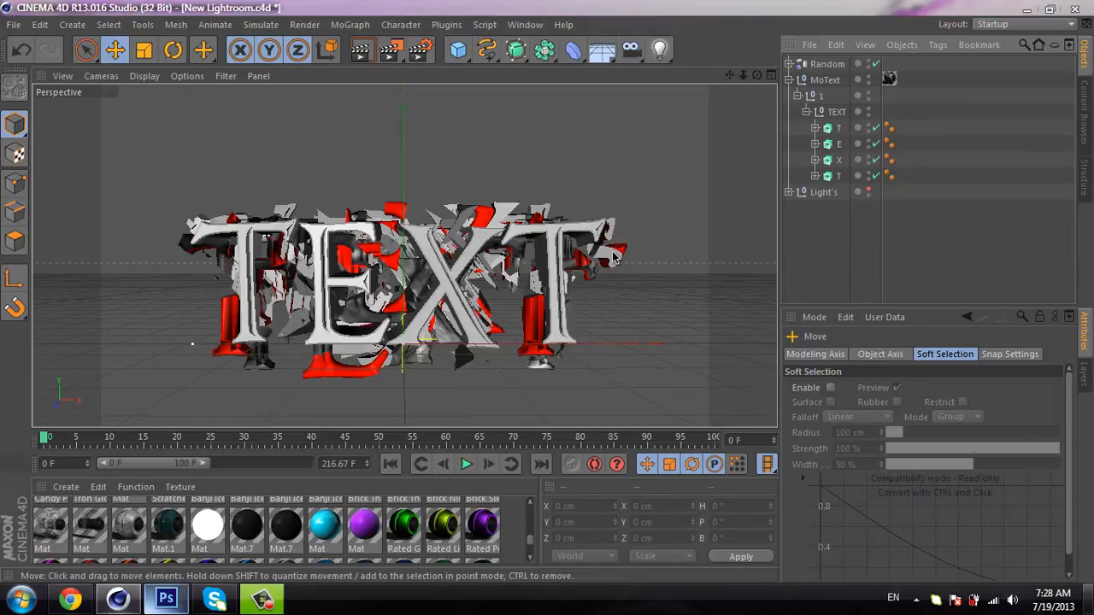
left_click(619, 263)
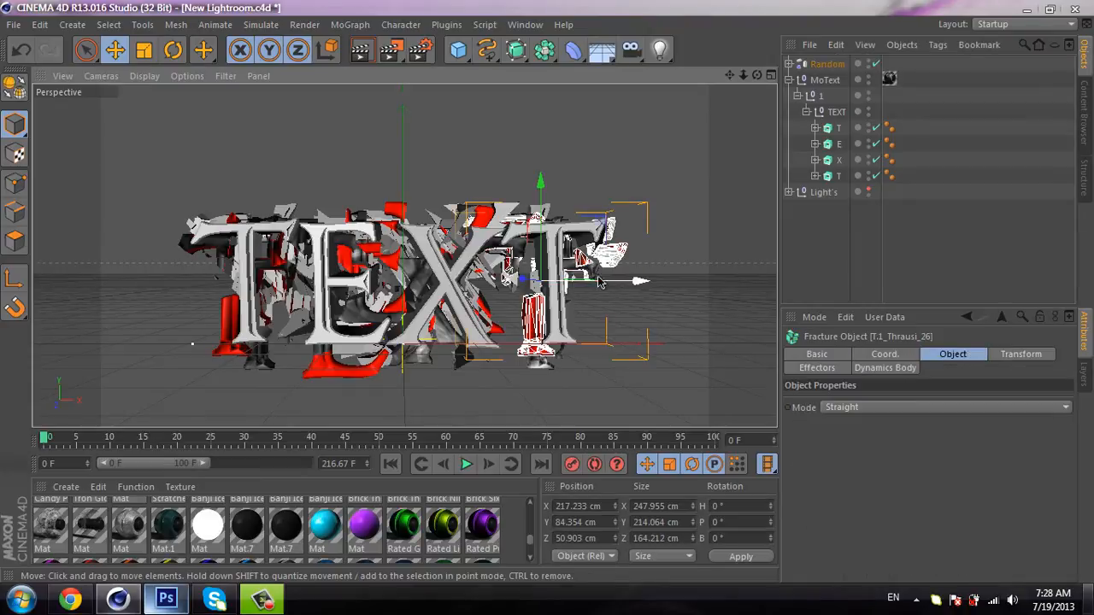
left_click_drag(639, 285, 607, 285)
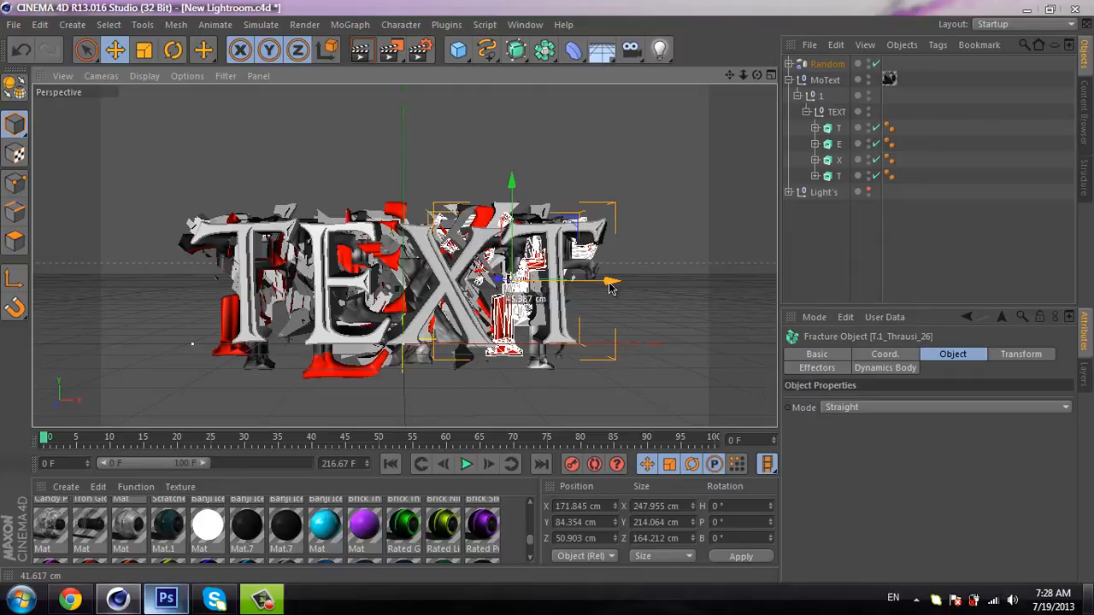
left_click(847, 242)
Step: Examine which Thrausi fracture objects in the Random group form the shattered pieces behind each letter
left_click(285, 216)
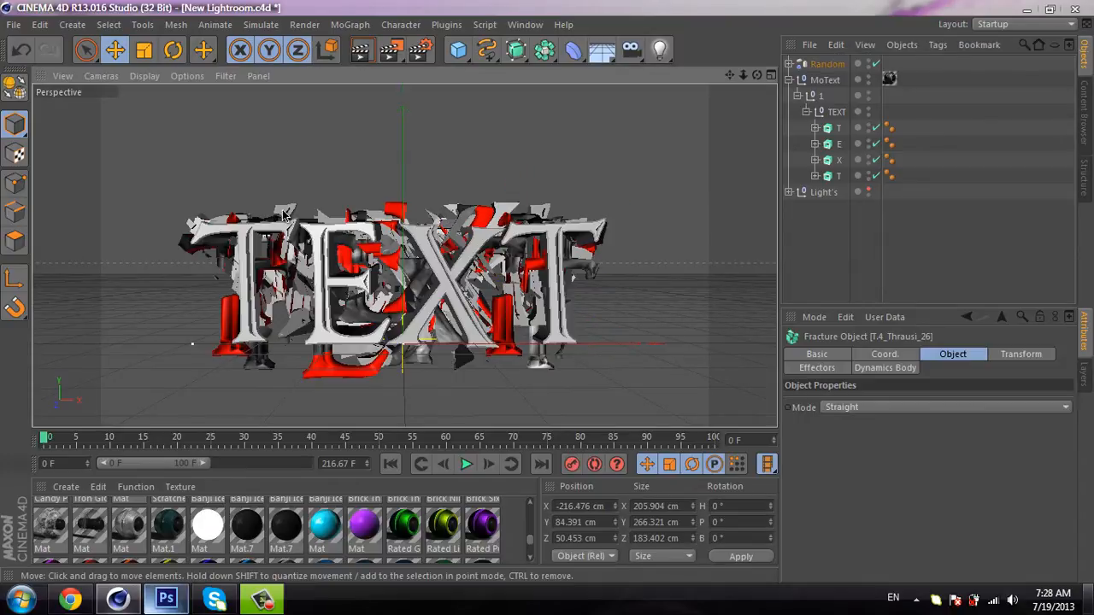
left_click(381, 259)
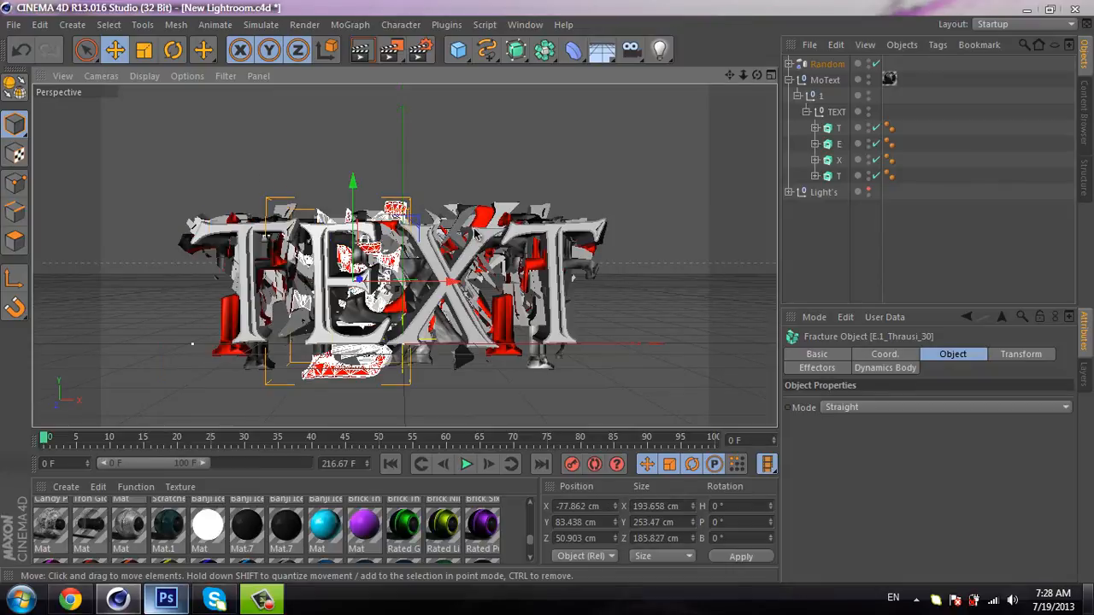
left_click(480, 215)
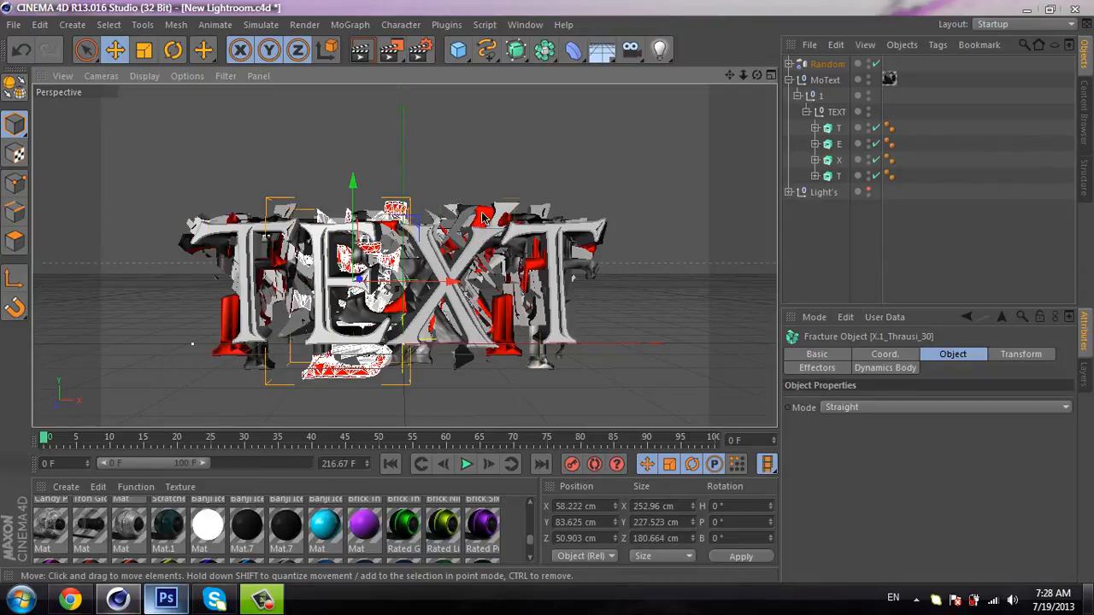
left_click(789, 64)
left_click(846, 144)
left_click(844, 112)
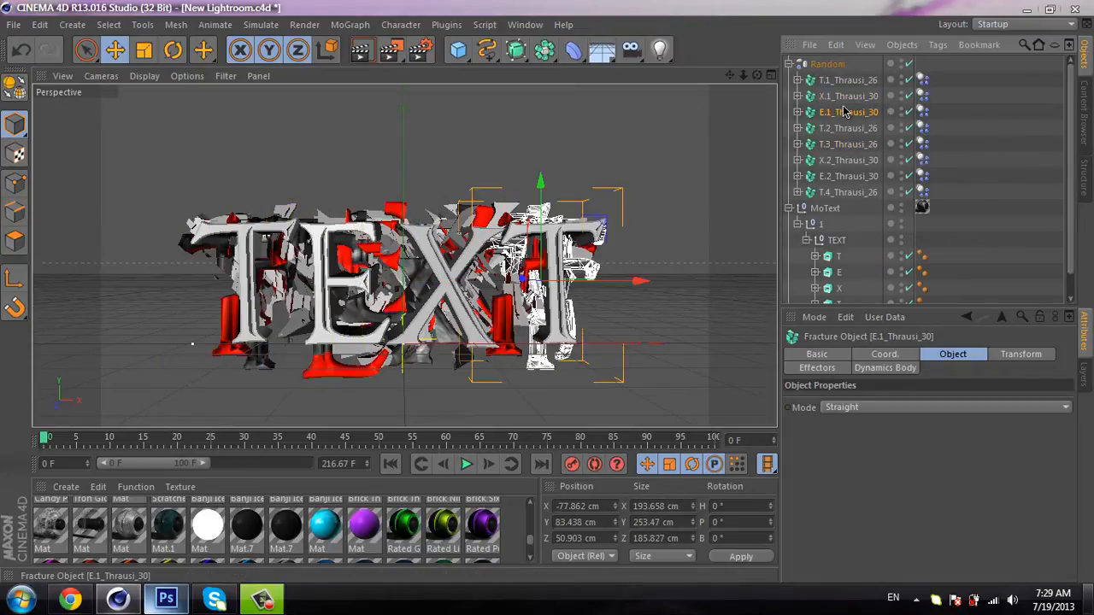
left_click(841, 143)
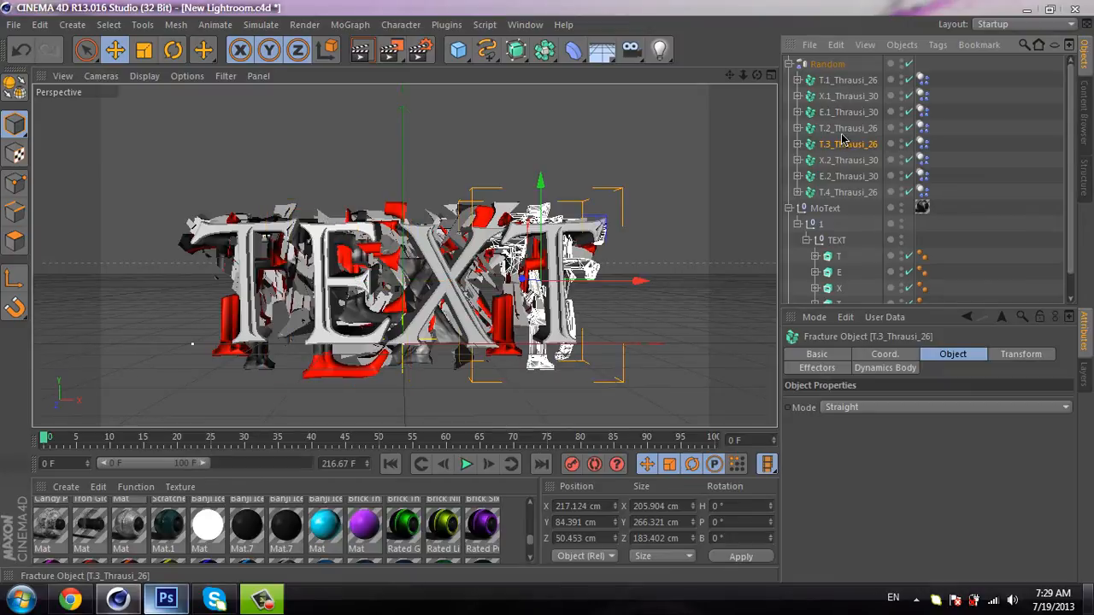
left_click(846, 128)
left_click(789, 63)
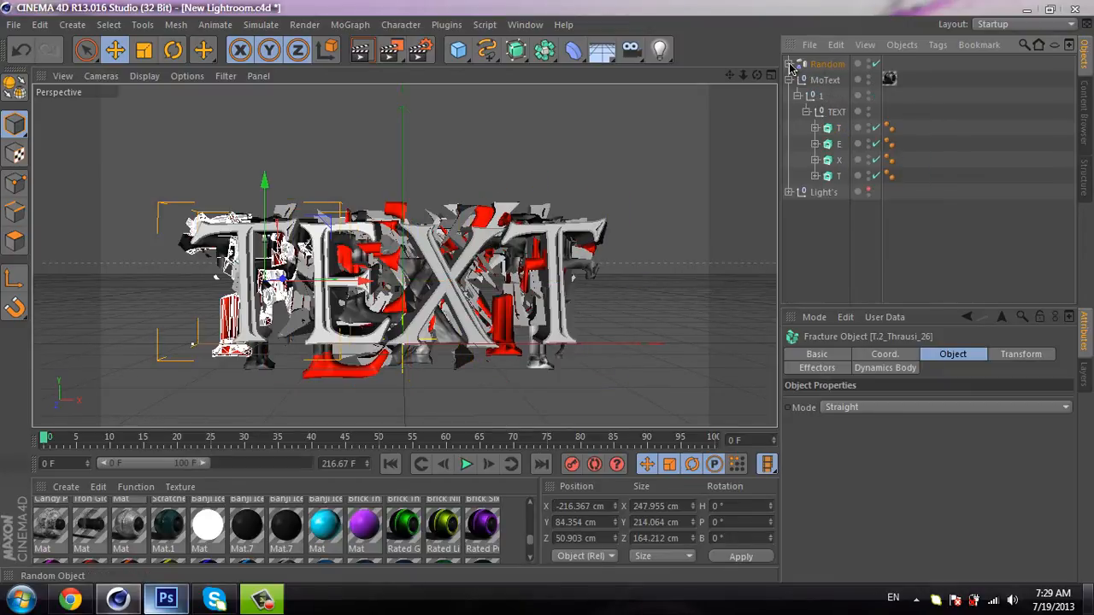
left_click(840, 289)
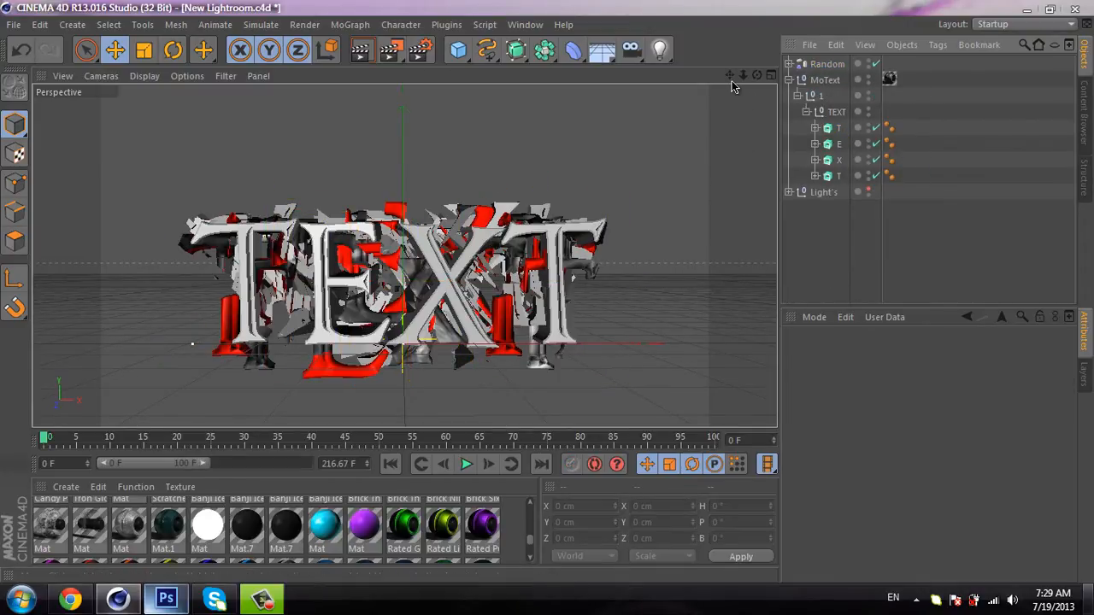
Step: Frame the 3D text slightly larger in the perspective view for the render
left_click_drag(732, 81, 549, 296)
left_click_drag(742, 80, 547, 297)
left_click_drag(757, 75, 549, 297)
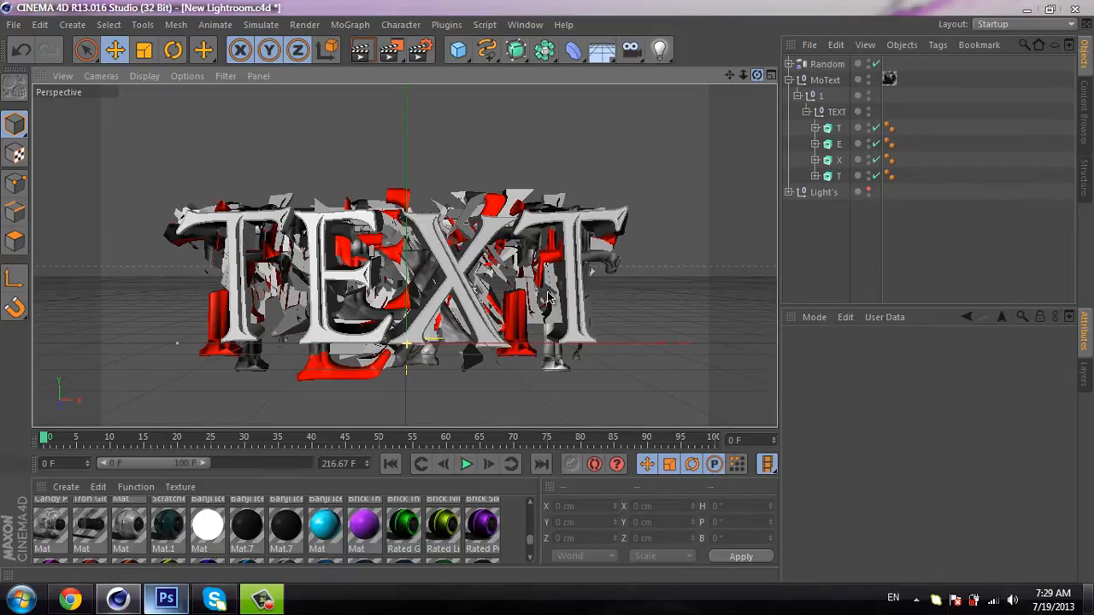
Step: Set the render settings to save the image to the Desktop under the file name 3D Text
left_click(425, 49)
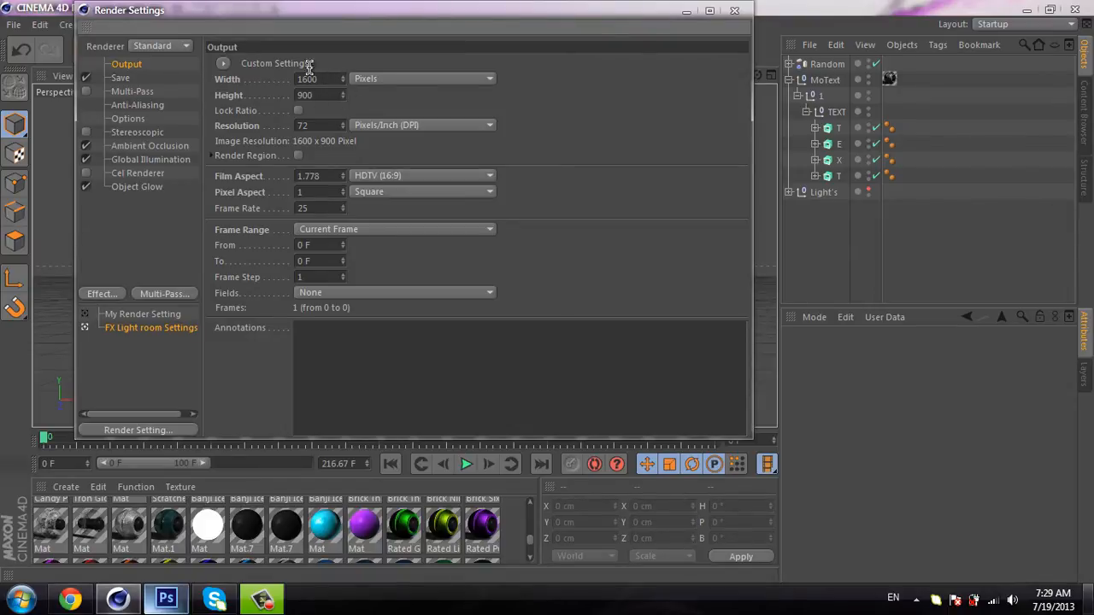
left_click(124, 77)
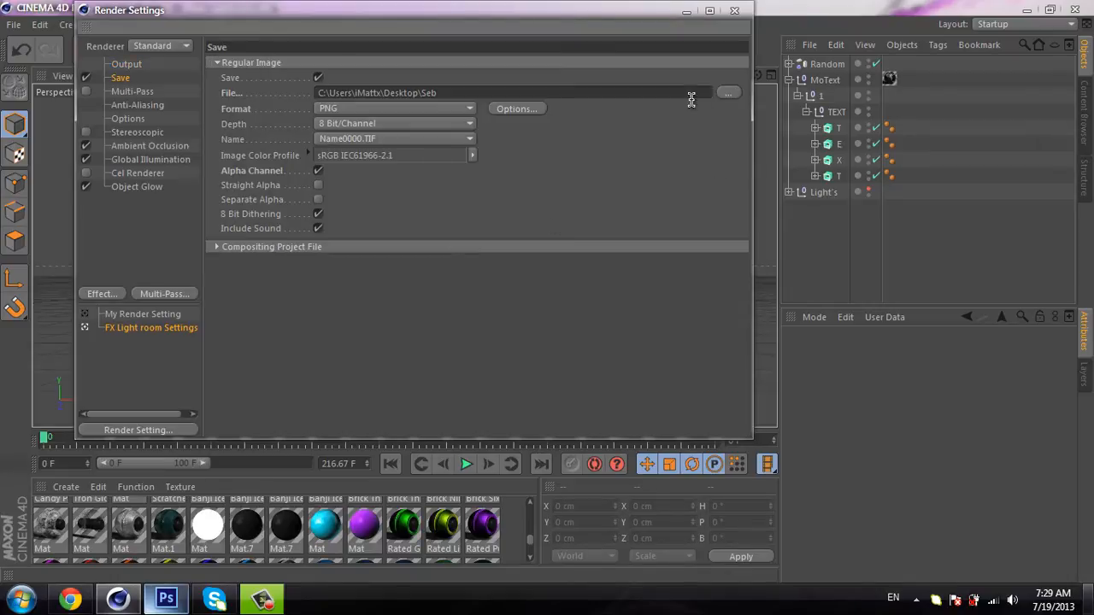
left_click(725, 93)
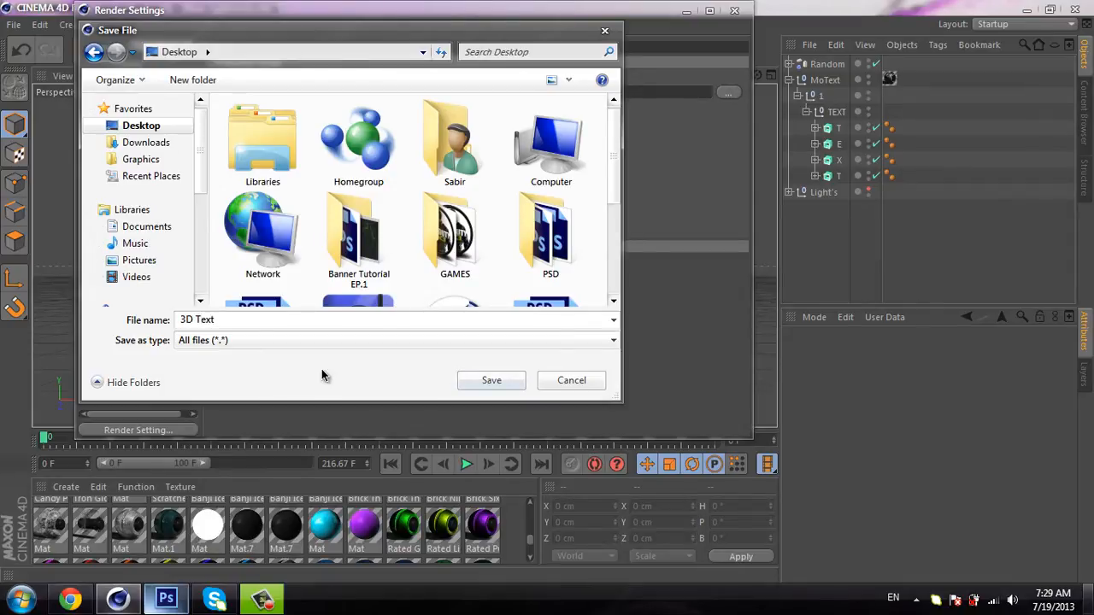
left_click(490, 379)
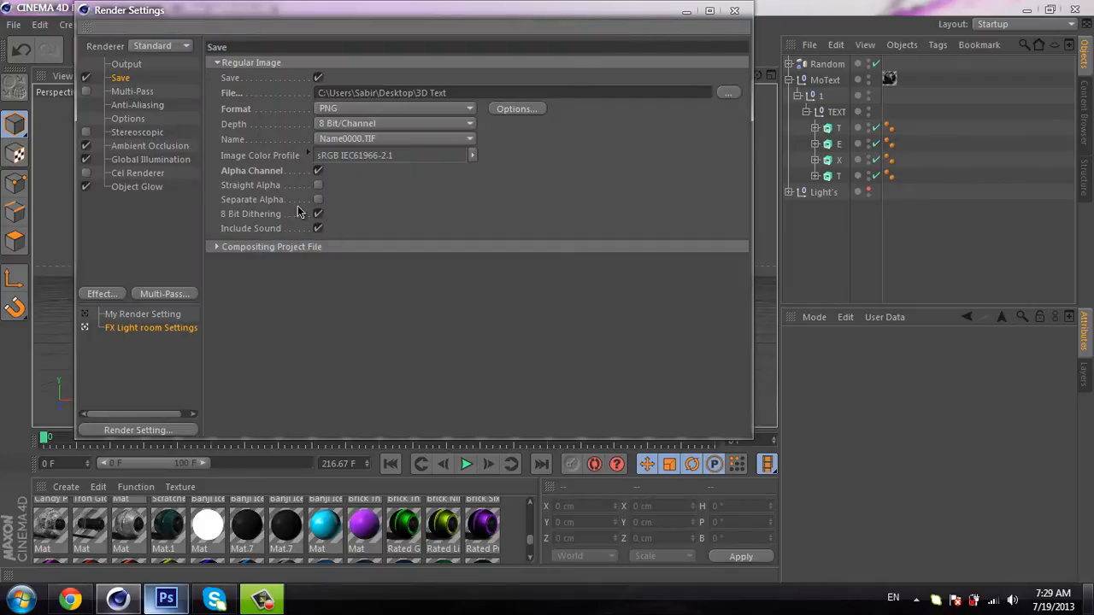
left_click(252, 172)
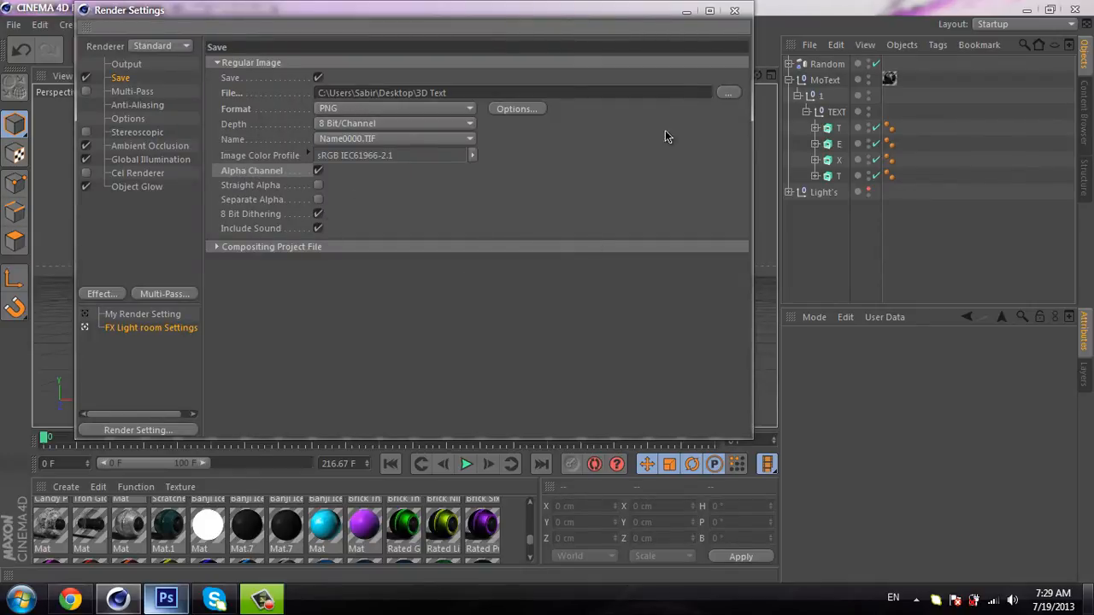
left_click(734, 11)
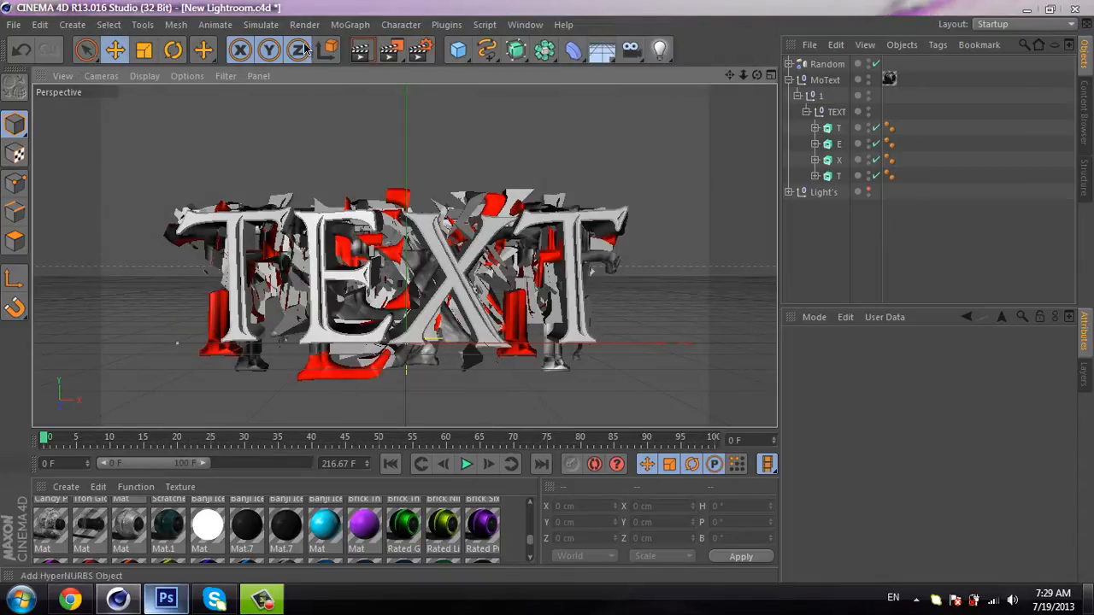
Step: Render the scene to the Picture Viewer and check the saved 3D Text image
left_click(399, 56)
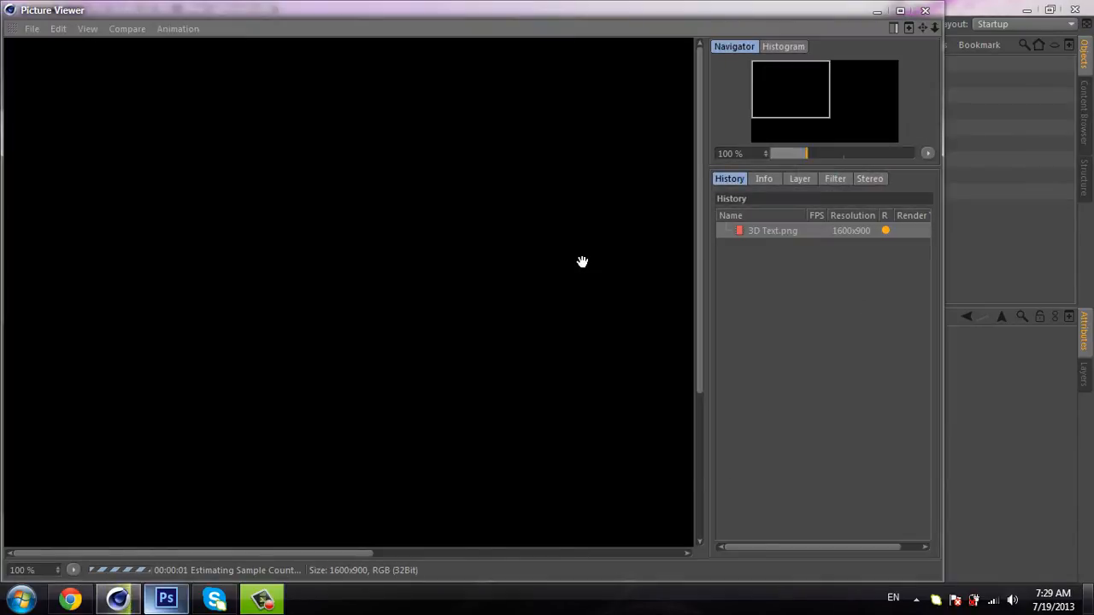
scroll(661, 317, "down", 2)
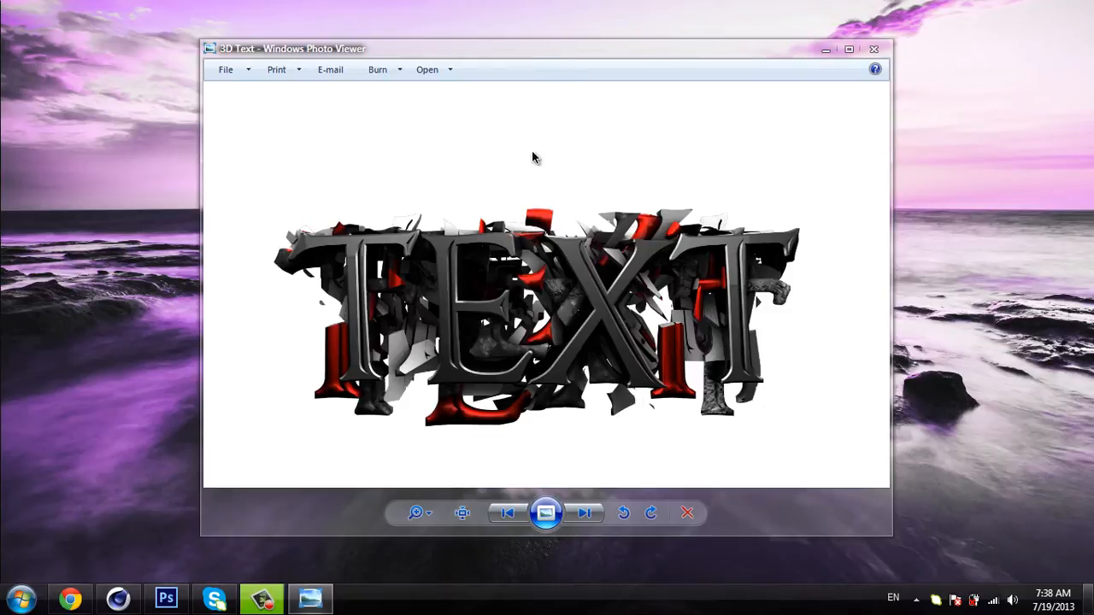
mouse_move(536, 49)
left_mouse_down()
mouse_move(590, 59)
mouse_move(541, 59)
left_mouse_up()
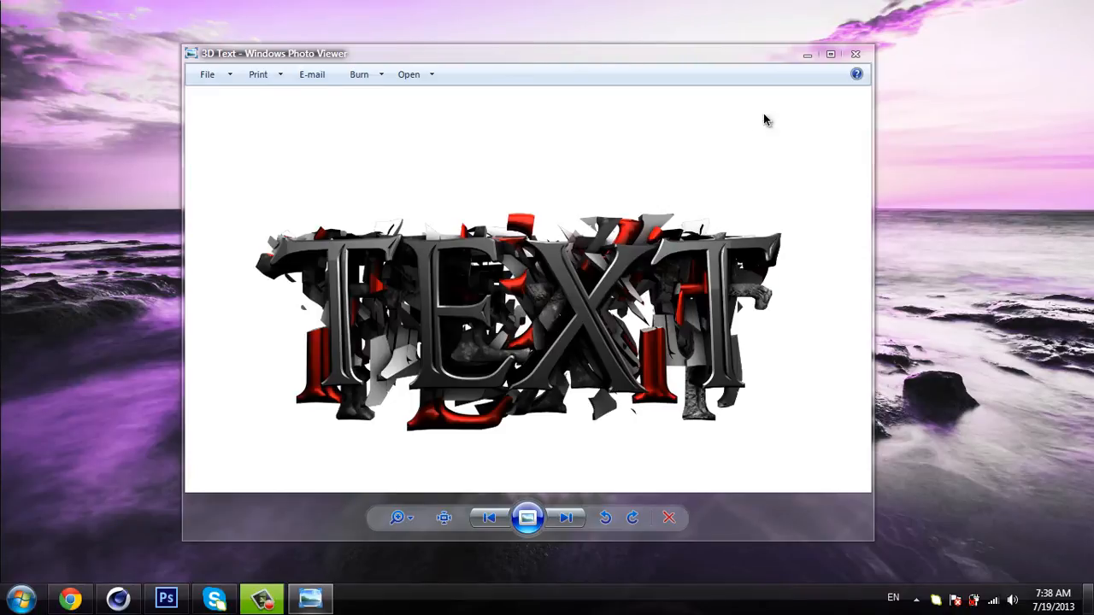
left_click(856, 55)
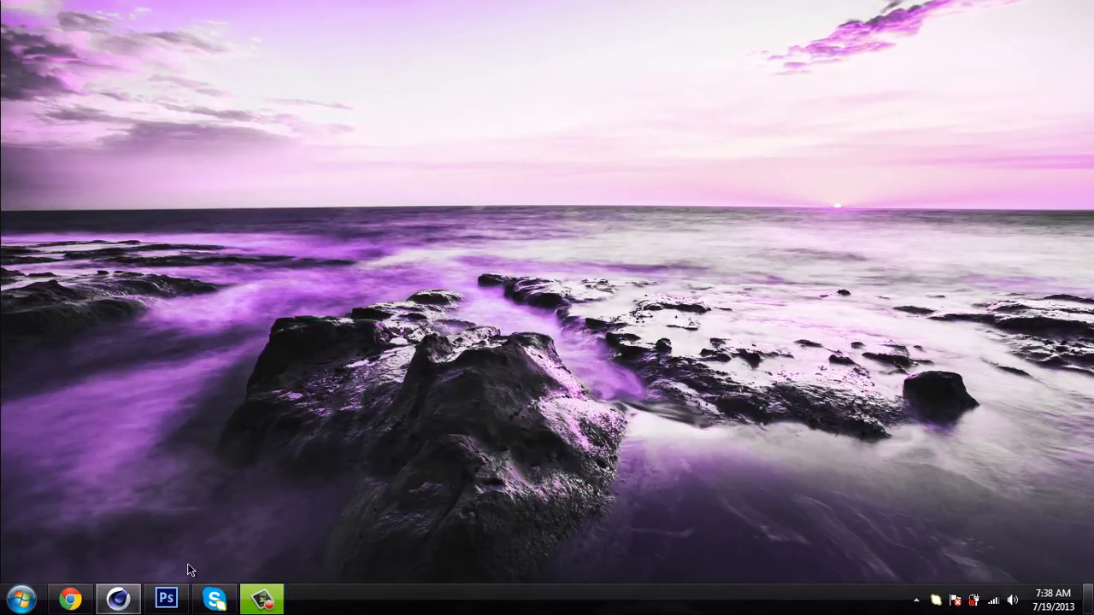
Step: Switch to Photoshop and open the file 0.3K GFX Pack - FezoDesigns.psd from the Desktop
left_click(165, 598)
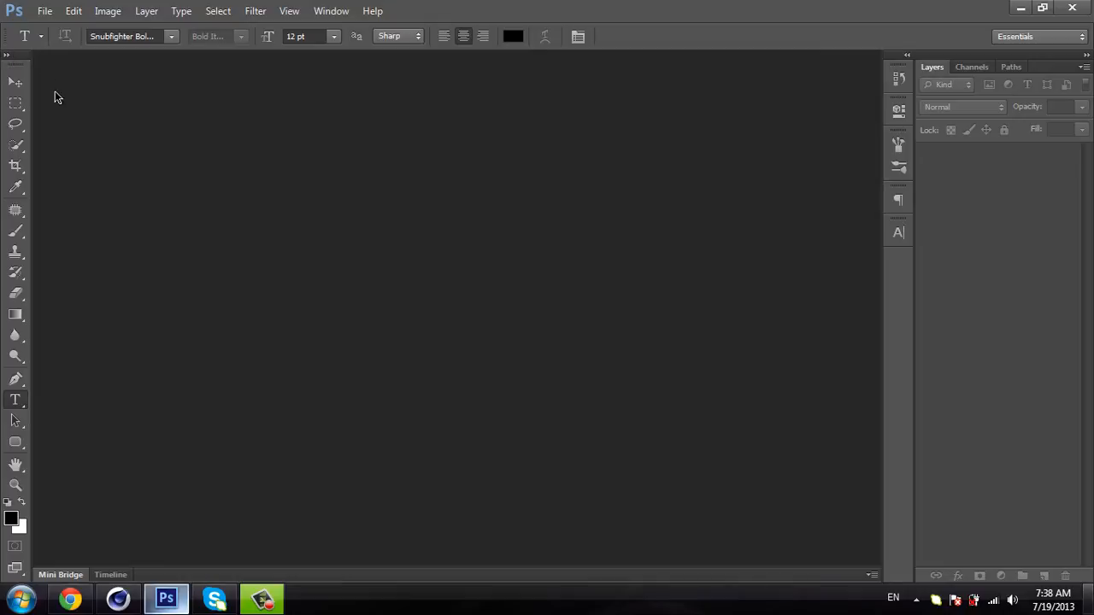
left_click(45, 11)
left_click(53, 43)
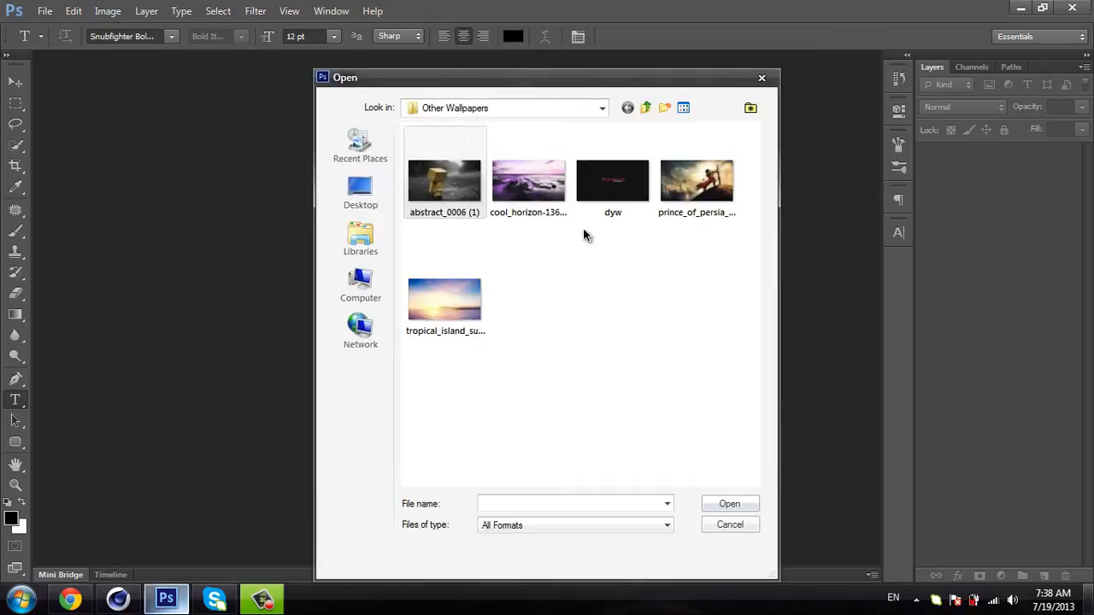
left_click(359, 190)
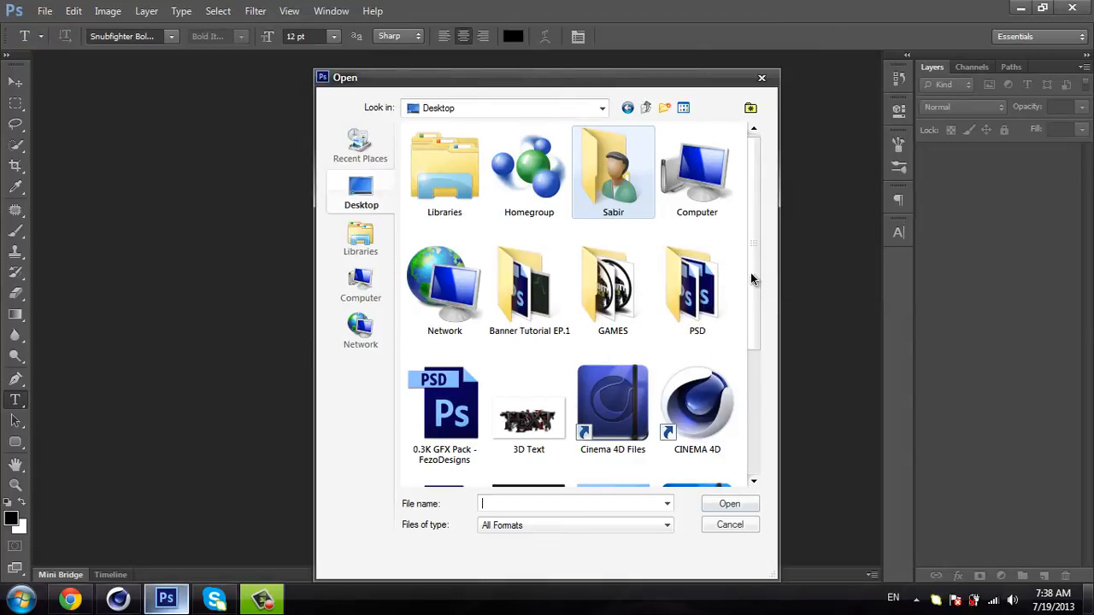
left_click_drag(752, 281, 755, 303)
double_click(417, 391)
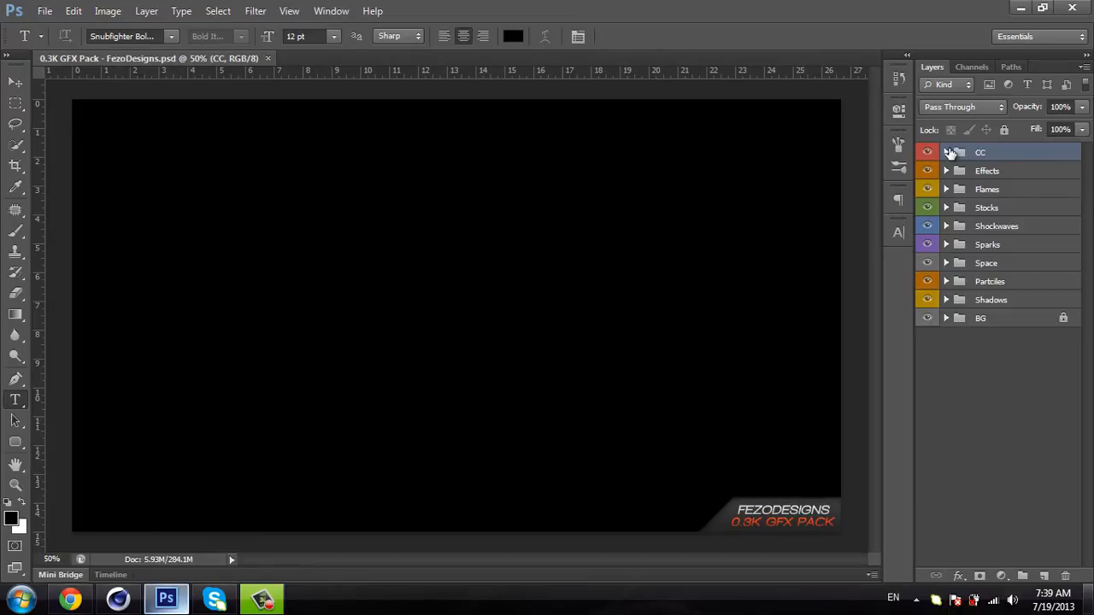
Step: Look through the CC group of the GFX pack and show the Effects 1 layer in the Effects group
left_click(947, 152)
left_click(947, 152)
left_click(947, 152)
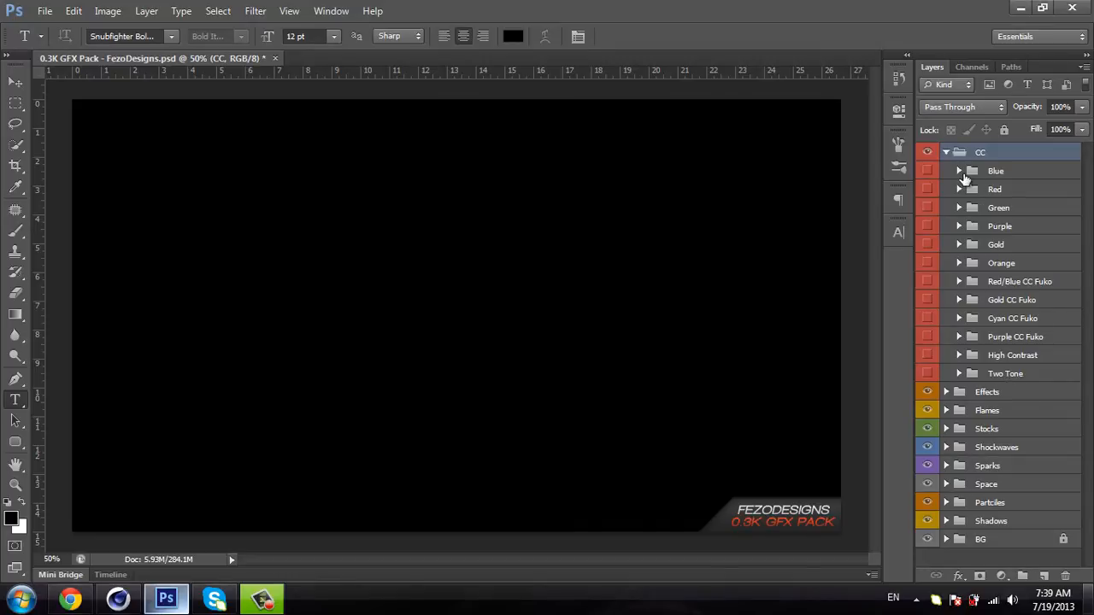
left_click(946, 153)
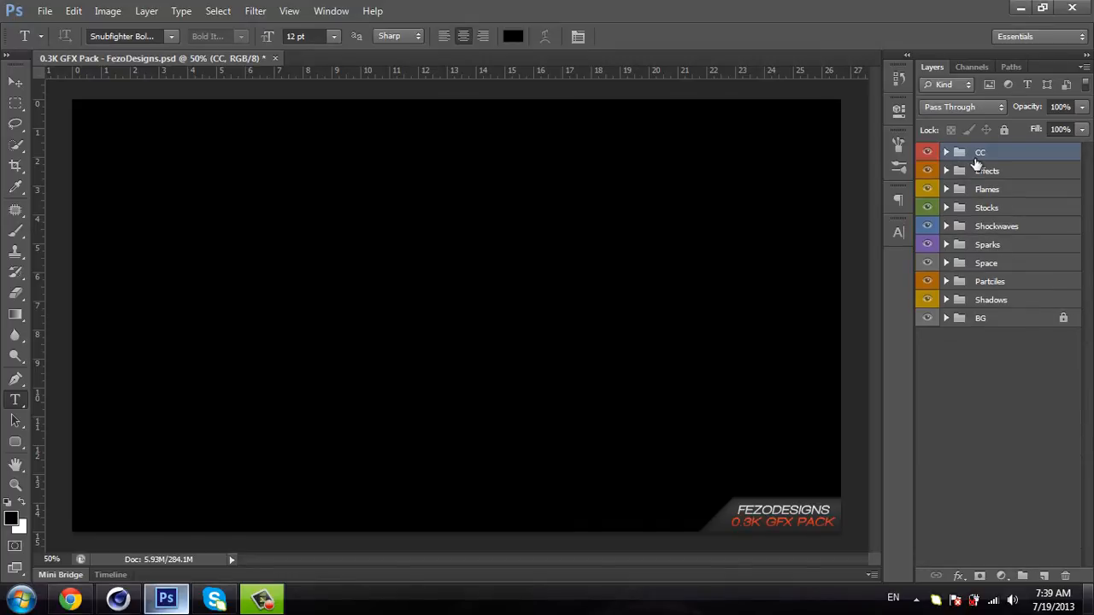
left_click(987, 173)
left_click(946, 172)
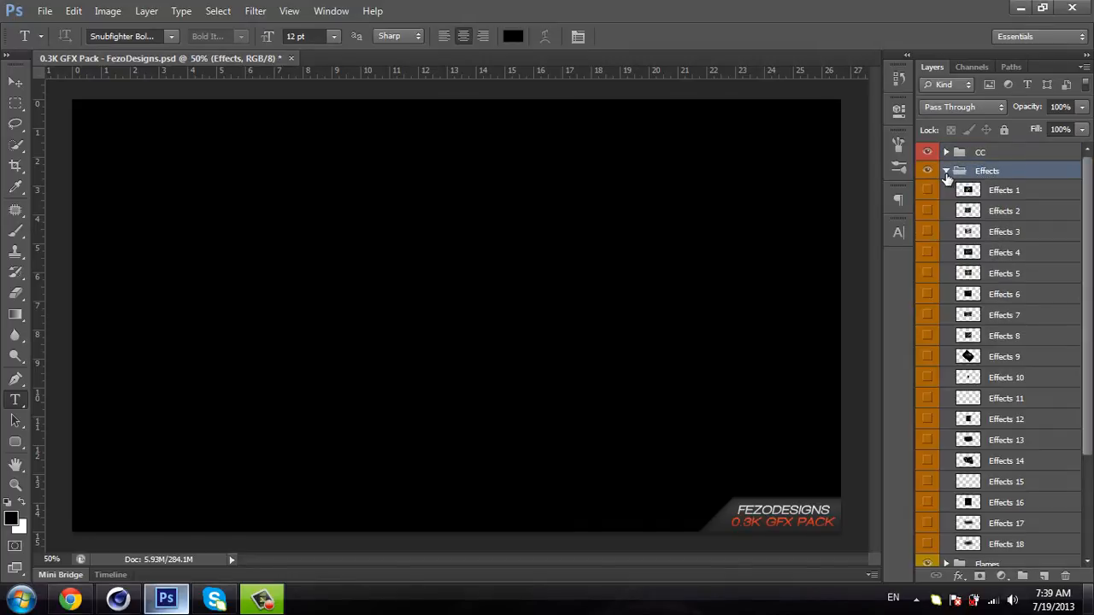
left_click(927, 190)
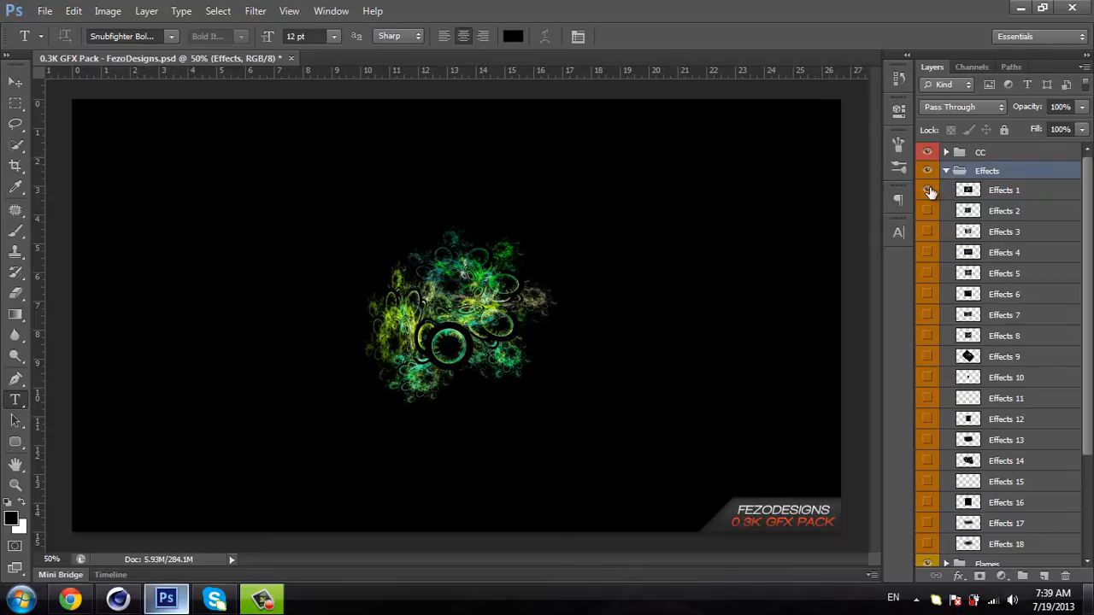
Step: Look through the Effects and Flames groups of the GFX pack, previewing the Flame 1 layer and collapsing both groups
left_click(928, 231)
left_click(929, 231)
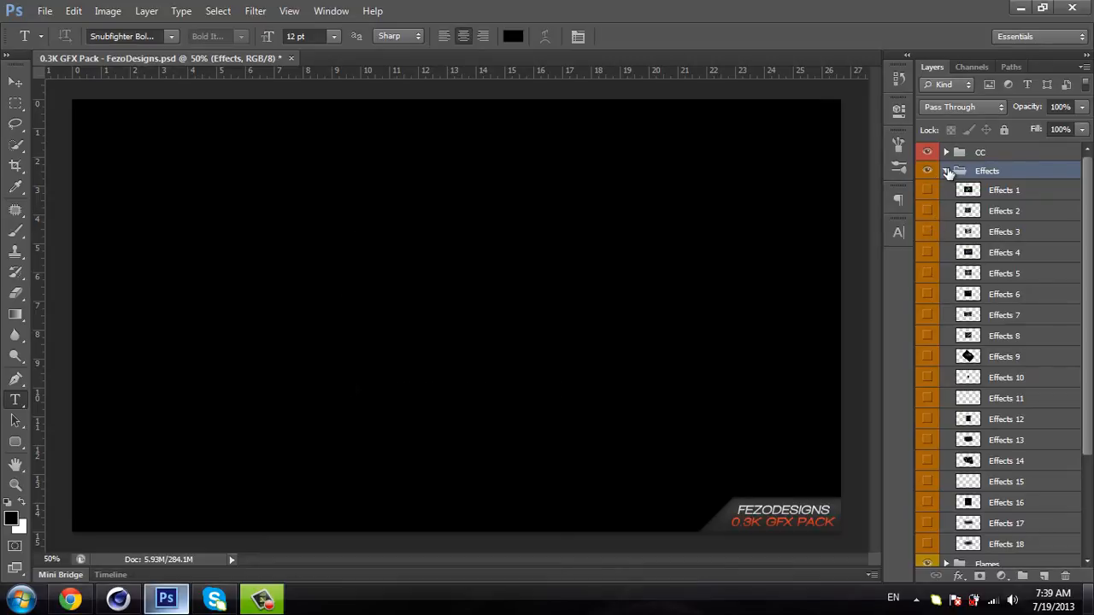
left_click(946, 171)
left_click(959, 190)
left_click(946, 190)
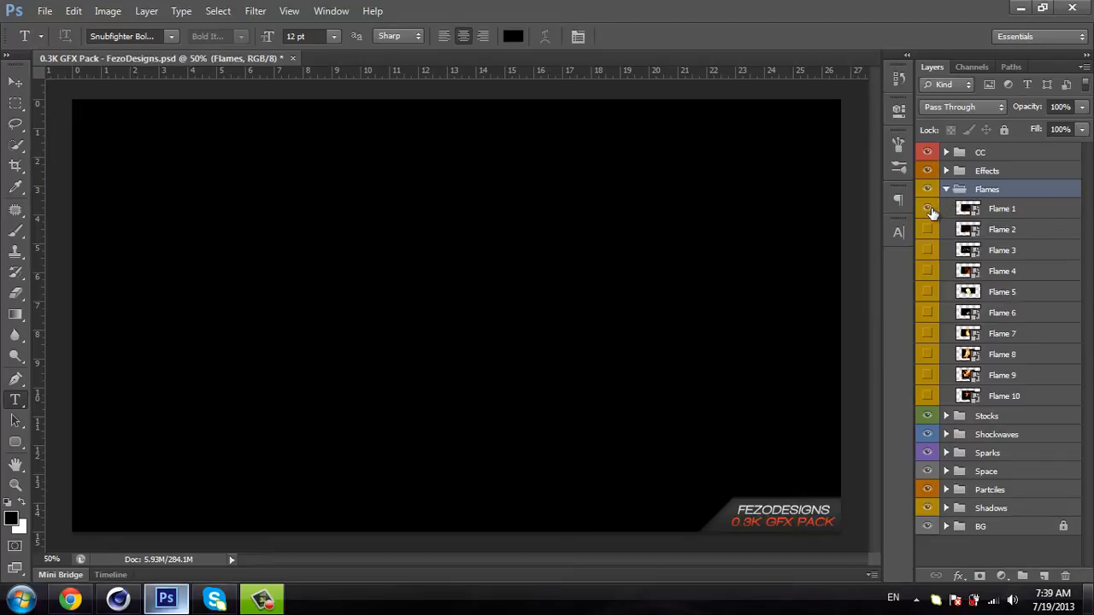
left_click(927, 208)
left_click(928, 208)
left_click(945, 189)
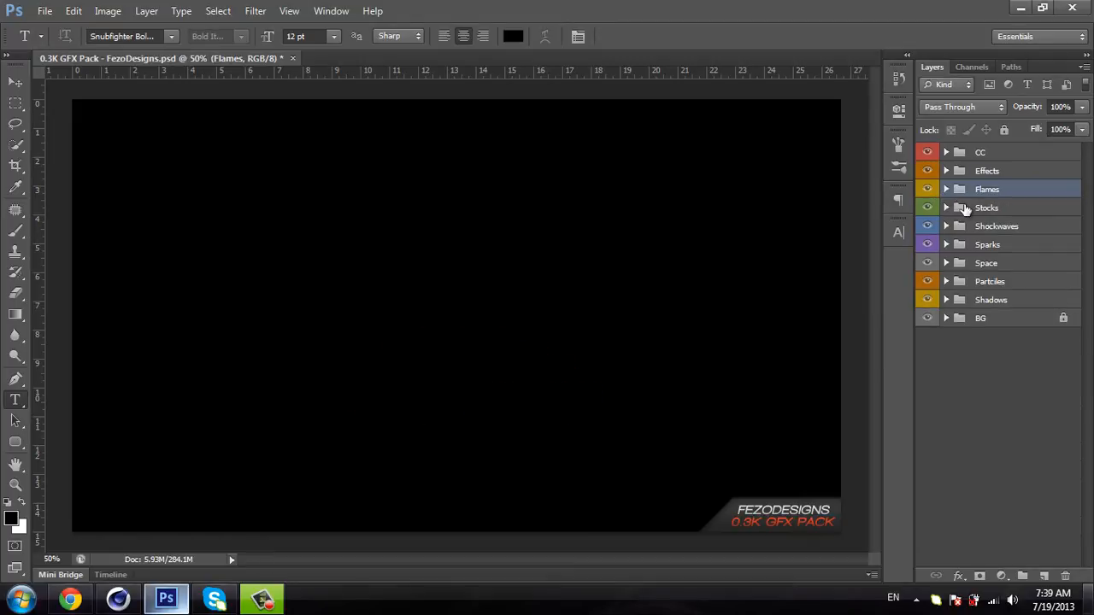
Step: Look through the Stocks group, previewing the Stock 1 and Stock 2 layers one after the other
left_click(953, 210)
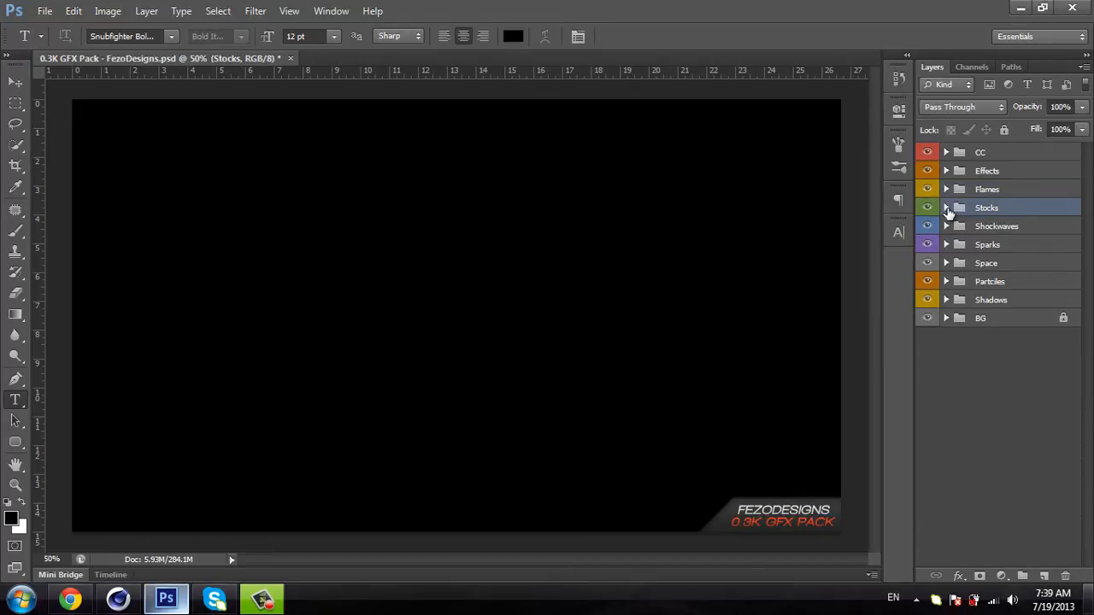
left_click(946, 208)
left_click(927, 226)
left_click(927, 227)
left_click(927, 247)
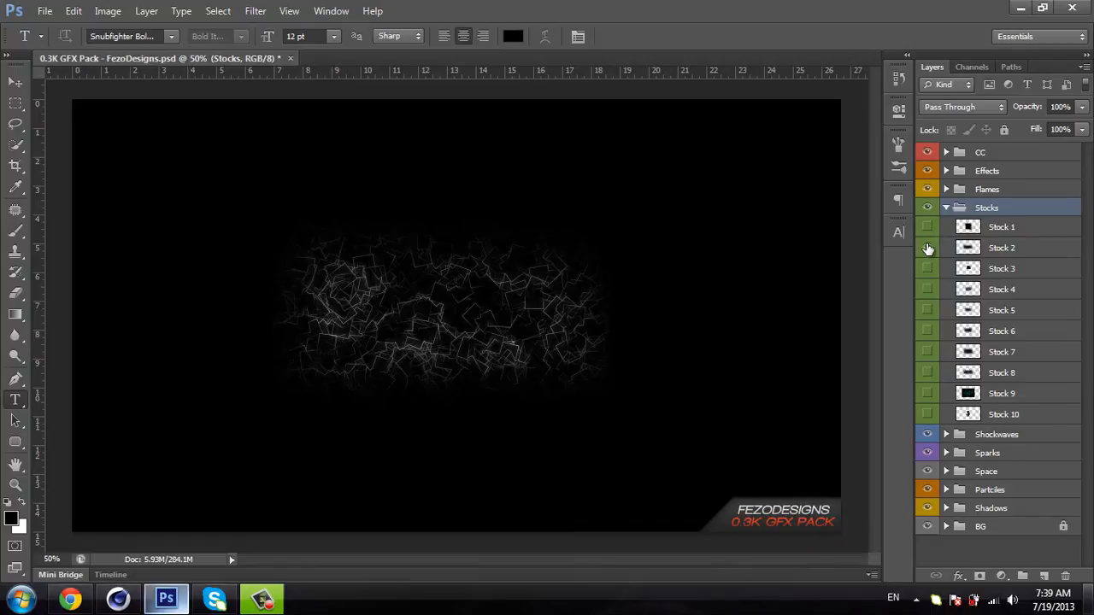
left_click(927, 247)
left_click(946, 208)
Step: Look over the remaining groups of the GFX pack and inspect the contents of the BG group
left_click(989, 228)
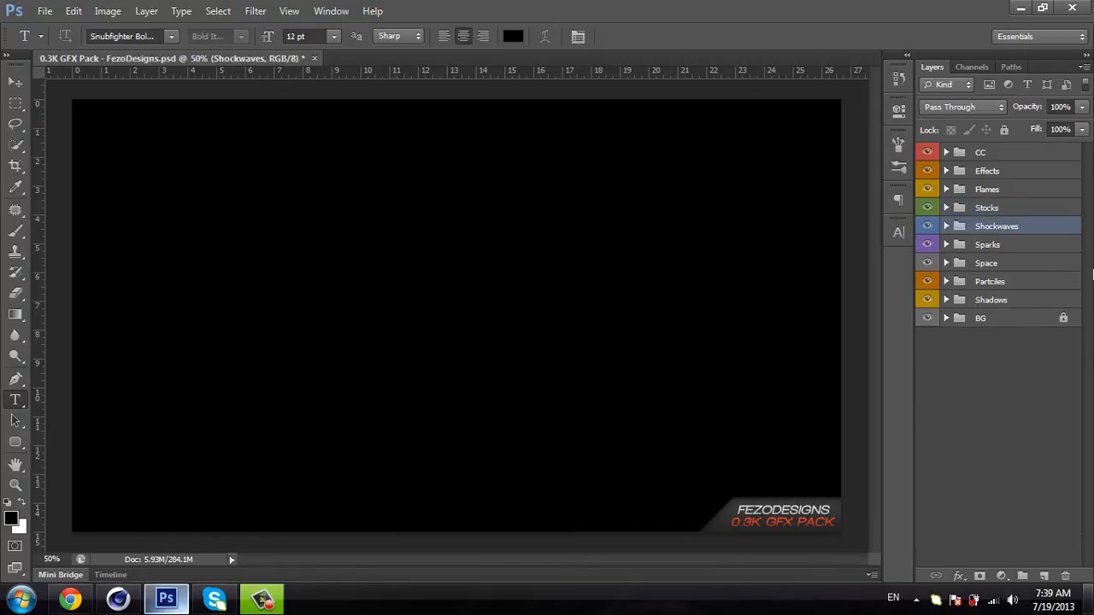
left_click(979, 247)
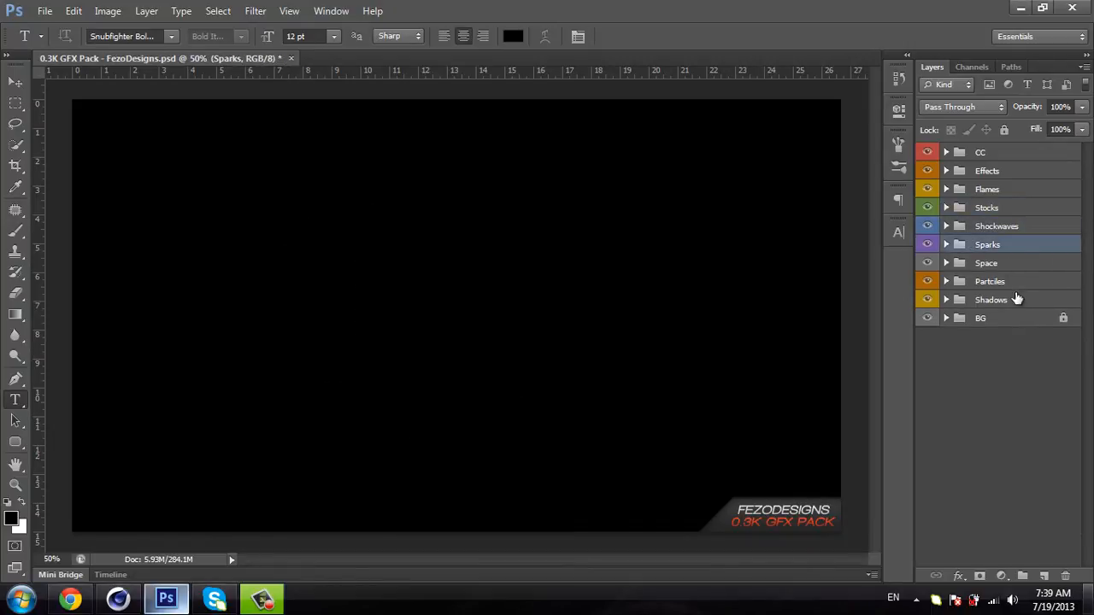
left_click(1001, 365)
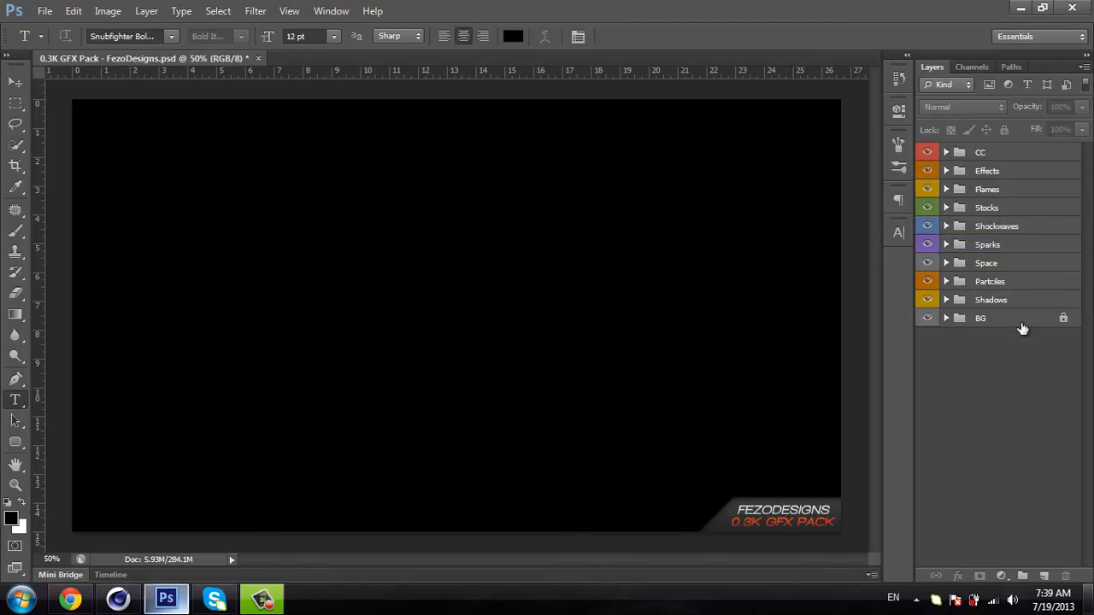
left_click(1020, 321)
left_click(945, 318)
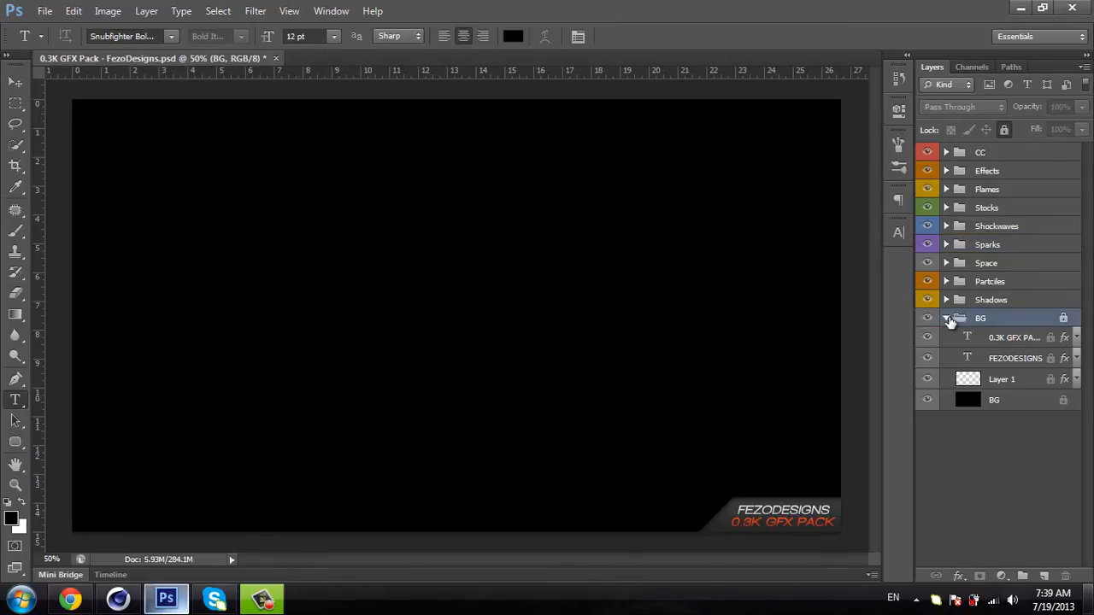
left_click(945, 318)
left_click(928, 319)
left_click(928, 320)
left_click(973, 377)
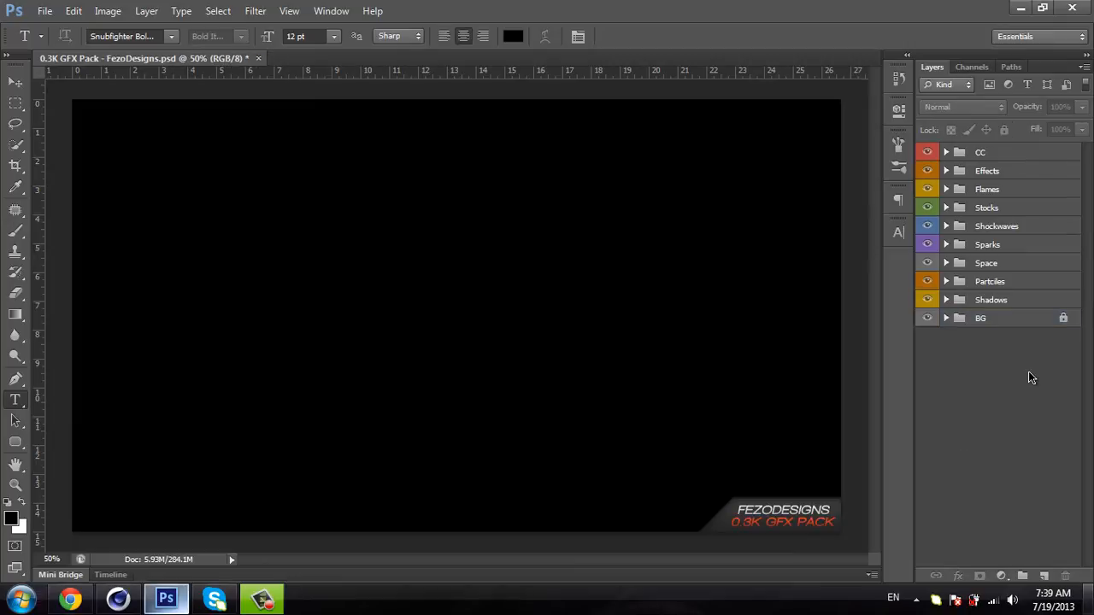
Step: Open the banner template Little.psd from the YouTube One BG folder inside the user's home folder
left_click(44, 11)
left_click(57, 44)
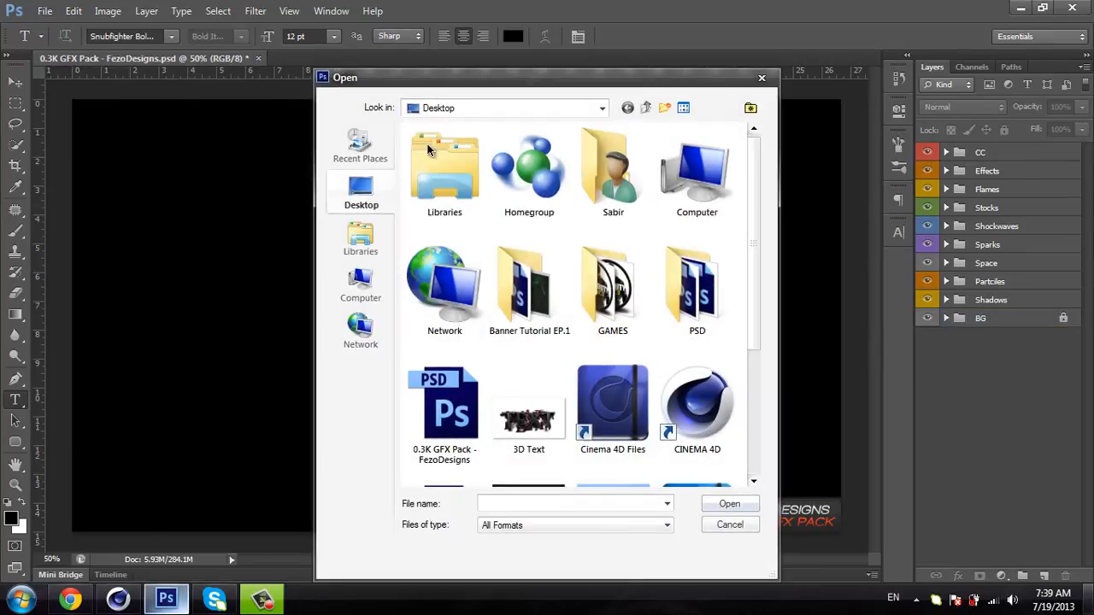
double_click(612, 167)
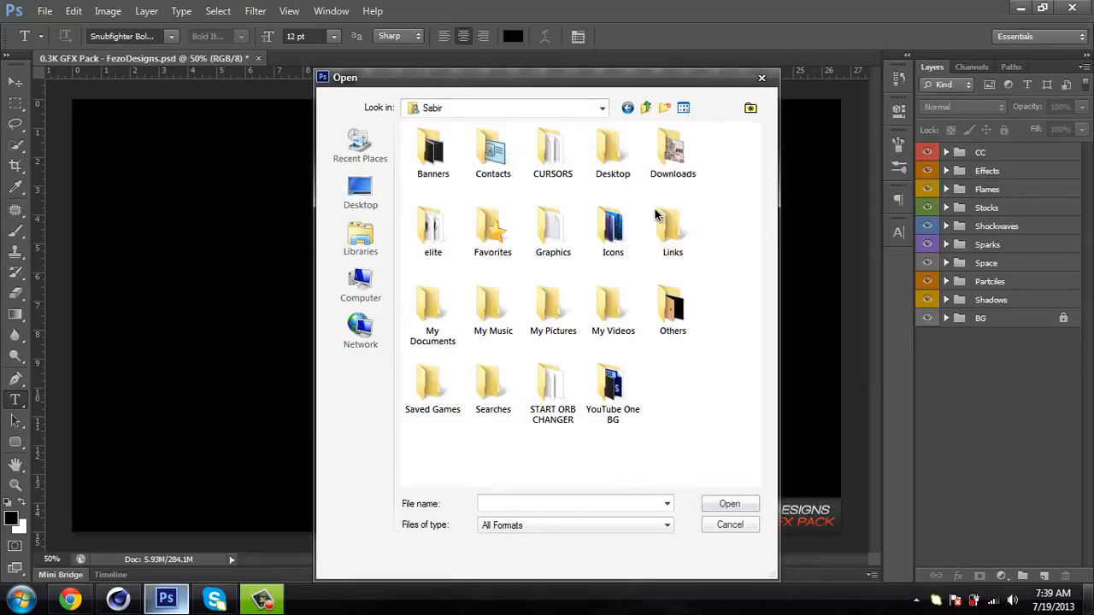
double_click(613, 386)
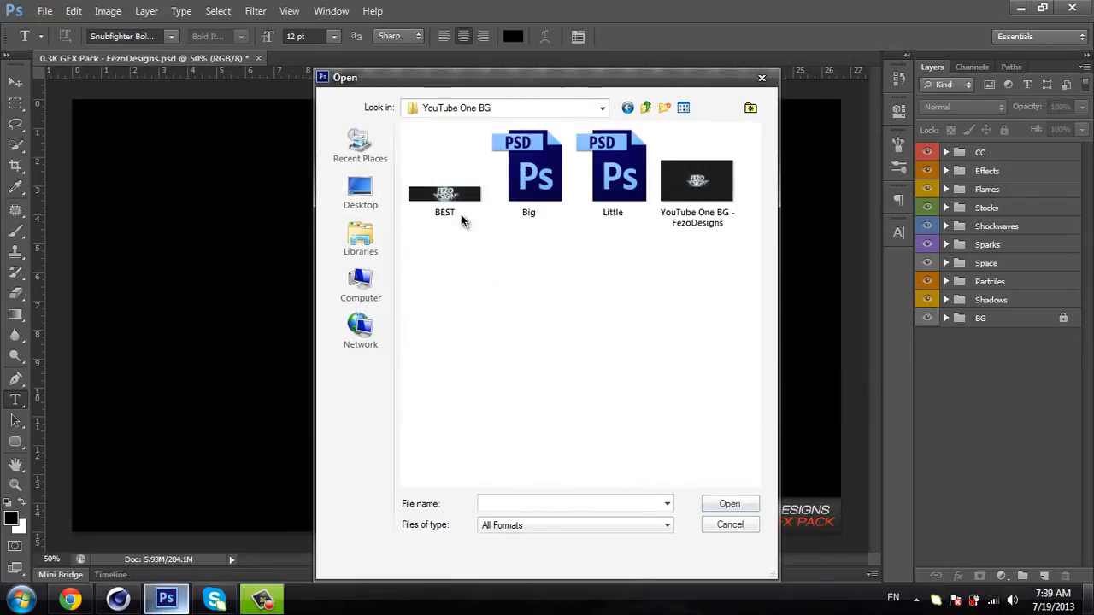
double_click(610, 193)
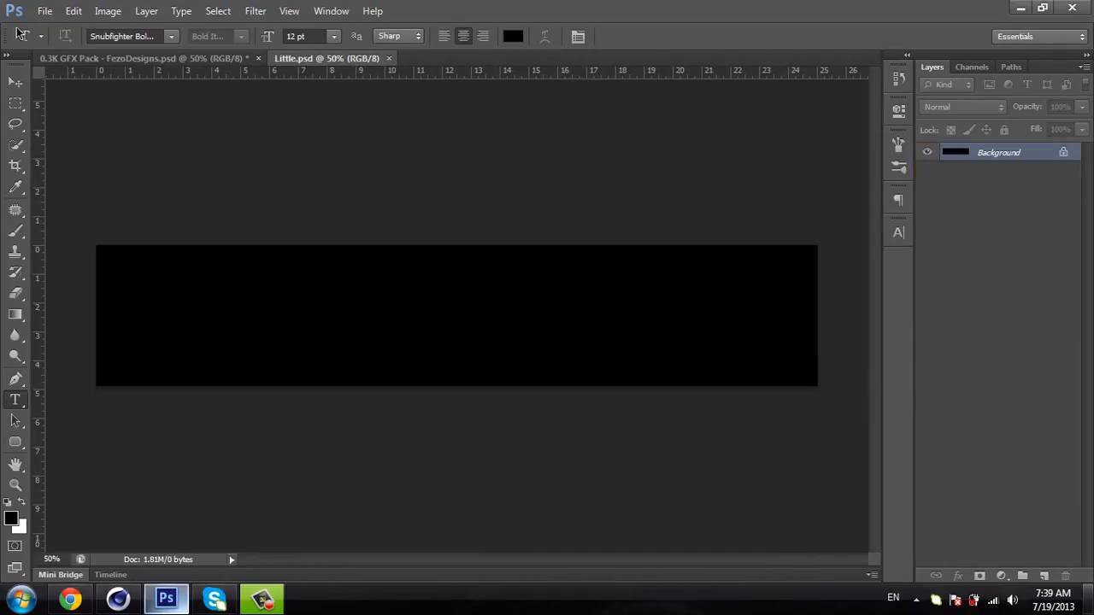
Step: Open the 3D Text image from the Desktop and bring its layer into the Little.psd banner with the Move tool
left_click(15, 81)
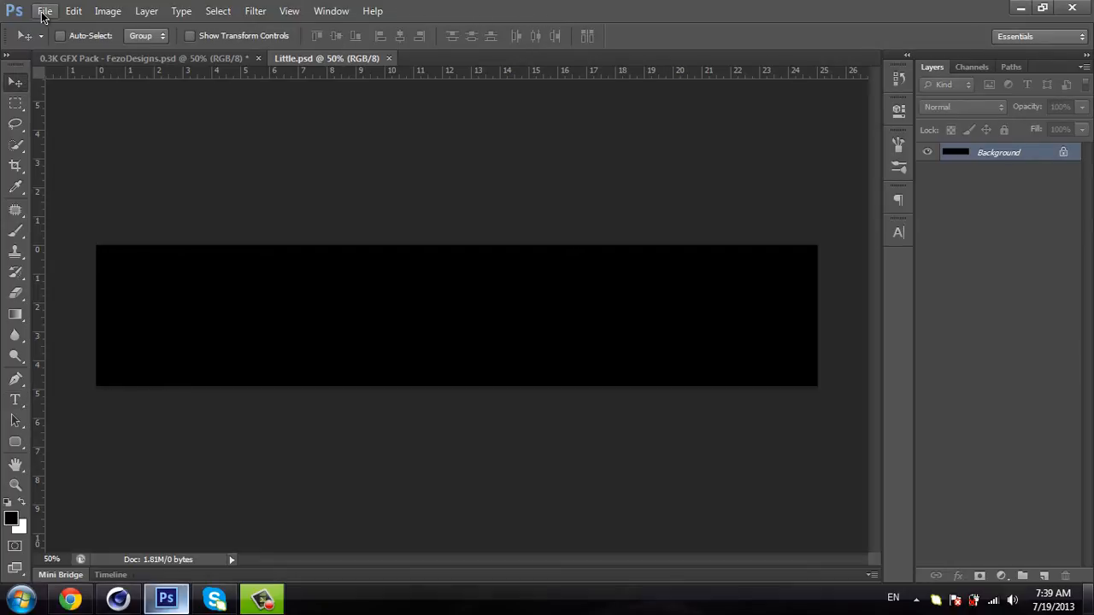
left_click(45, 11)
left_click(58, 43)
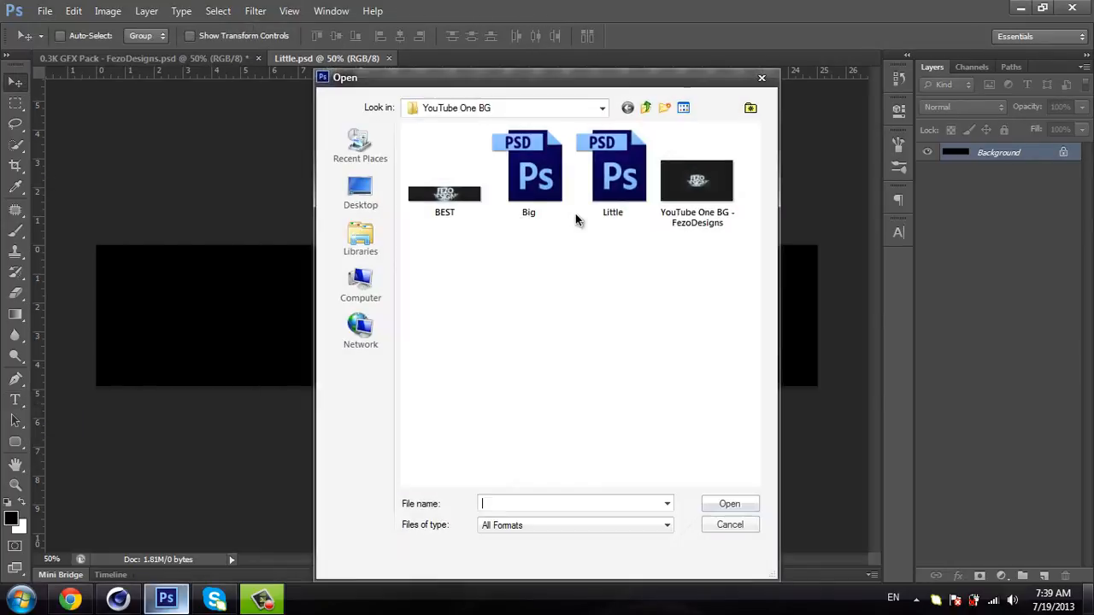
left_click(361, 189)
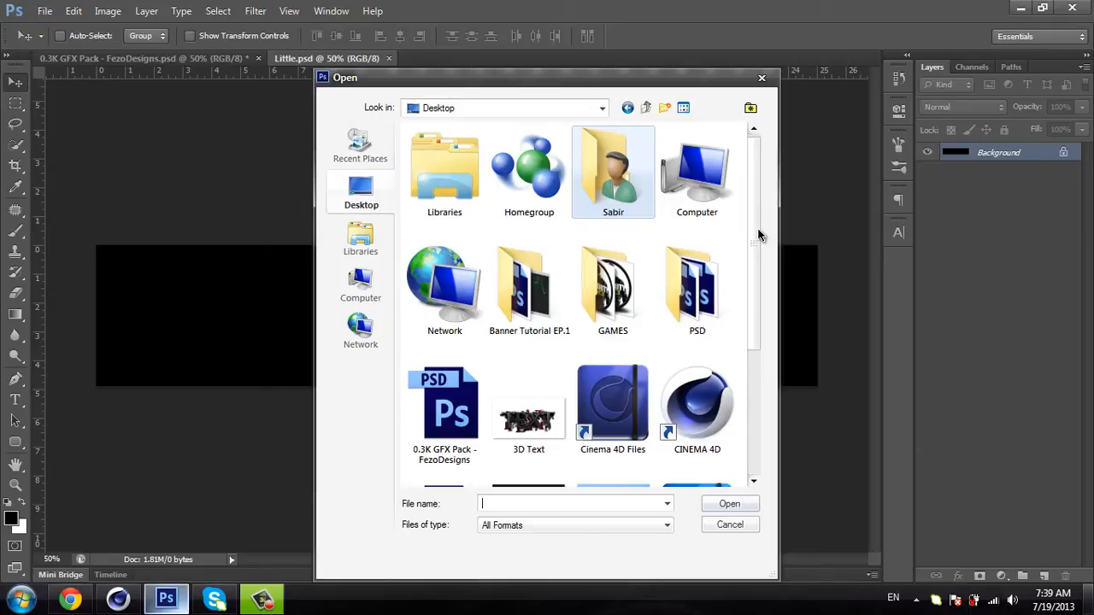
scroll(759, 238, "down", 3)
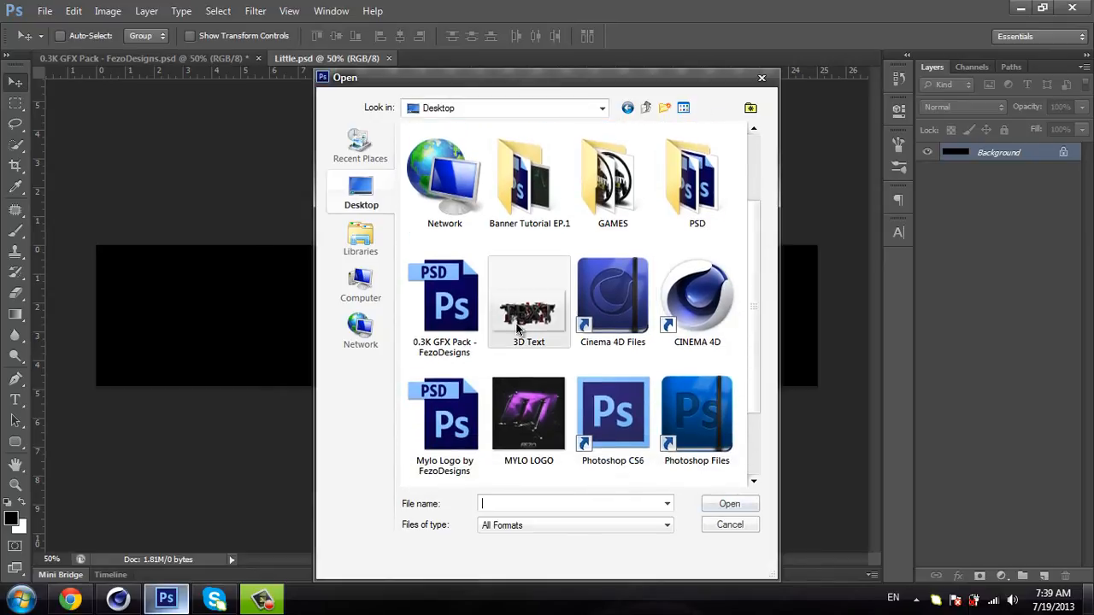
double_click(525, 315)
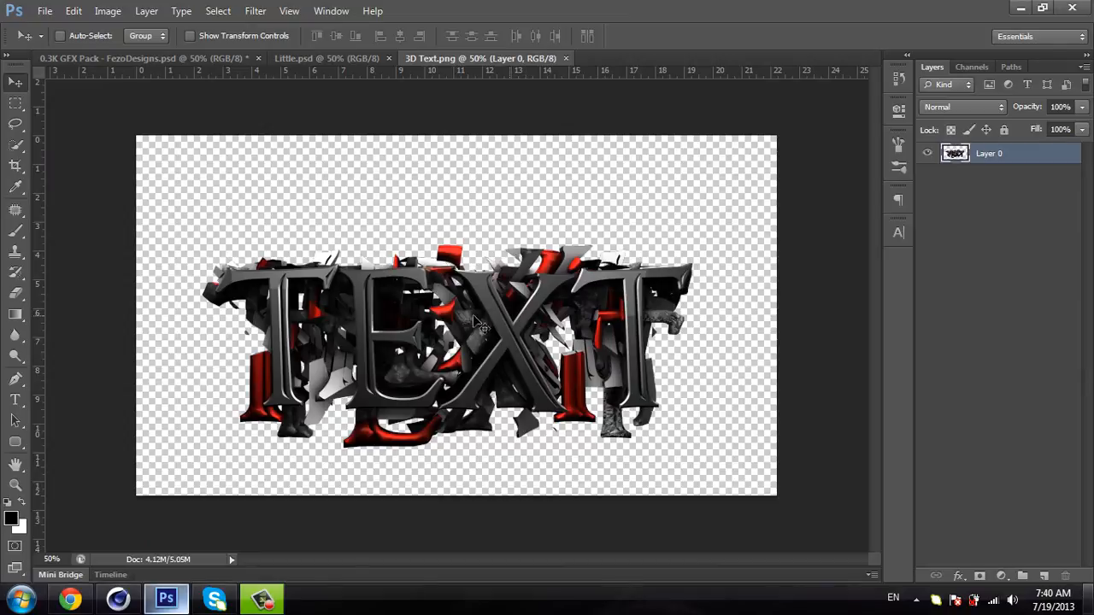
left_click_drag(474, 318, 506, 334)
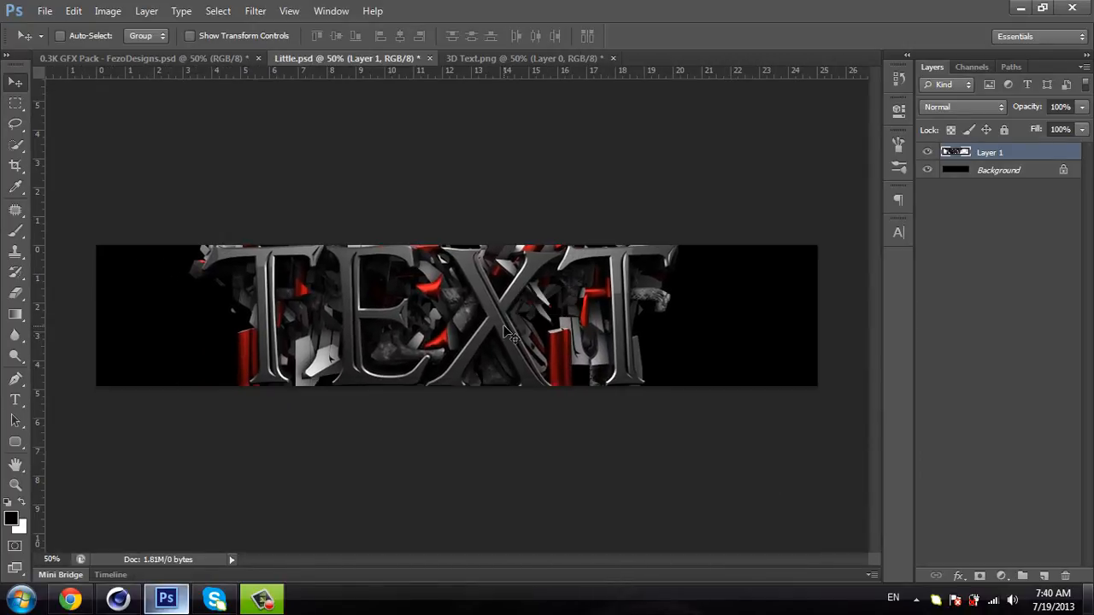
Step: Scale the pasted TEXT layer down slightly and proportionally about its centre with Free Transform
key("ctrl+t")
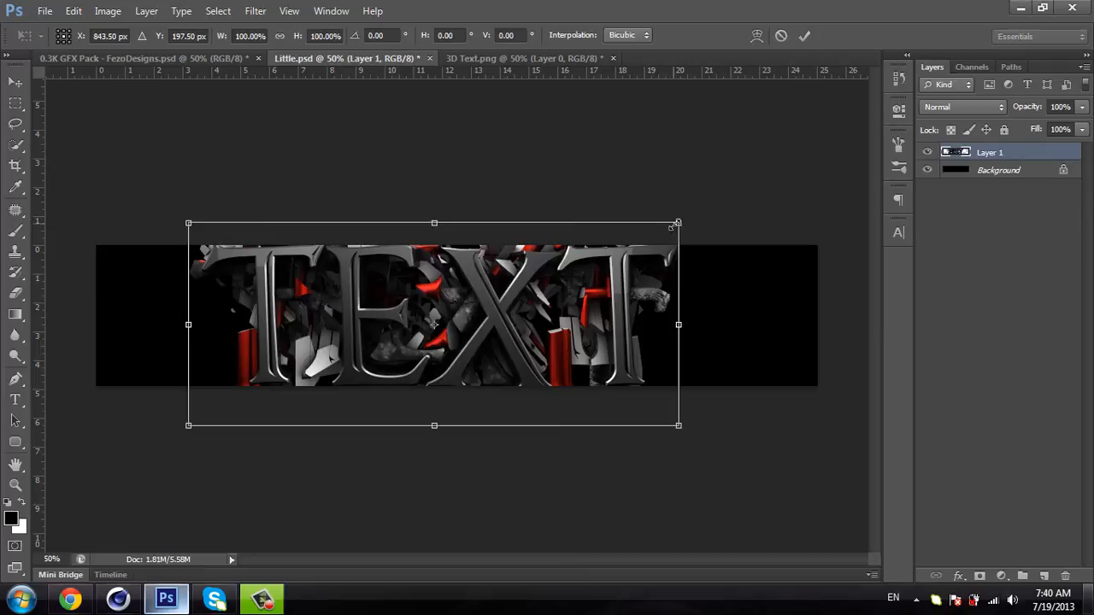
left_click_drag(678, 223, 648, 235, "alt+shift")
key("Return")
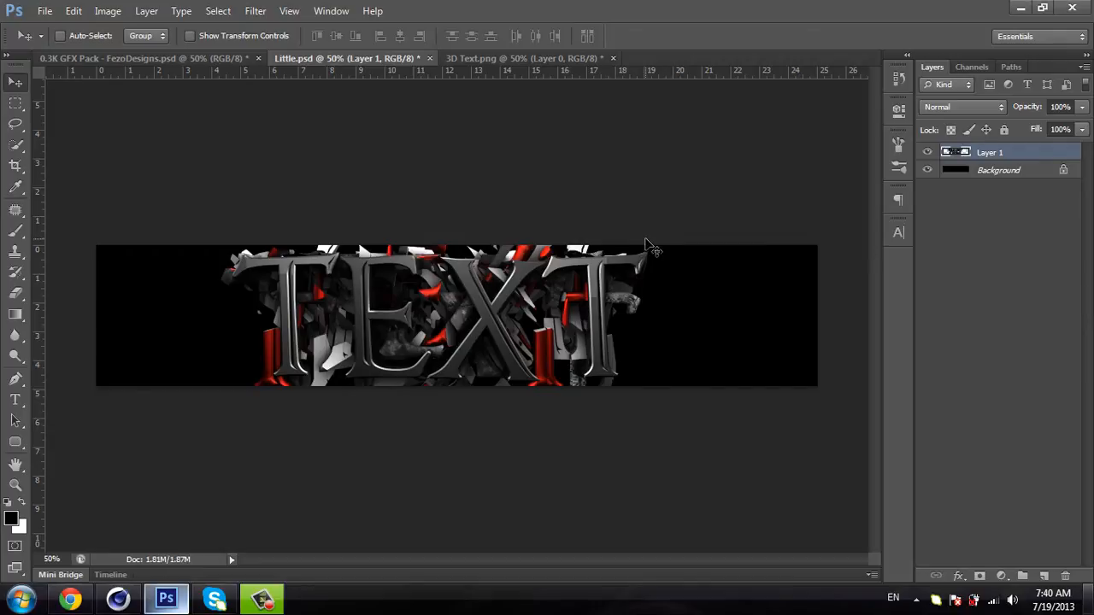
Step: Centre the TEXT layer vertically and horizontally on the whole banner canvas and clear the selection
key("ctrl+a")
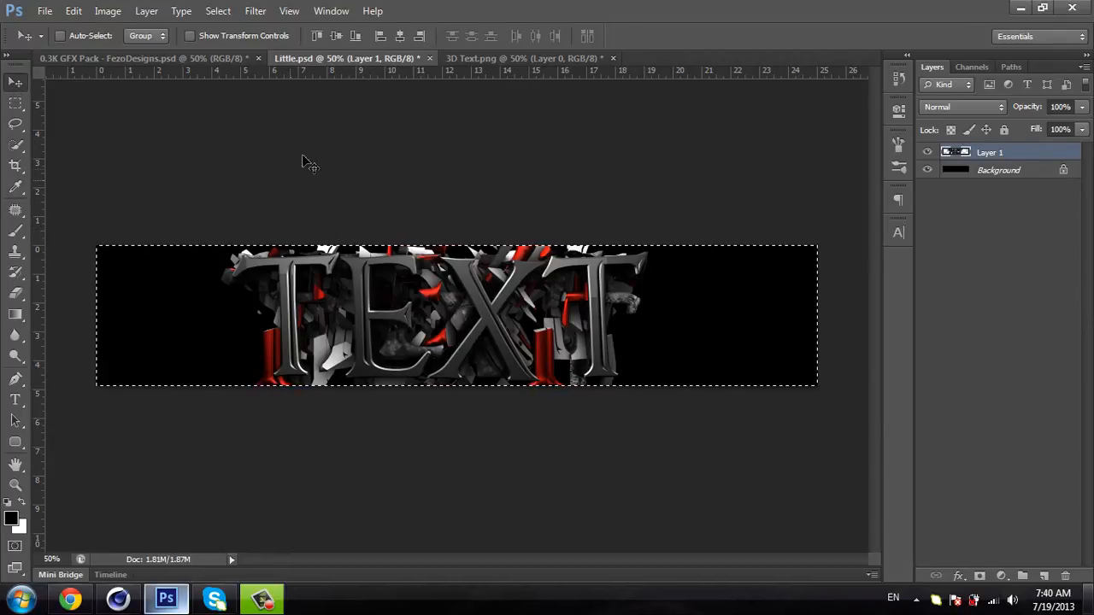
left_click(336, 35)
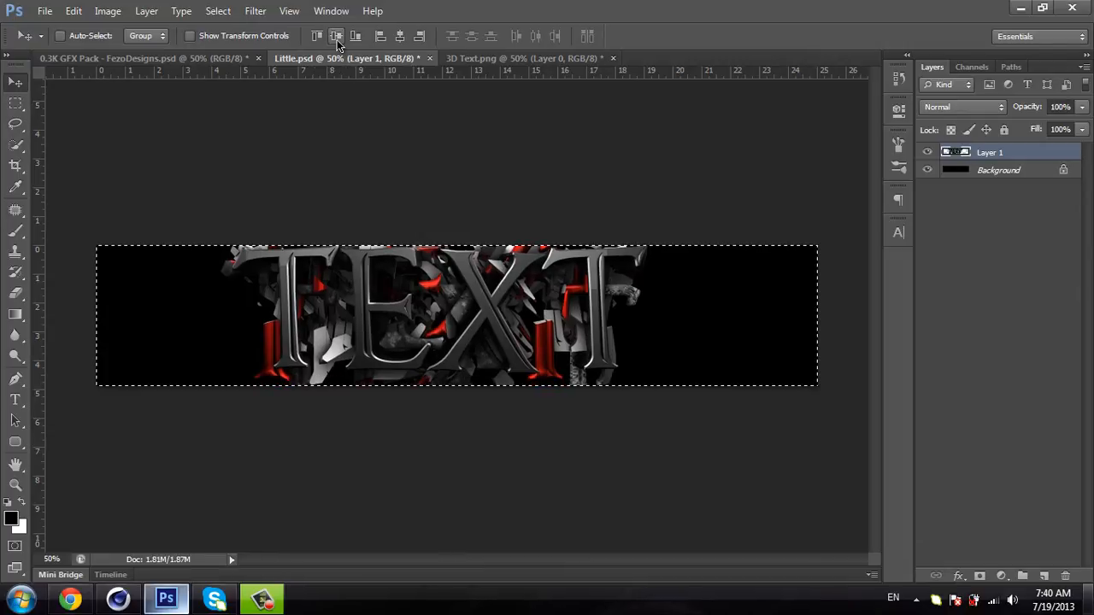
left_click(399, 36)
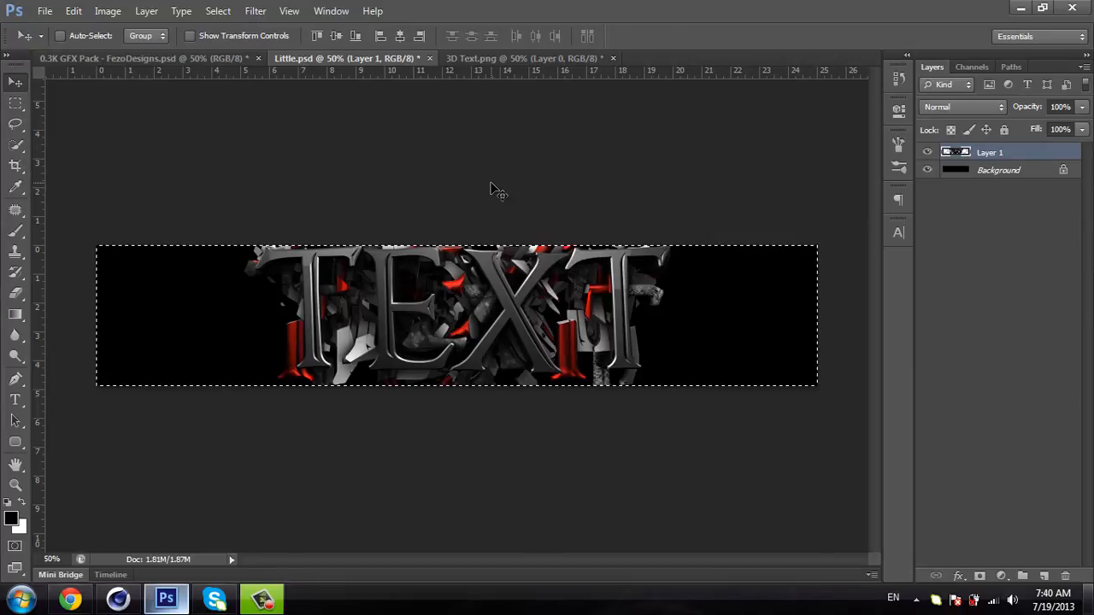
key("ctrl+d")
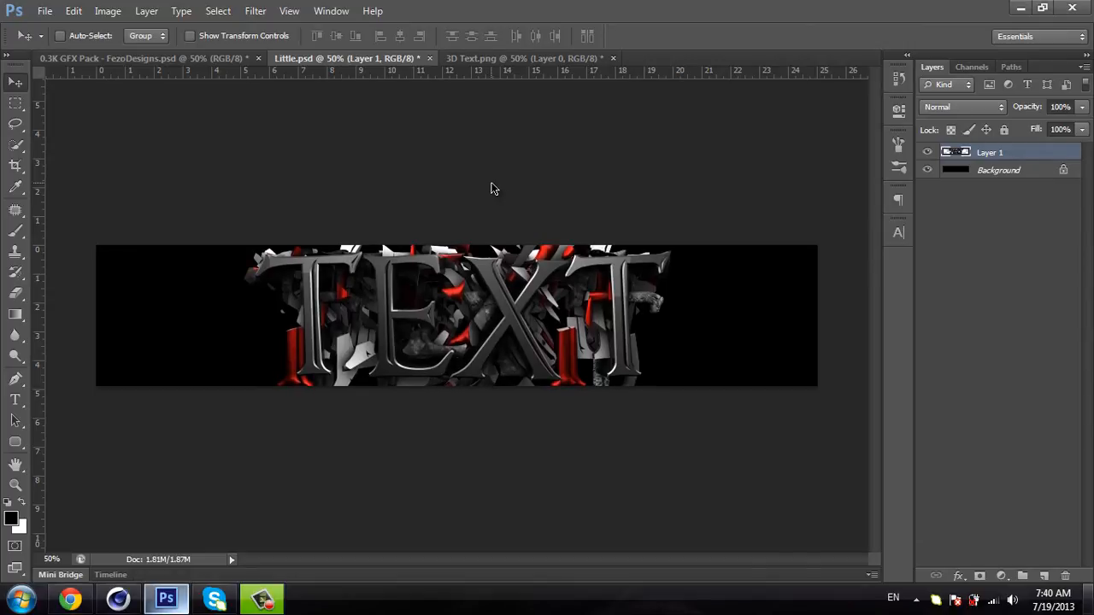
Step: Rename the render's layer, Layer 1, as 3D Text
double_click(1000, 154)
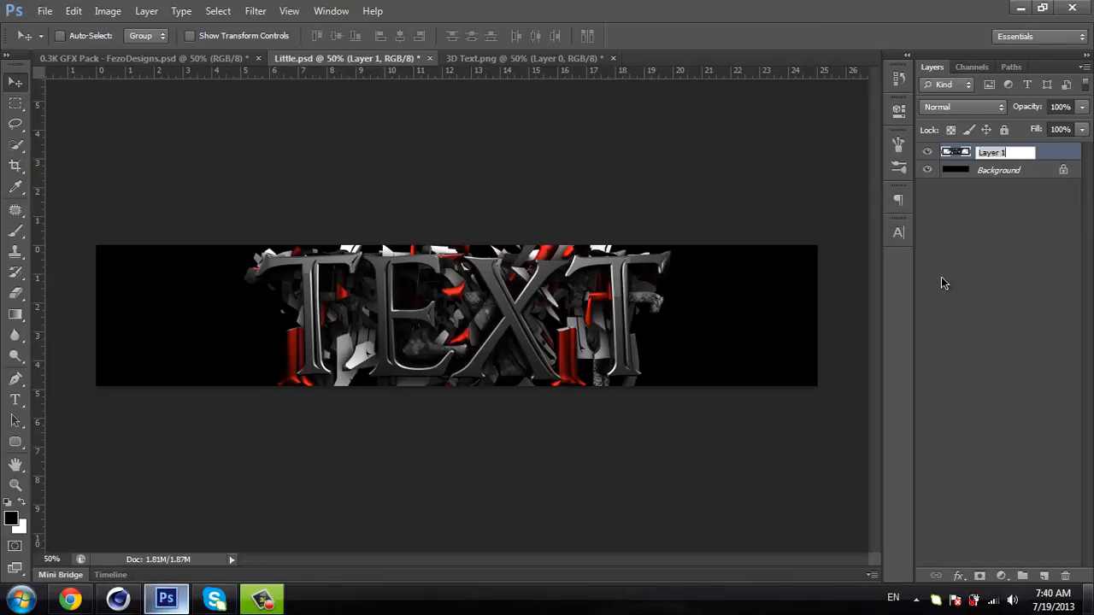
type("3D TExt")
key("BackSpace")
key("BackSpace")
key("BackSpace")
type("ext")
key("Return")
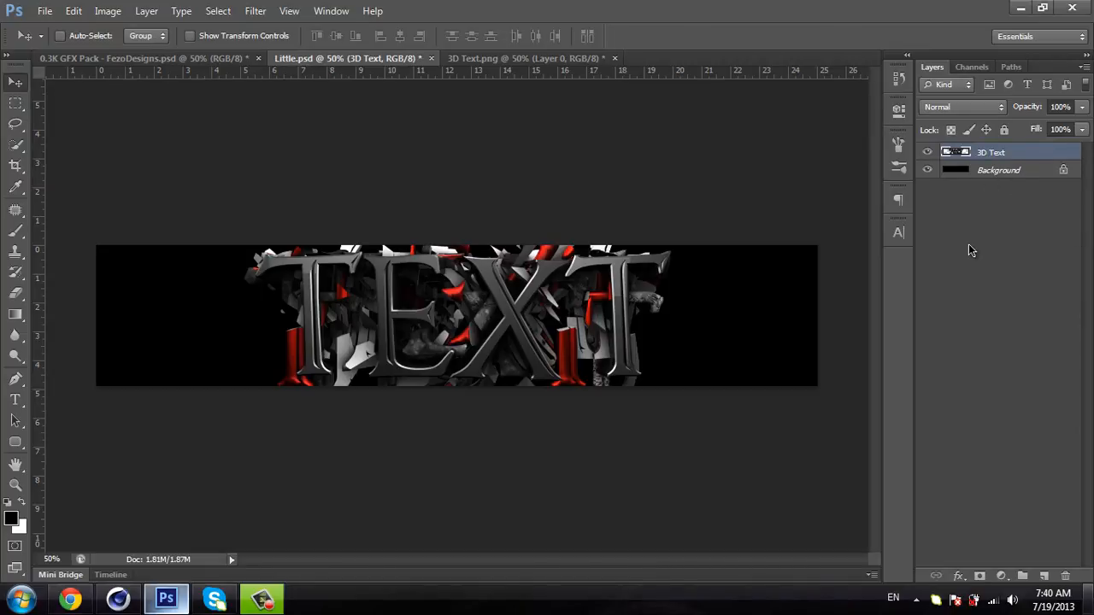
Step: Duplicate the 3D Text layer twice so that three stacked text layers sit above the background
key("ctrl+j")
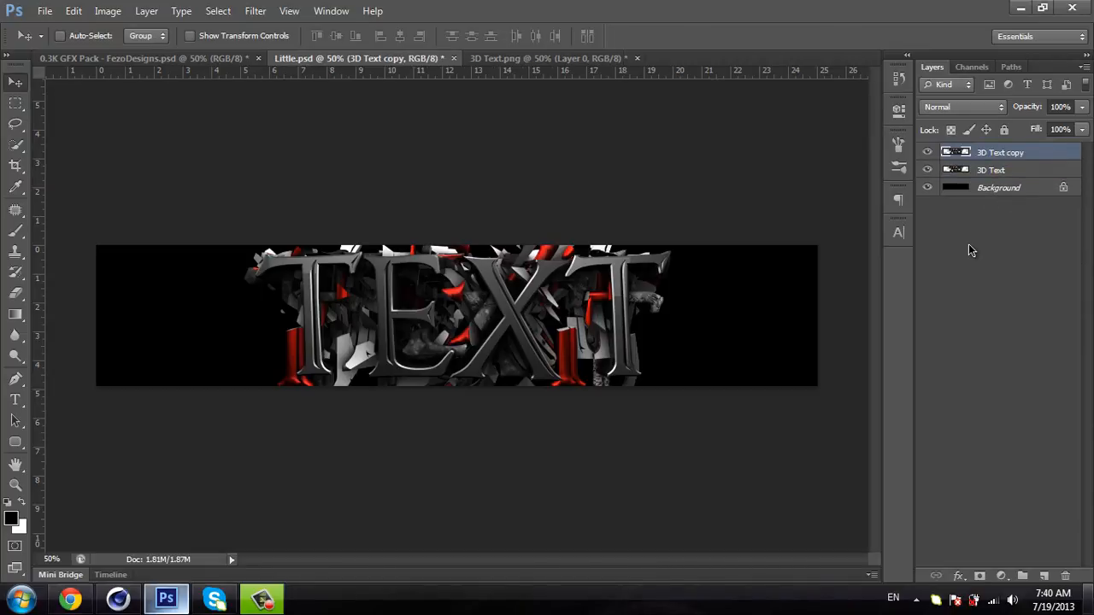
key("ctrl+j")
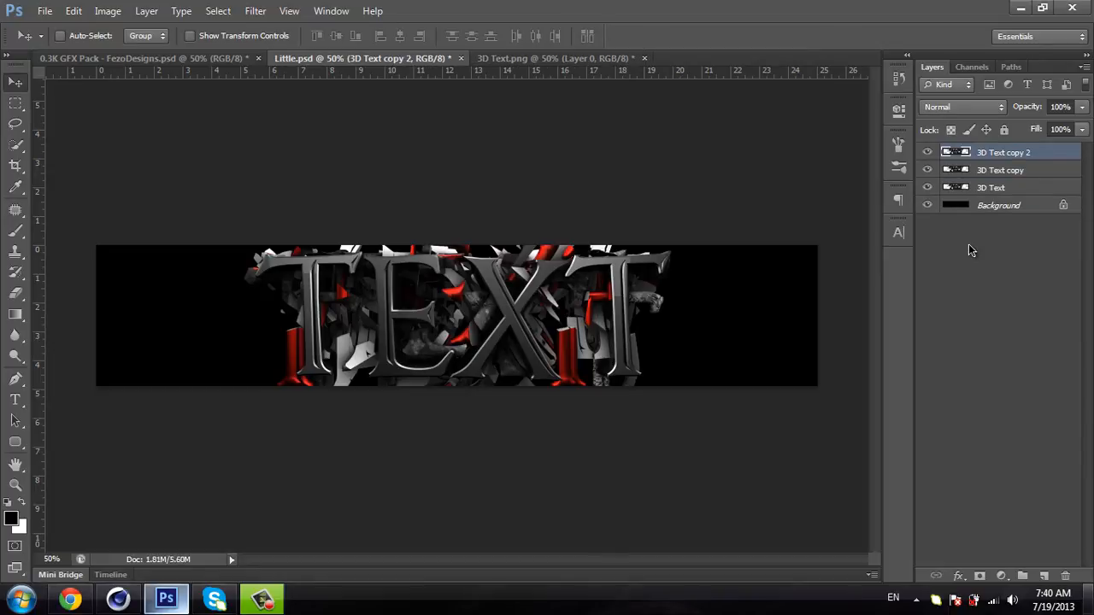
left_click(998, 171)
left_click(1022, 189)
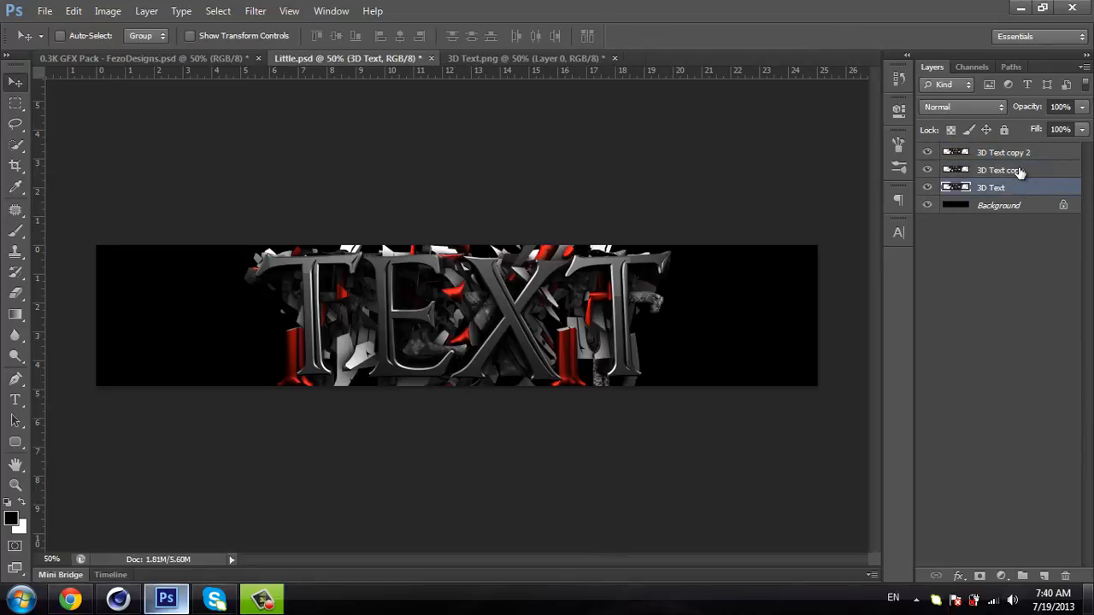
left_click(1019, 171)
left_click(998, 189)
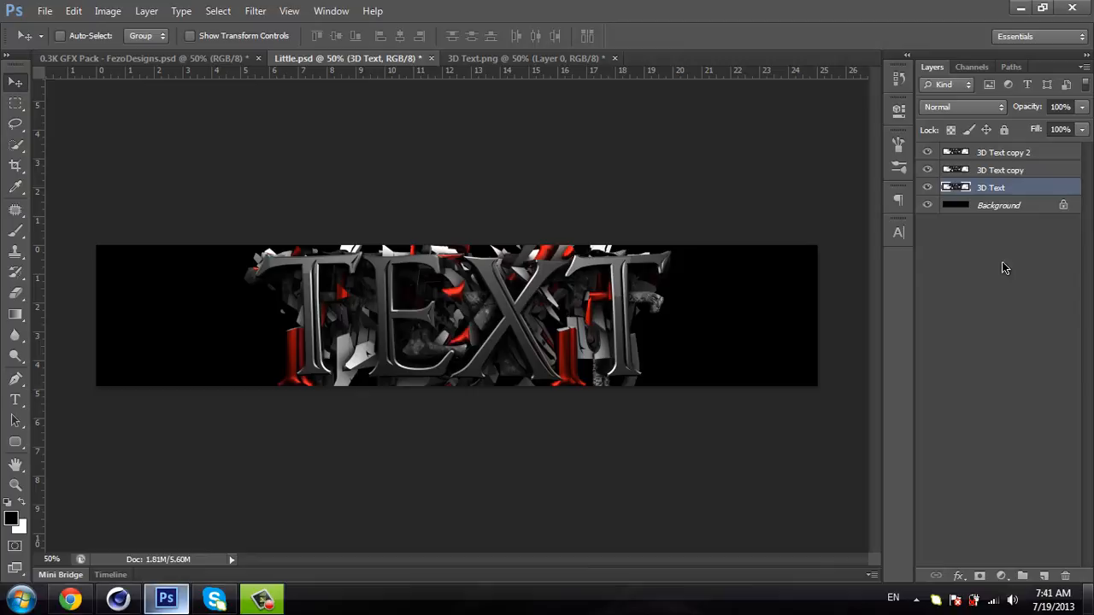
left_click(1002, 153)
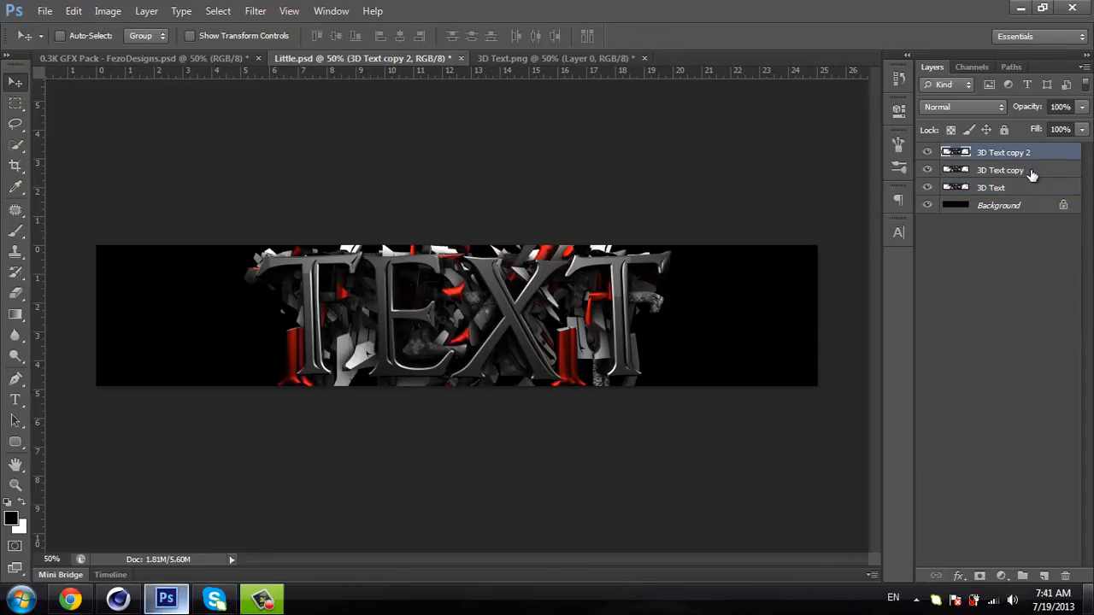
Step: Set the opacity of the 3D Text copy layer to 20% and of the original 3D Text layer to 10%
left_click(1017, 171)
left_click(1060, 107)
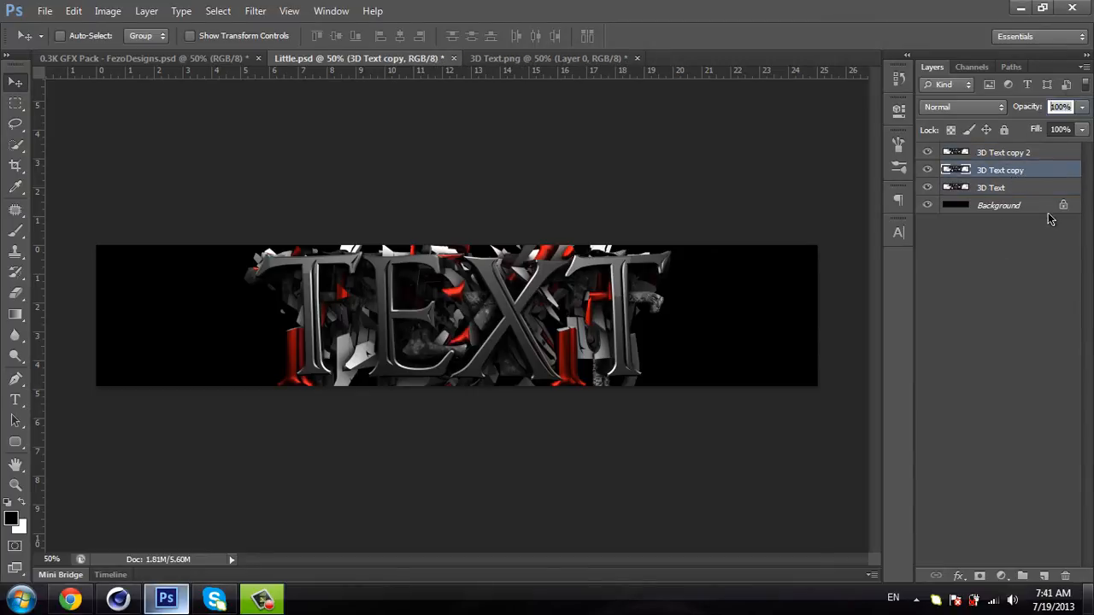
type("20")
key("Return")
left_click(1021, 188)
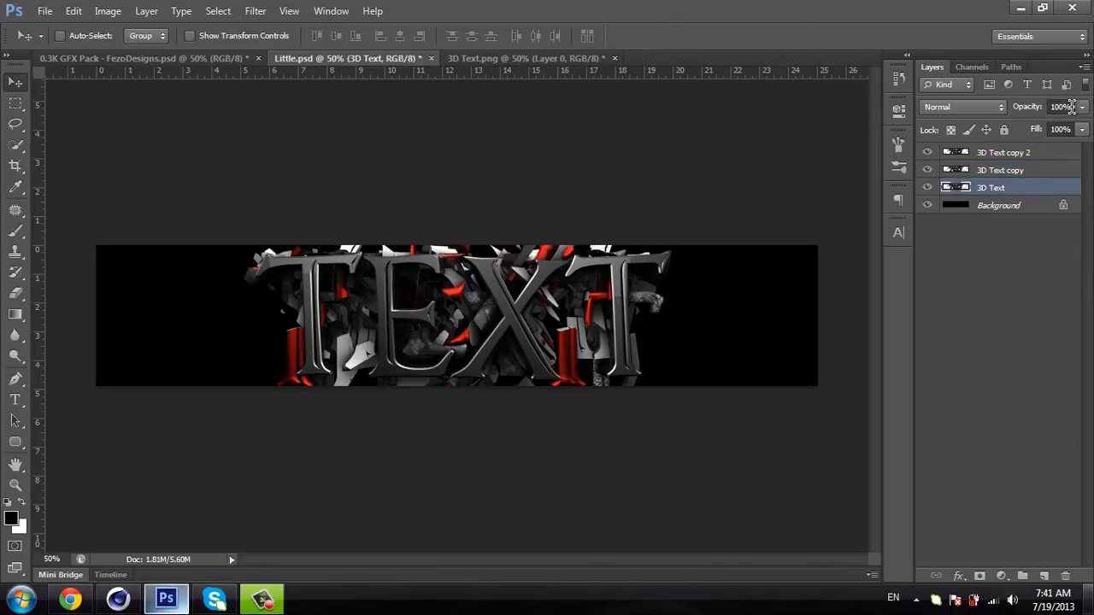
type("10")
key("Return")
left_click(1005, 174)
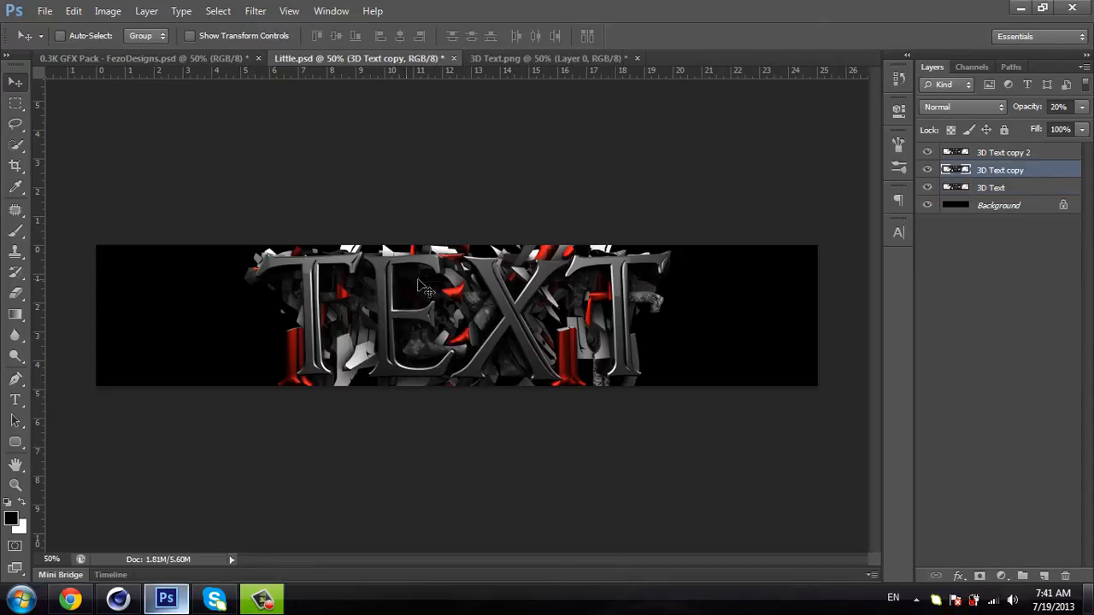
Step: Scale the 3D Text copy layer up slightly around its center so its edges extend beyond the main text
key("ctrl+t")
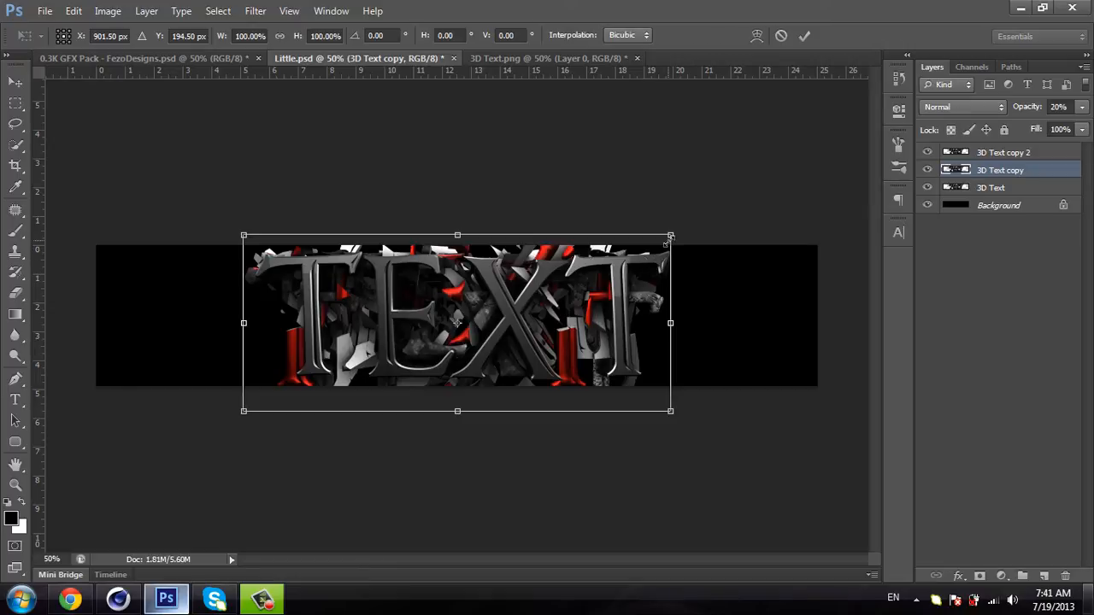
mouse_move(681, 229)
left_mouse_down()
mouse_move(702, 218)
mouse_move(696, 229)
left_mouse_up()
key("Return")
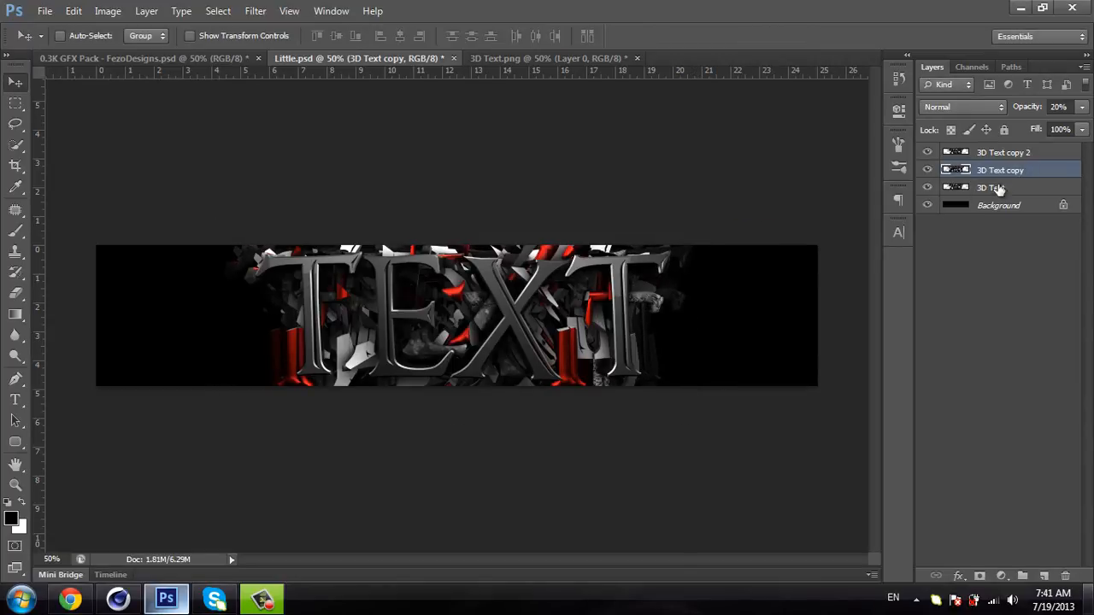
Step: Rotate the 3D Text layer about -9.74° and scale it up to about 126.8% around its center
left_click(1000, 188)
key("ctrl+t")
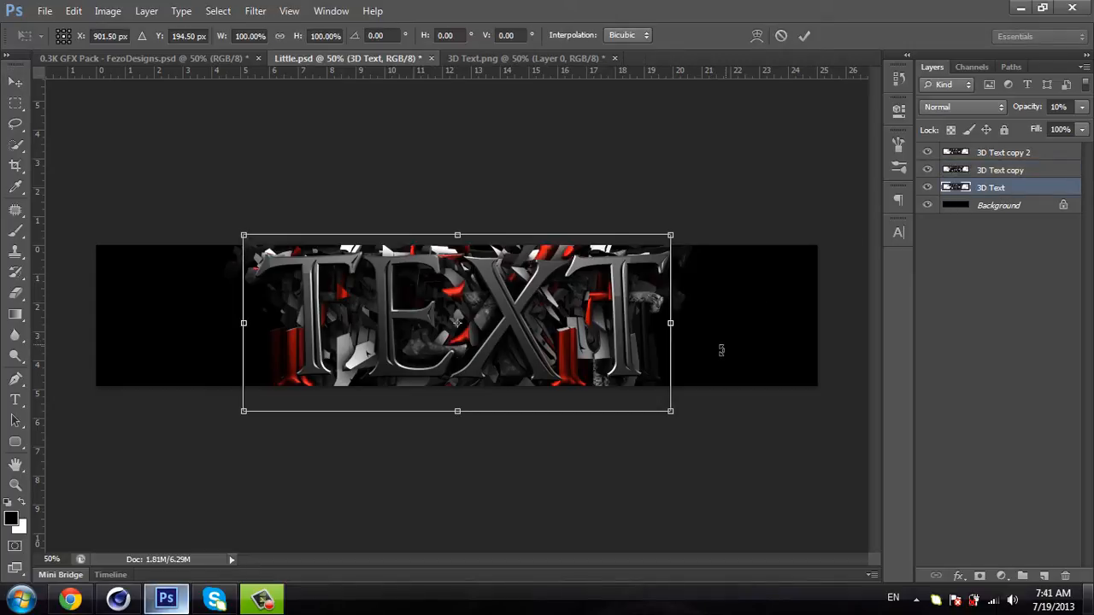
left_click_drag(722, 357, 699, 289)
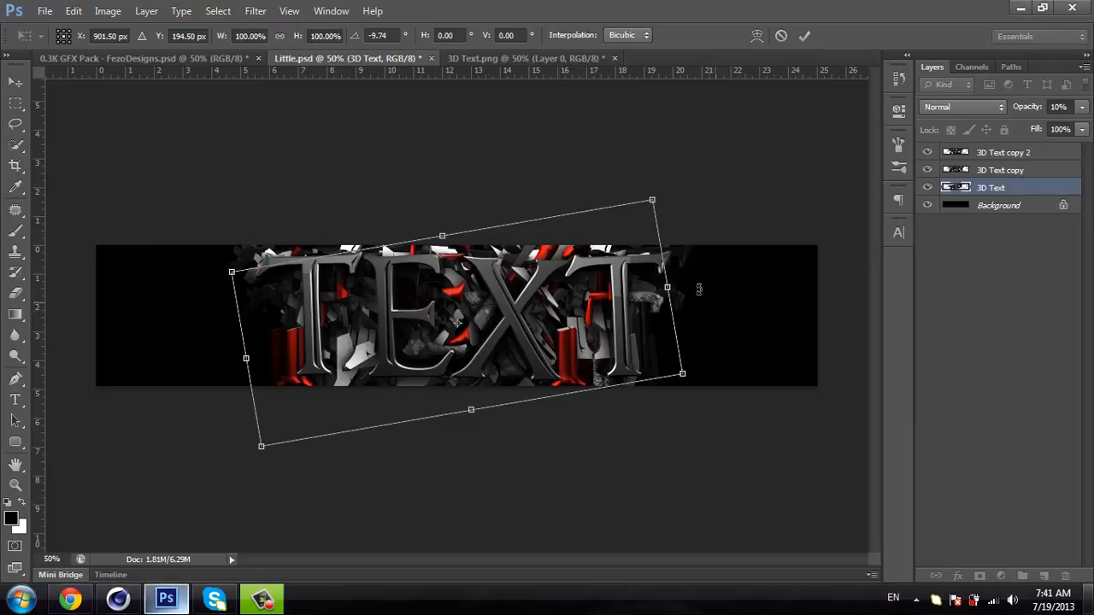
left_click_drag(651, 201, 699, 161)
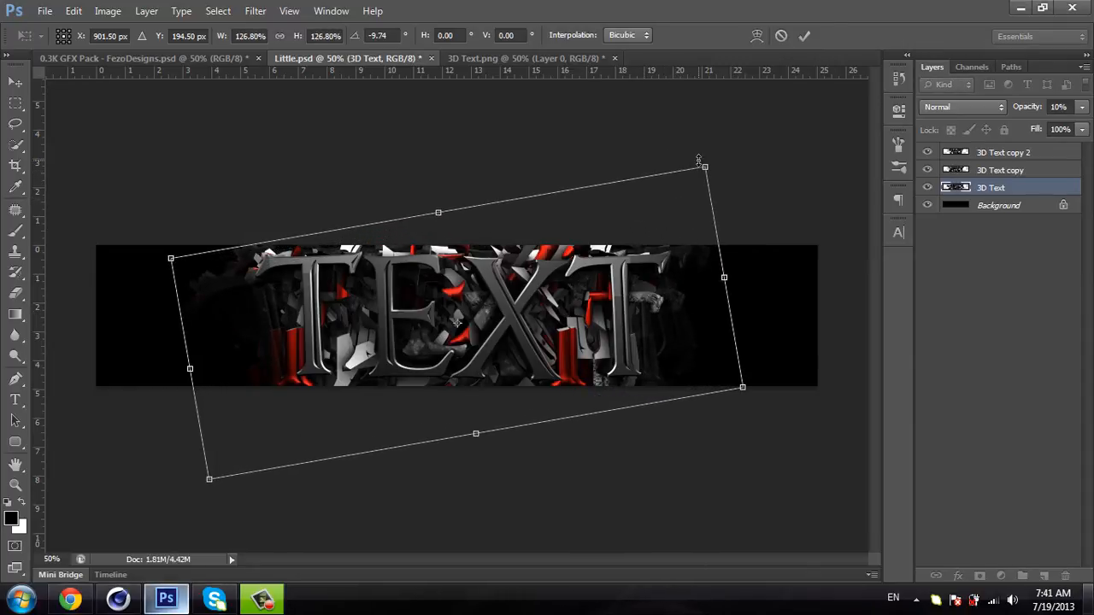
key("Return")
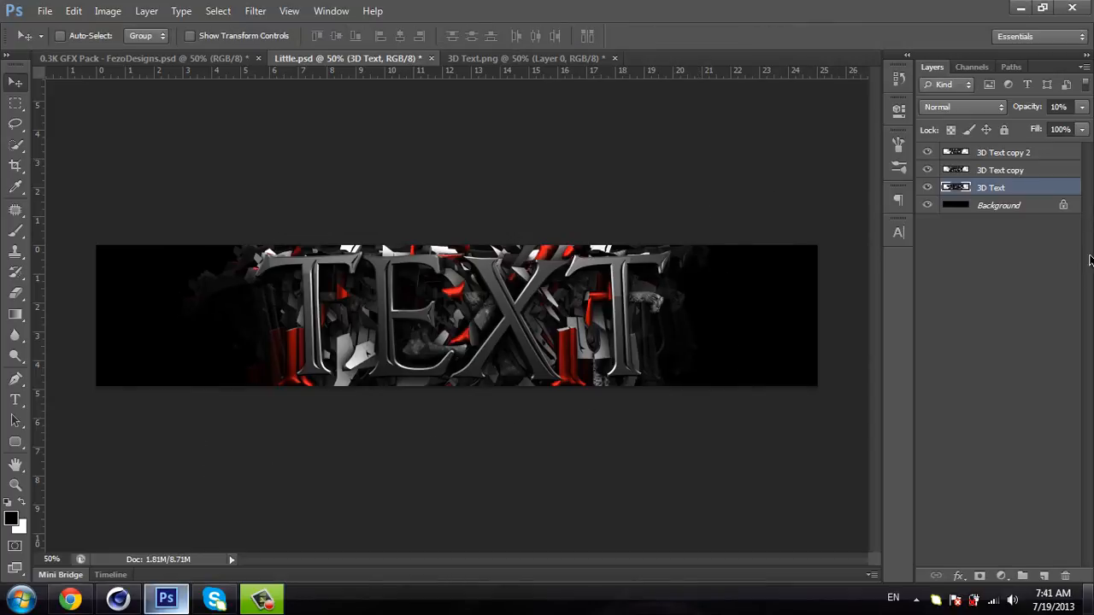
Step: Add a black-to-white Gradient Overlay to the 3D Text copy 2 layer with Overlay blend mode and 50% opacity
left_click(1058, 158)
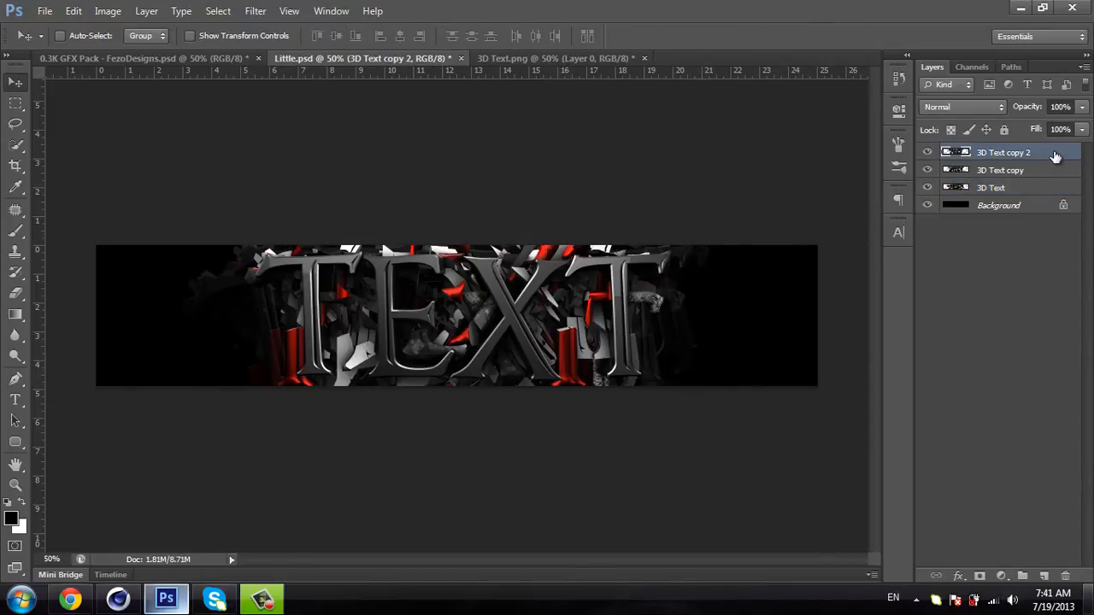
double_click(1056, 158)
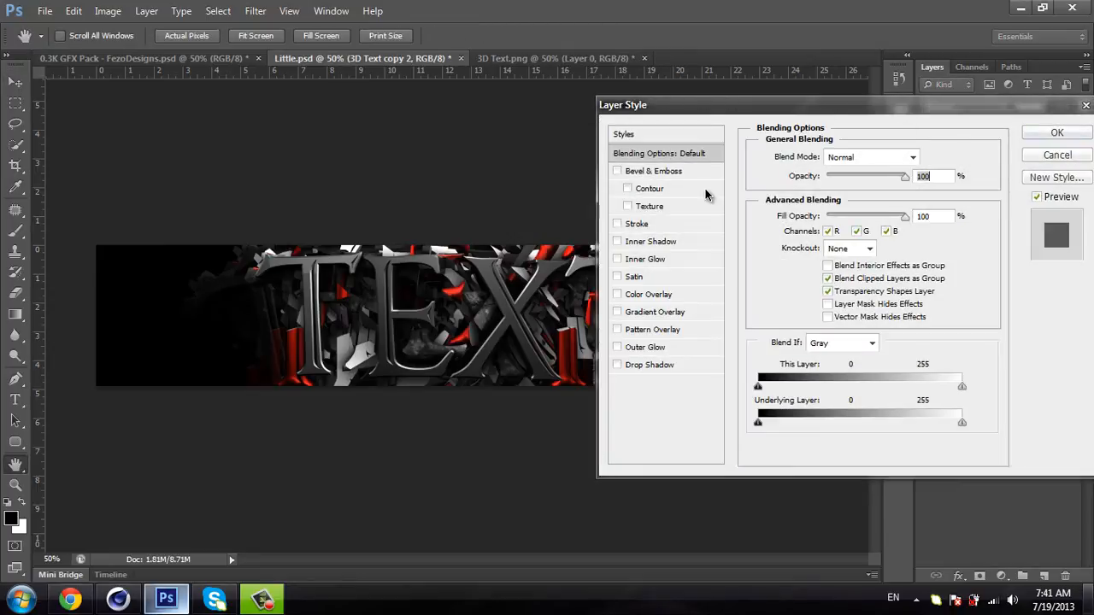
left_click(673, 313)
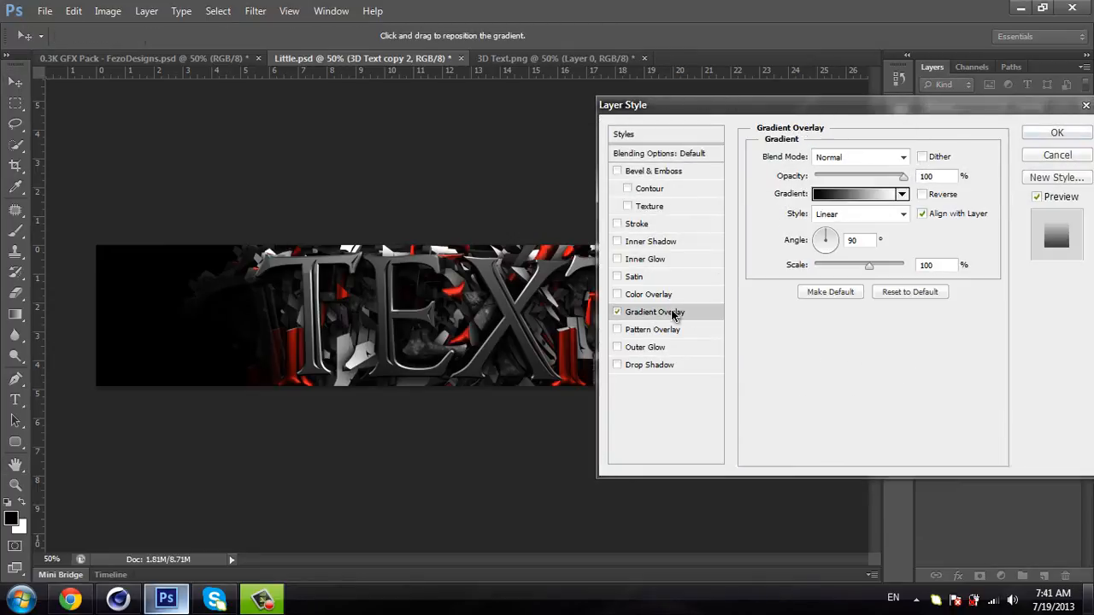
left_click(847, 158)
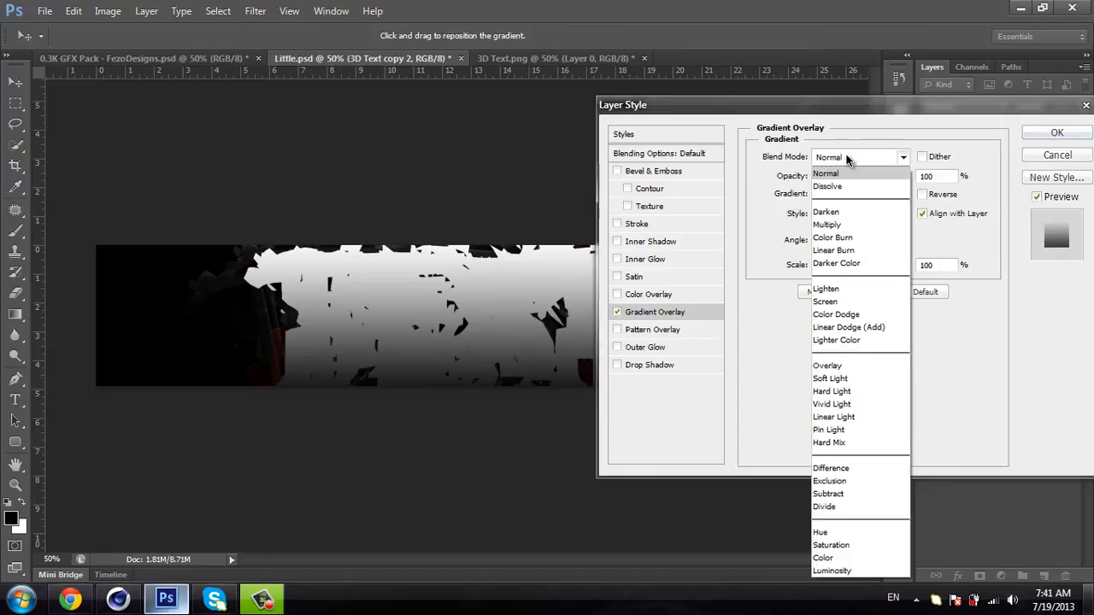
left_click(833, 366)
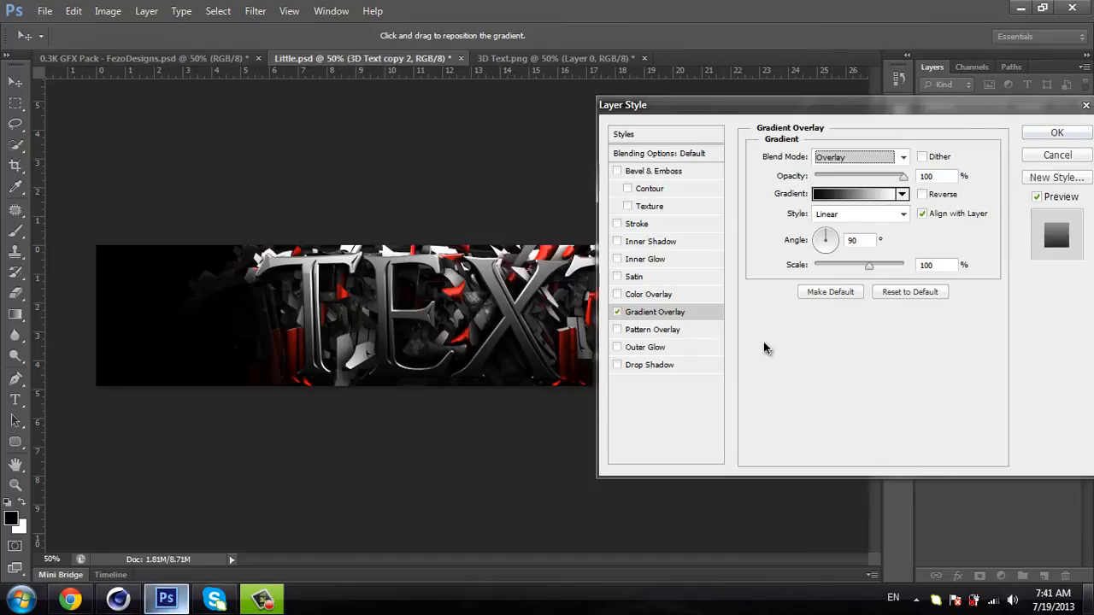
double_click(939, 176)
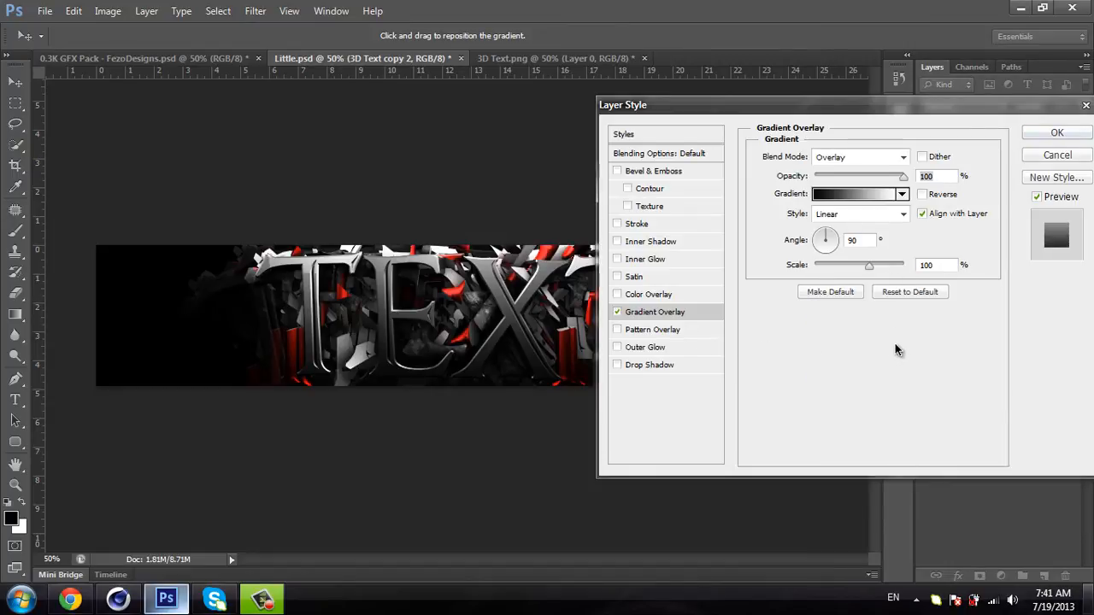
type("50")
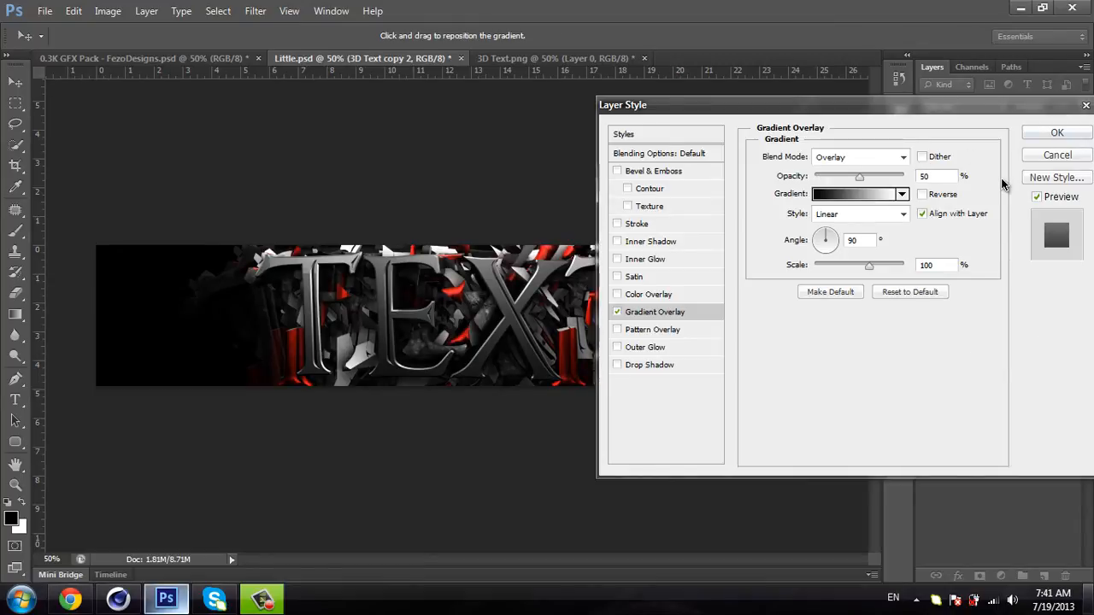
left_click(1056, 133)
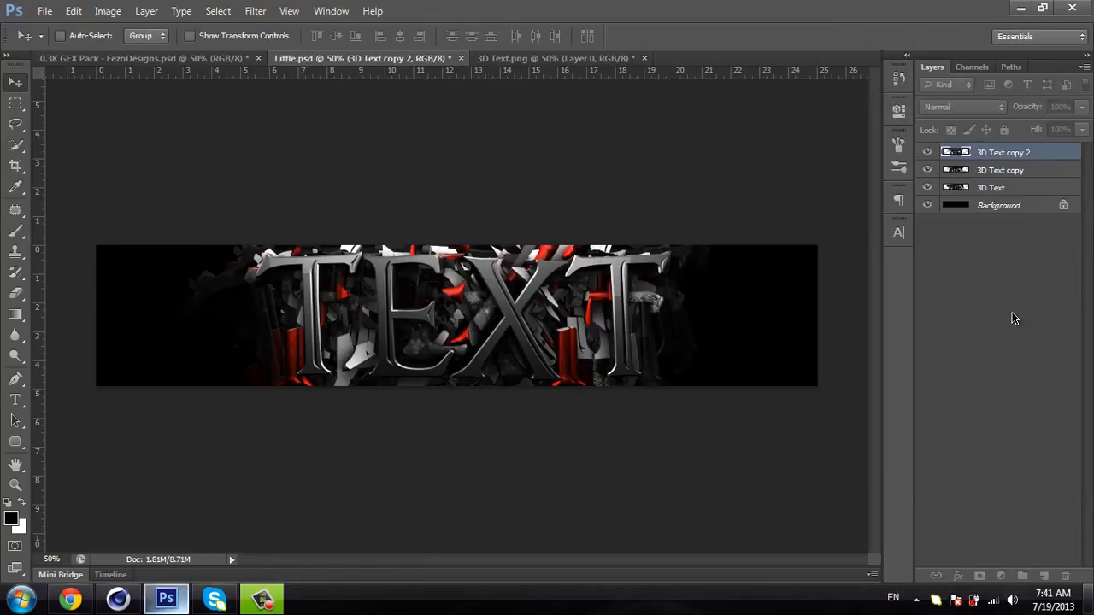
left_click(1013, 317)
left_click(1076, 153)
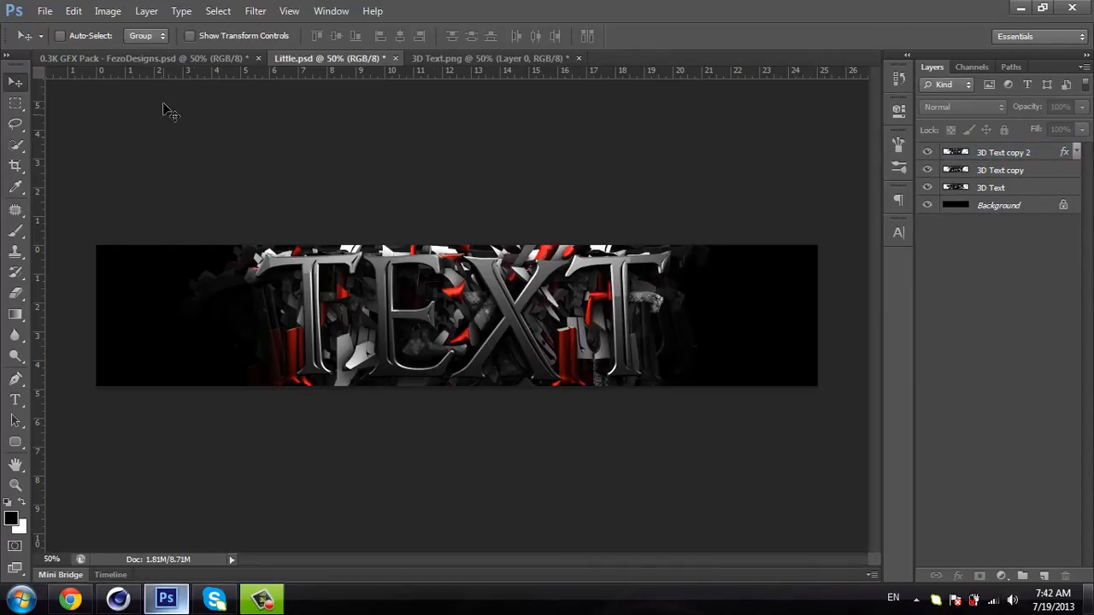
Step: Copy the Green group from the GFX pack's CC folder into Little.psd, make it visible and compare before and after
left_click(126, 59)
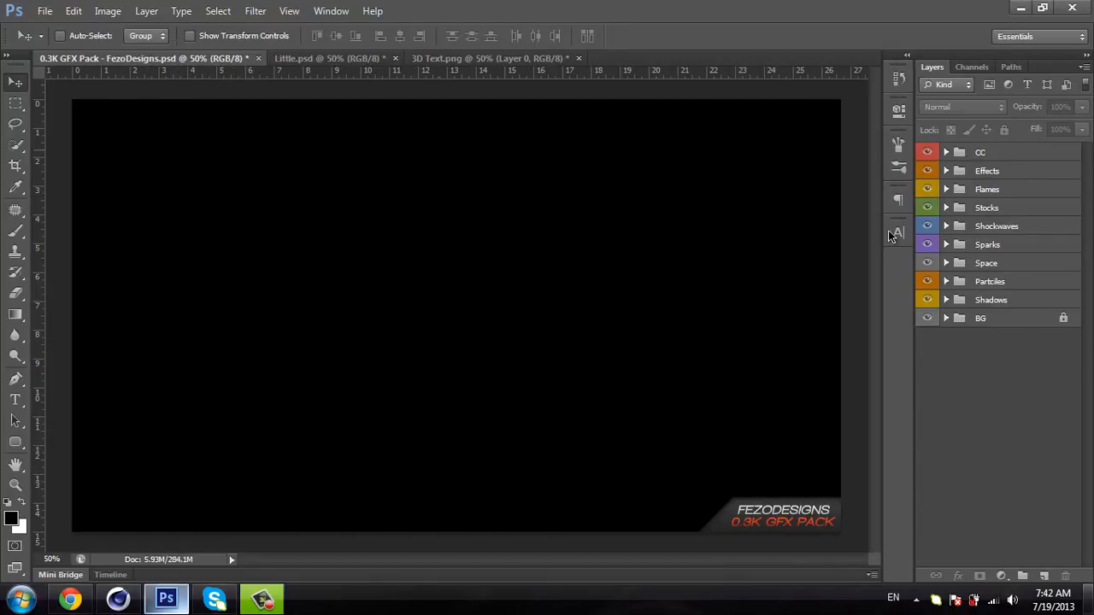
left_click(946, 152)
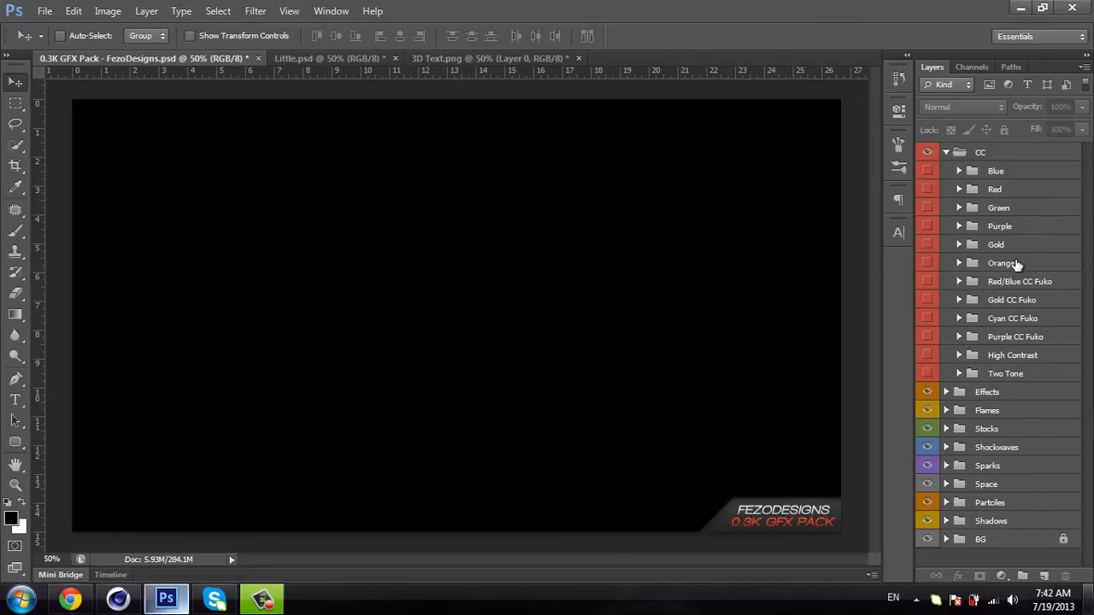
left_click(1010, 210)
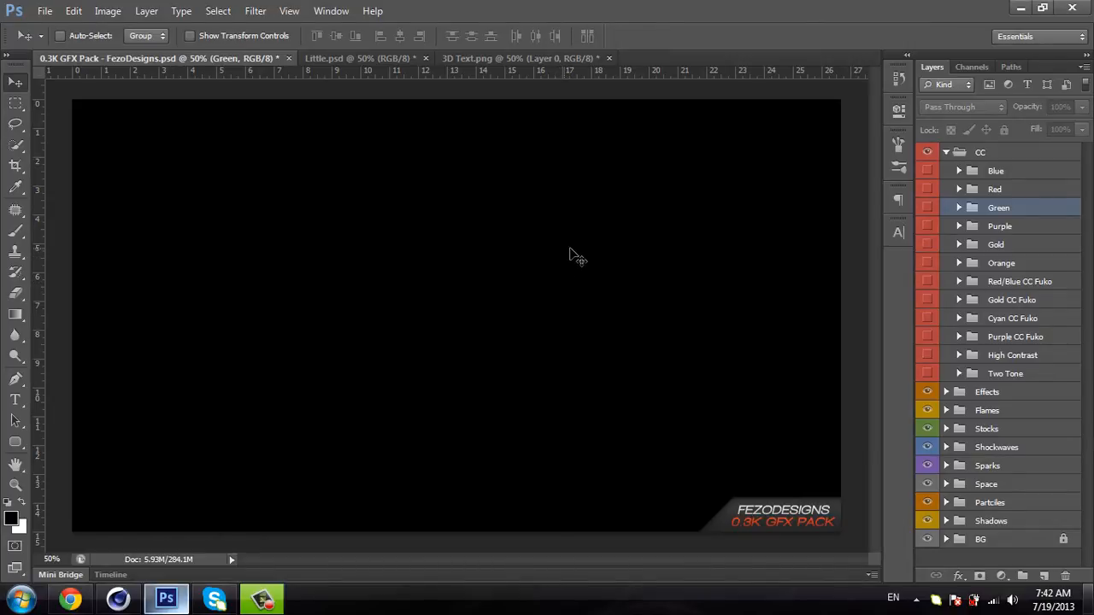
left_click_drag(533, 253, 458, 286)
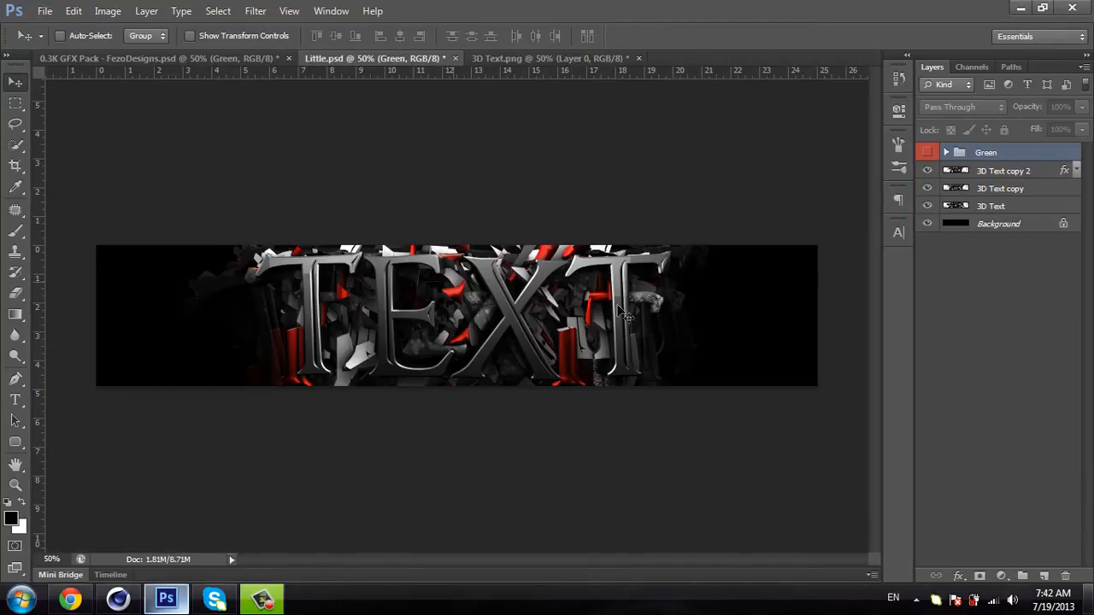
left_click(927, 152)
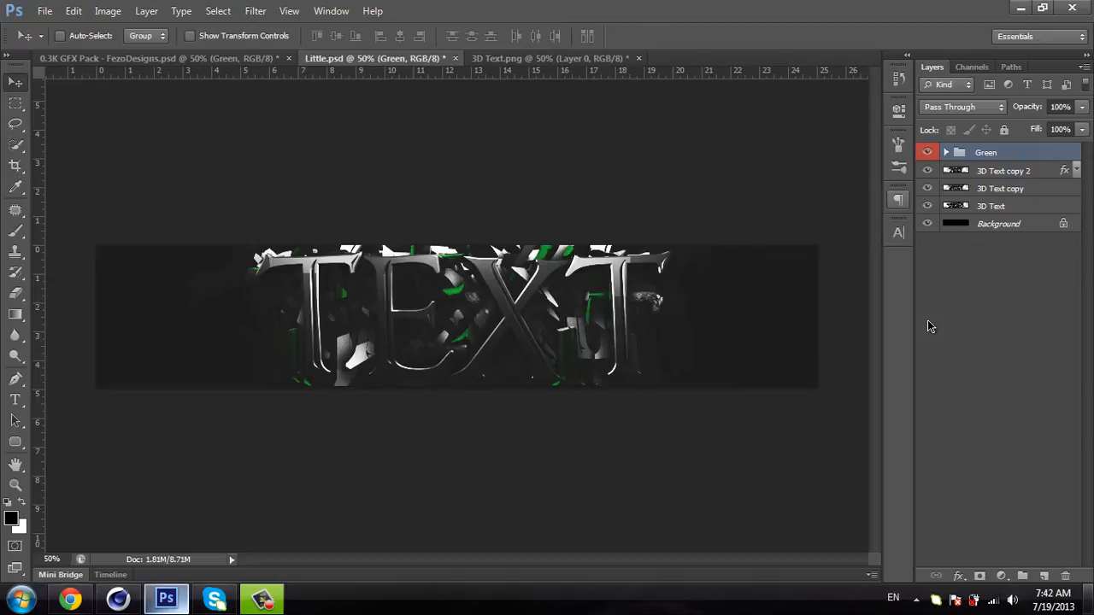
left_click(928, 152)
left_click(927, 152)
left_click(928, 153)
left_click(927, 152)
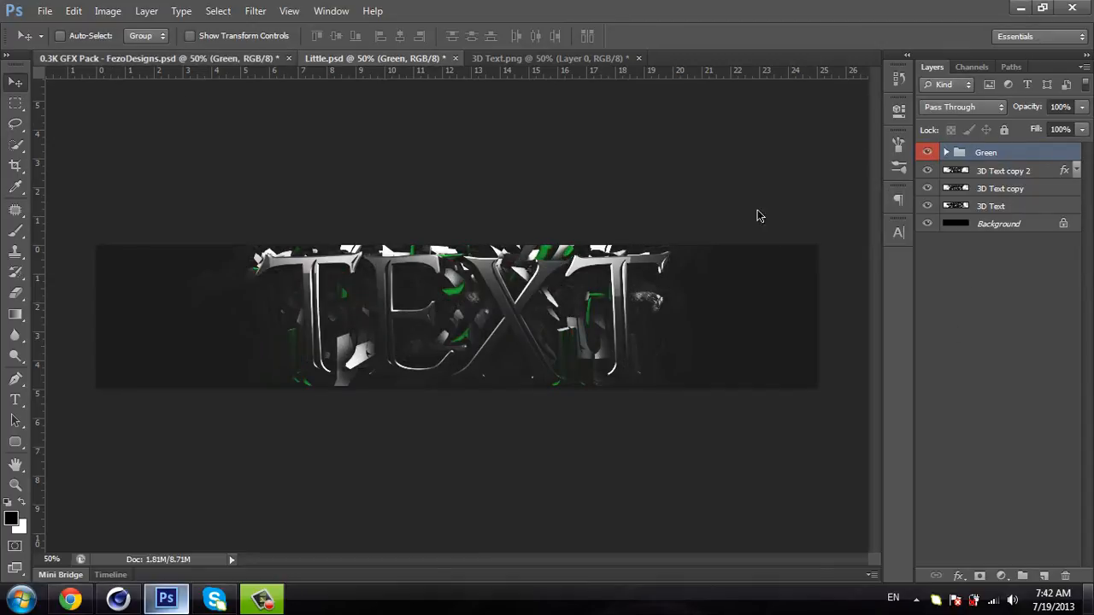
Step: Try the GFX pack's Gold color-correction group on Little.psd in place of Green, delete it and show Green again
key("ctrl+shift+Tab")
left_click(1000, 227)
left_click(995, 246)
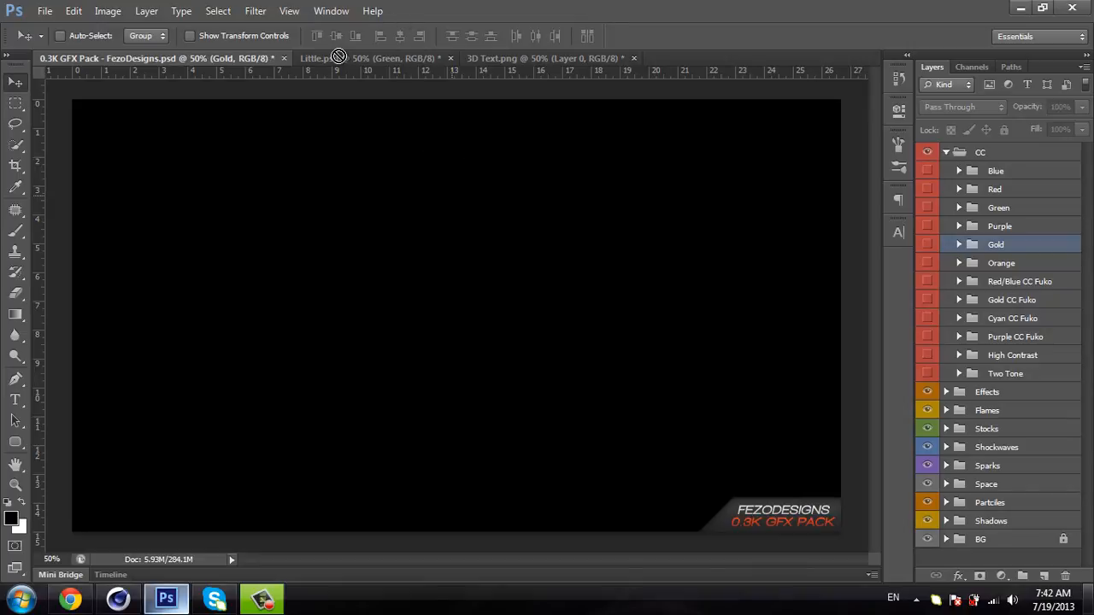
left_click_drag(339, 56, 367, 228)
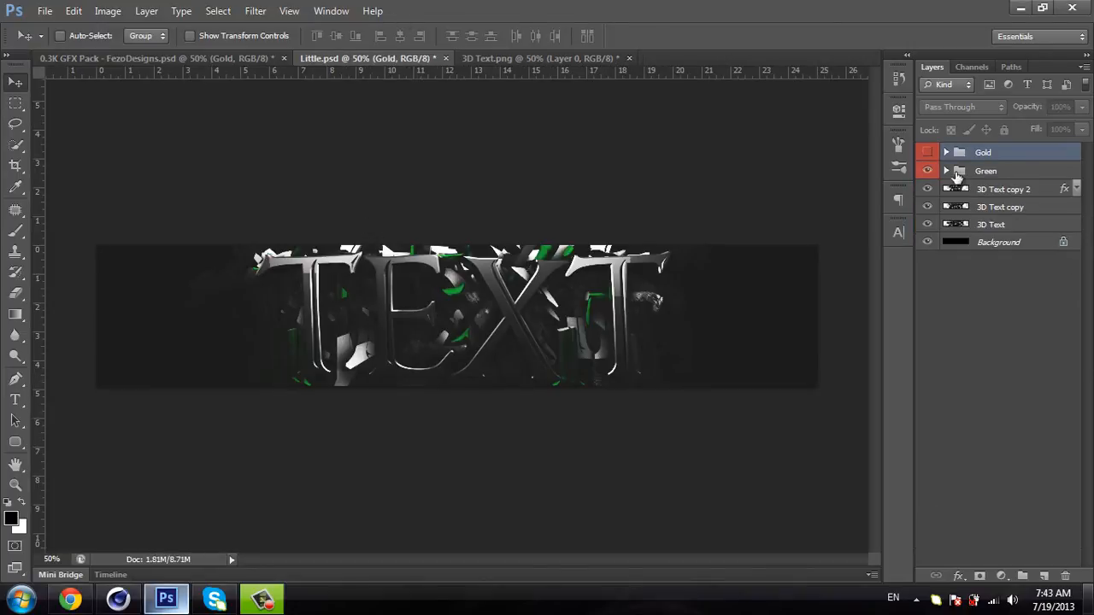
left_click(927, 171)
left_click(927, 152)
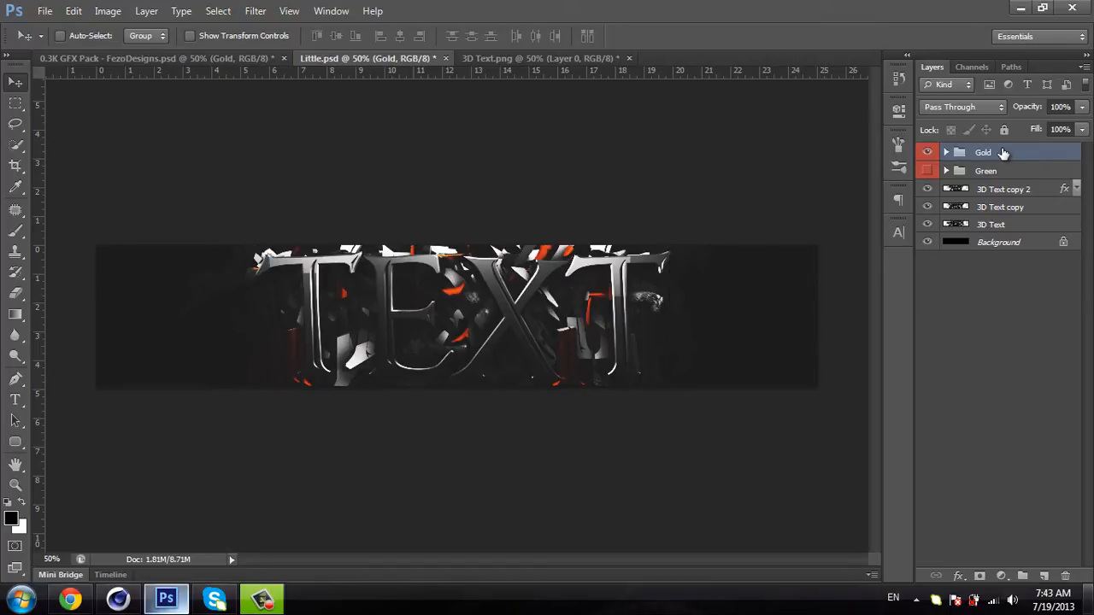
key("Delete")
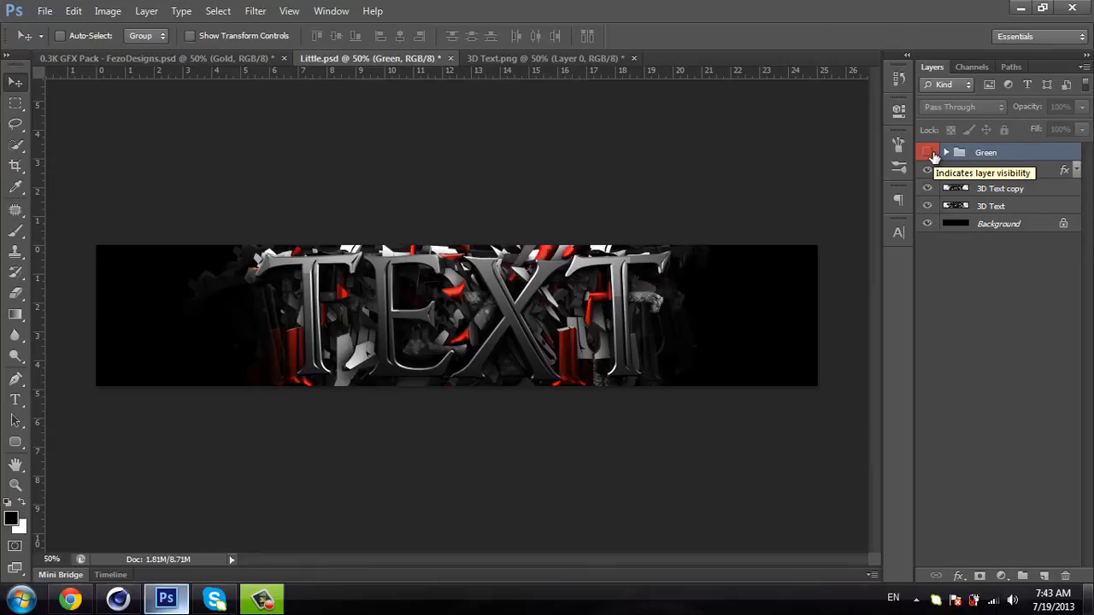
left_click(928, 153)
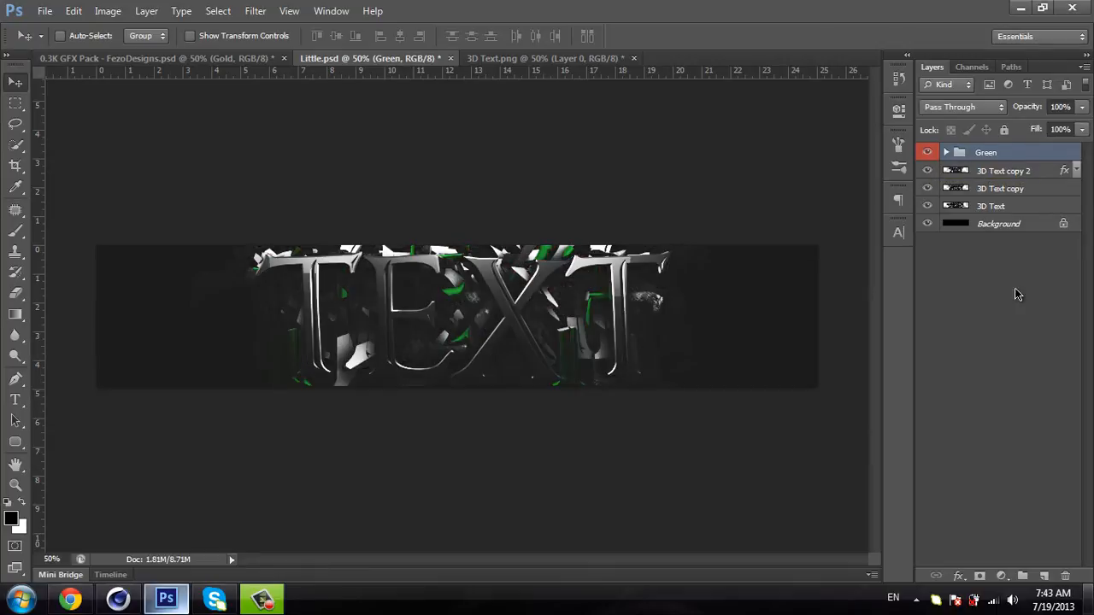
Step: Examine the color fill and adjustment layers with their masks inside the Green group
left_click(945, 153)
left_click(989, 173)
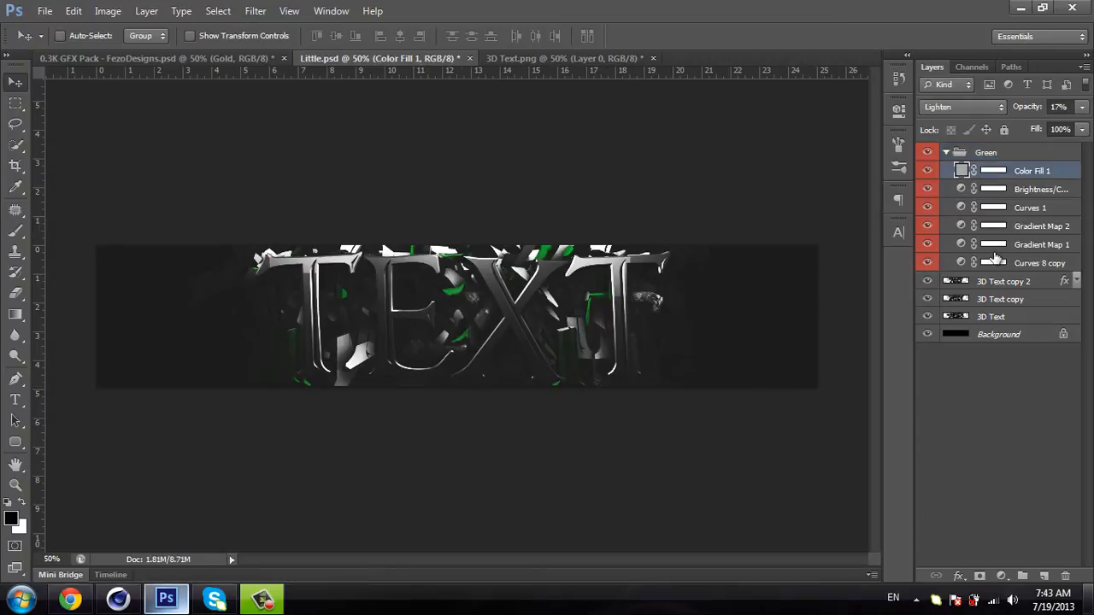
left_click(993, 244)
left_click(991, 174)
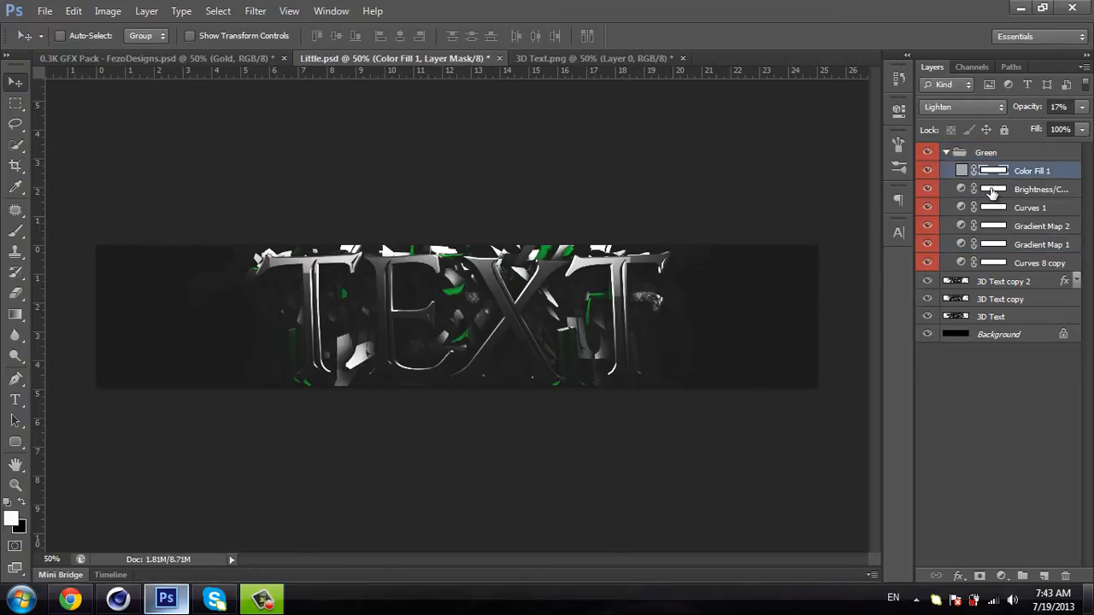
left_click(993, 190)
left_click(994, 177)
left_click(995, 246)
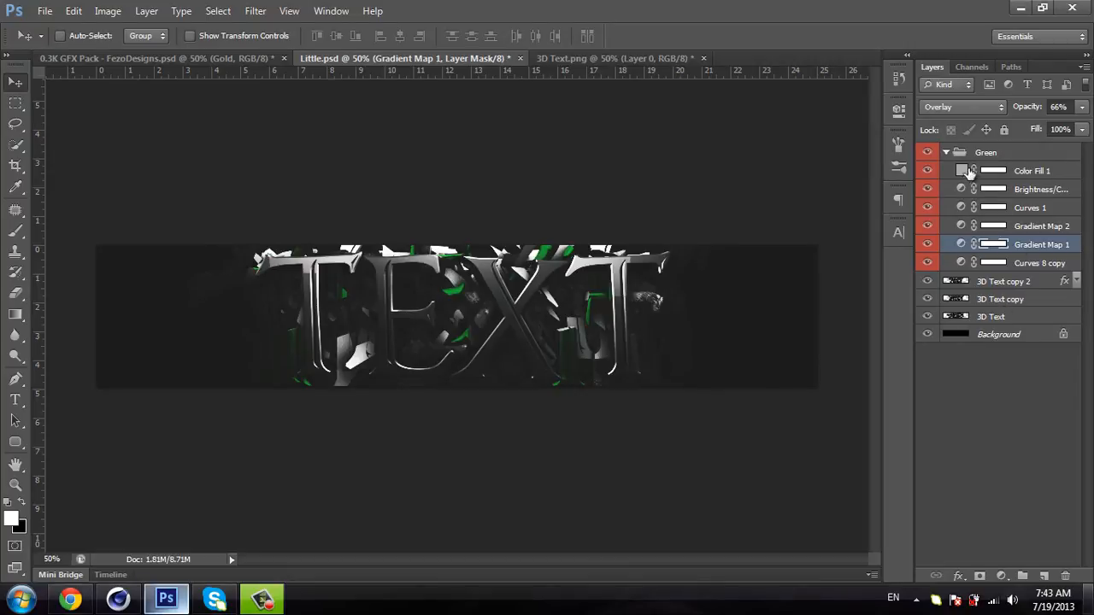
left_click(1032, 173)
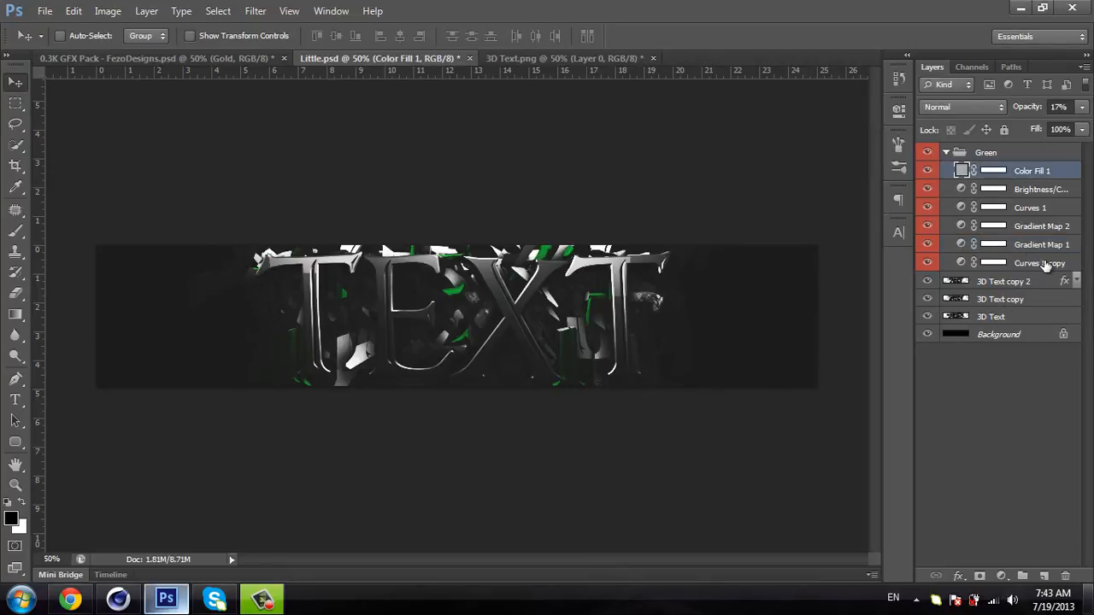
left_click(1034, 263)
Step: Try raising the Color Fill 1 layer's opacity to 42%, revert it and collapse the Green group
left_click(1018, 175)
mouse_move(1030, 109)
left_mouse_down()
mouse_move(1070, 110)
mouse_move(1046, 109)
left_mouse_up()
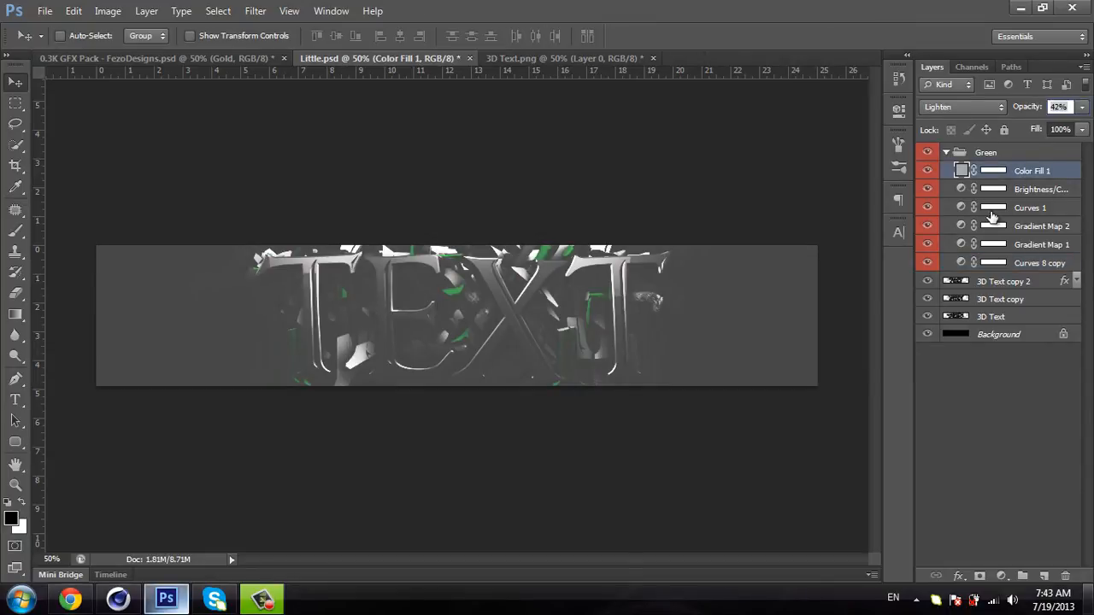
key("Return")
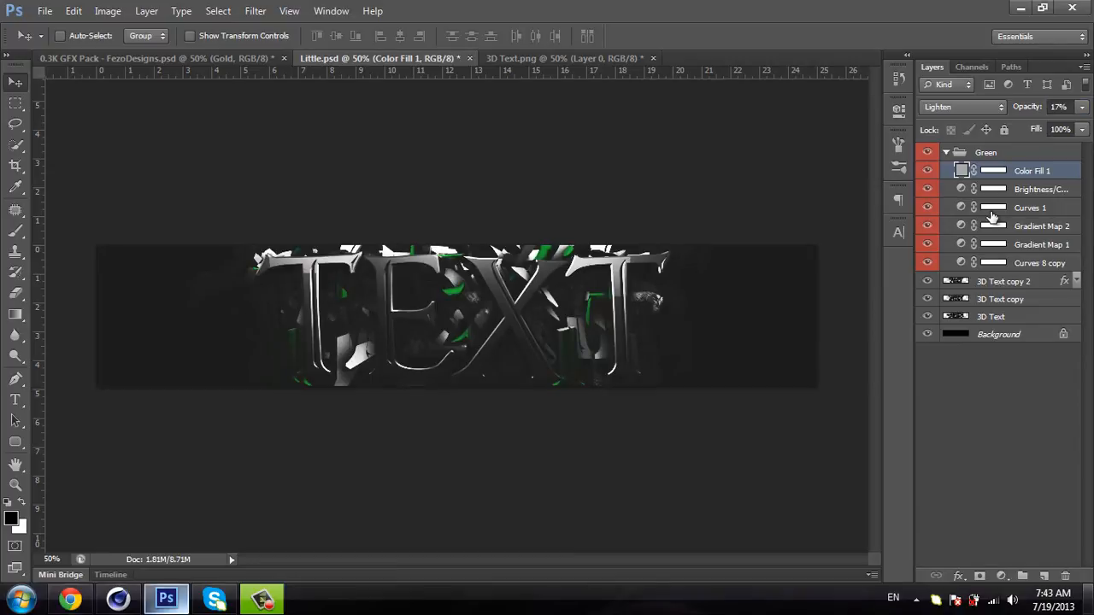
left_click(946, 153)
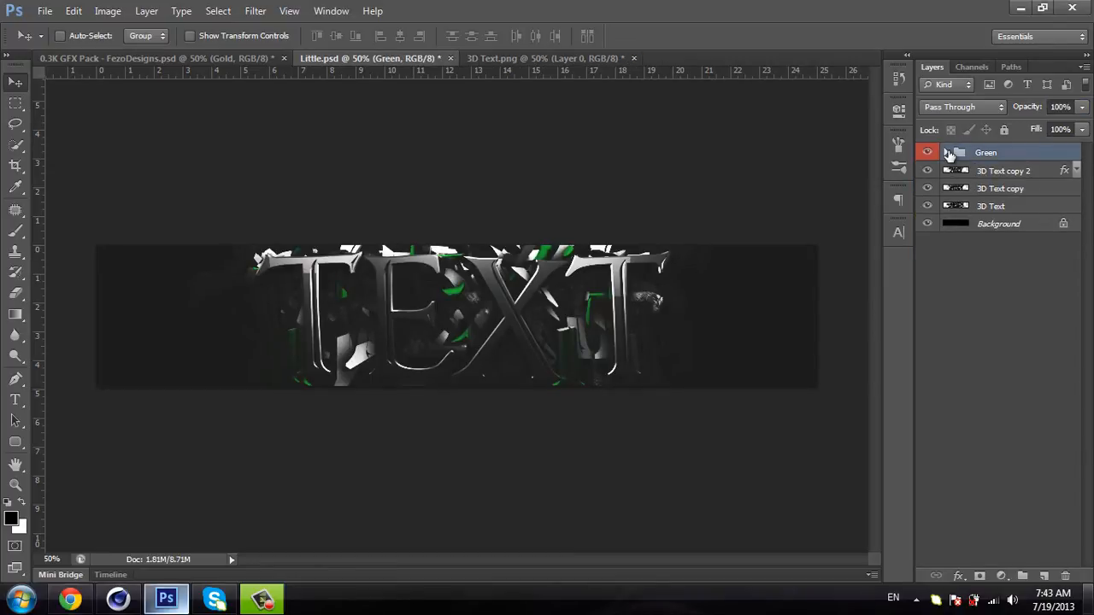
left_click(964, 343)
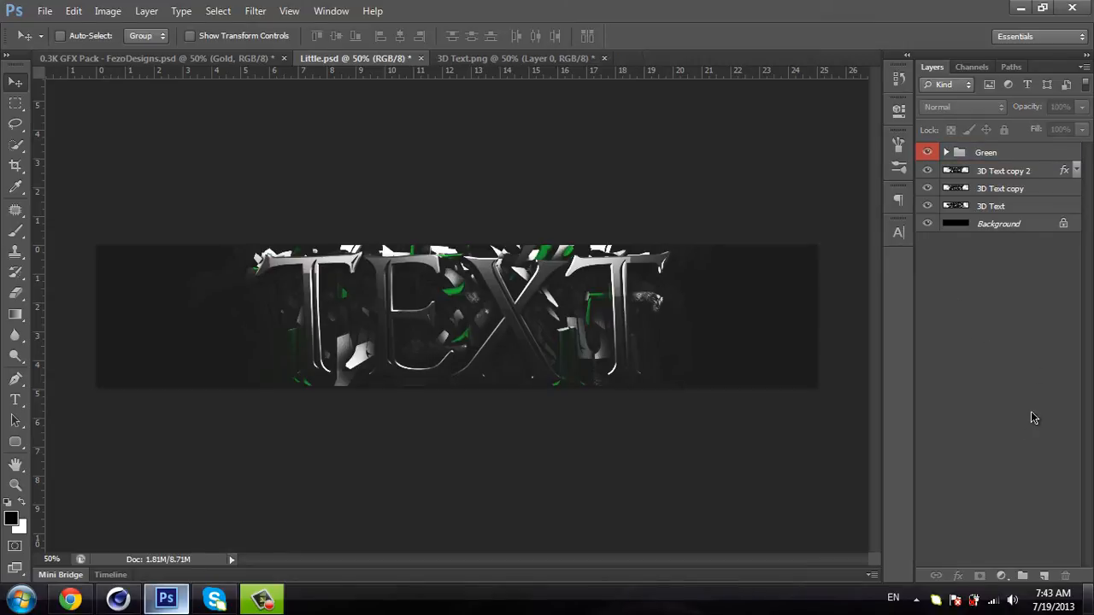
Step: Switch to the GFX pack document, collapse its CC folder and expand the Effects folder
left_click(85, 60)
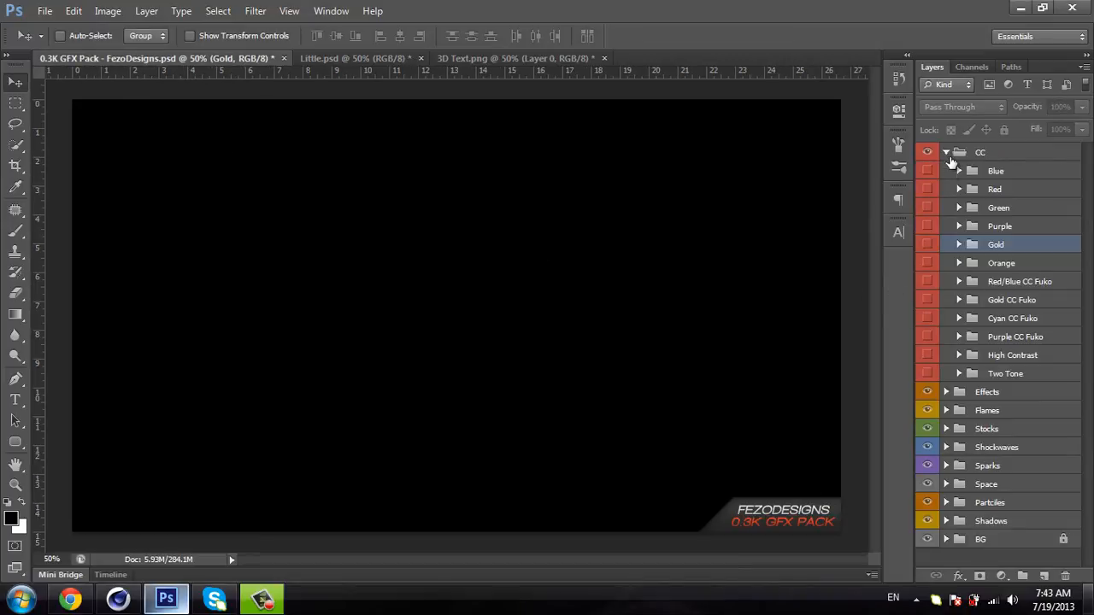
left_click(946, 153)
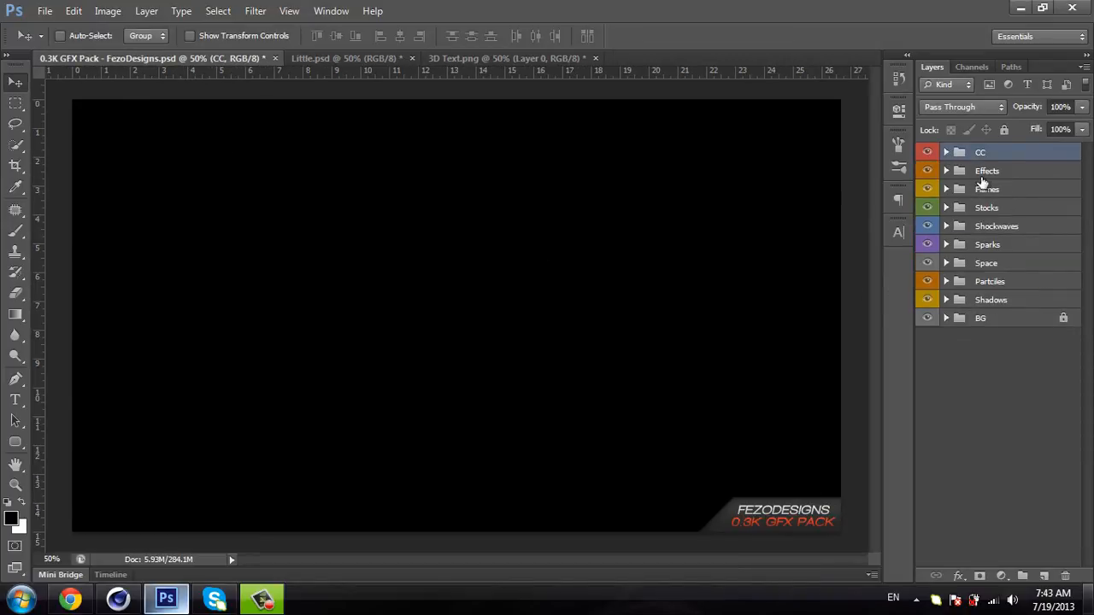
left_click(996, 210)
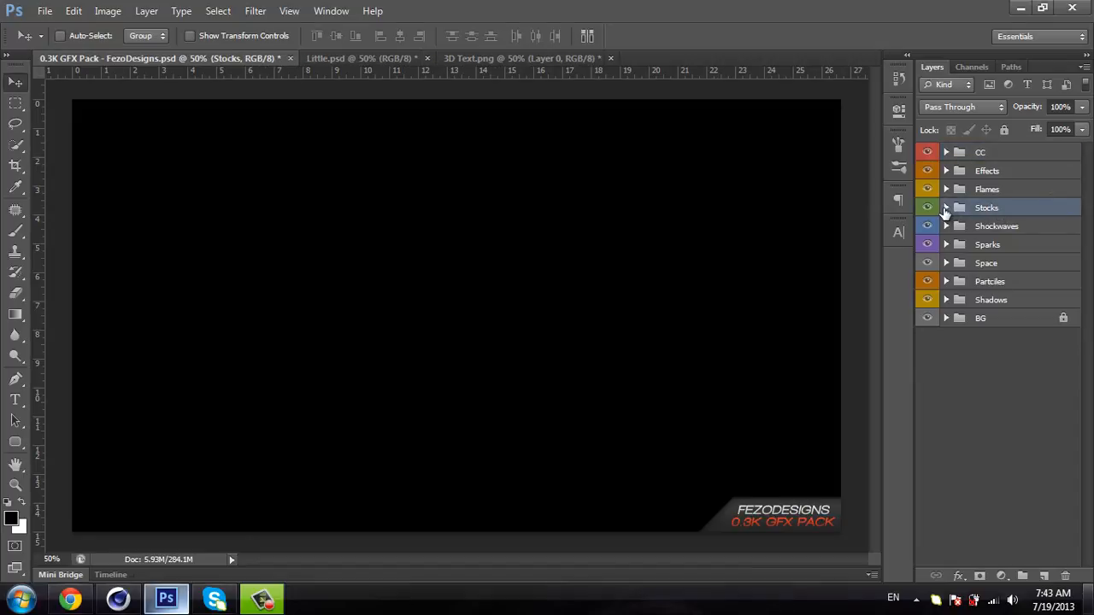
left_click(951, 174)
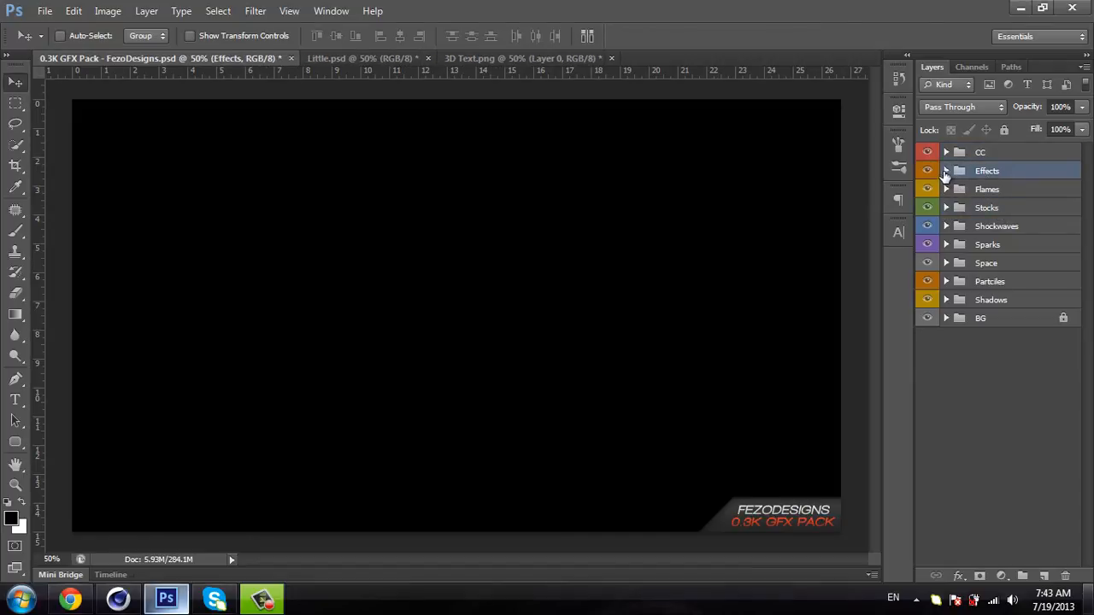
left_click(947, 173)
scroll(996, 367, "down", 2)
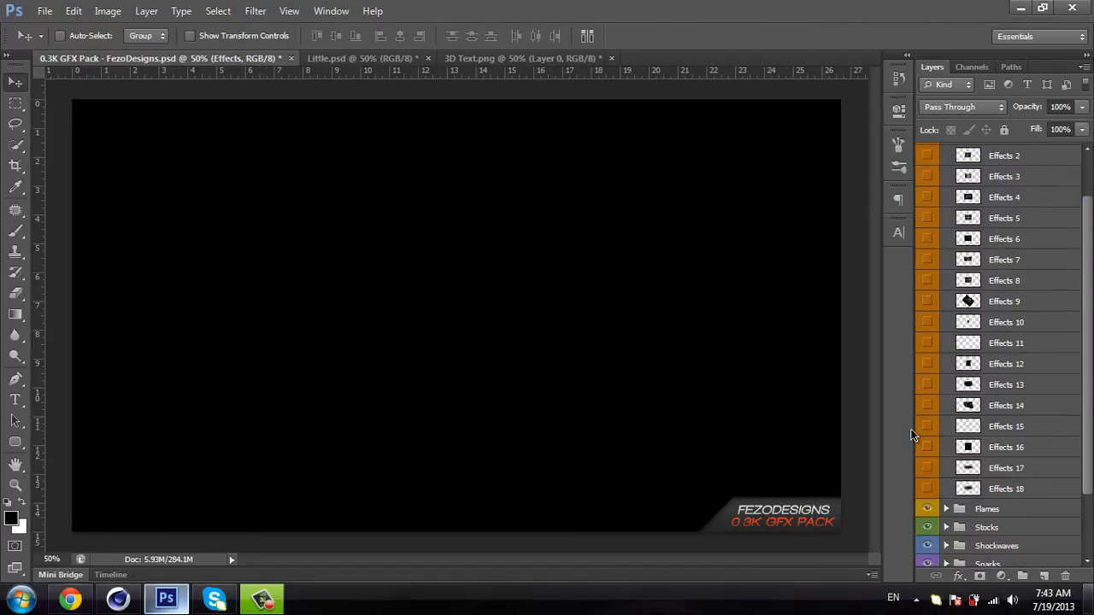
Step: Preview the Effects 15, 16 and 17 layers one at a time, hiding each again
left_click(927, 432)
left_click(928, 432)
left_click(929, 447)
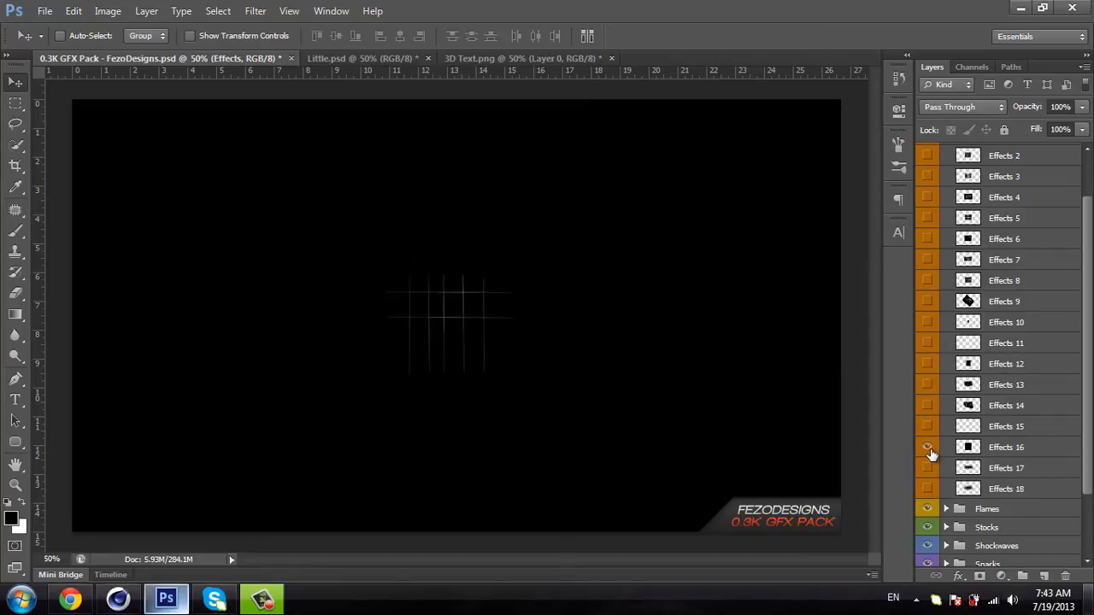
left_click(929, 447)
left_click(929, 468)
left_click(928, 468)
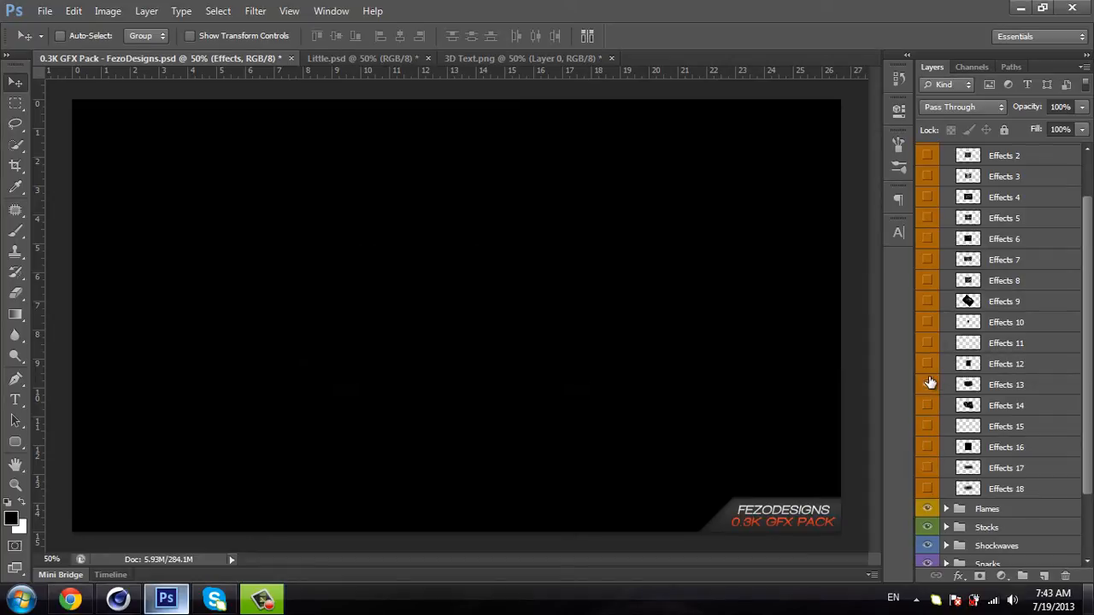
Step: Show the Effects 13 layer, copy it into Little.psd and place it over the banner's left end
left_click(928, 385)
left_click(928, 385)
left_click(928, 385)
left_click(1000, 385)
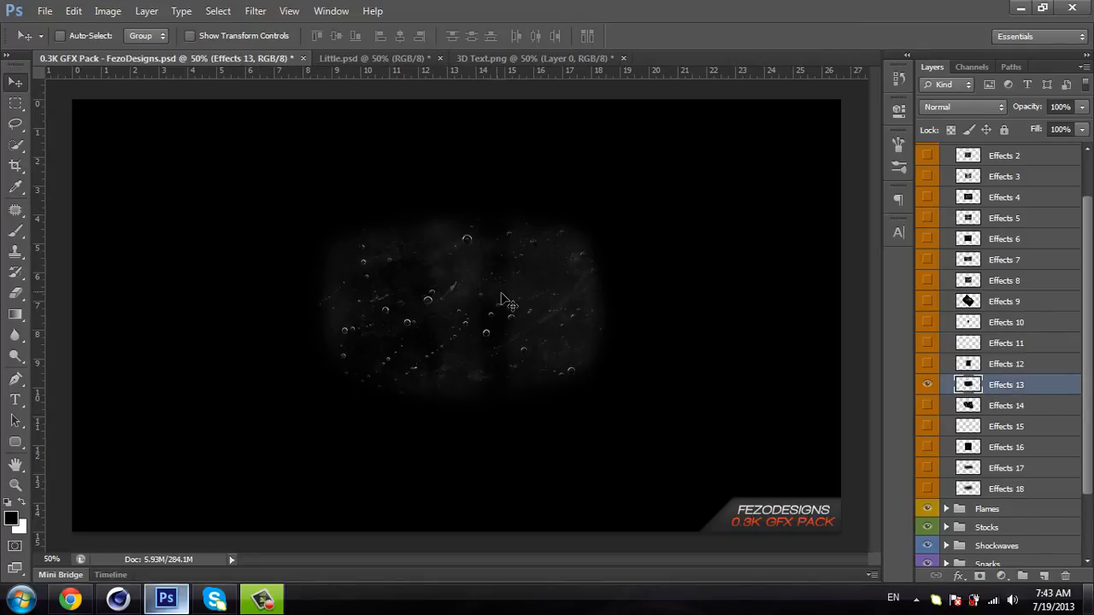
left_click_drag(453, 301, 322, 293)
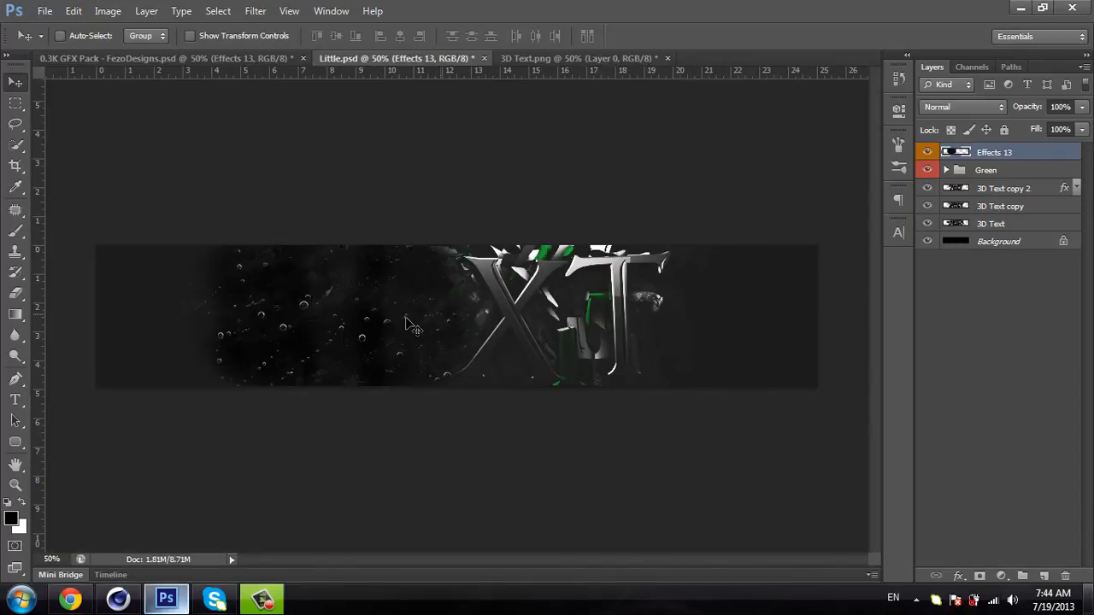
left_click_drag(366, 328, 253, 332)
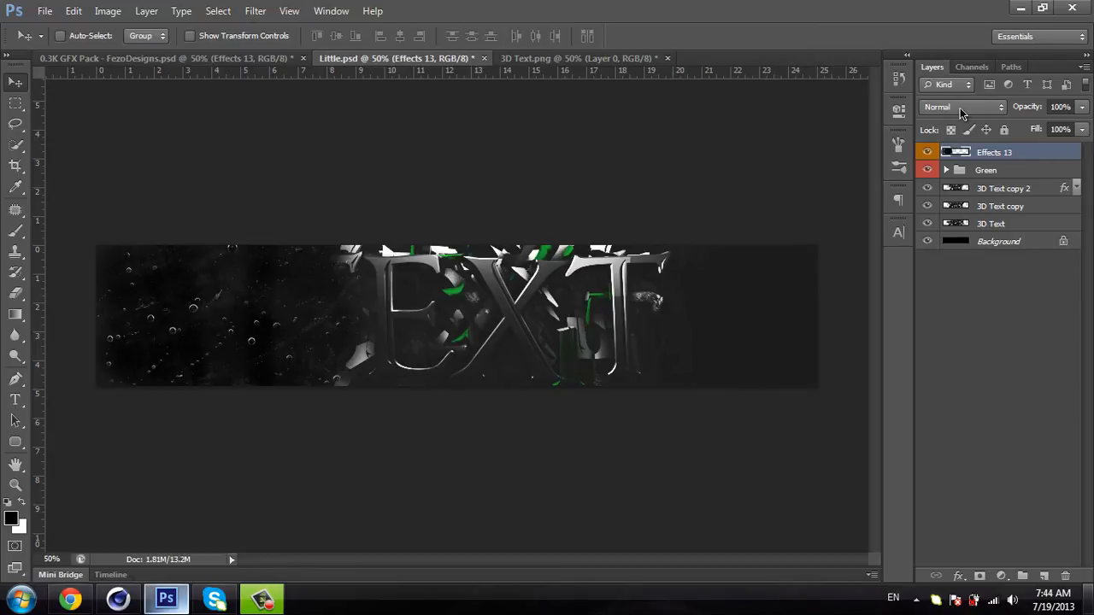
Step: Set the Effects 13 layer's blend mode to Screen and move it below the Green group
left_click(961, 113)
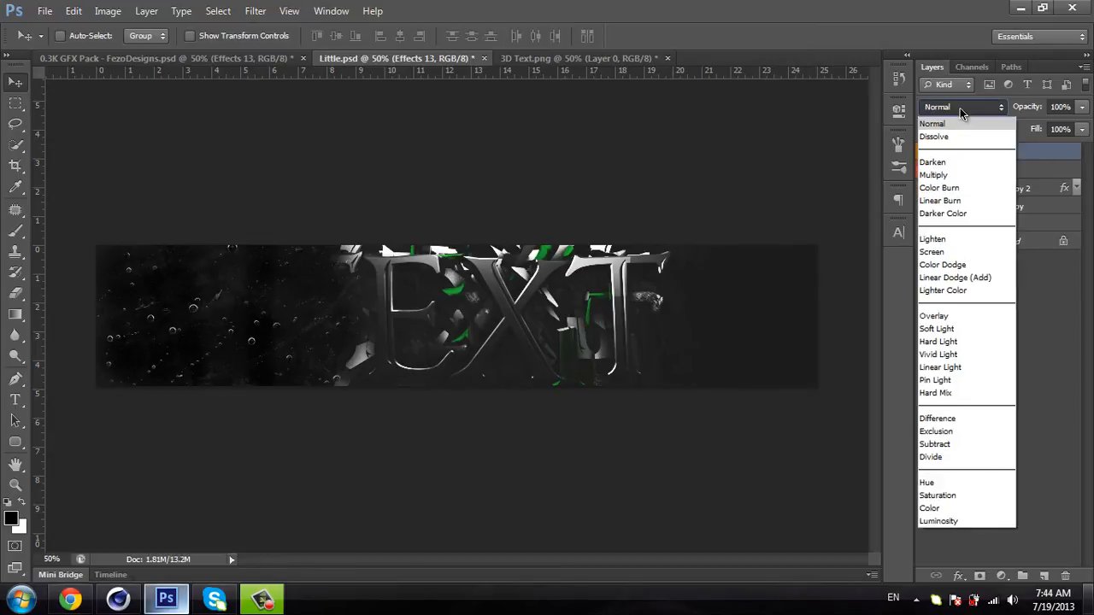
left_click(943, 249)
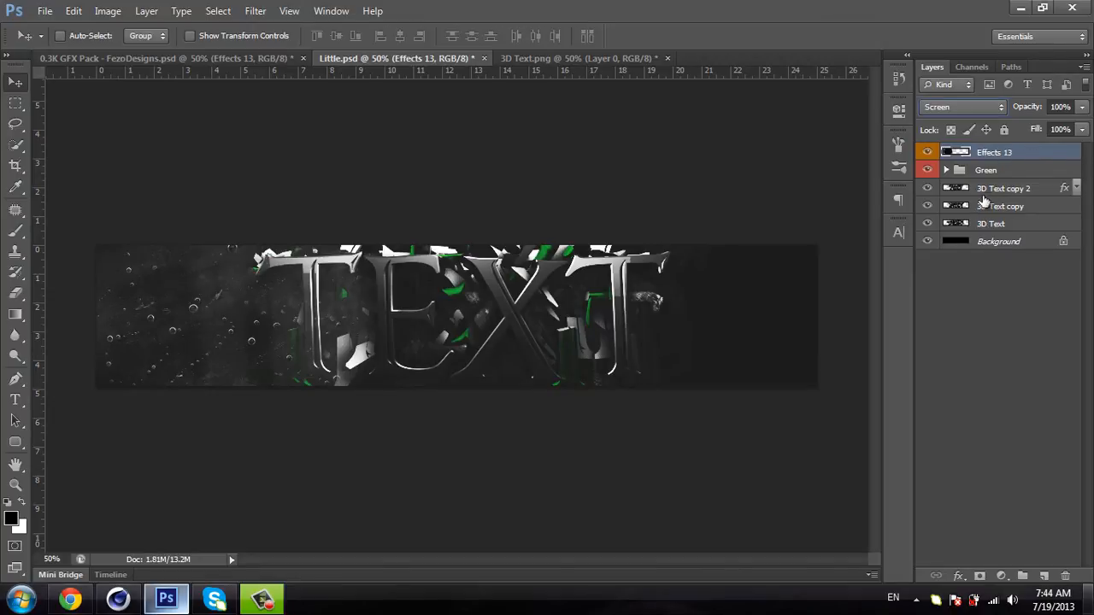
left_click_drag(1037, 161, 1022, 183)
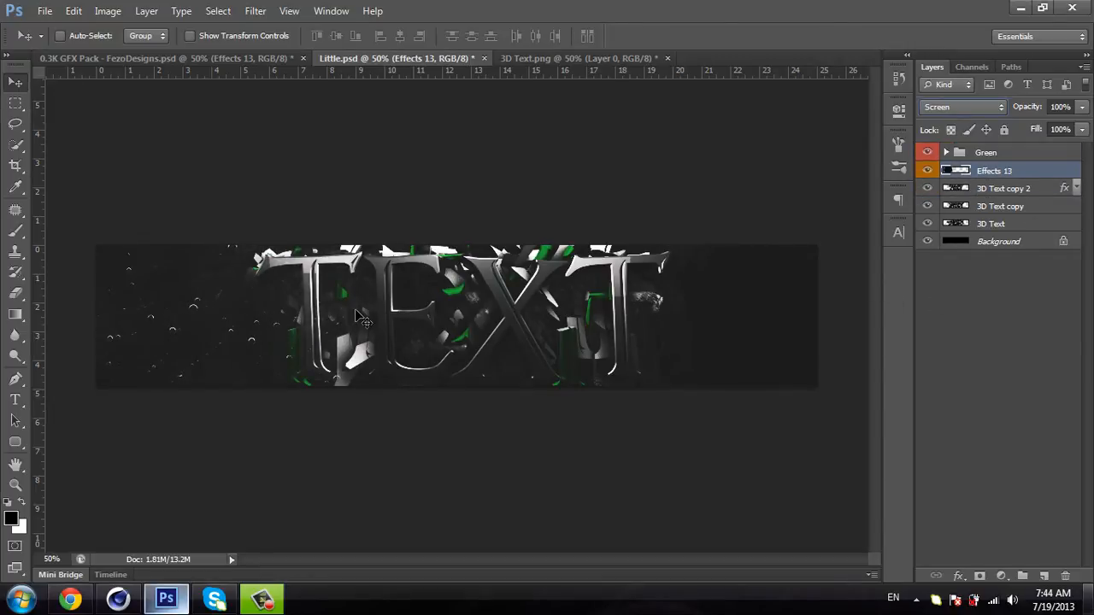
Step: Duplicate the Effects 13 layer twice, placing one copy over the middle of the text and the other over the banner's right end
key("ctrl+j")
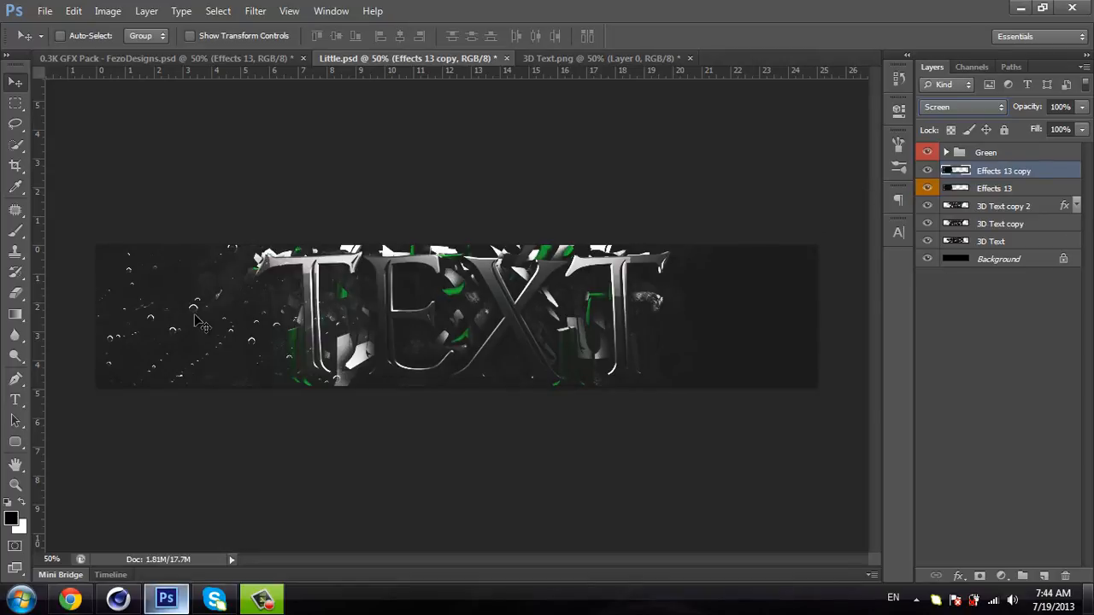
left_click_drag(186, 332, 357, 332)
key("ctrl+j")
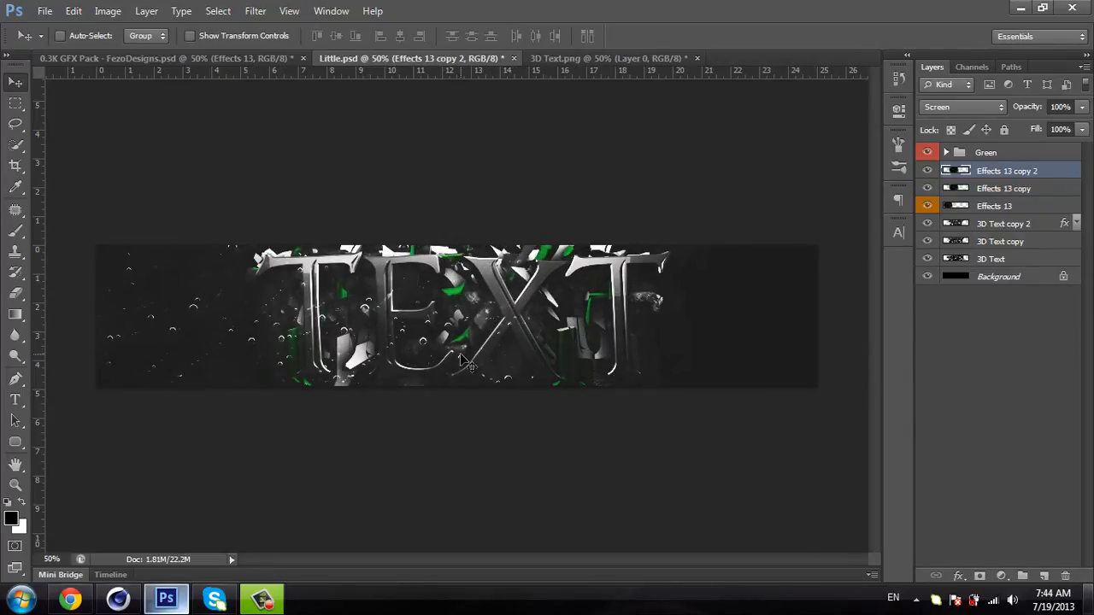
left_click_drag(540, 325, 668, 319)
left_click(1016, 193)
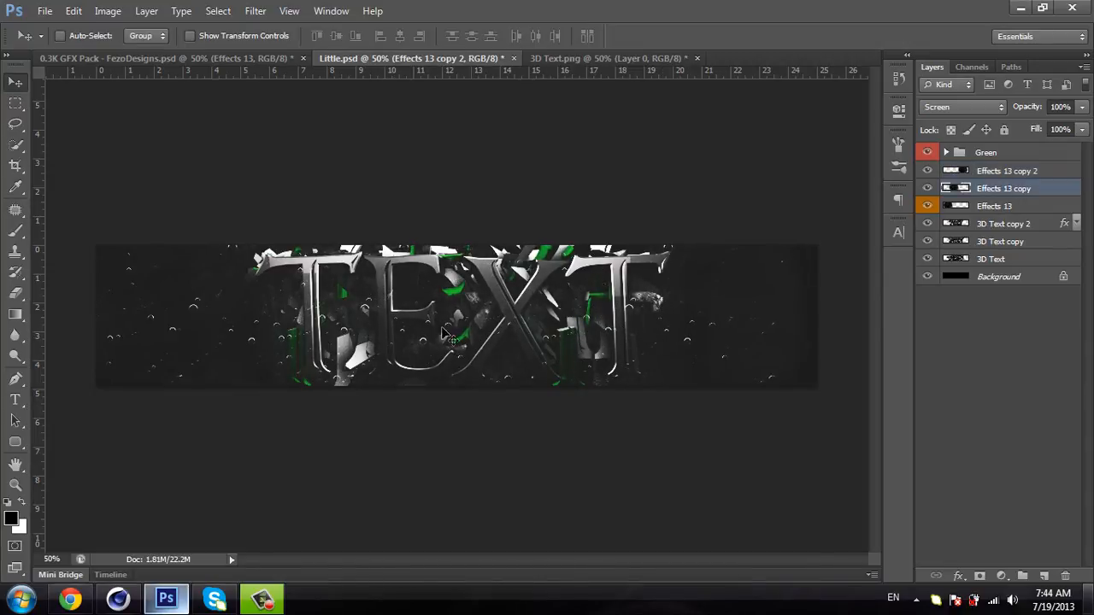
left_click_drag(412, 337, 436, 336)
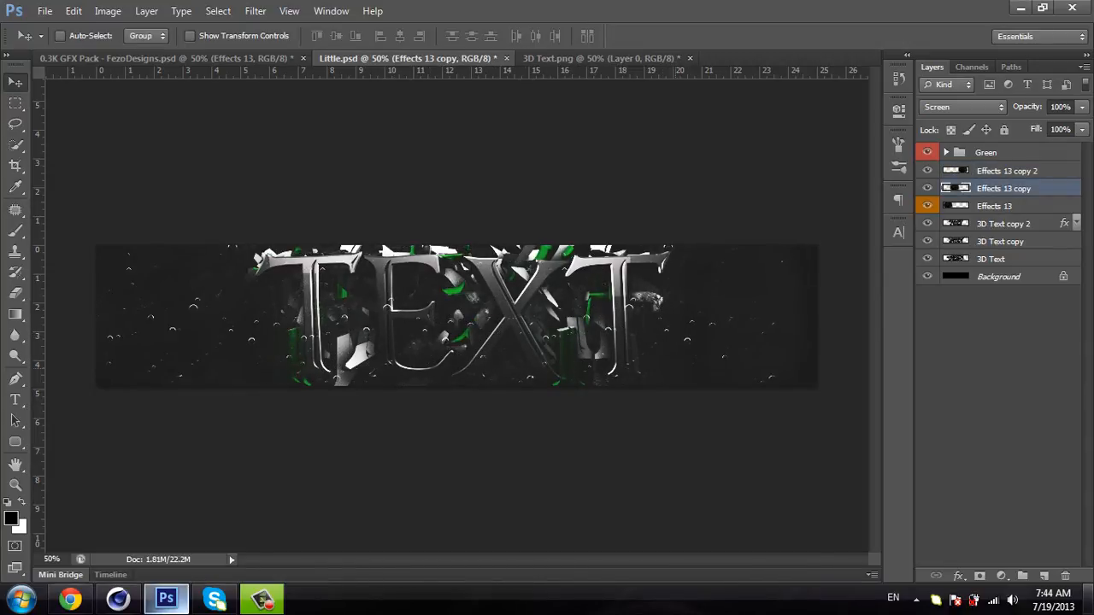
Step: Compare the banner with and without the outer particle layers, Effects 13 and Effects 13 copy 2
left_click(994, 173)
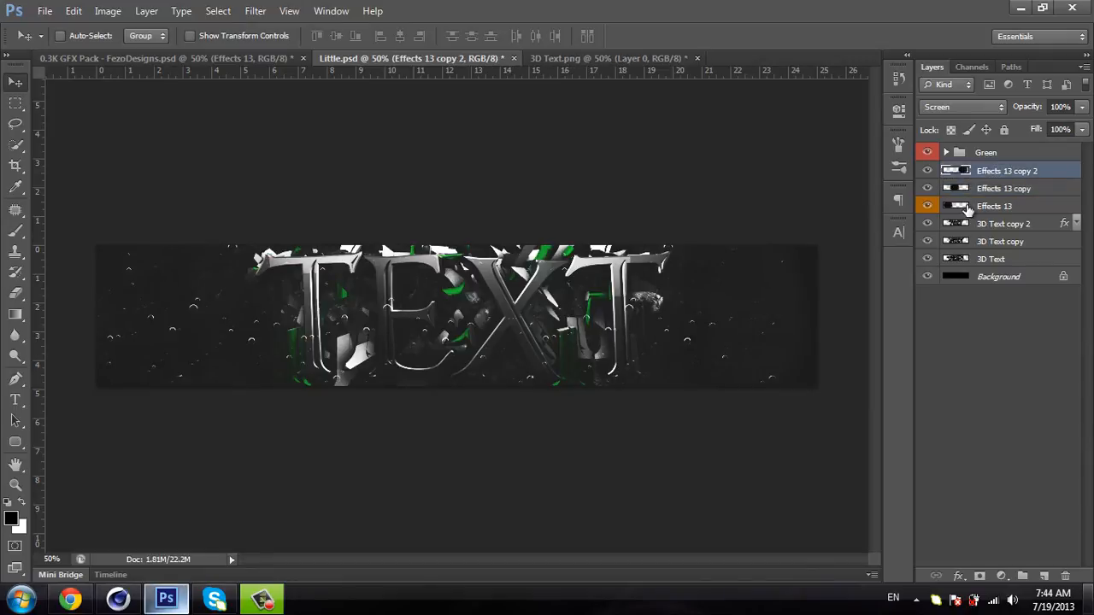
left_click(927, 172)
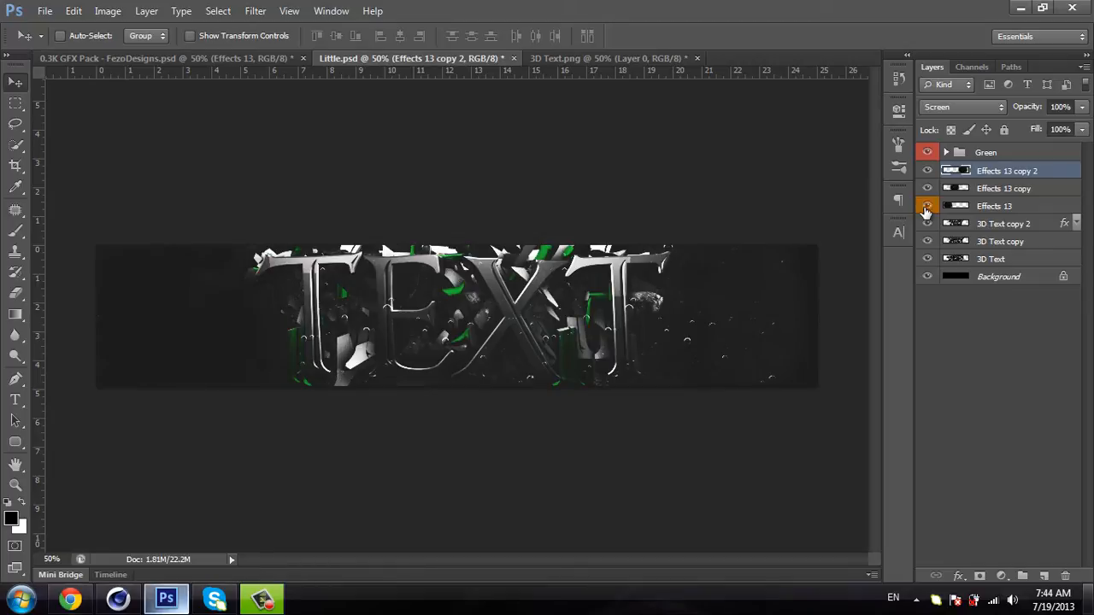
left_click(925, 208)
left_click(924, 171)
left_click(926, 171)
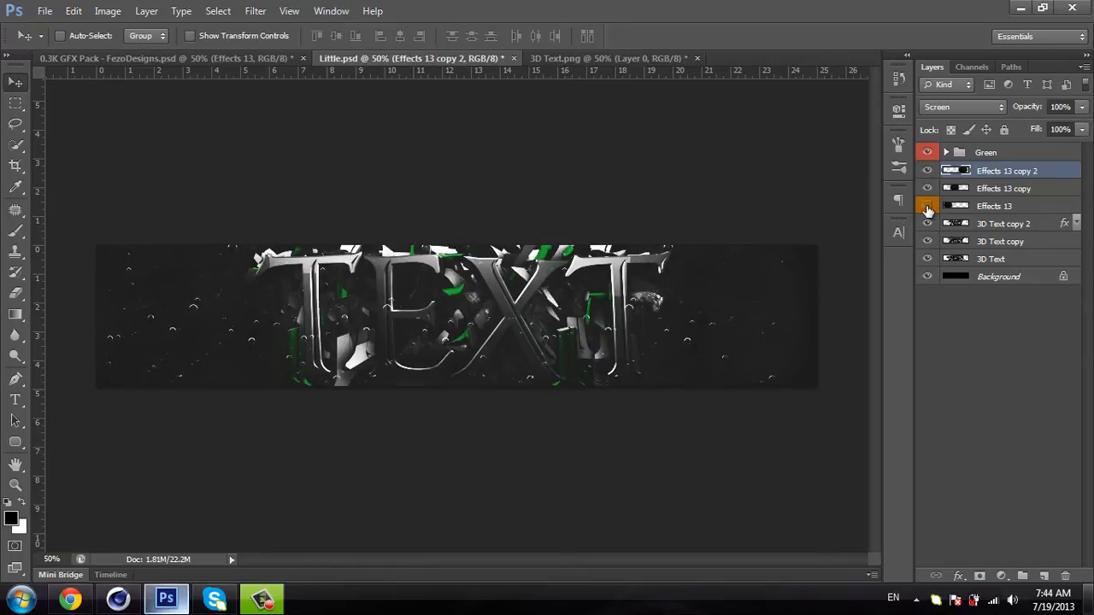
left_click(928, 208)
left_click(928, 207)
left_click(927, 208)
left_click(928, 207)
left_click(928, 172)
Step: Set the opacity of the Effects 13 and Effects 13 copy 2 layers to 50%
left_click(1024, 205)
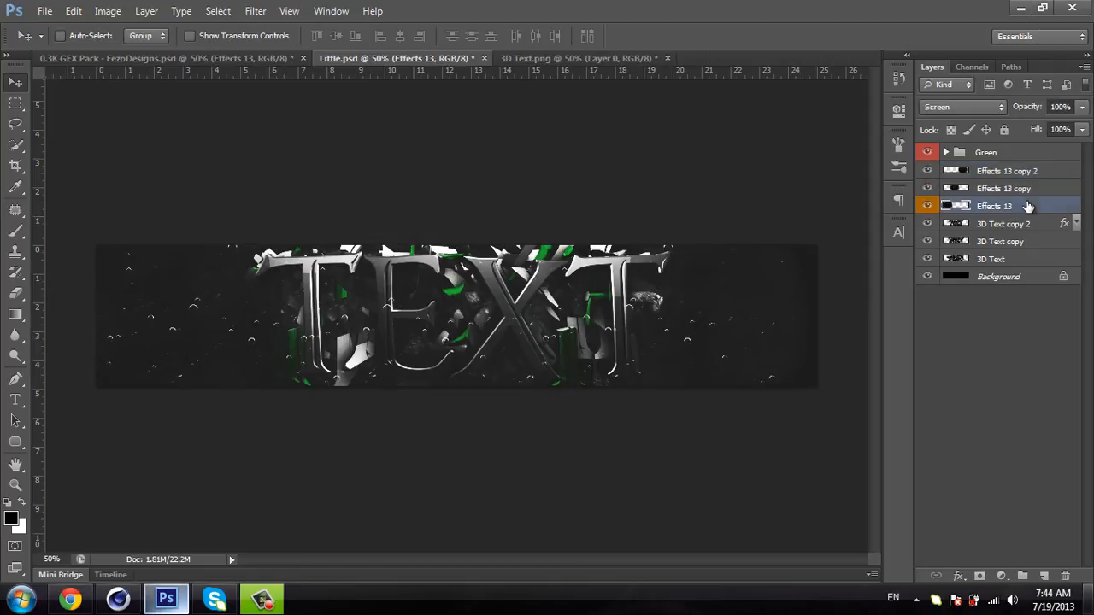
left_click(1028, 173, "ctrl")
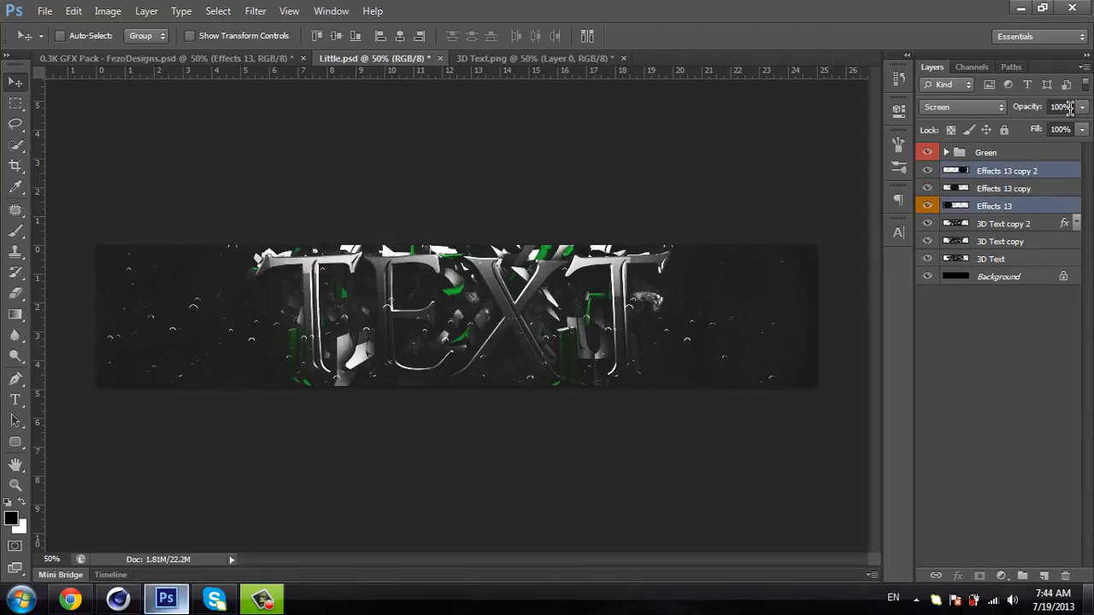
left_click_drag(1068, 108, 1000, 209)
type("50")
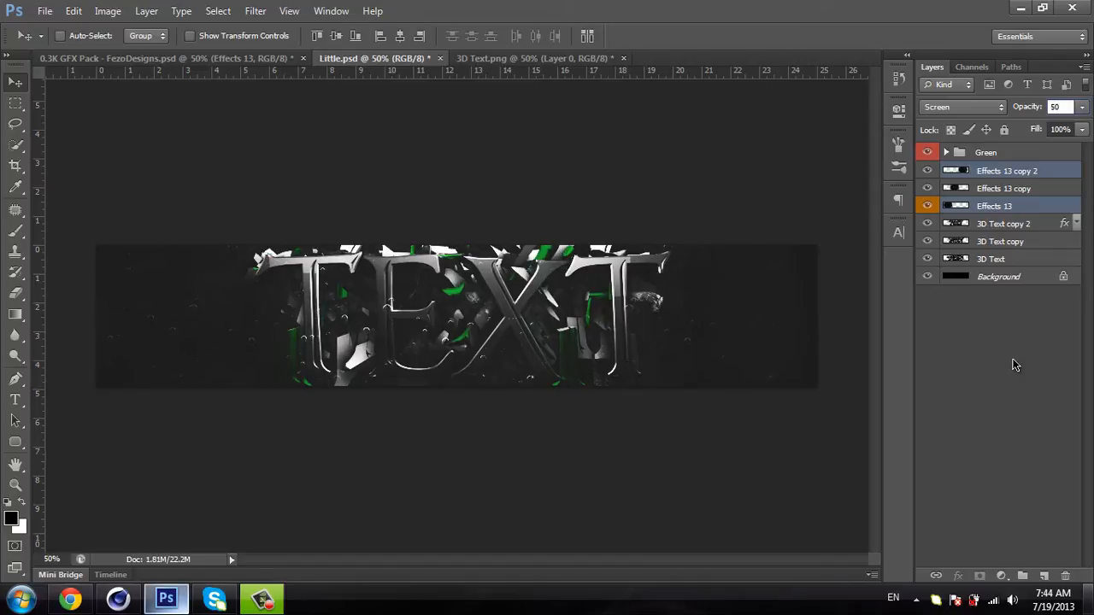
key("Return")
Step: Compare the text with and without the middle particle layer, Effects 13 copy
left_click(955, 190)
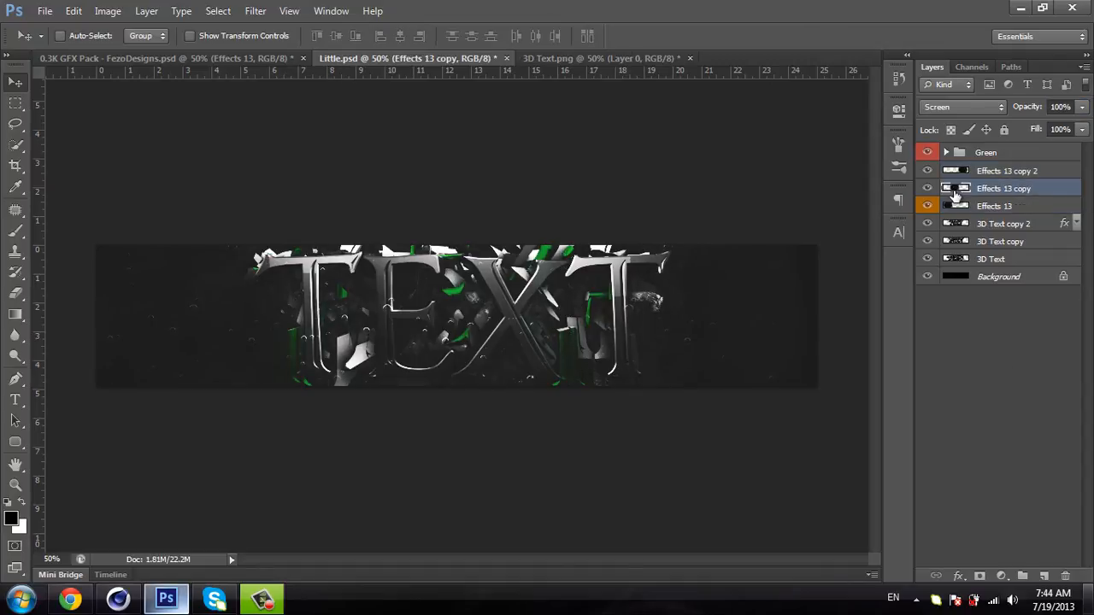
left_click(929, 189)
left_click(928, 189)
left_click(926, 189)
left_click(926, 188)
left_click(927, 189)
left_click(926, 189)
Step: Set the Effects 13 copy layer's opacity to 66%
left_click(1061, 106)
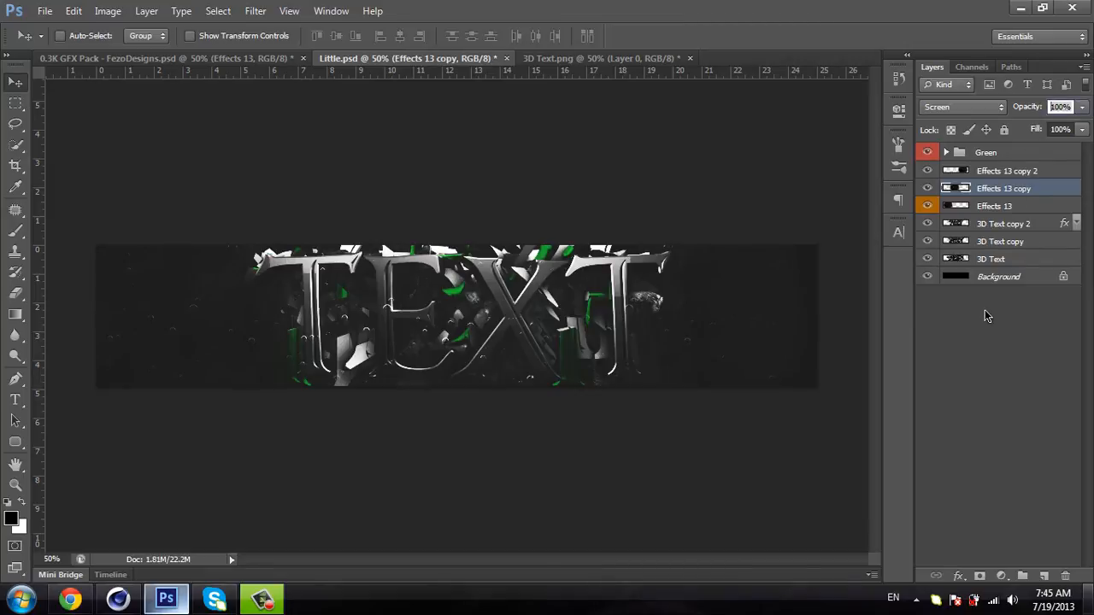
type("75")
key("BackSpace")
key("BackSpace")
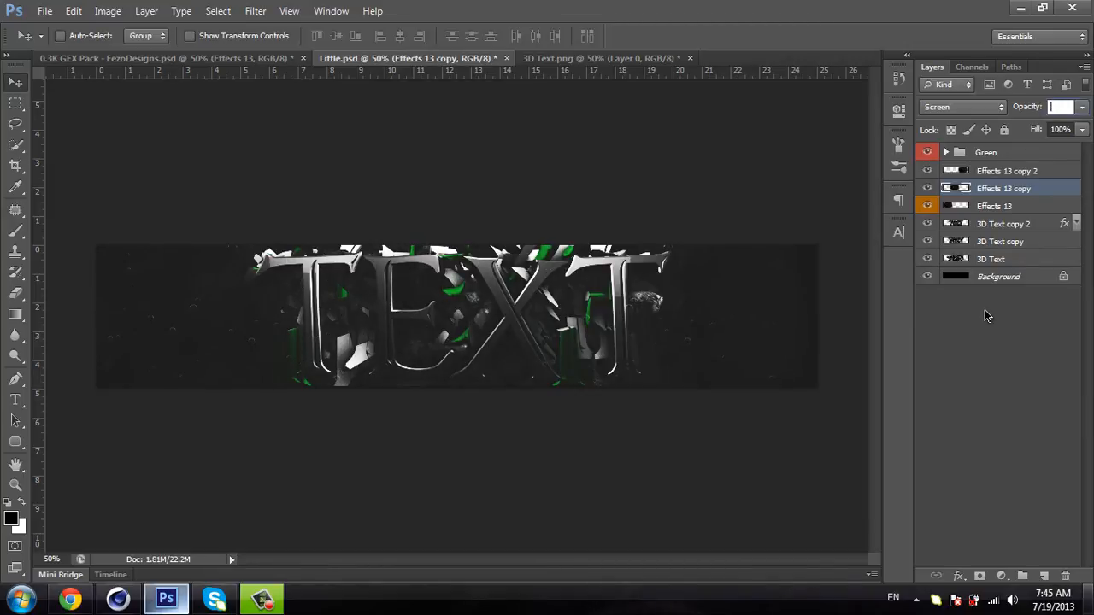
type("66")
key("Return")
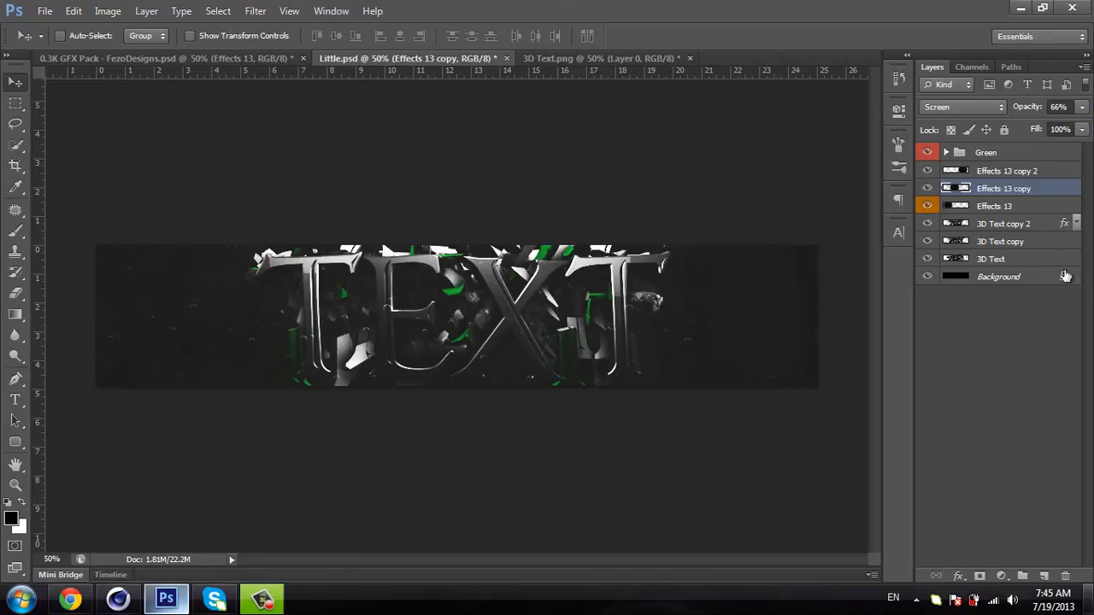
Step: Merge the three Effects 13 layers, set the merged layer's blend mode to Screen and deselect it
left_click(1011, 206)
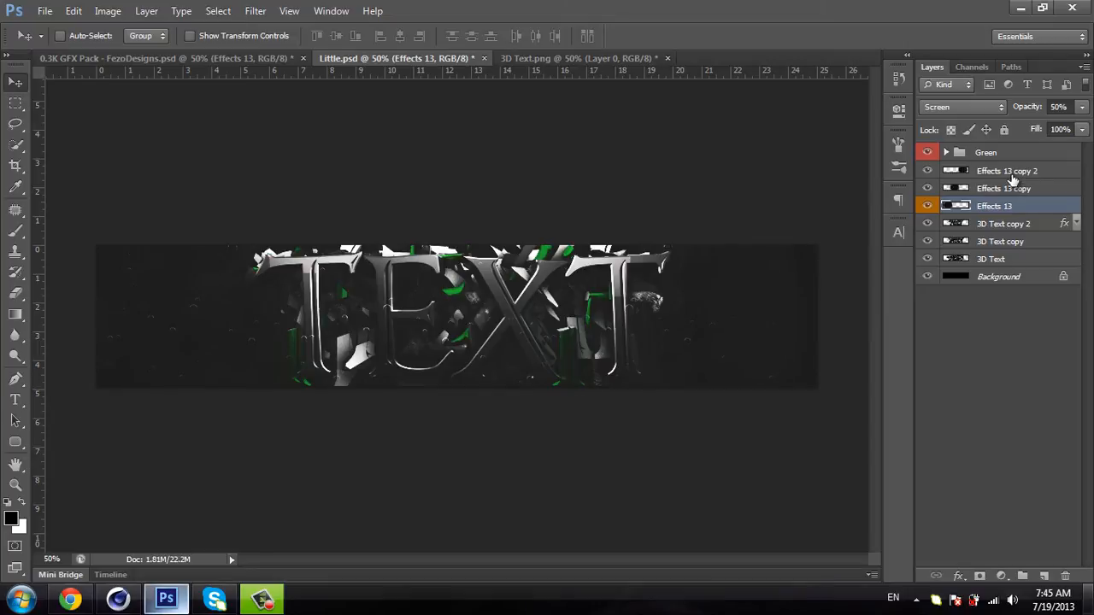
left_click(1002, 174, "shift")
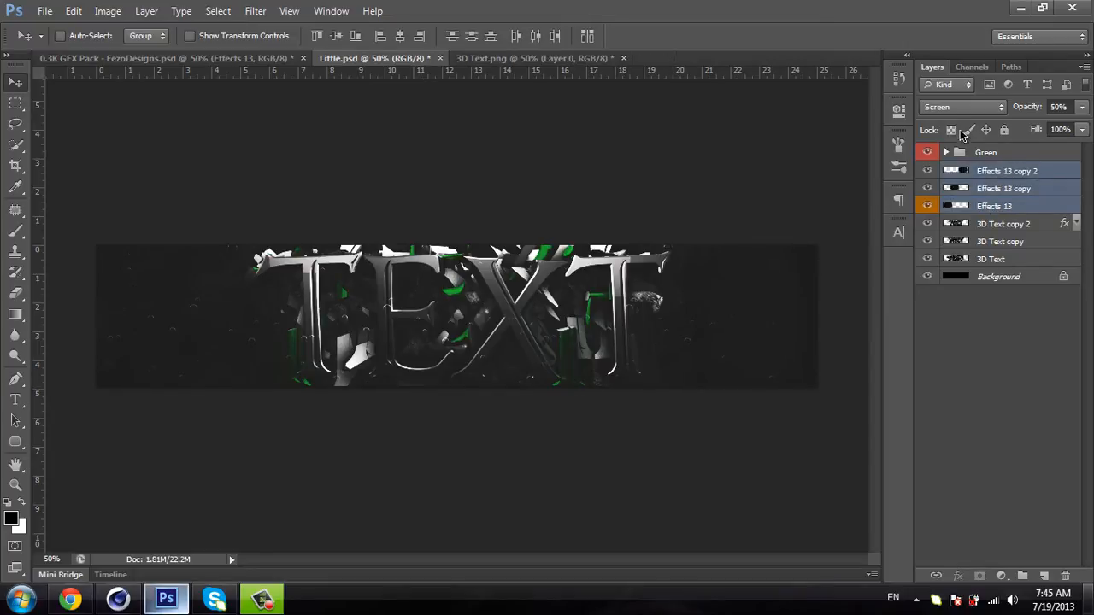
right_click(973, 179)
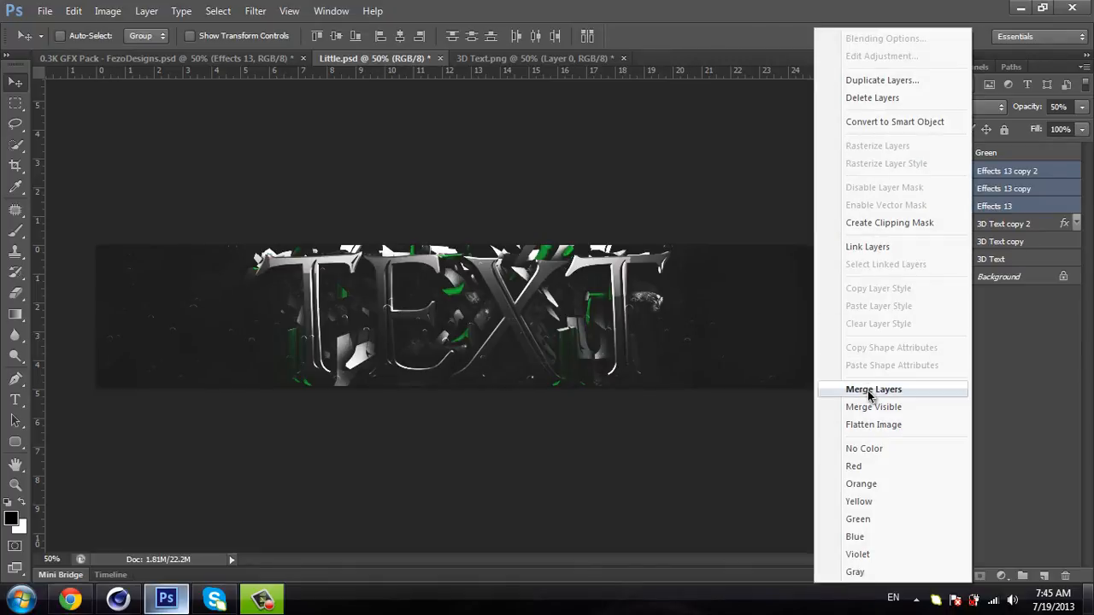
left_click(871, 393)
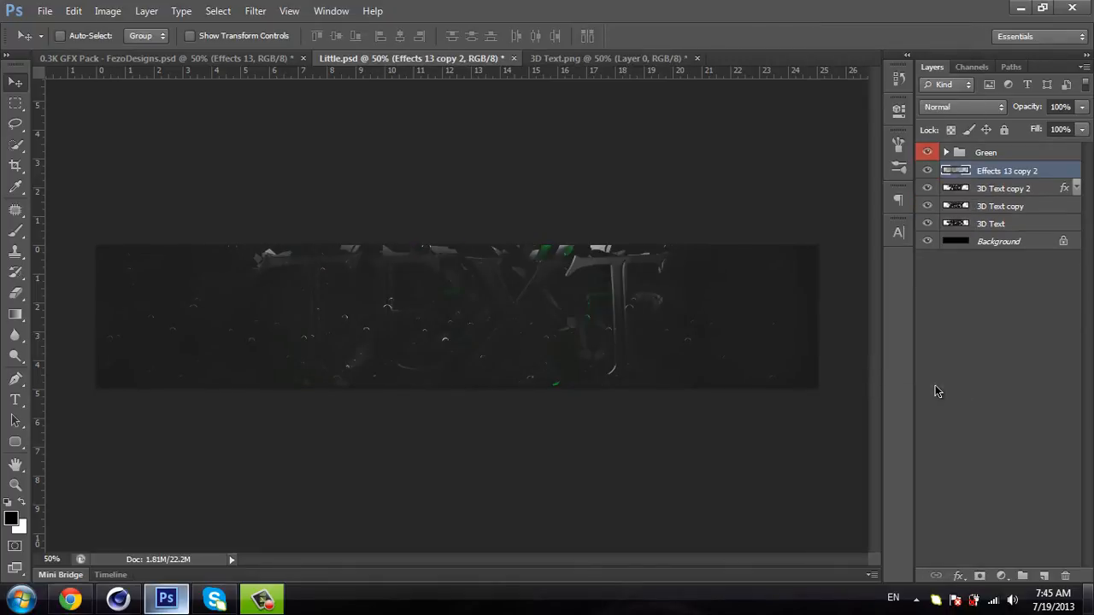
left_click(950, 107)
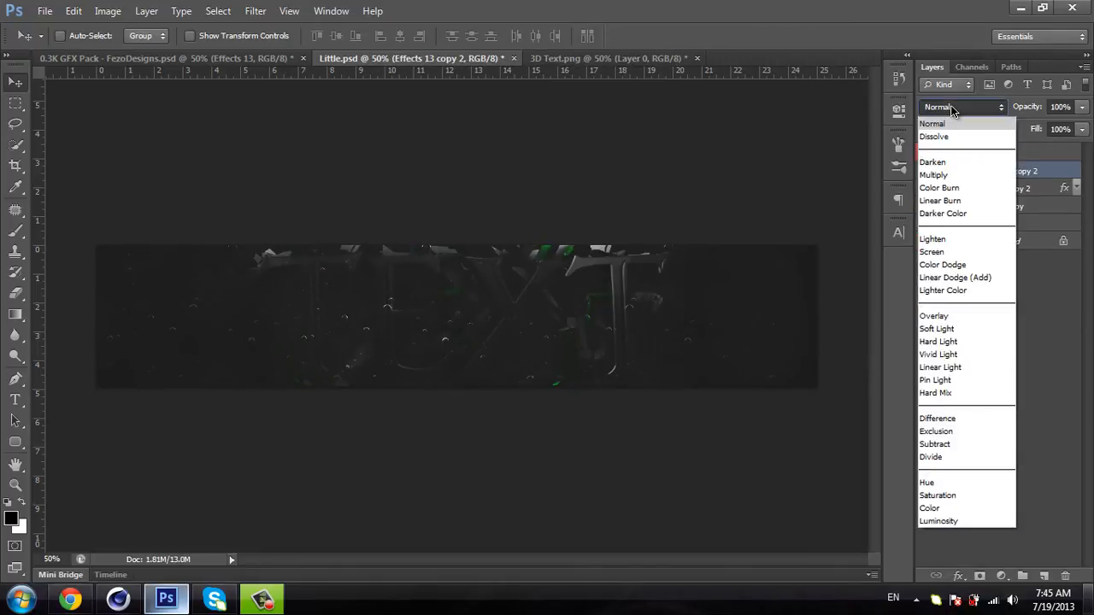
left_click(941, 253)
left_click(985, 370)
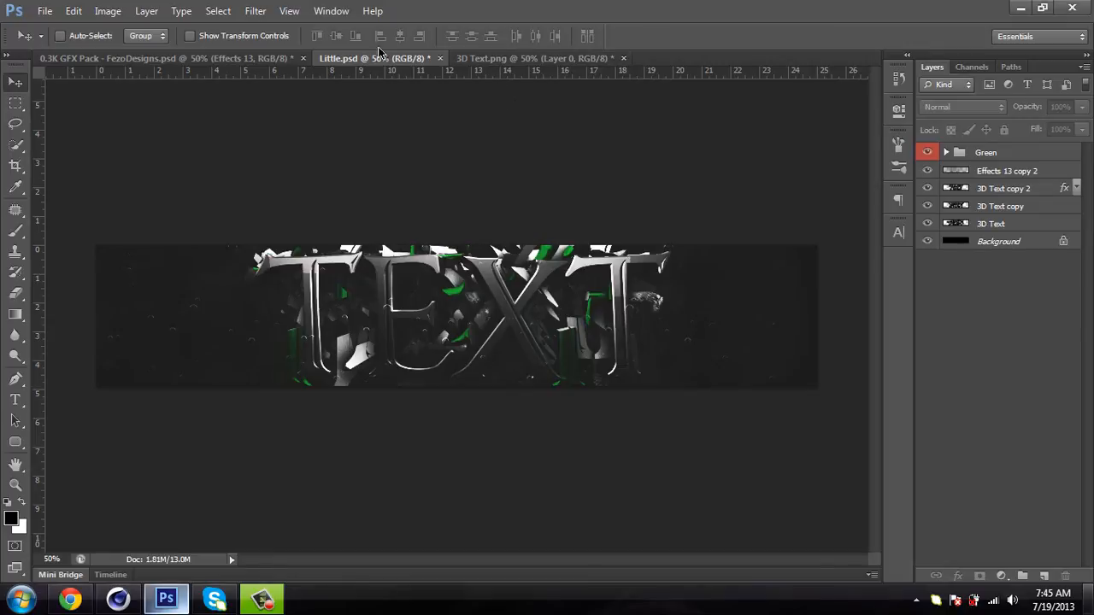
left_click(226, 58)
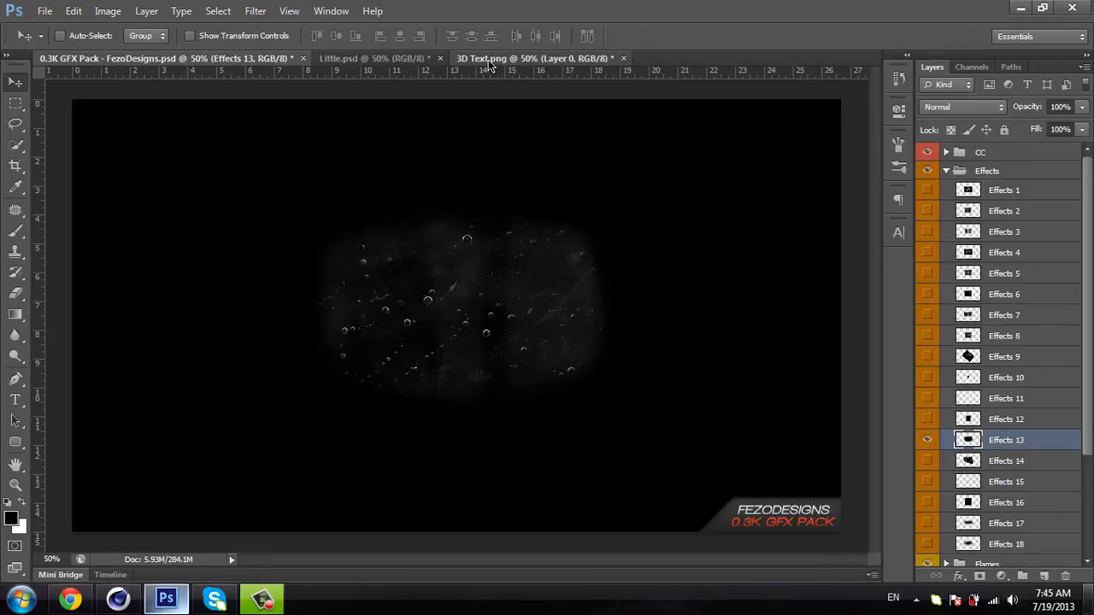
left_click(486, 59)
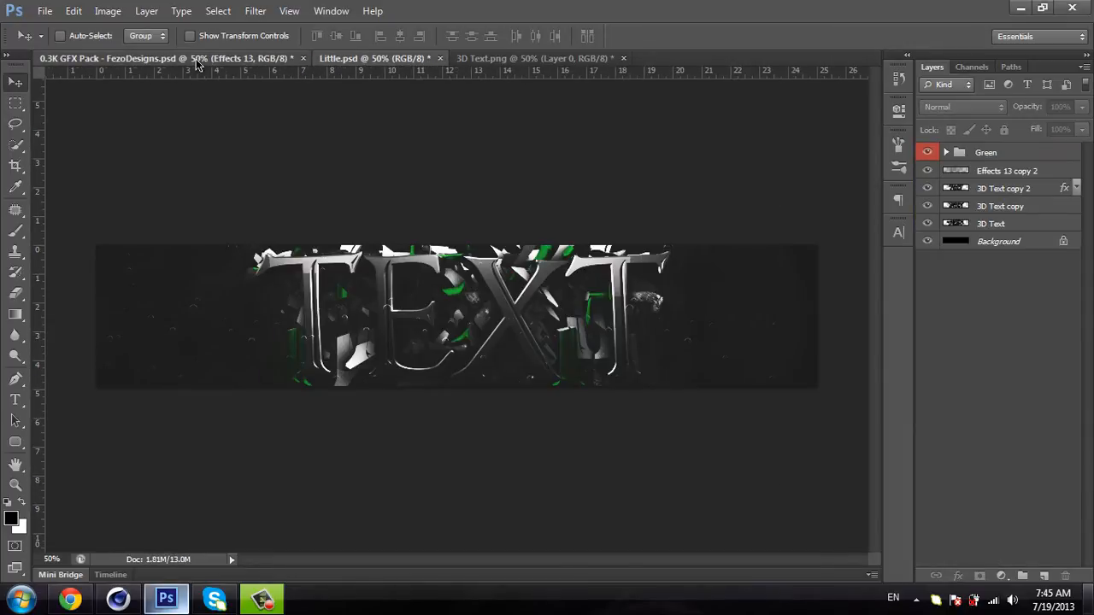
Step: Switch to the 0.3K GFX Pack document, collapse its Effects group and expand the Space group
left_click(196, 61)
left_click(926, 439)
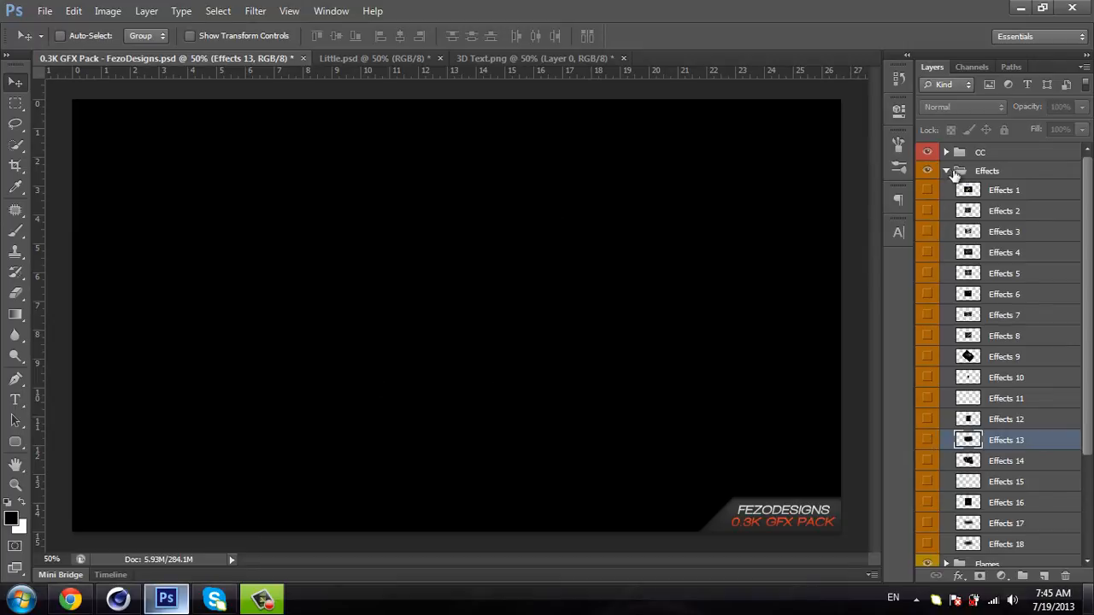
left_click(945, 170)
left_click(998, 246)
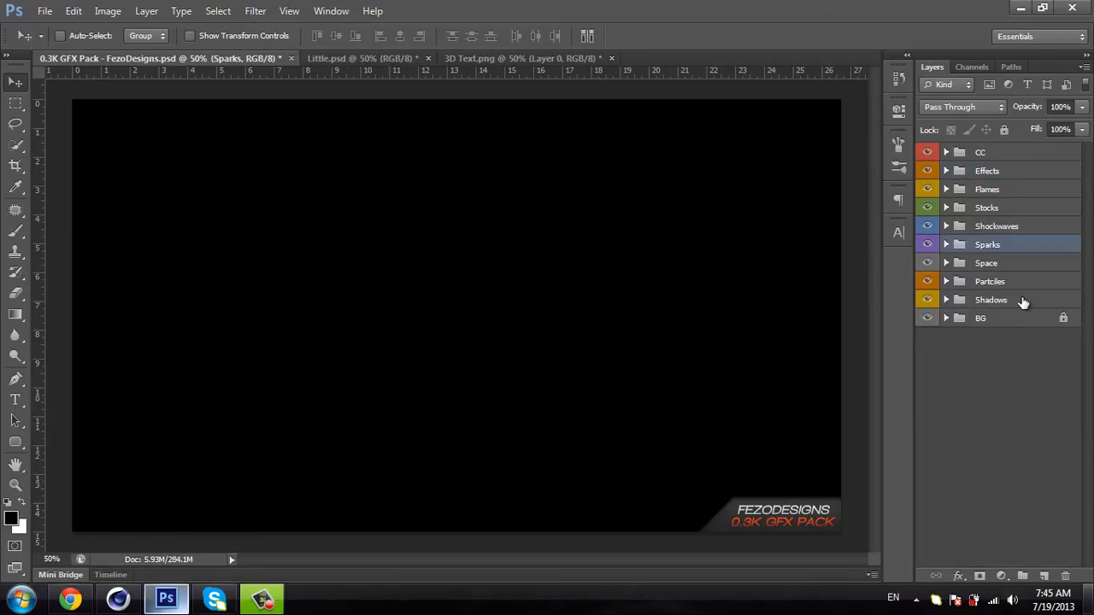
left_click(1007, 265)
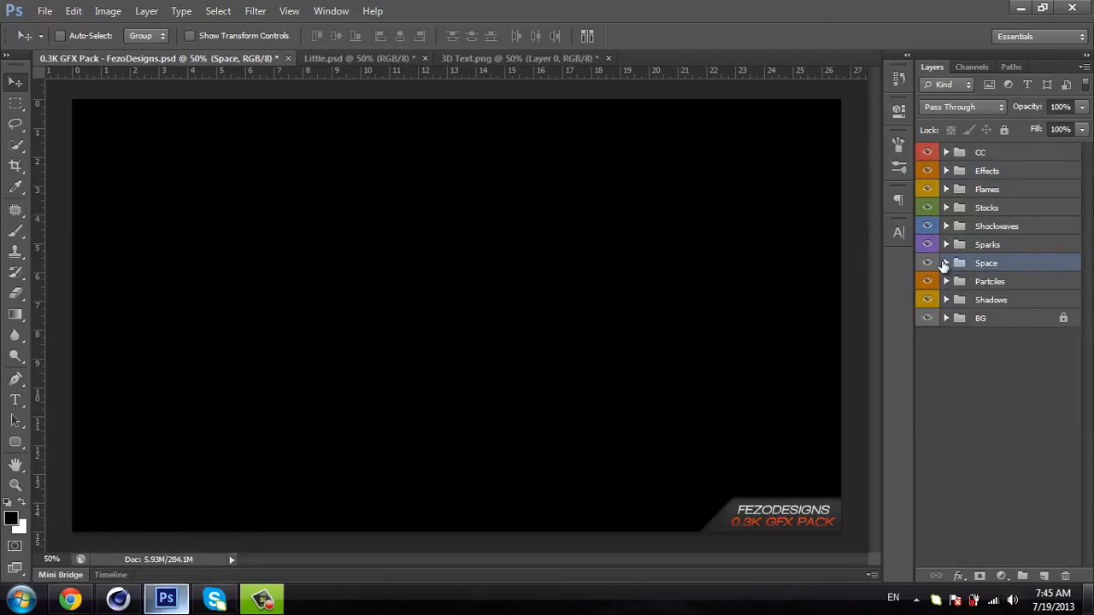
left_click(945, 264)
scroll(973, 359, "down", 2)
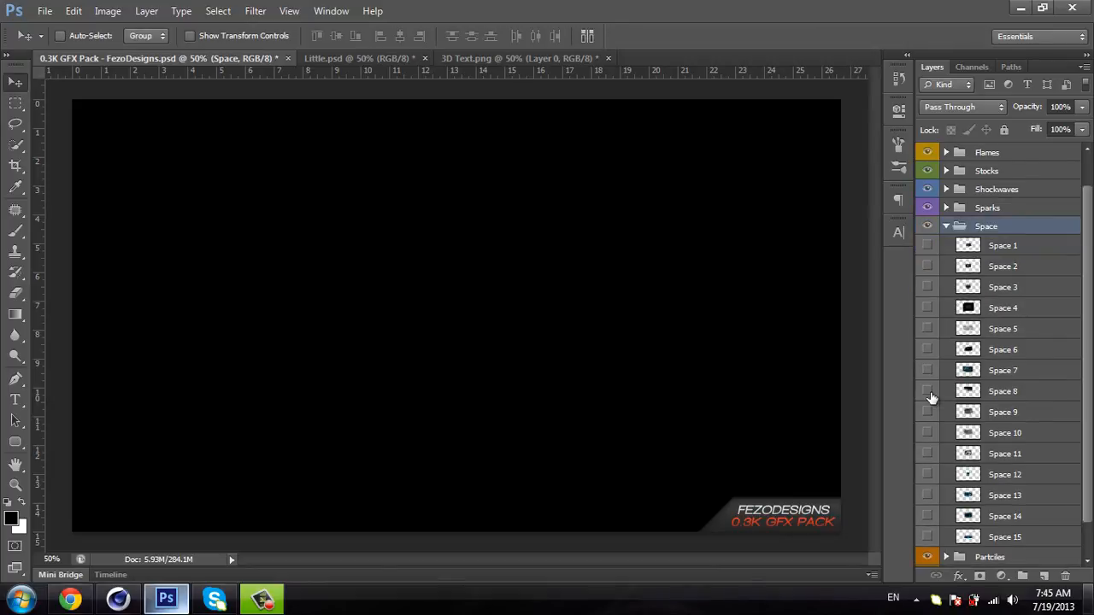
Step: Show the Space 8 nebula layer and copy it into Little.psd over the lower middle of the text
left_click(928, 393)
left_click(929, 393)
left_click(1005, 393)
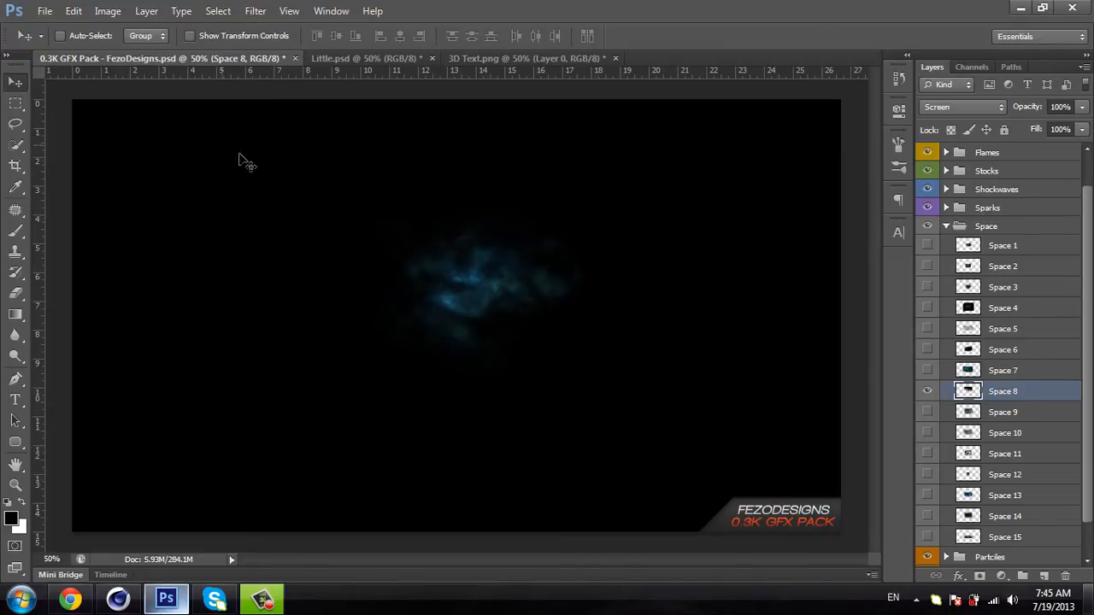
left_click_drag(378, 164, 397, 292)
left_click_drag(516, 321, 466, 289)
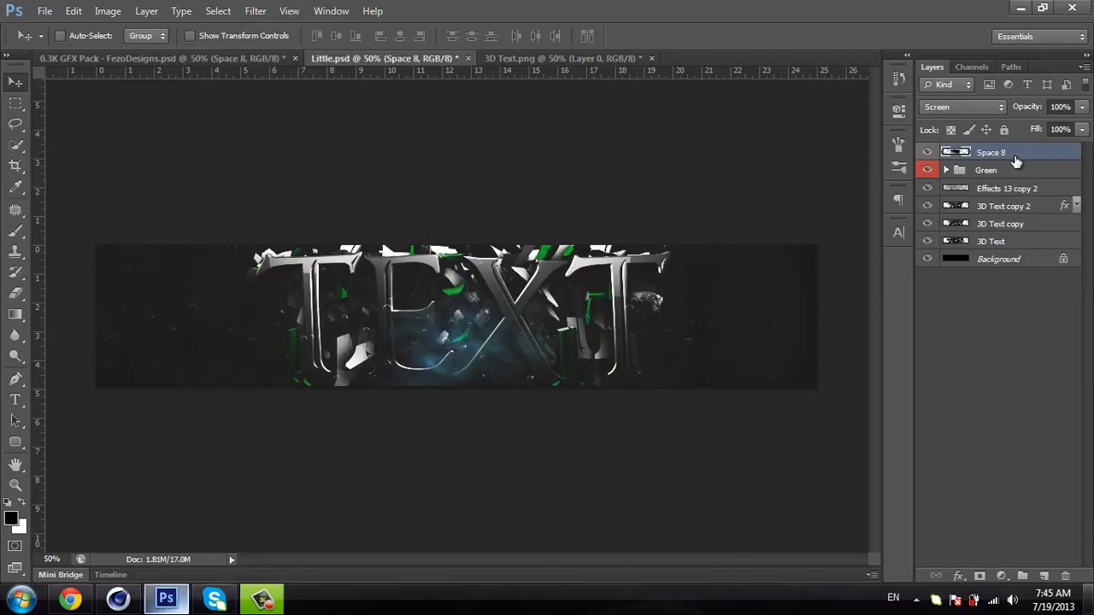
Step: Place the Space 8 layer directly beneath Effects 13 copy 2 and shift the nebula around the middle of the text
left_click_drag(1015, 162, 1022, 200)
left_click_drag(459, 335, 468, 265)
left_click_drag(1030, 183, 1017, 205)
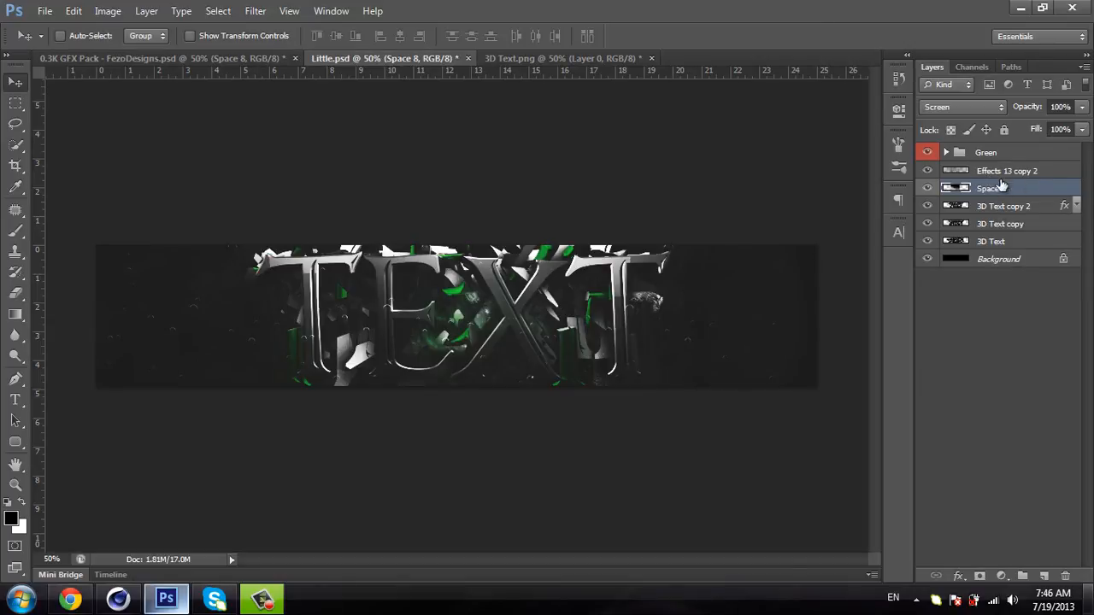
Step: Rename the Effects 13 copy 2 layer as Bubbles
left_click(993, 171)
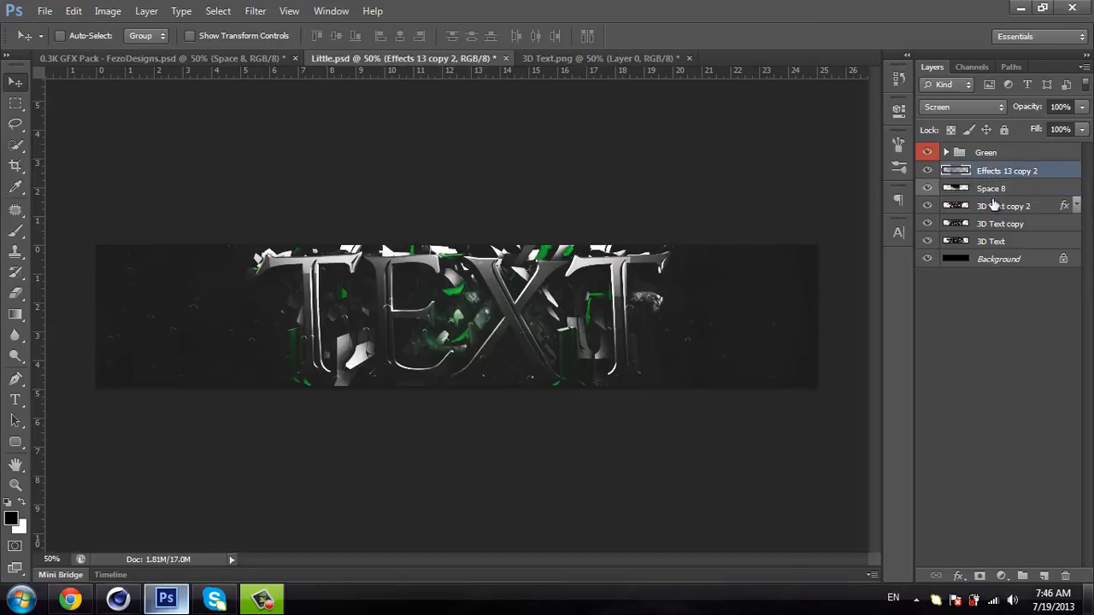
double_click(994, 172)
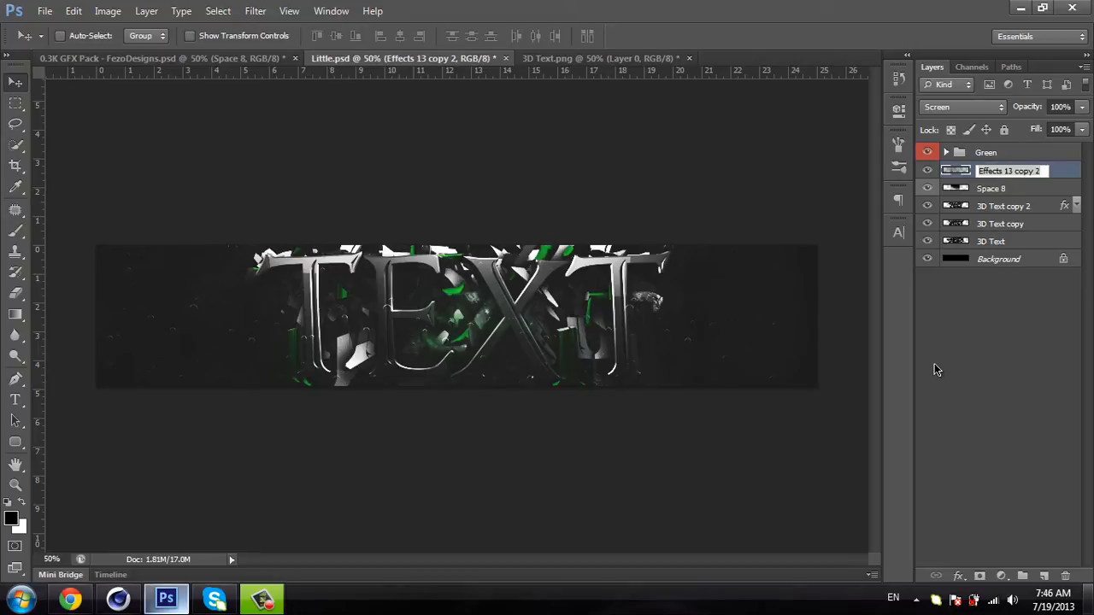
type("Bubble")
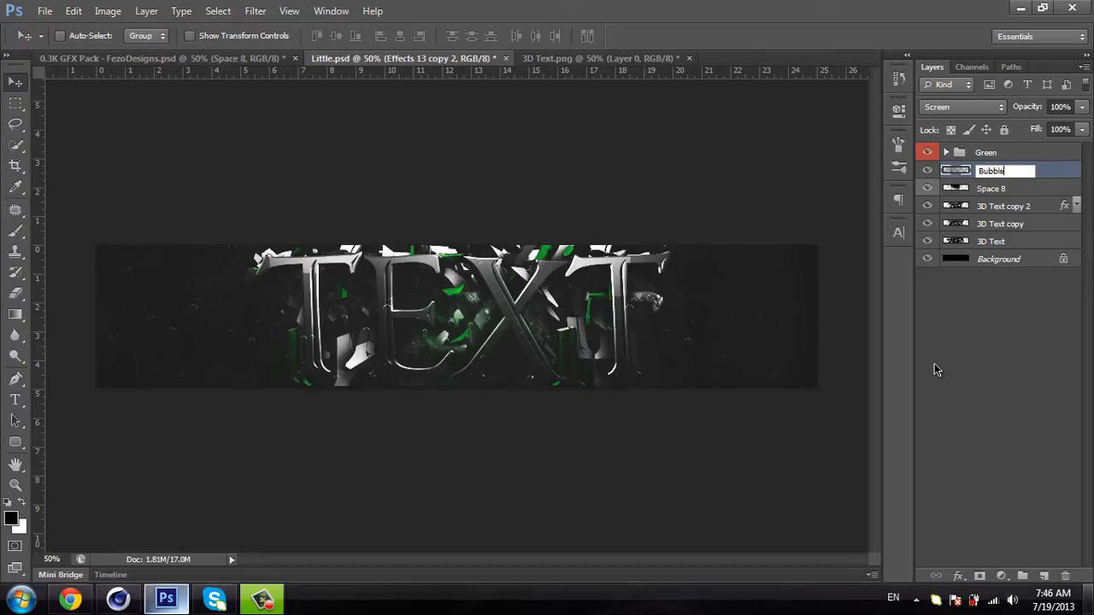
type("s")
key("Return")
Step: Move the Space 8 nebula over the first T, duplicate it seven times and spread the copies around the text
left_click(995, 189)
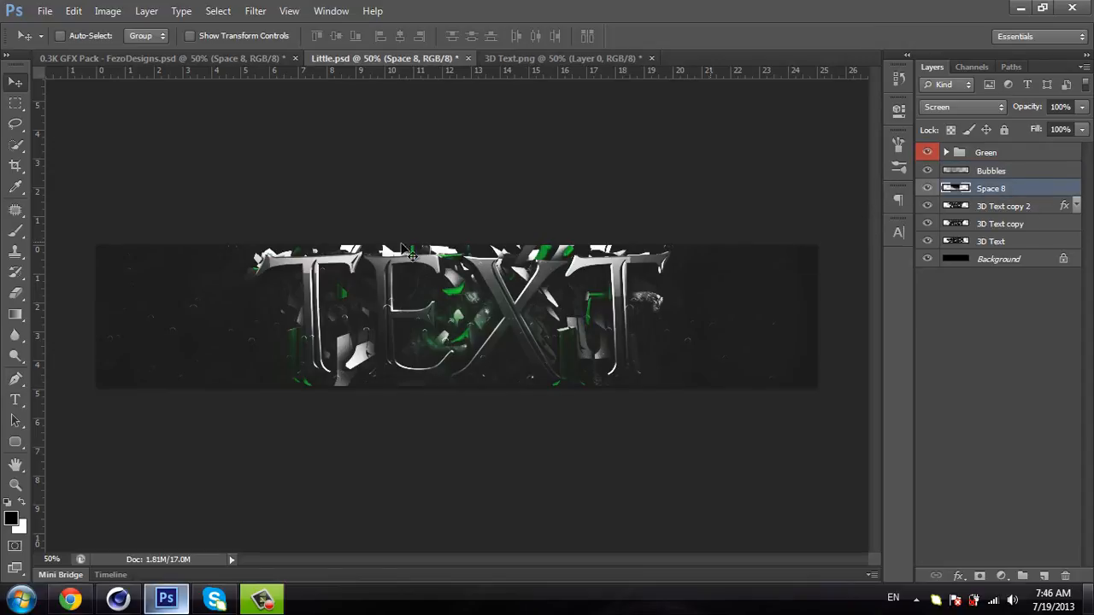
left_click_drag(489, 271, 441, 290)
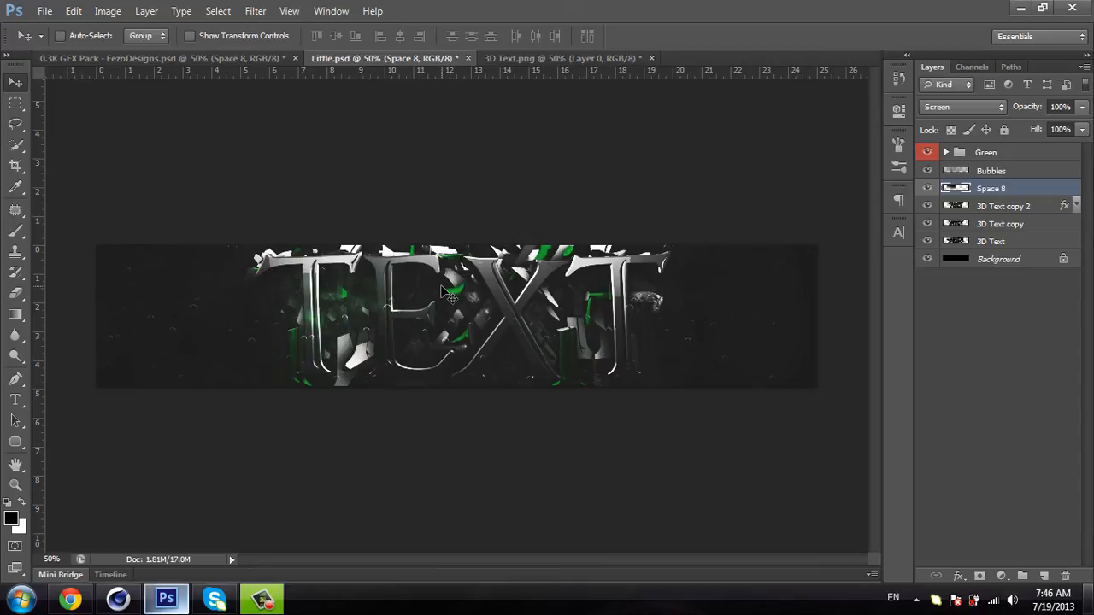
left_click_drag(441, 290, 682, 390, "alt")
key("ctrl+j")
key("ctrl+j")
key("ctrl+j")
key("ctrl+j")
key("ctrl+j")
key("ctrl+j")
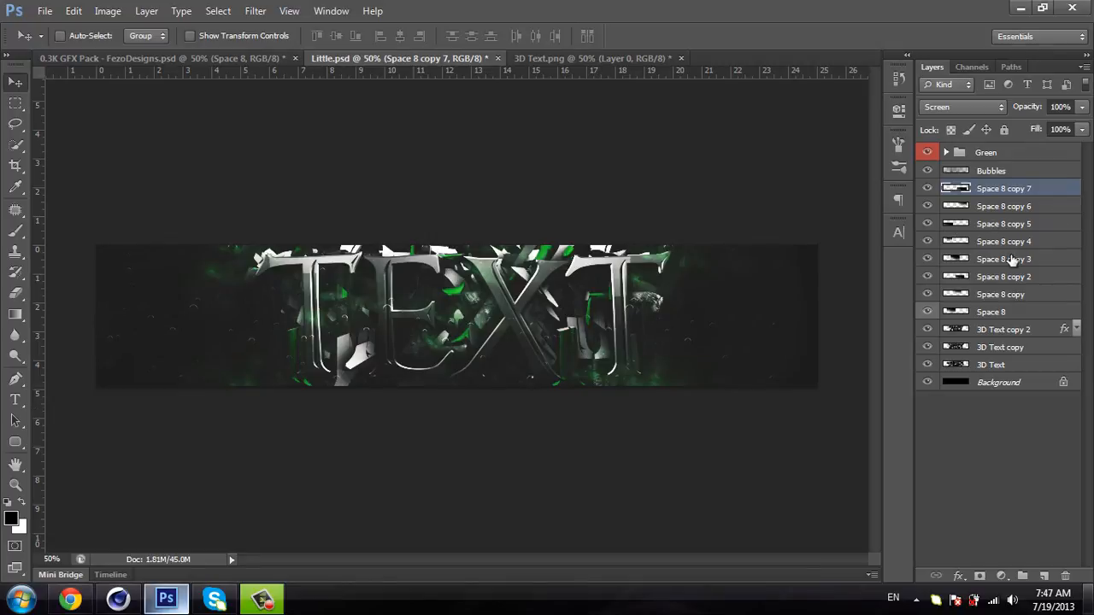
Step: Merge Space 8 and its seven copies into one layer and set the merged layer's blend mode to Screen
left_click(992, 312, "shift")
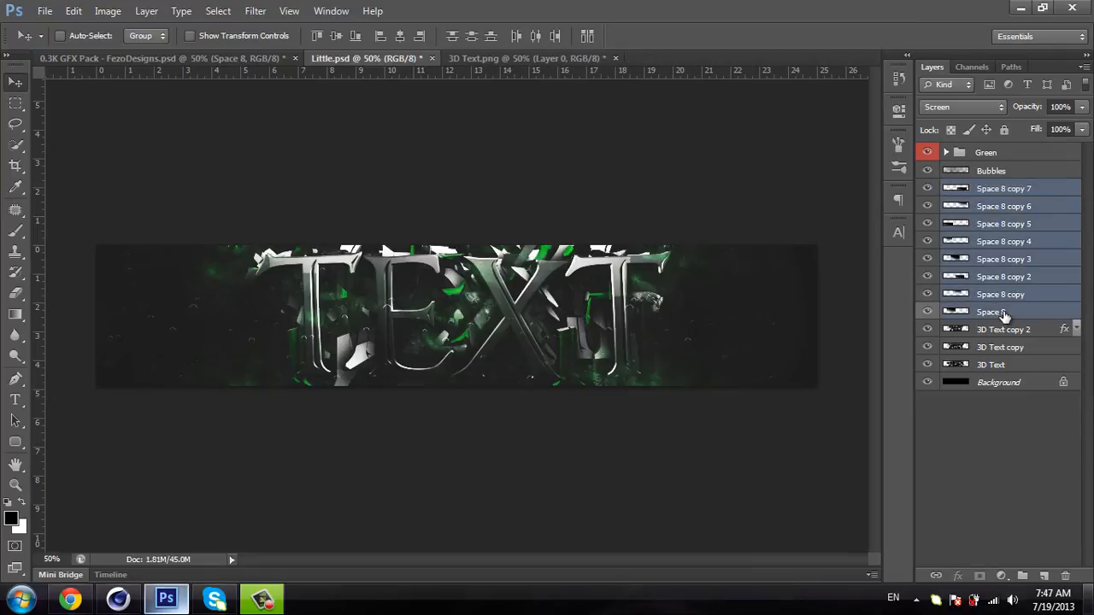
right_click(985, 207)
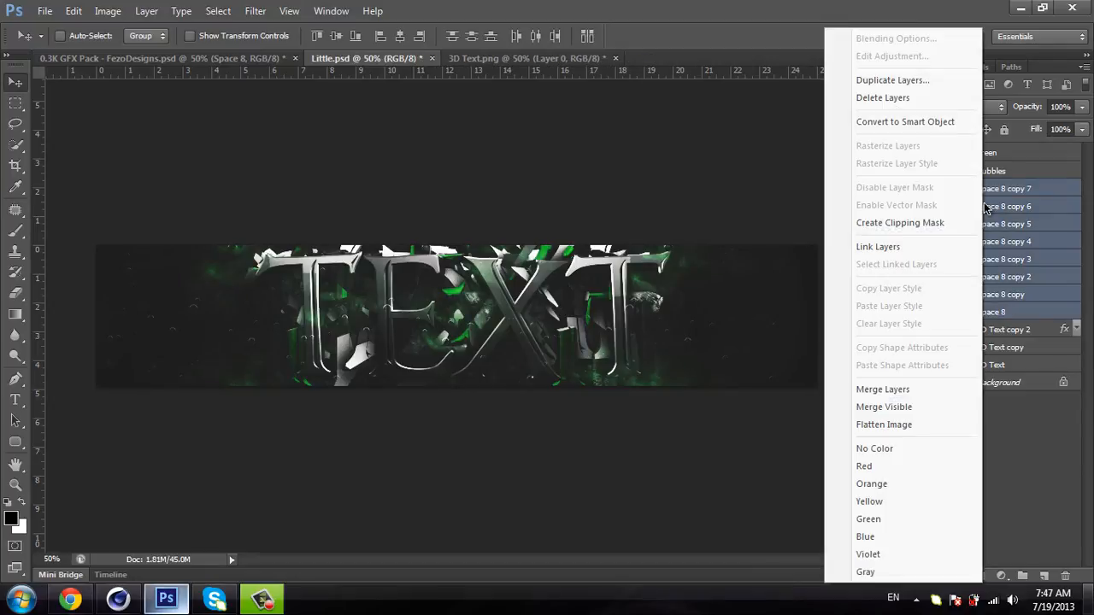
left_click(921, 389)
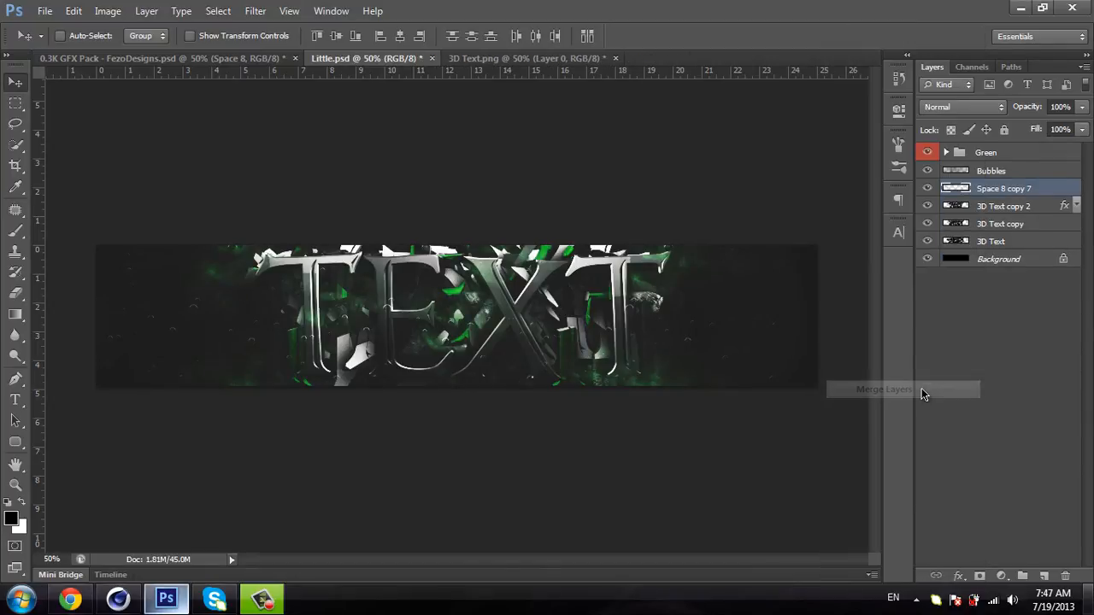
left_click(961, 107)
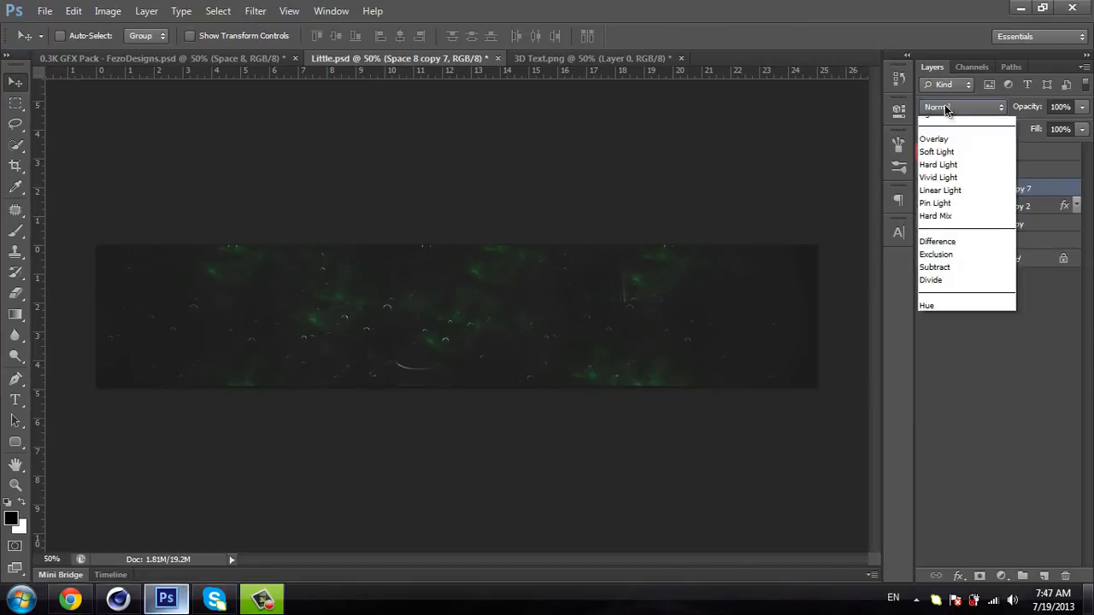
left_click(931, 253)
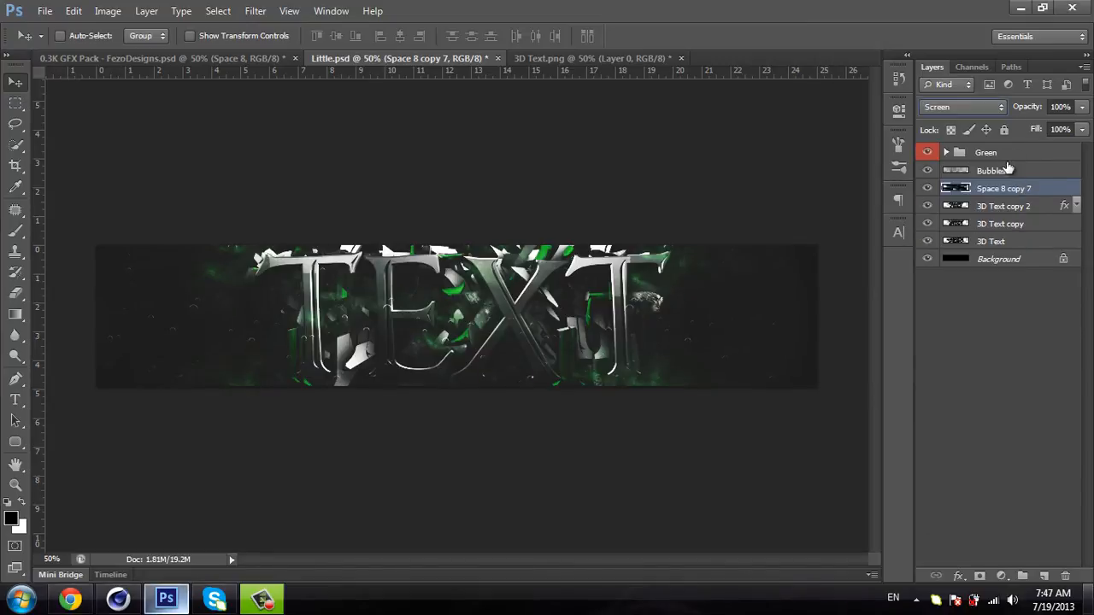
Step: Set the opacity of the merged Space 8 copy 7 layer to 80% and deselect it
left_click(1069, 106)
type("80")
key("Return")
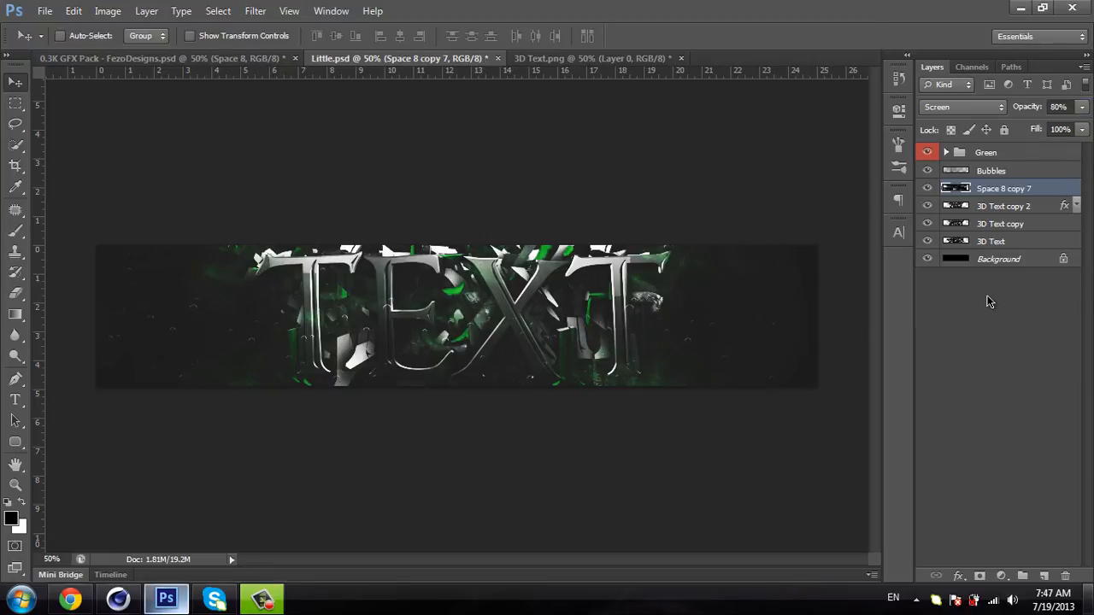
left_click(1025, 351)
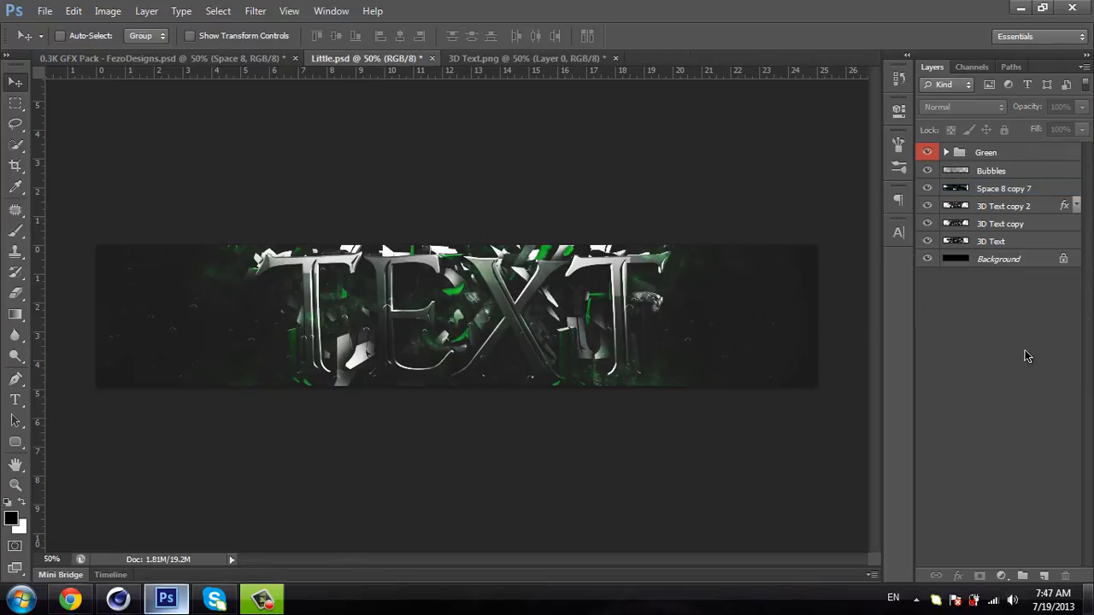
Step: Return to the GFX pack document, hide the Space 8 layer and collapse the Space group
left_click(477, 59)
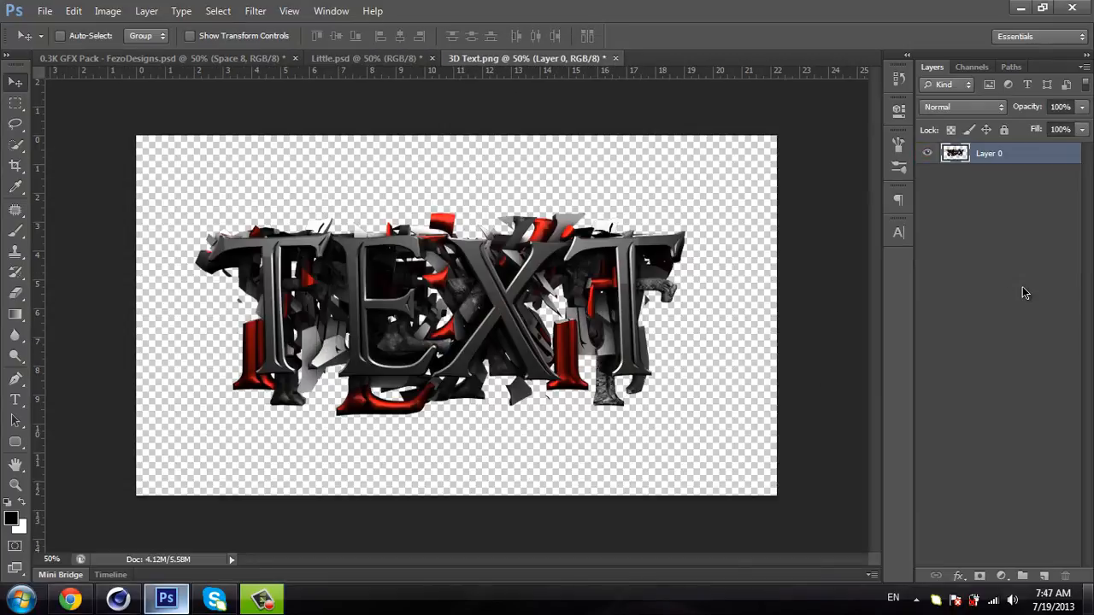
left_click(139, 59)
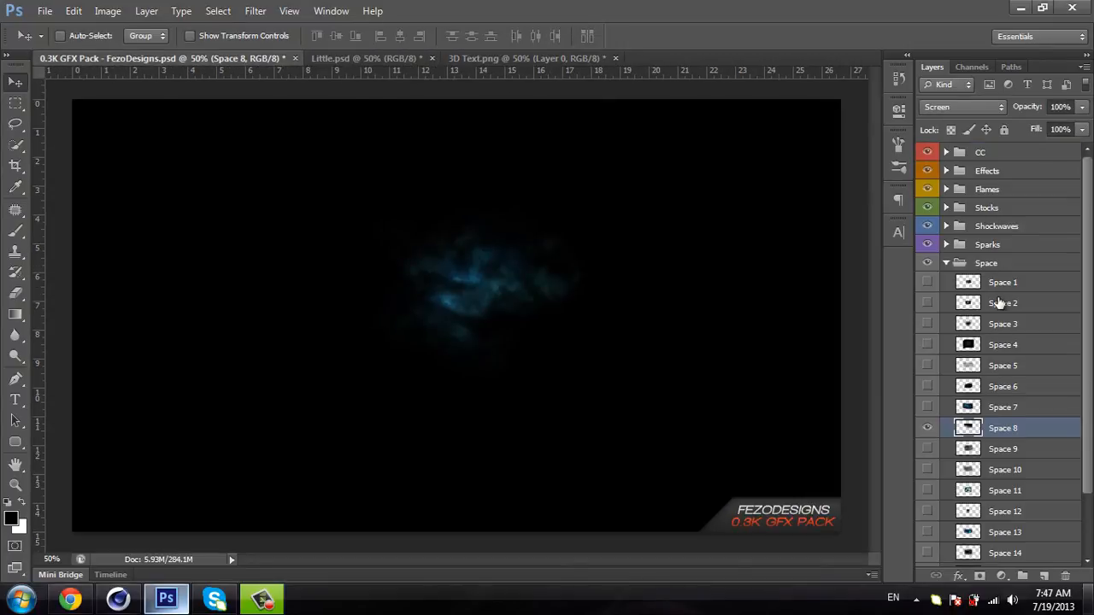
scroll(998, 303, "down", 3)
scroll(998, 303, "up", 3)
left_click(928, 428)
scroll(1001, 421, "down", 3)
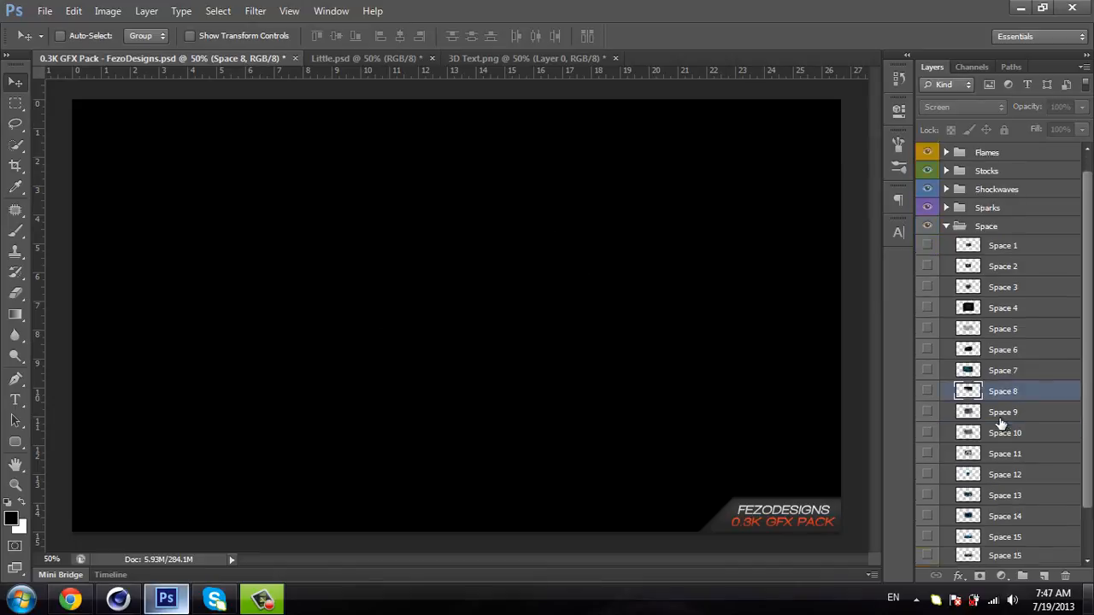
scroll(1002, 421, "up", 3)
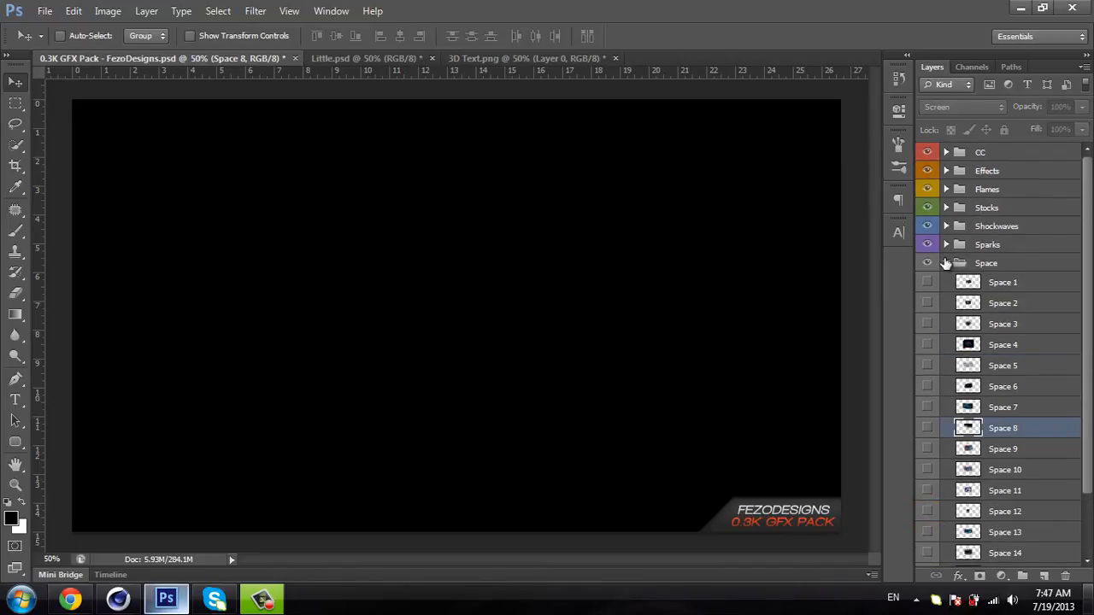
left_click(946, 264)
Step: Expand the Partciles group, preview its first particle effects and select the Particle 2 layer
left_click(990, 283)
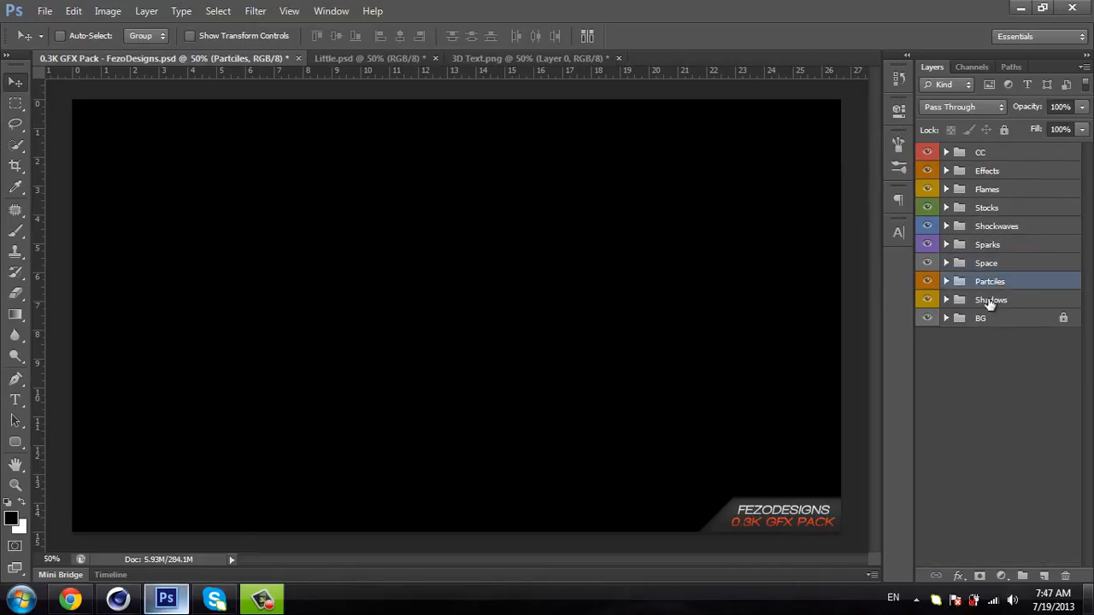
left_click(946, 282)
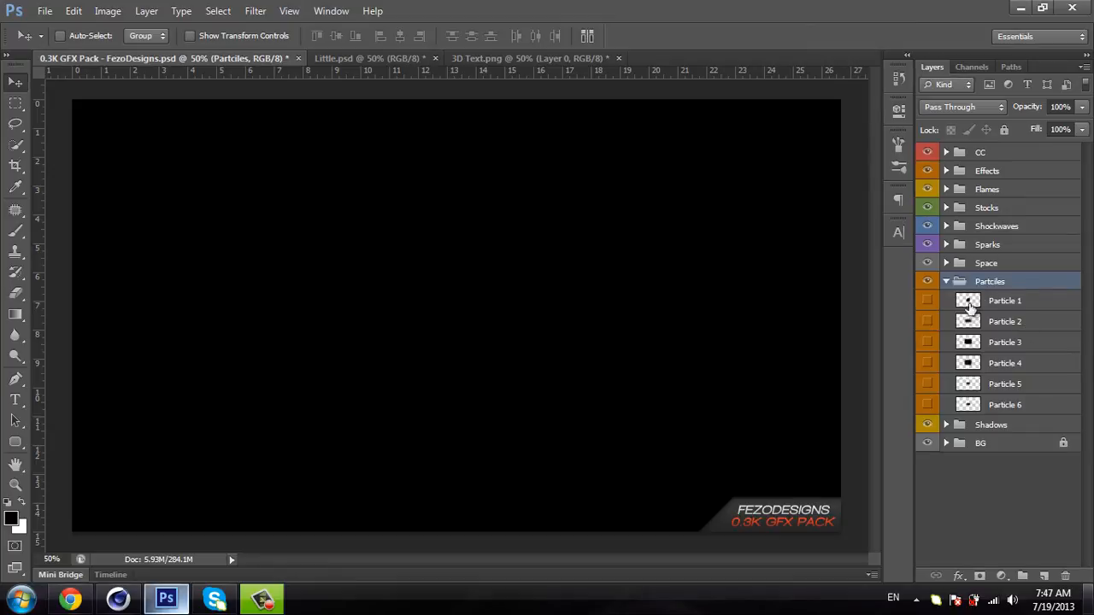
left_click(927, 302)
left_click(927, 323)
left_click(927, 325)
left_click(994, 328)
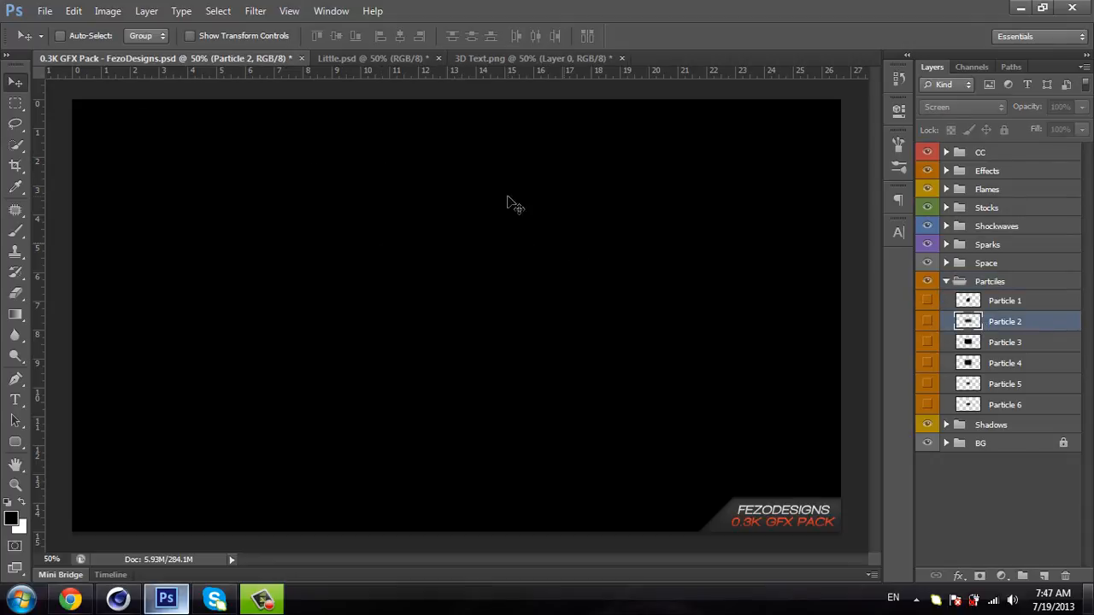
Step: Copy Particle 2 into Little.psd, place it beneath the Green group and position it over the banner's left side
left_click_drag(362, 58, 377, 233)
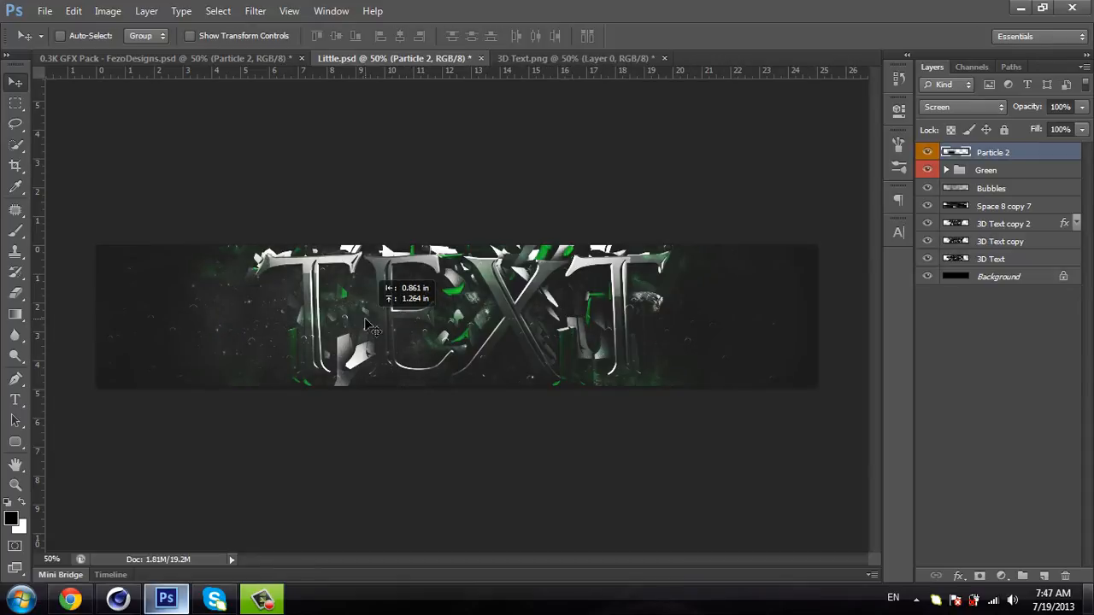
mouse_move(1021, 163)
left_mouse_down()
mouse_move(1018, 189)
mouse_move(1016, 177)
left_mouse_up()
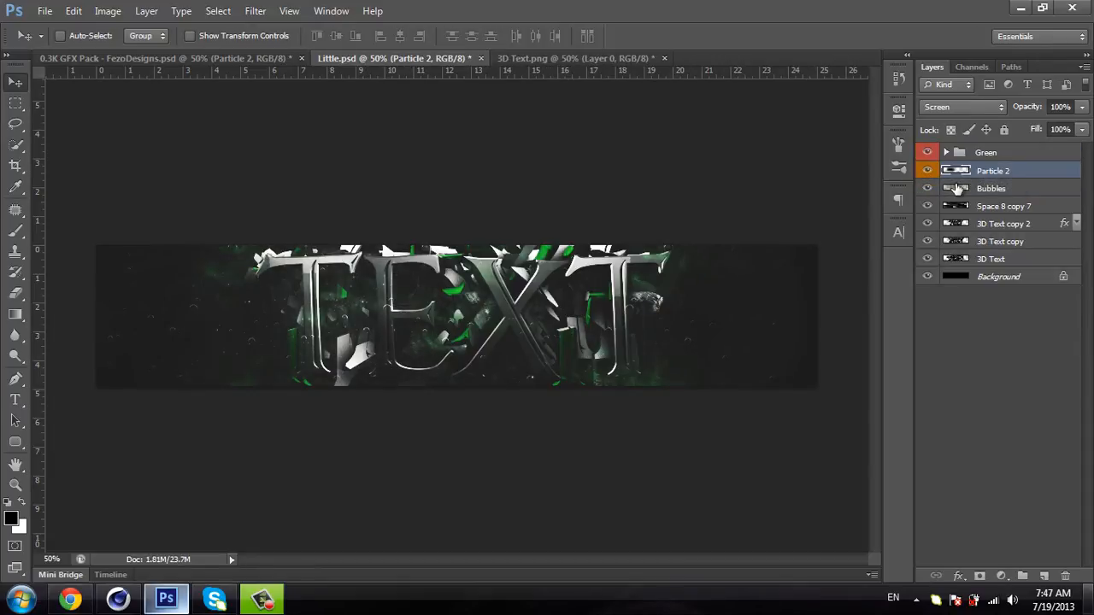
left_click_drag(363, 288, 335, 323)
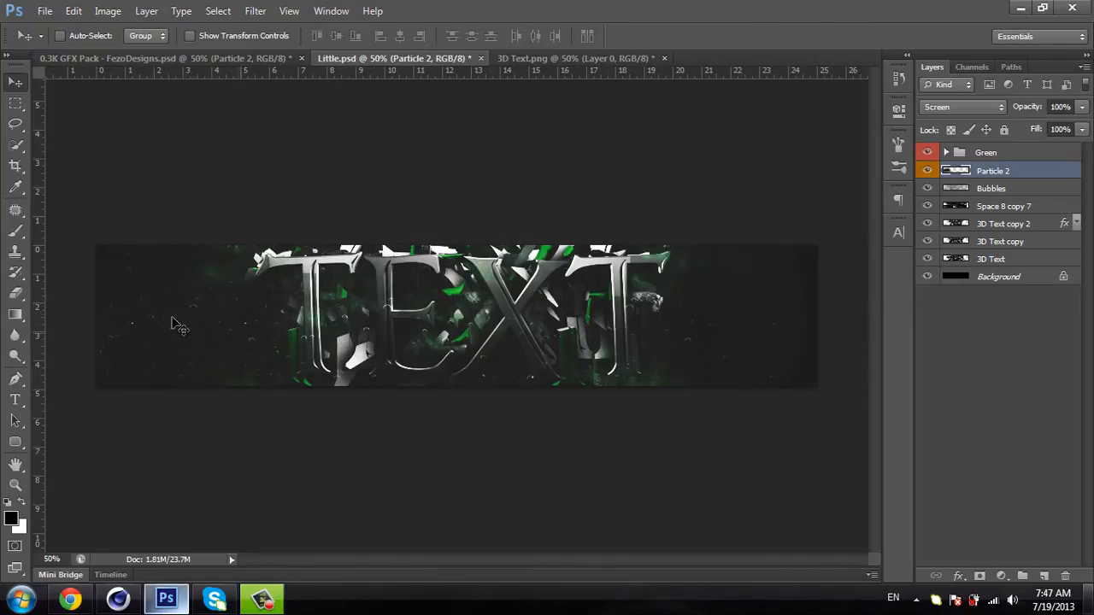
left_click_drag(213, 306, 218, 299)
Step: Duplicate the Particle 2 layer twice, position the copies over the middle and right of the banner, and deselect them
key("ctrl+j")
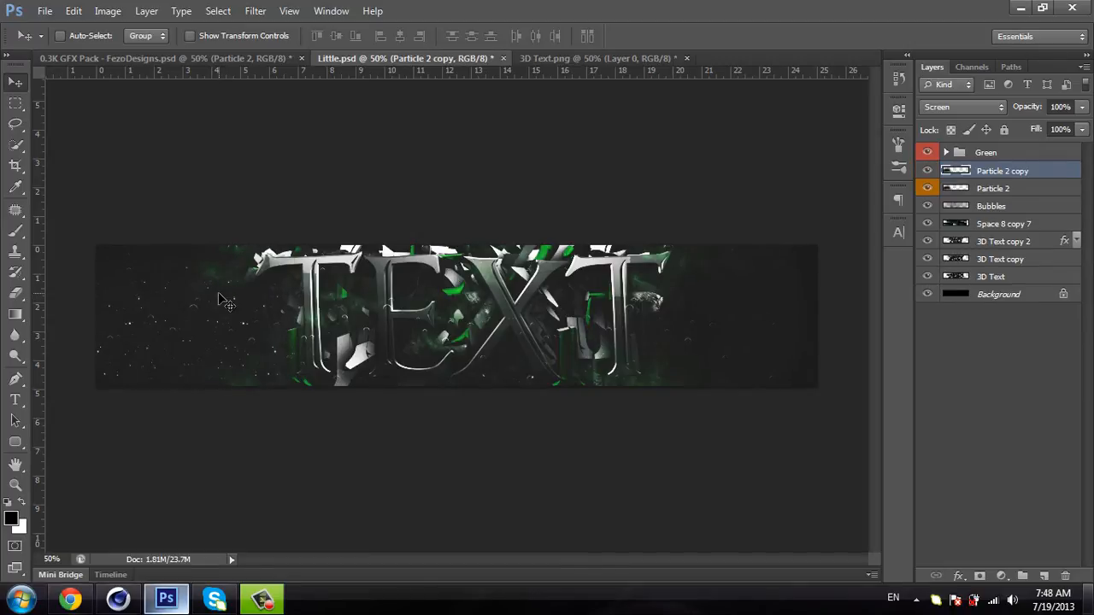
left_click_drag(191, 329, 710, 312)
key("ctrl+j")
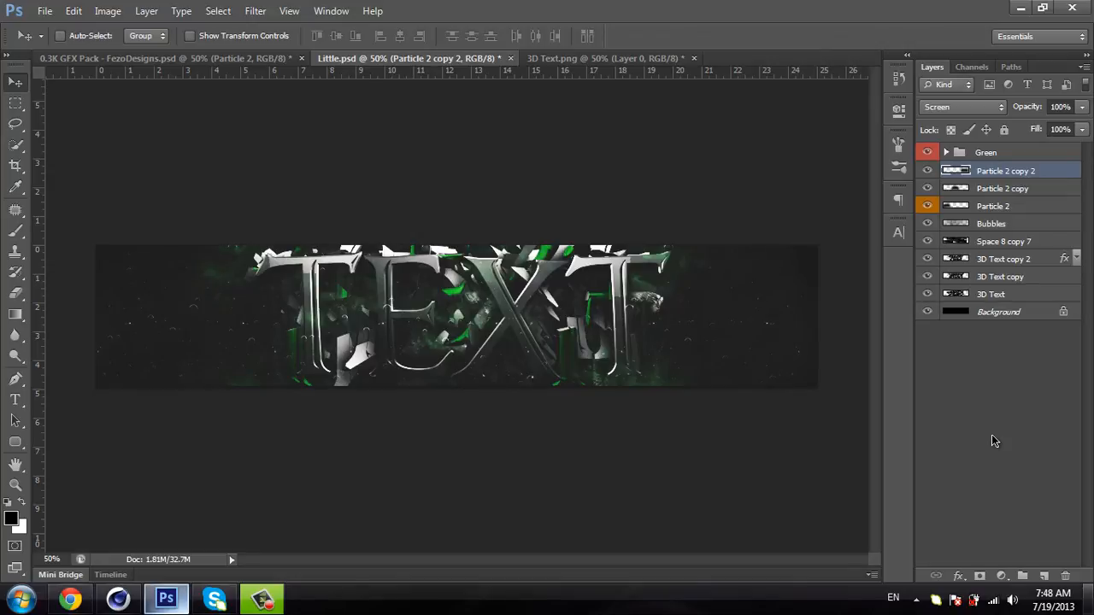
left_click(991, 434)
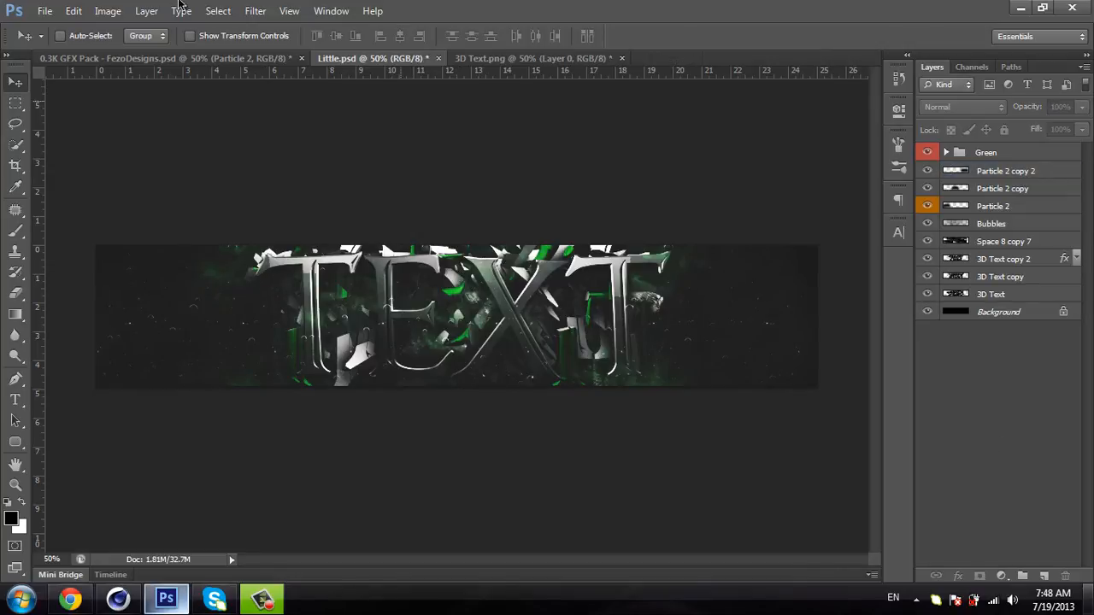
Step: Return to the GFX pack document, collapse the Partciles group and expand the Stocks group
left_click(171, 58)
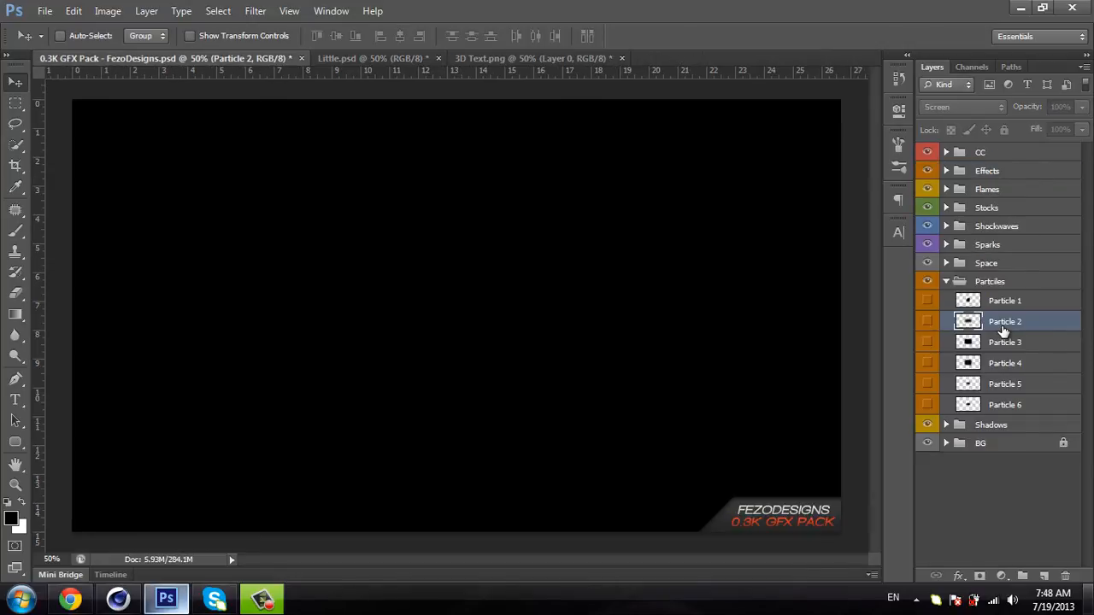
left_click(946, 281)
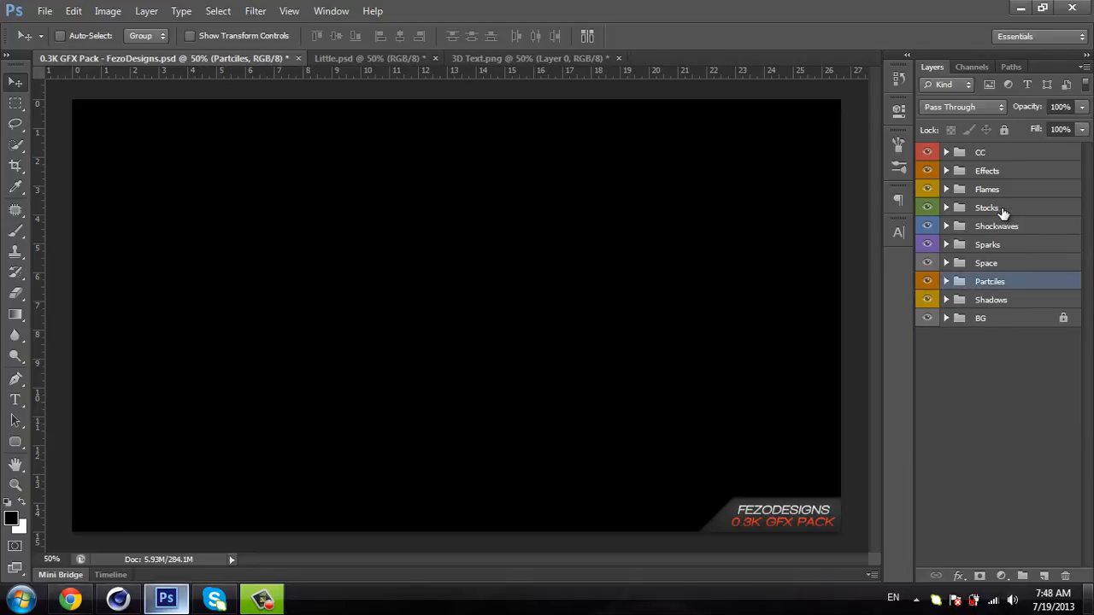
left_click(960, 208)
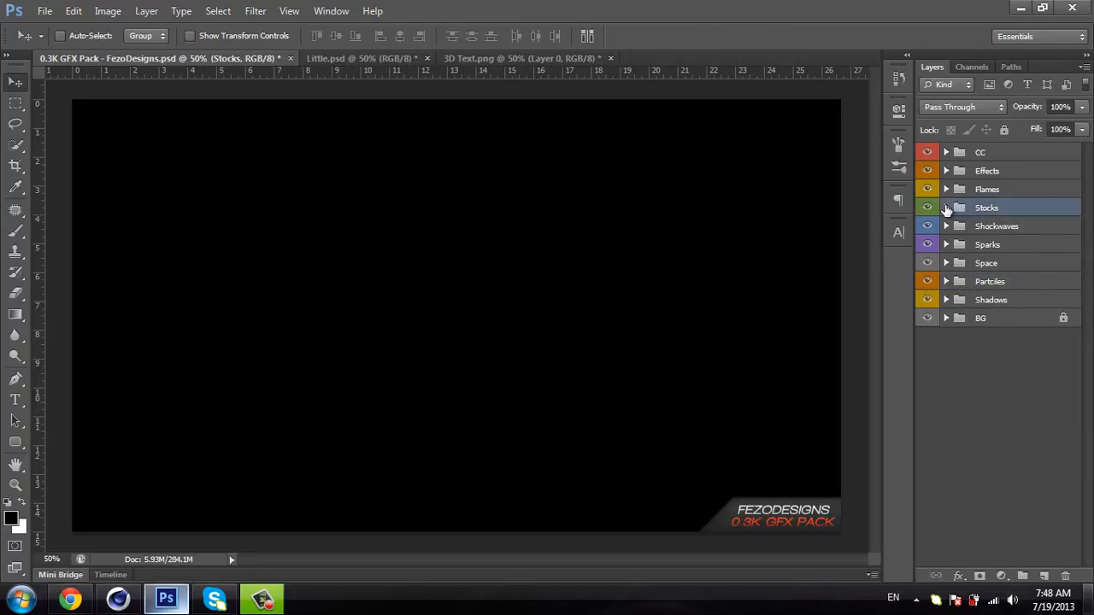
left_click(946, 207)
Step: Preview the stock effects one at a time up to Stock 7, leaving Stock 7 visible and its layer selected
left_click(927, 226)
left_click(929, 248)
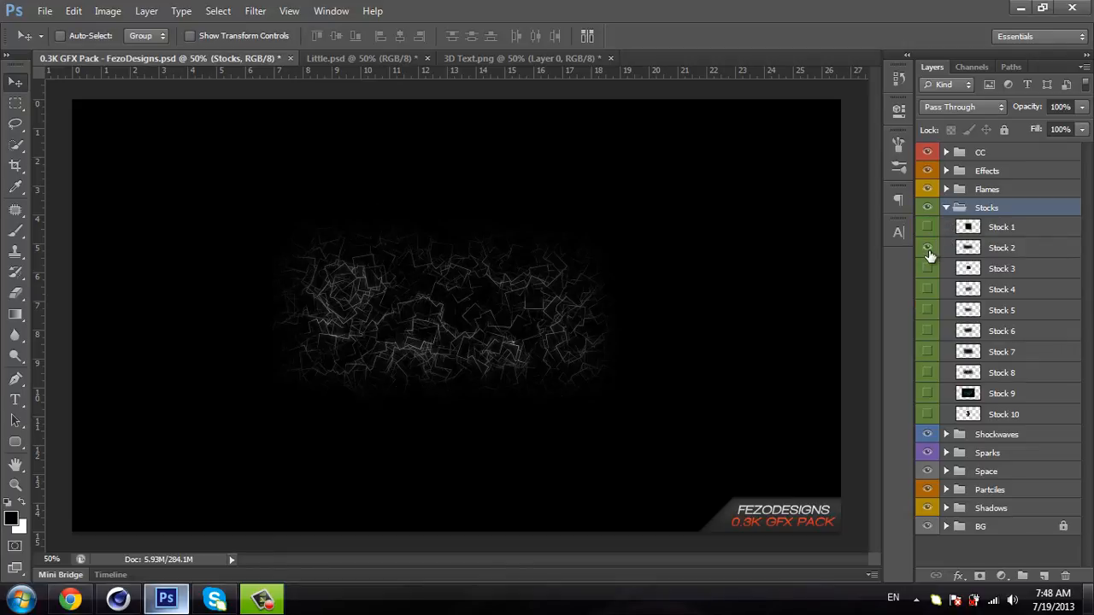
left_click(927, 248)
left_click(927, 268)
left_click(927, 268)
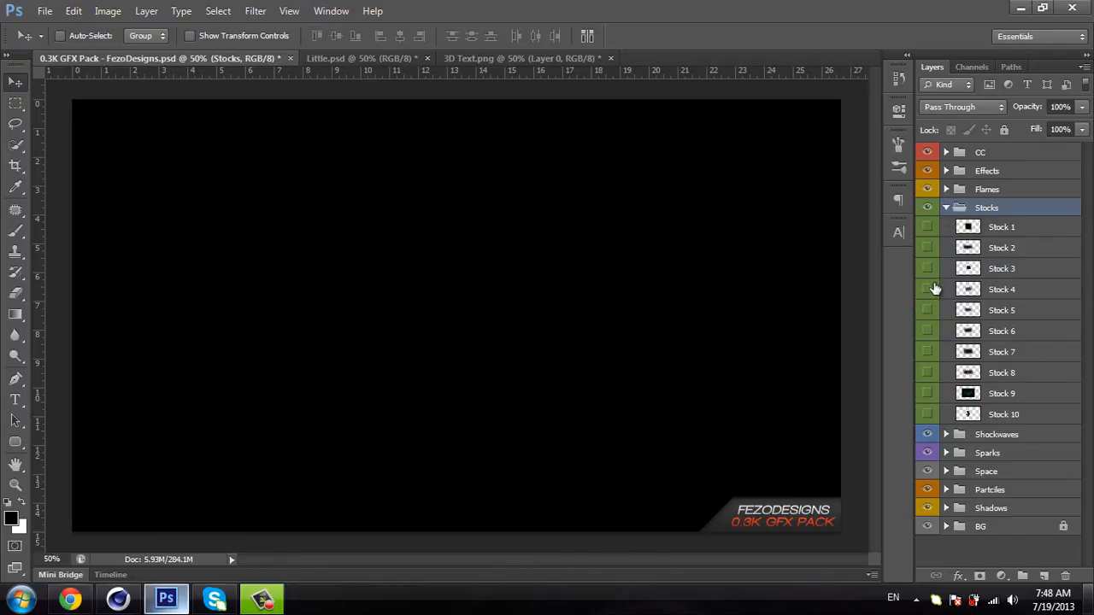
left_click(928, 289)
left_click(928, 289)
left_click(929, 311)
left_click(928, 311)
left_click(929, 330)
left_click(928, 331)
left_click(928, 351)
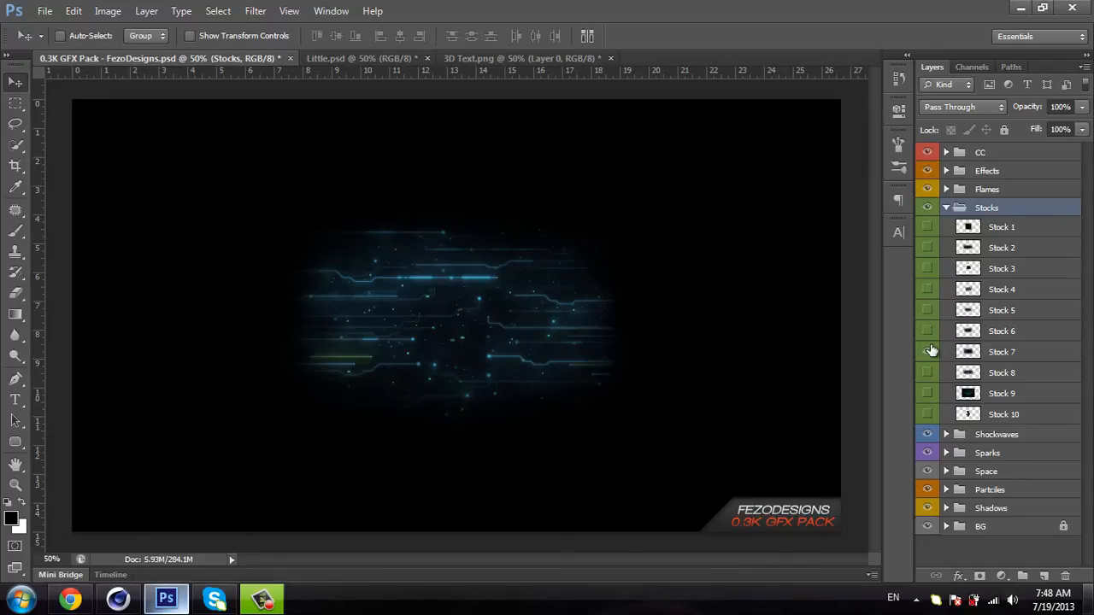
left_click(993, 356)
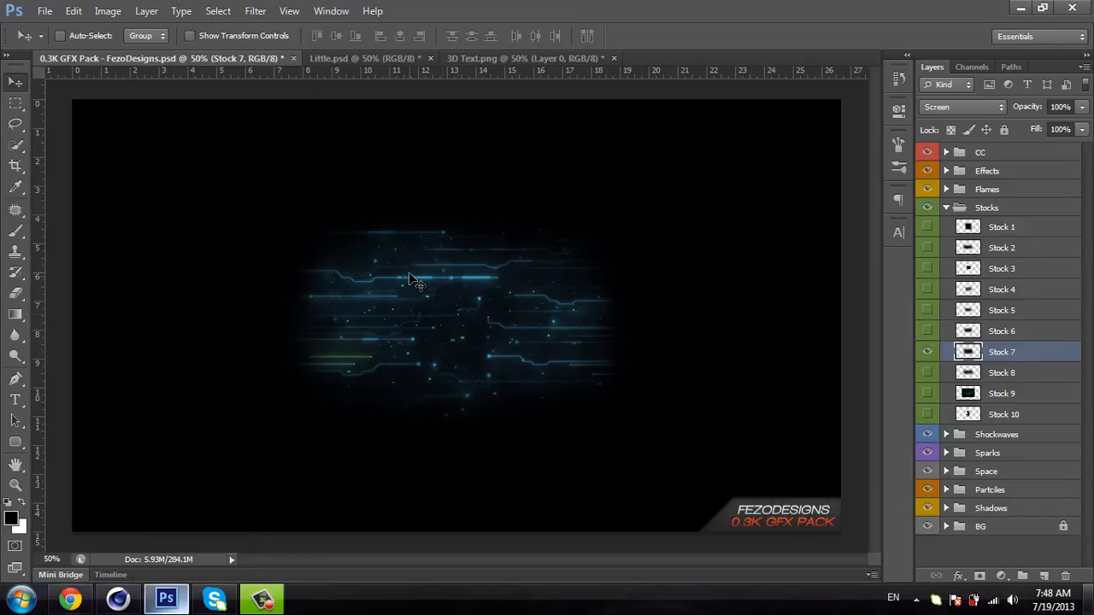
Step: Copy Stock 7 into Little.psd, place it beneath the Green group and move it over the banner's left side
left_click_drag(416, 281, 392, 256)
left_click_drag(481, 295, 483, 318)
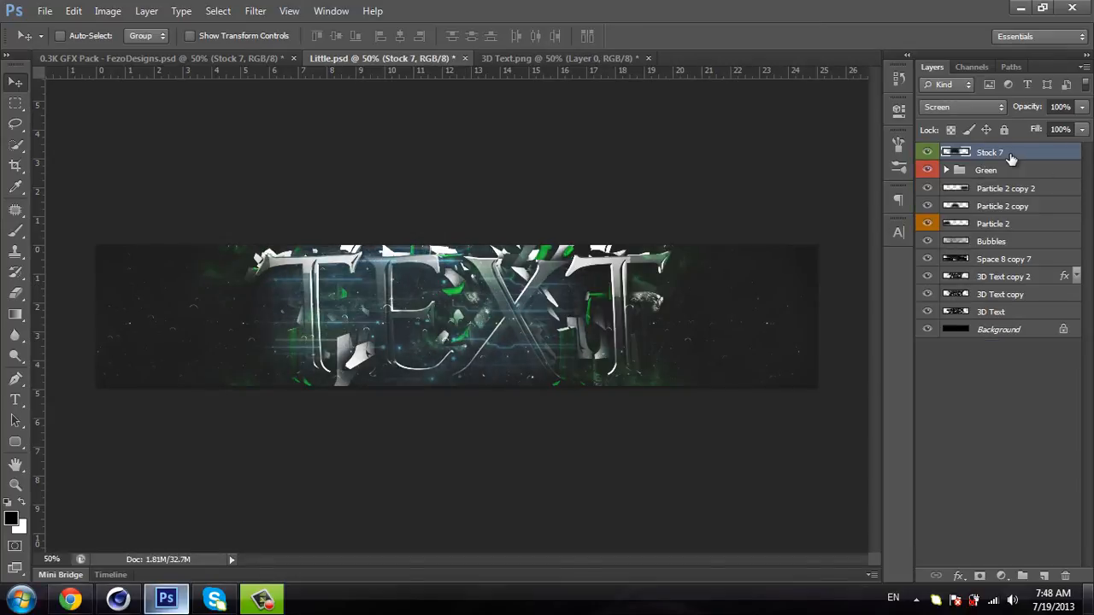
left_click_drag(1011, 163, 1006, 178)
left_click_drag(422, 320, 295, 320)
Step: Scale the Stock 7 layer down proportionally around its centre to about 83% and nudge it slightly on the banner's left side
key("ctrl+t")
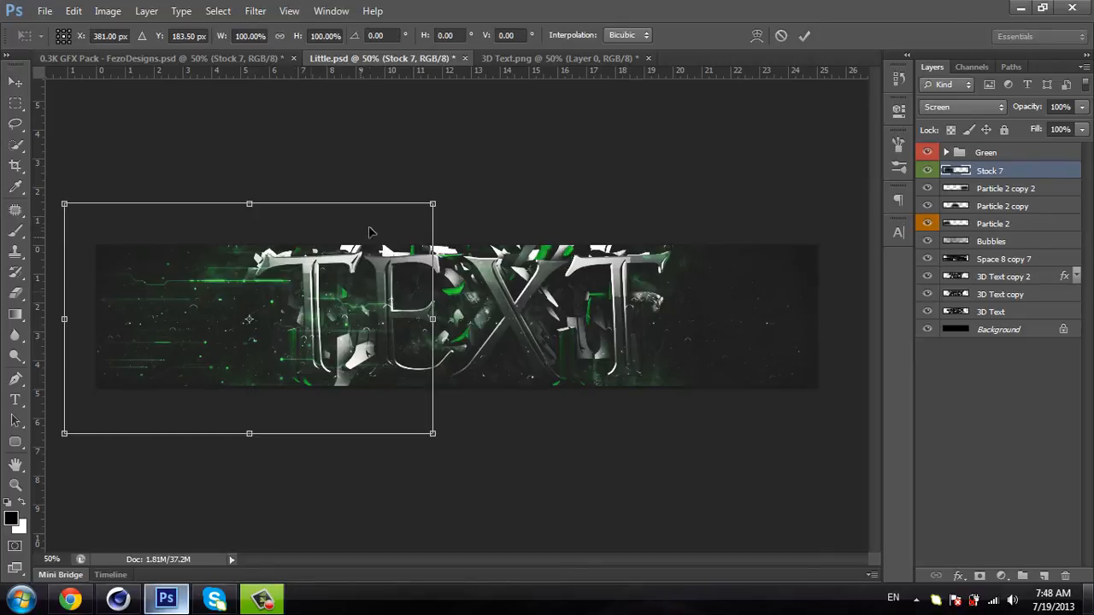
left_click_drag(426, 206, 396, 229, "alt+shift")
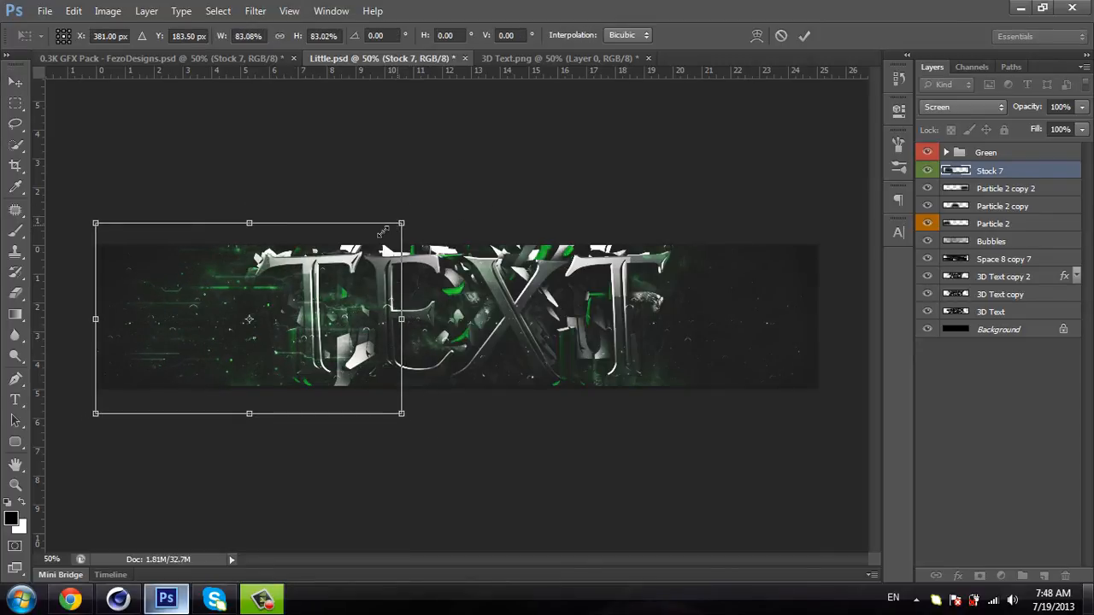
key("Return")
left_click_drag(282, 295, 292, 297)
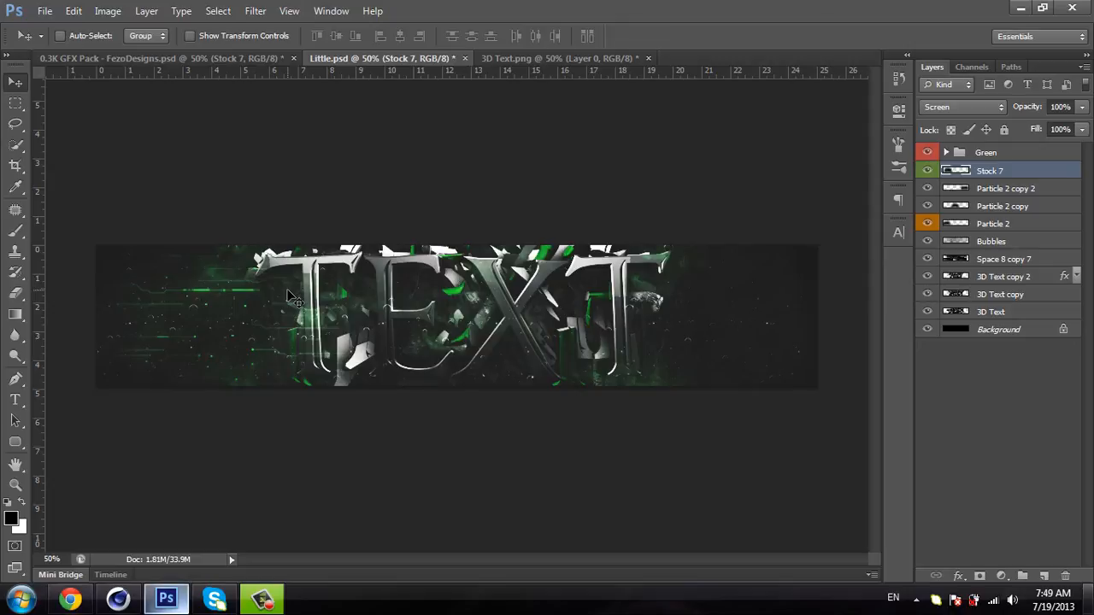
Step: Duplicate the Stock 7 layer twice and position the copies over the middle and right of the banner
key("ctrl+j")
left_click_drag(289, 297, 462, 335)
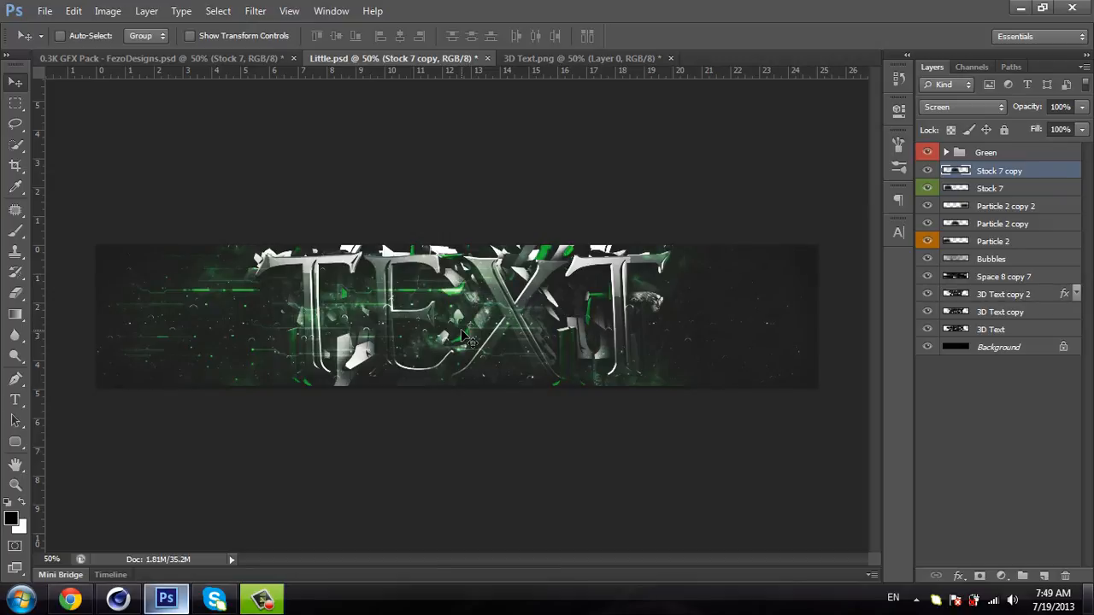
key("ctrl+j")
left_click_drag(436, 337, 697, 315, "shift")
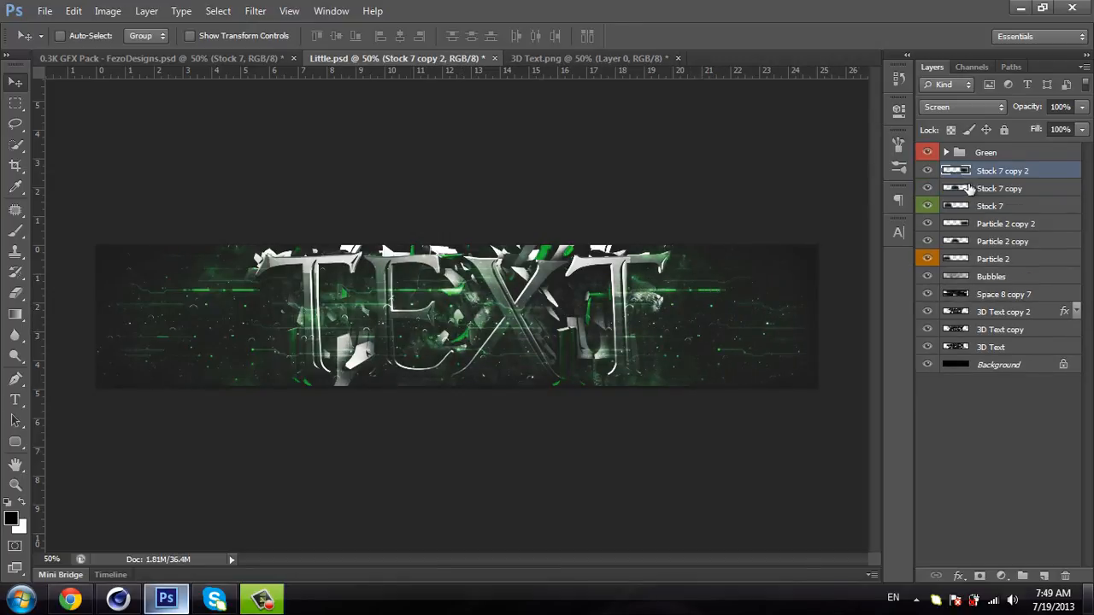
Step: Toggle the visibility of Stock 7 copy 2 and Stock 7 to compare the banner with and without each
left_click(927, 171)
left_click(927, 171)
left_click(928, 207)
left_click(928, 207)
left_click(927, 207)
left_click(927, 206)
left_click(927, 171)
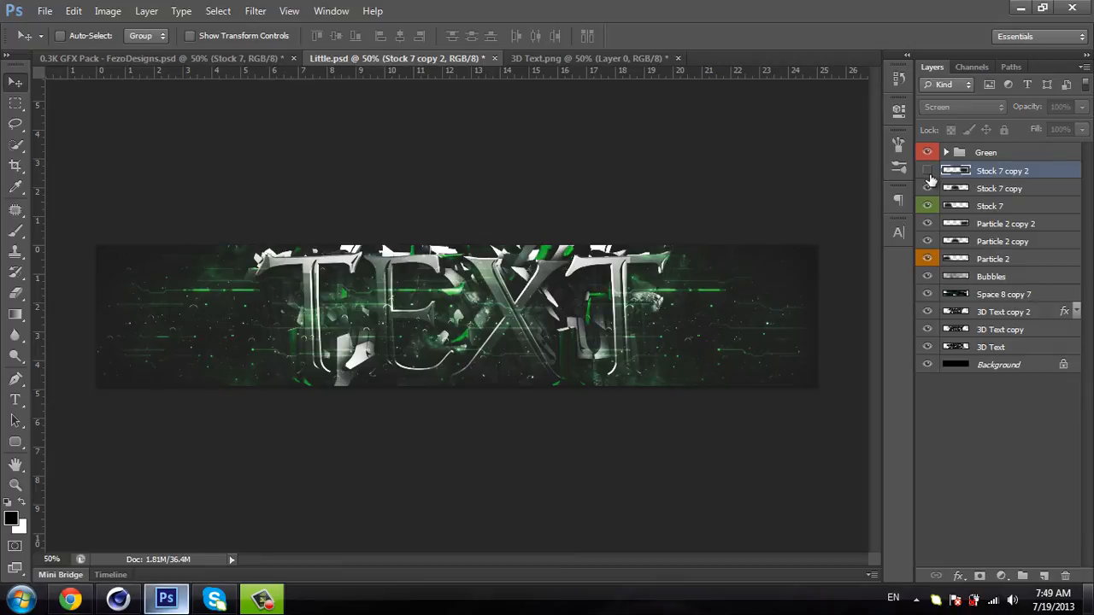
left_click(927, 171)
left_click(927, 207)
left_click(928, 206)
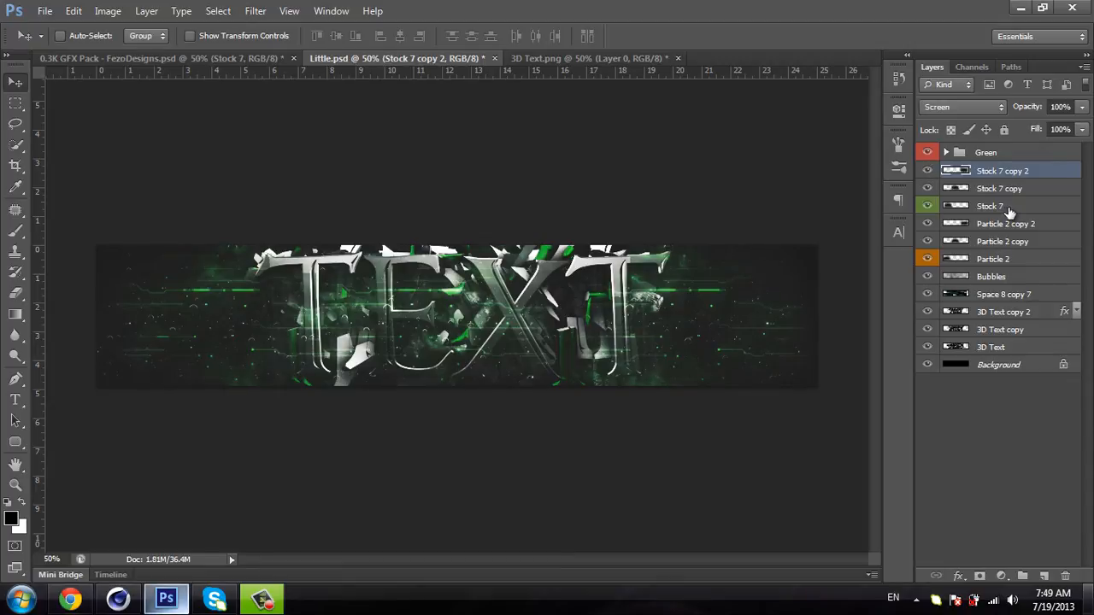
Step: Select the Stock 7 and Stock 7 copy 2 layers together and set their opacity to 50%
left_click(1004, 207)
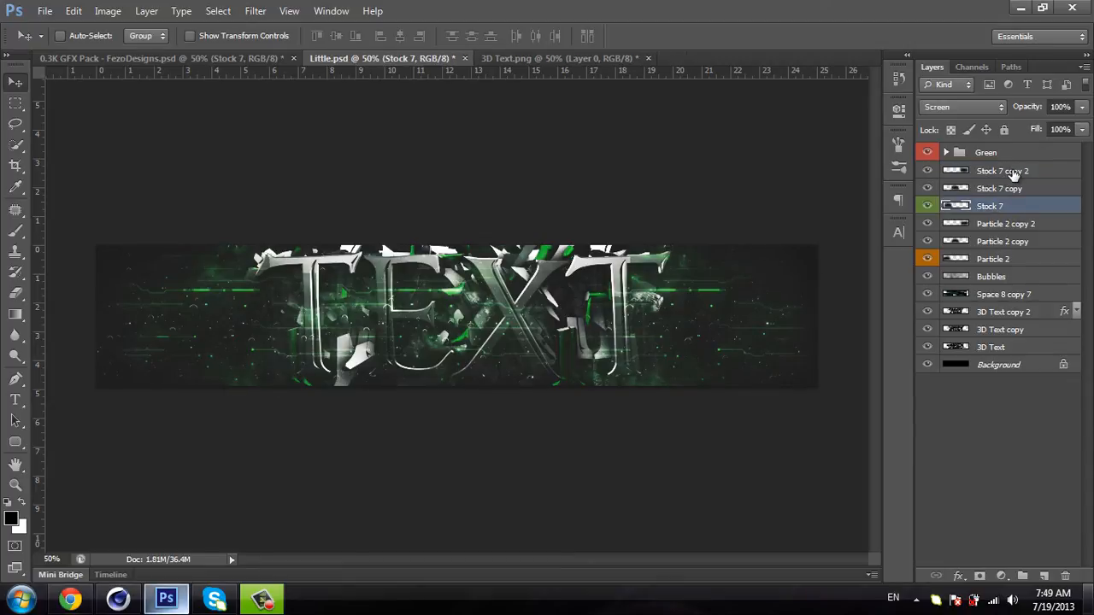
left_click(1013, 172)
left_click(1011, 208)
left_click(1018, 172, "ctrl")
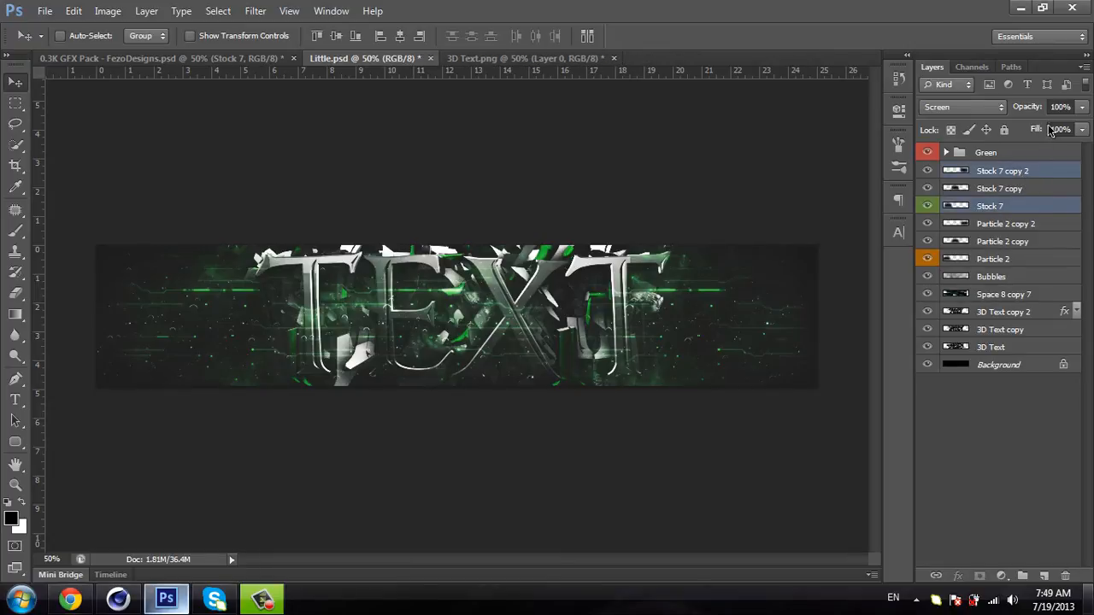
left_click(1070, 108)
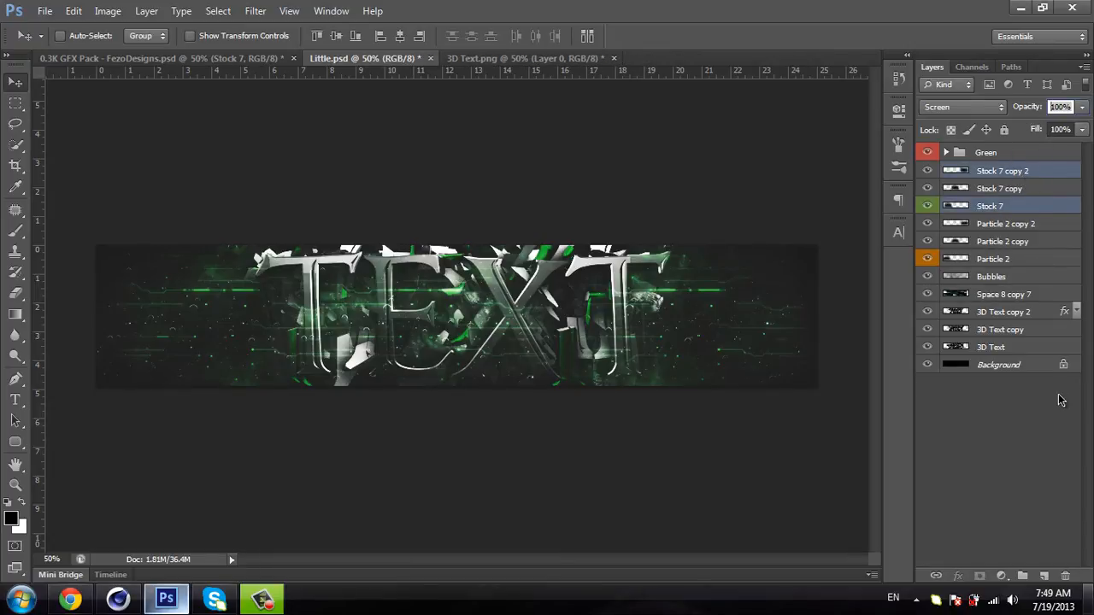
type("50")
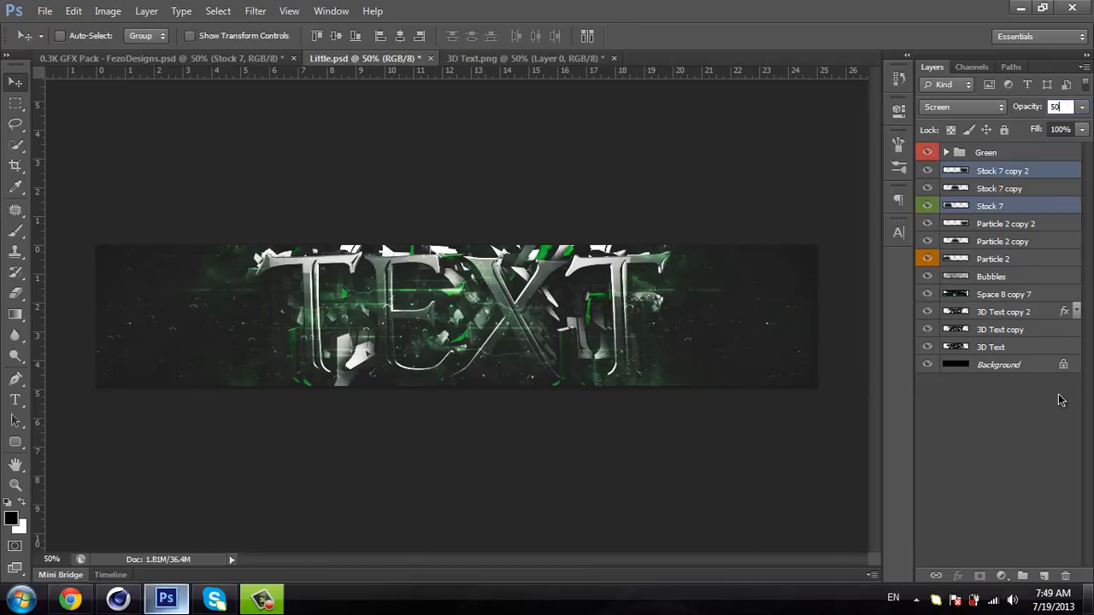
key("Return")
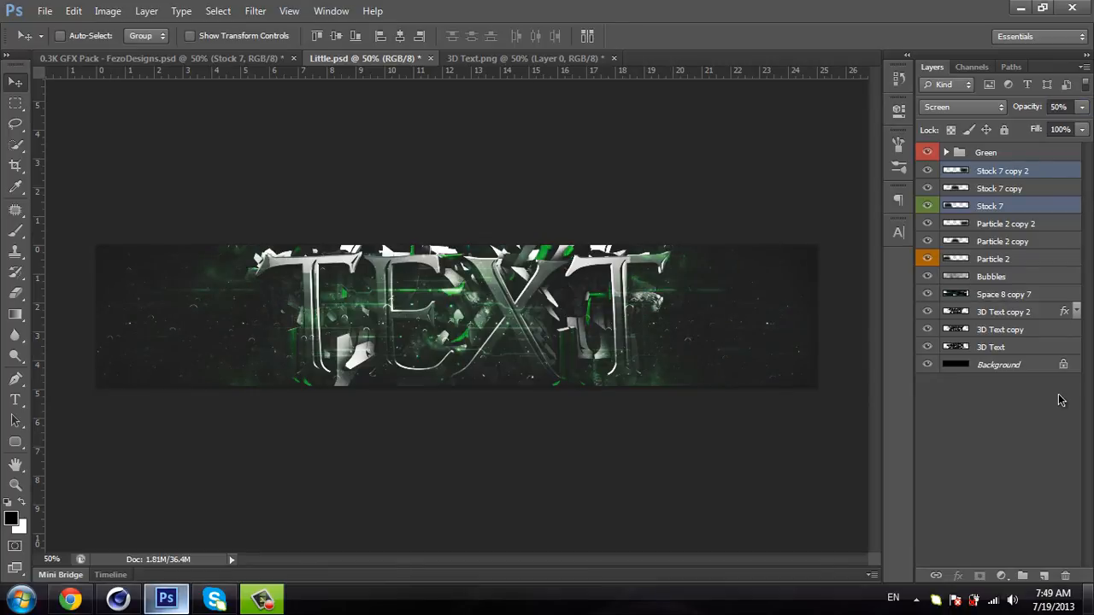
Step: Set the Stock 7 copy layer's opacity to 75% and deselect all layers
left_click(1021, 188)
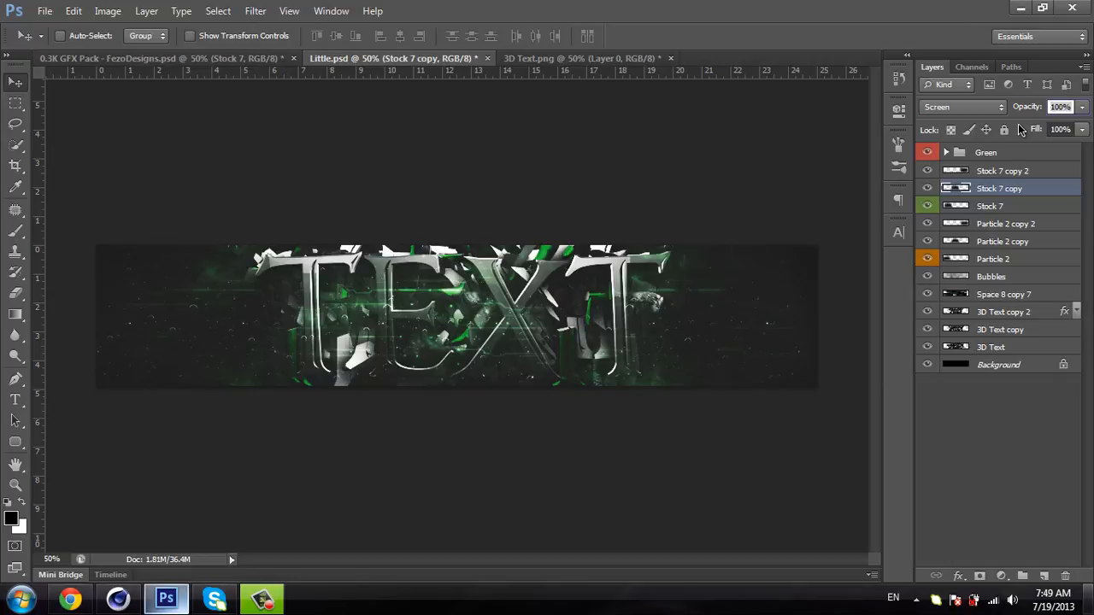
key("Return")
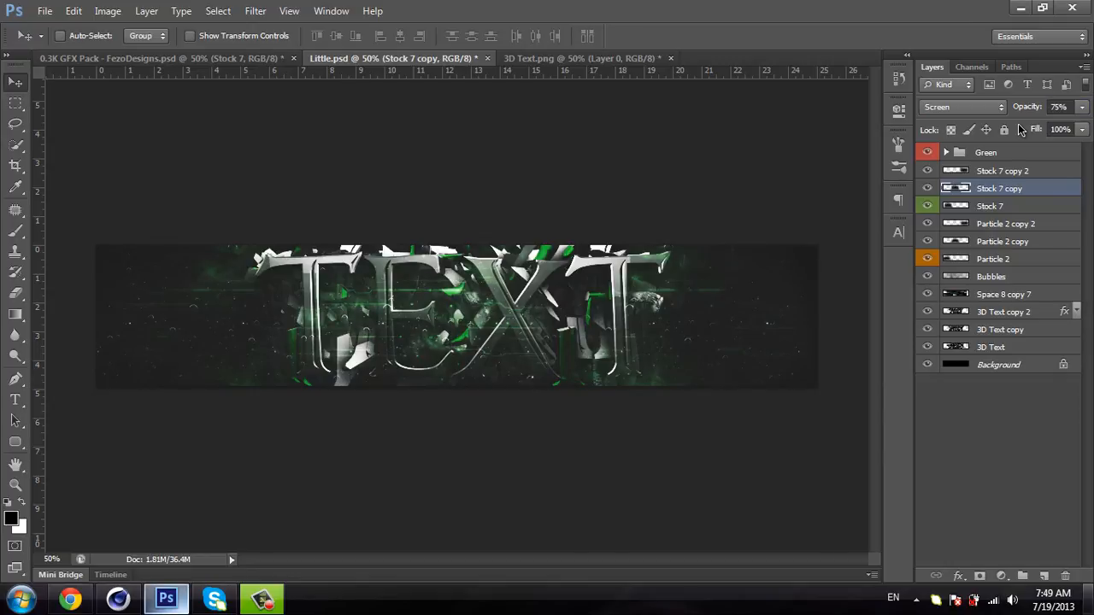
left_click(985, 510)
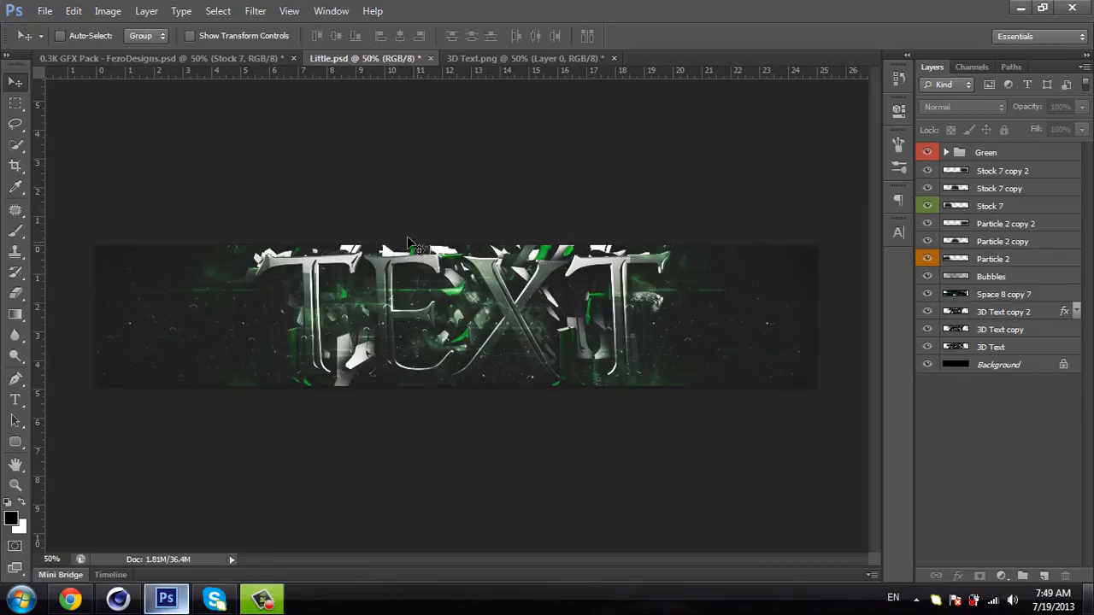
Step: Add a new empty layer directly above 3D Text copy 2 in Little.psd and clip it to that text layer
left_click(513, 58)
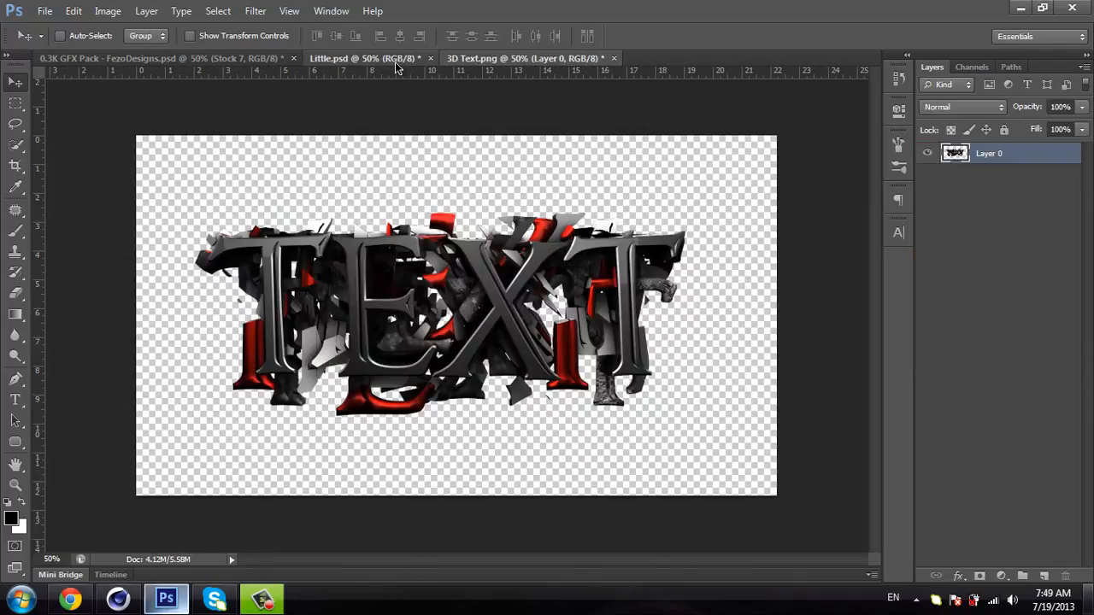
left_click(396, 62)
key("z")
left_click(389, 245)
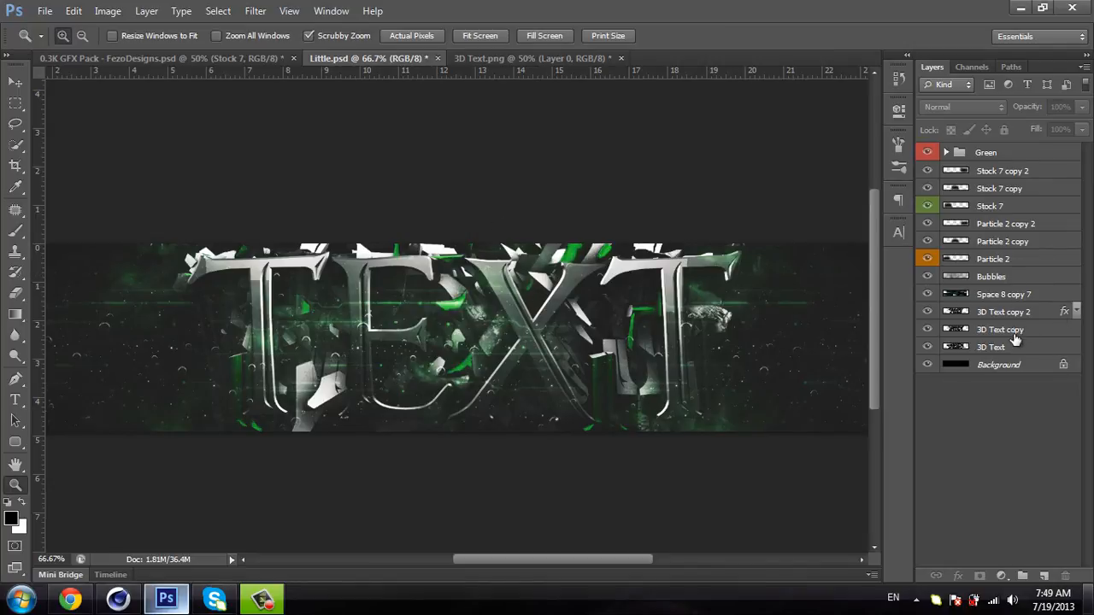
left_click(984, 315)
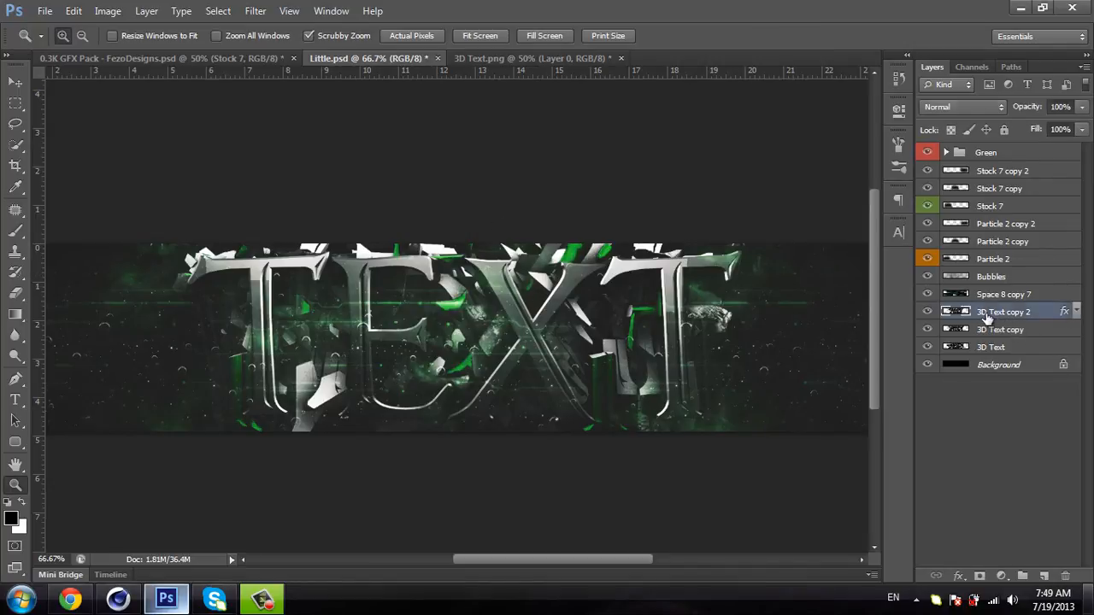
left_click(1044, 576)
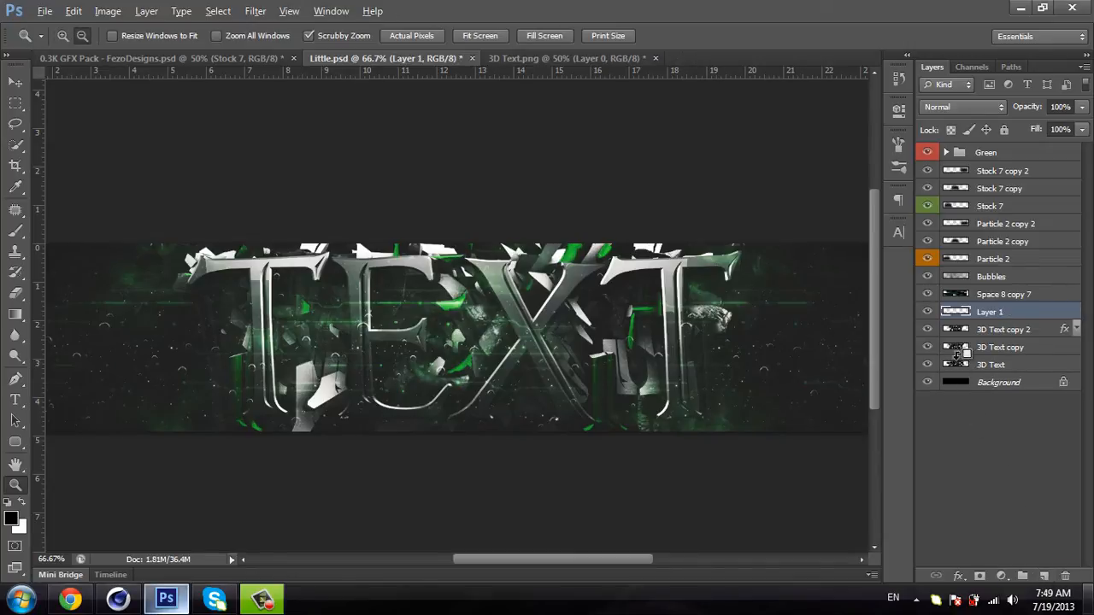
key("alt")
key("alt")
left_click(959, 317, "alt")
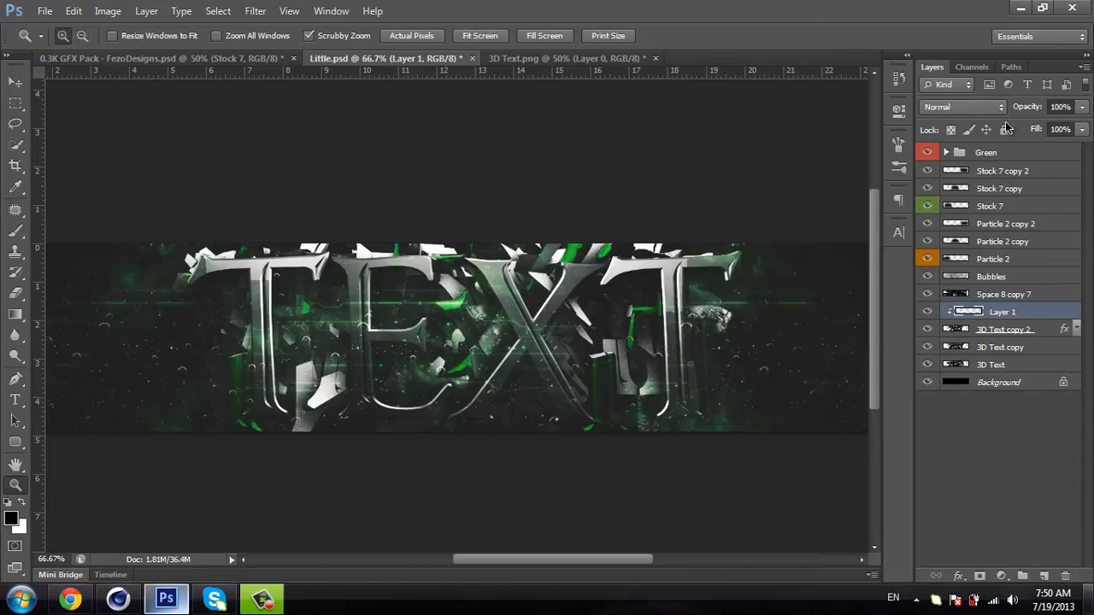
Step: Set the clipped Layer 1 to Overlay blending at 50% opacity
left_click(948, 110)
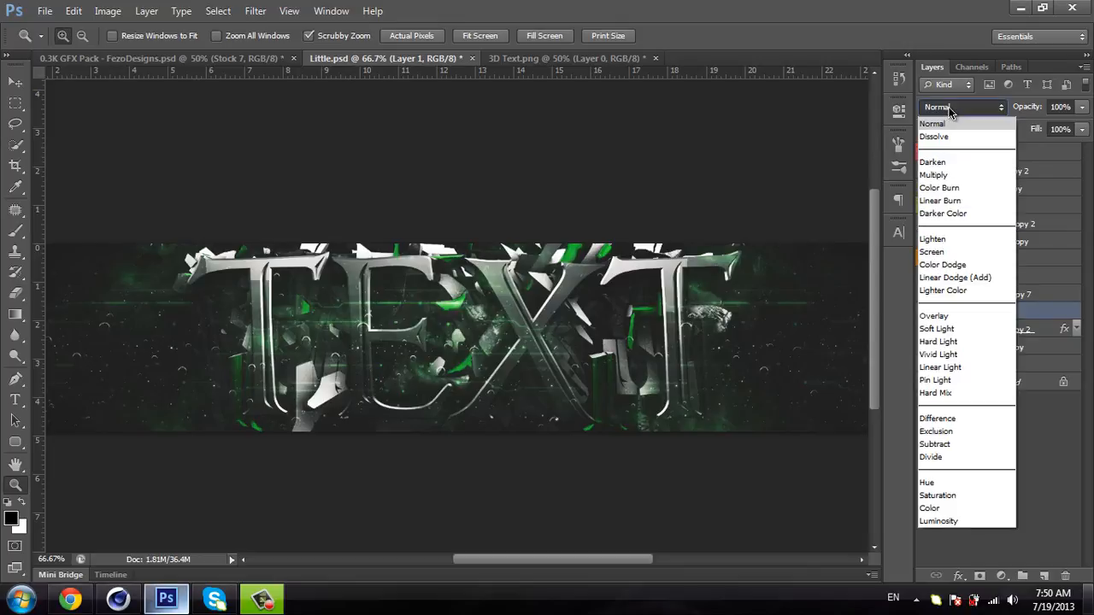
left_click(968, 311)
left_click(1071, 106)
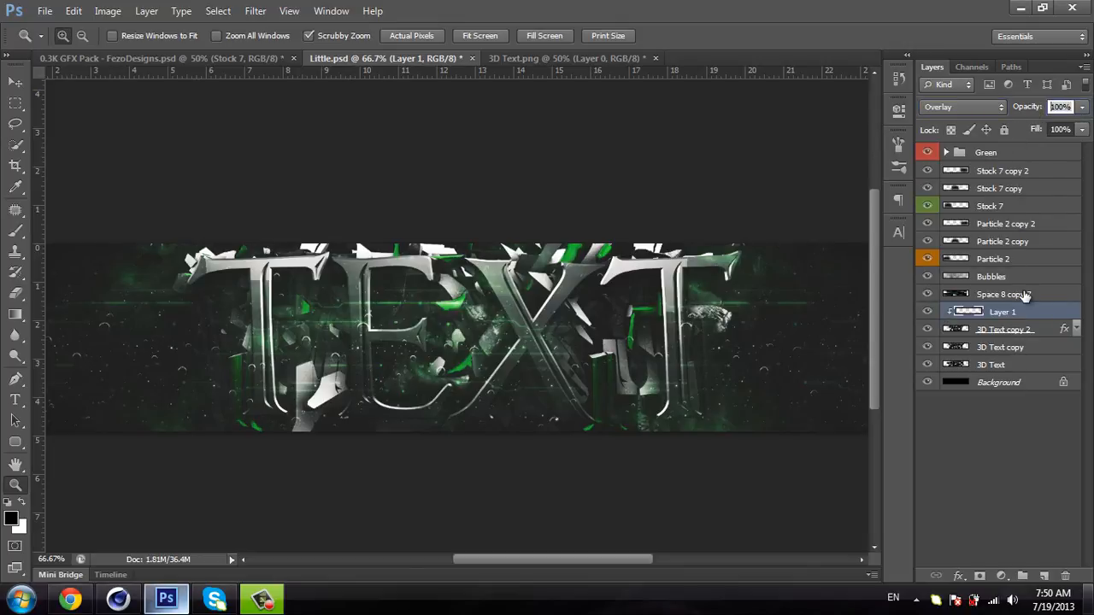
key("Return")
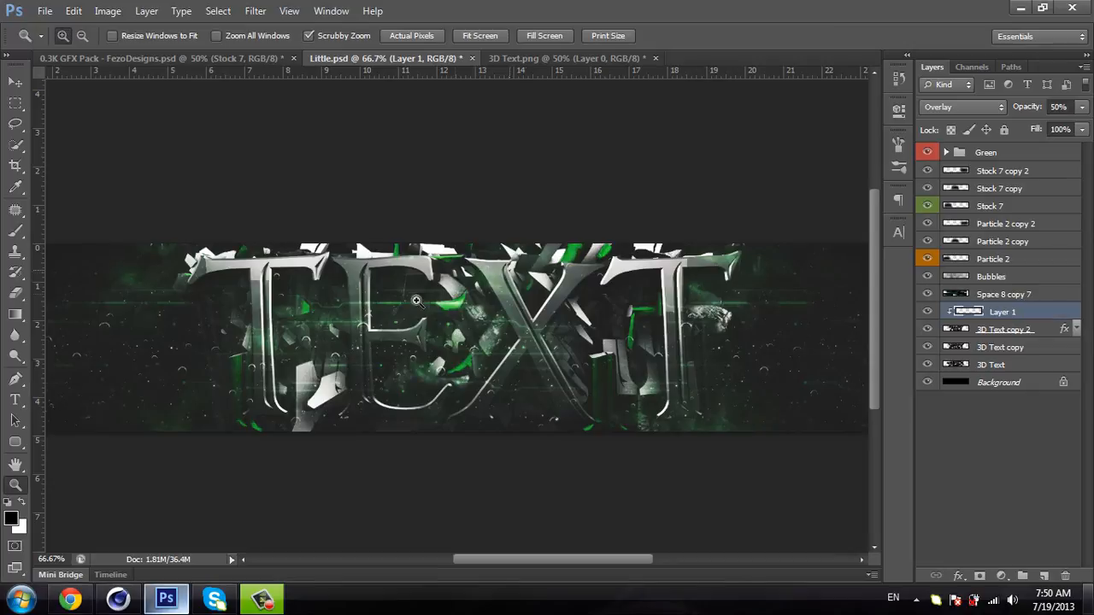
Step: Set up the Brush tool with a soft round tip at 100 px size and 0% hardness
key("b")
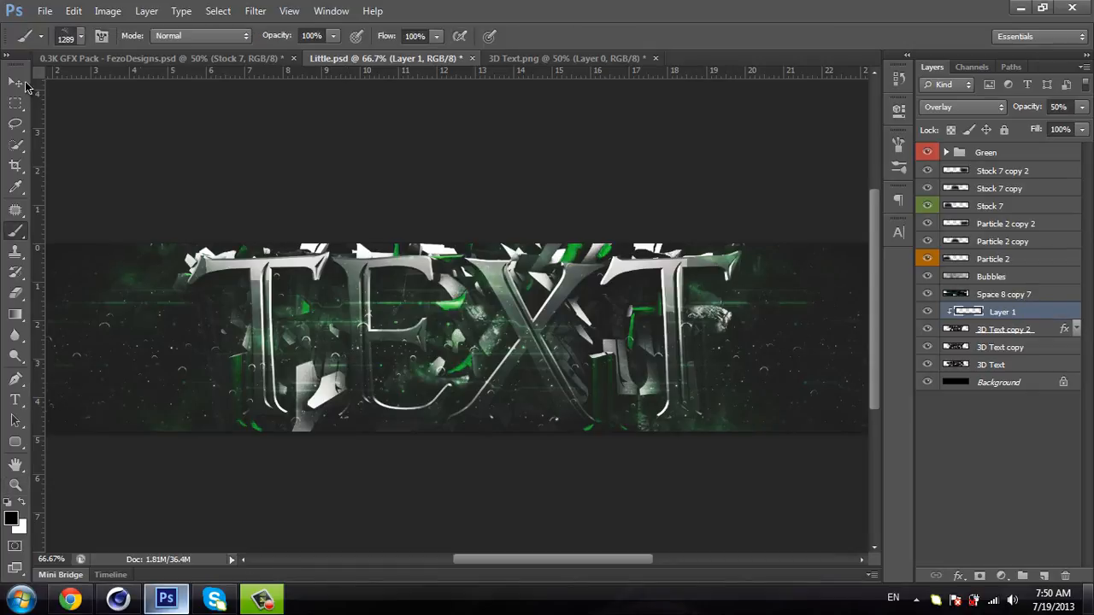
left_click(77, 38)
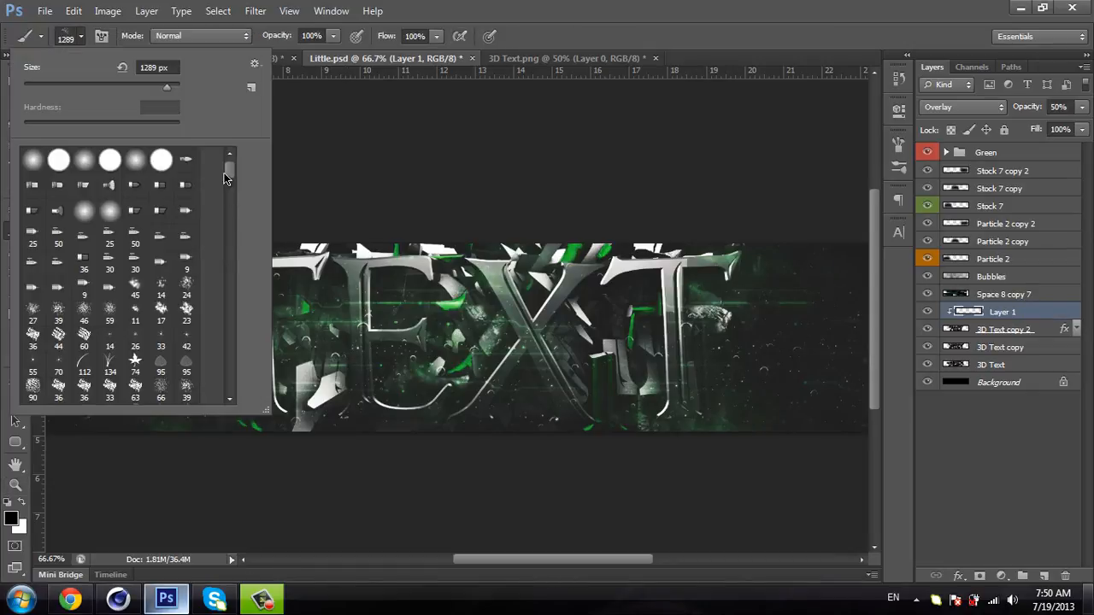
left_click(33, 160)
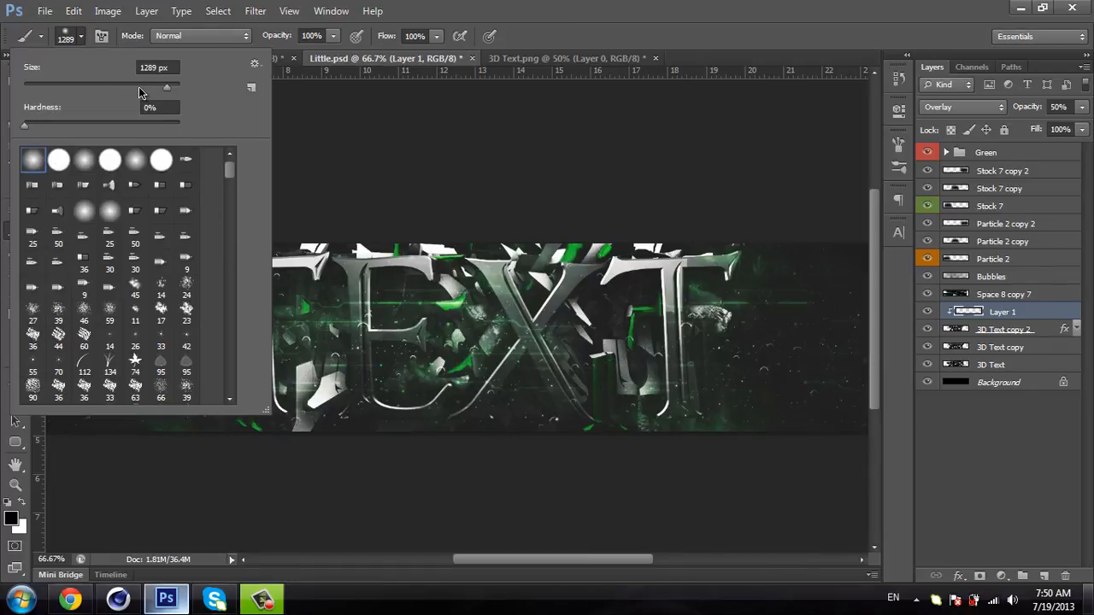
left_click_drag(141, 89, 110, 94)
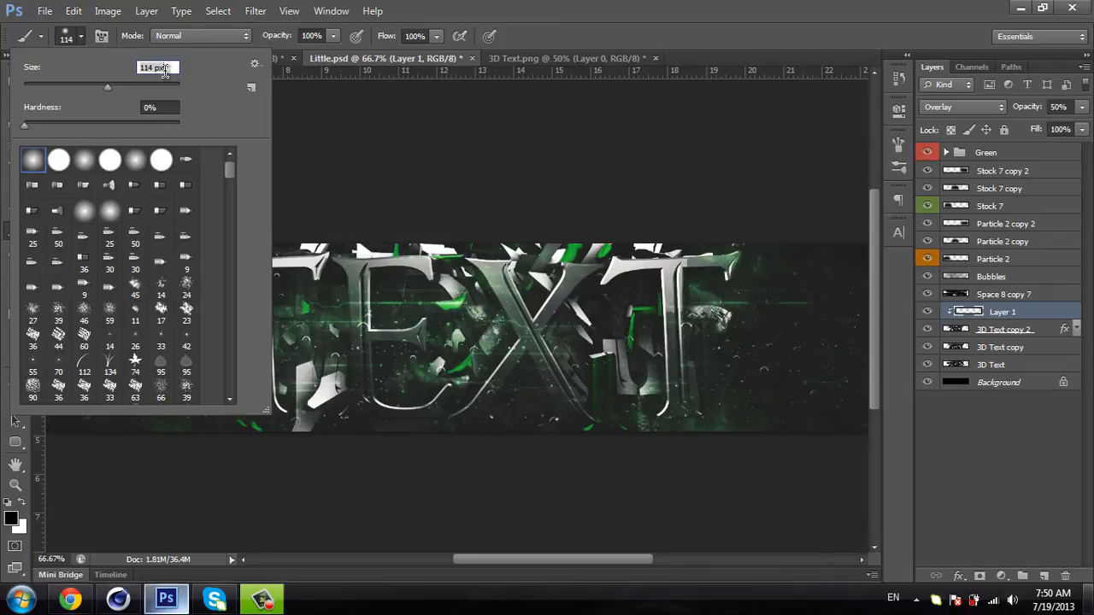
type("100")
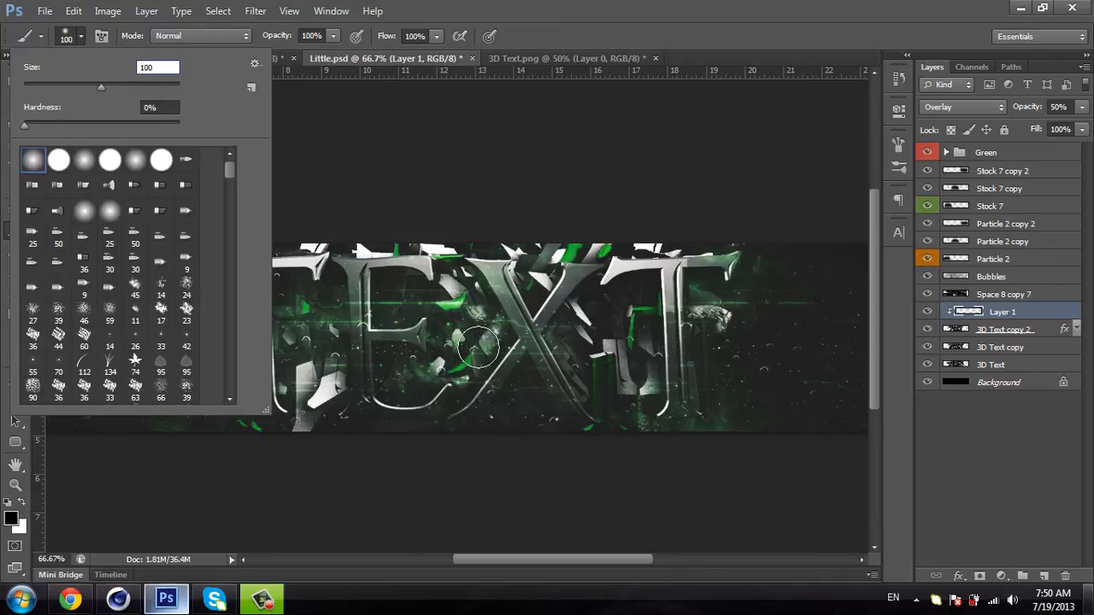
key("Return")
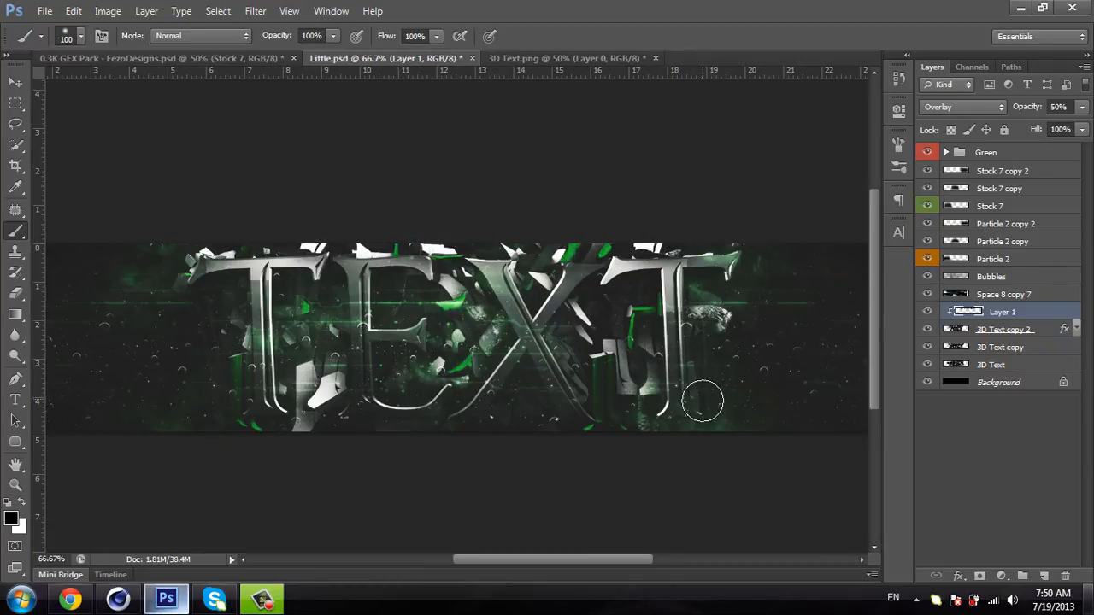
Step: Paint black shading, switch the foreground to white, and brush highlights over the letters and shards on Layer 1
left_click_drag(478, 334, 485, 315)
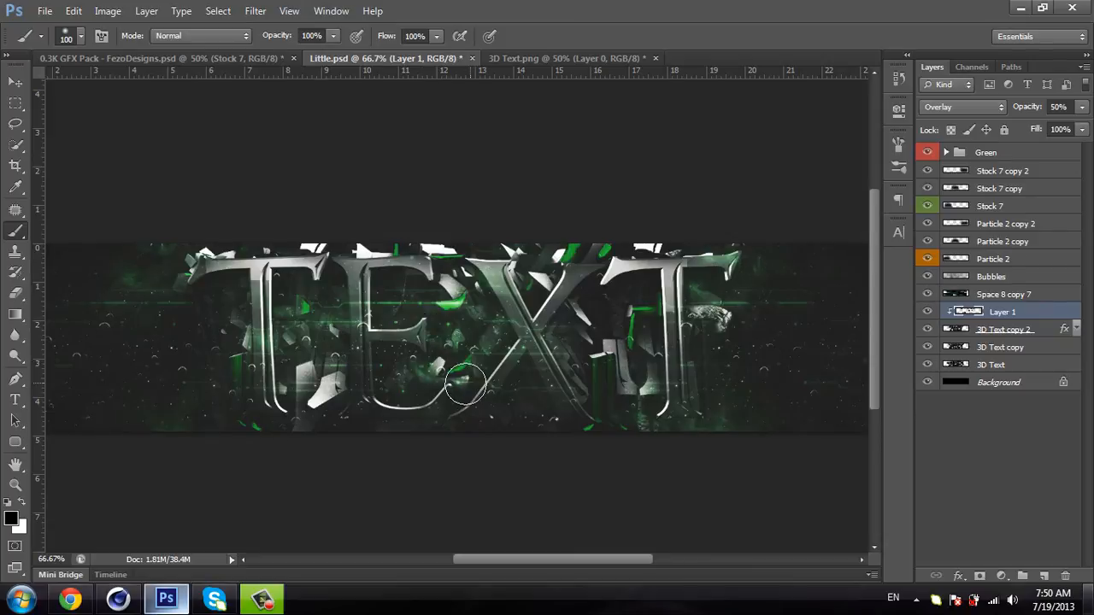
left_click(22, 506)
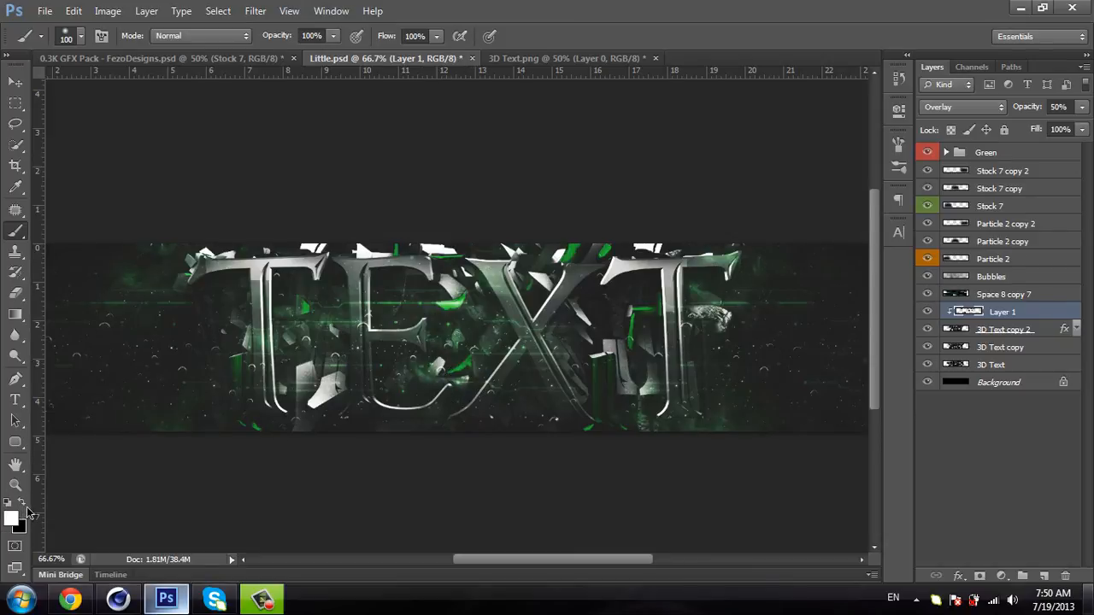
mouse_move(450, 296)
left_mouse_down()
mouse_move(466, 354)
mouse_move(462, 323)
mouse_move(438, 333)
mouse_move(414, 306)
left_mouse_up()
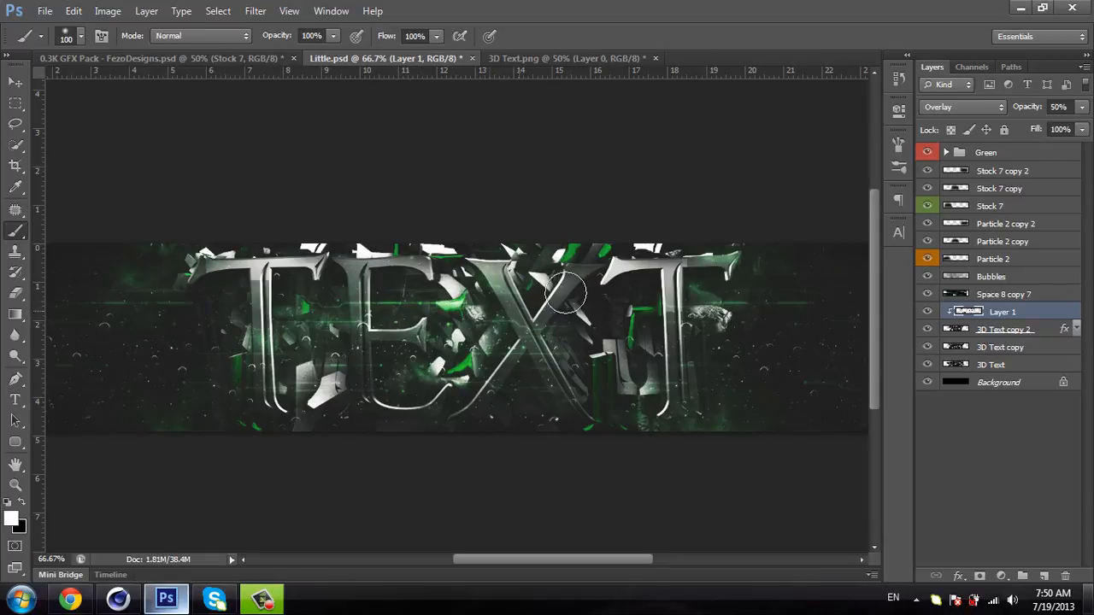
left_click_drag(610, 360, 626, 336)
mouse_move(320, 314)
left_mouse_down()
mouse_move(318, 376)
mouse_move(305, 342)
mouse_move(240, 380)
mouse_move(233, 430)
mouse_move(230, 294)
mouse_move(249, 244)
mouse_move(200, 234)
mouse_move(189, 250)
left_mouse_up()
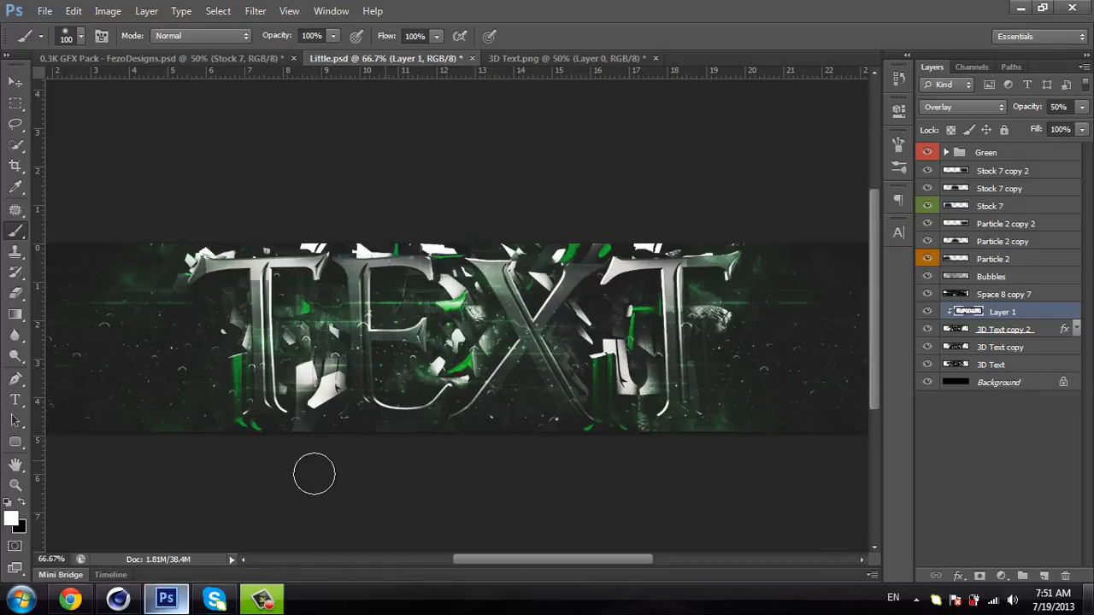
Step: Add further black and white brush strokes across the letters on Layer 1 and deselect all layers
left_click(25, 510)
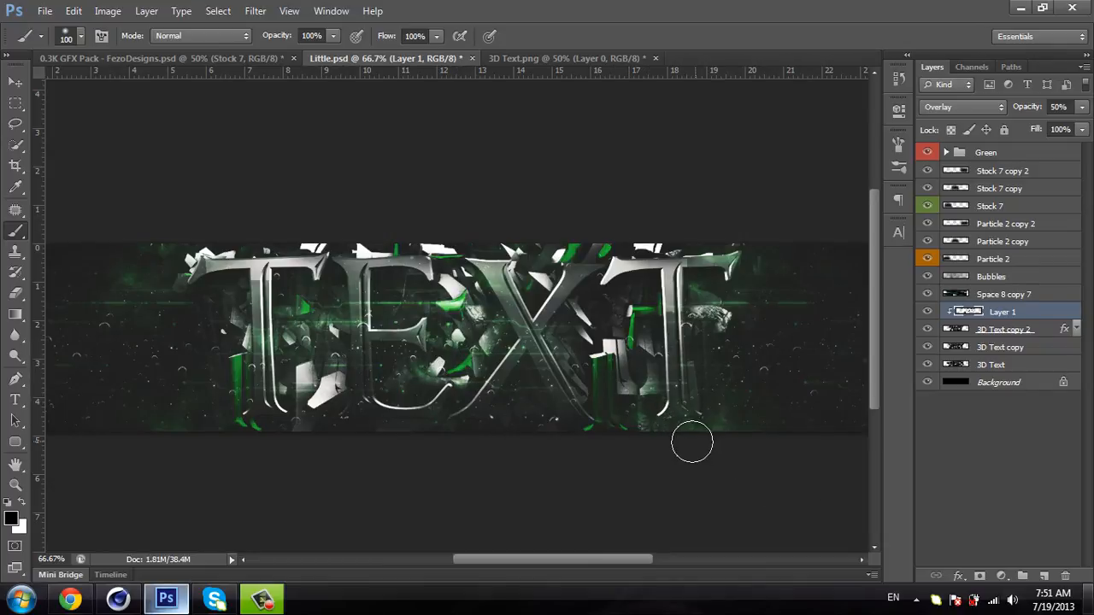
key("e")
left_click(25, 504)
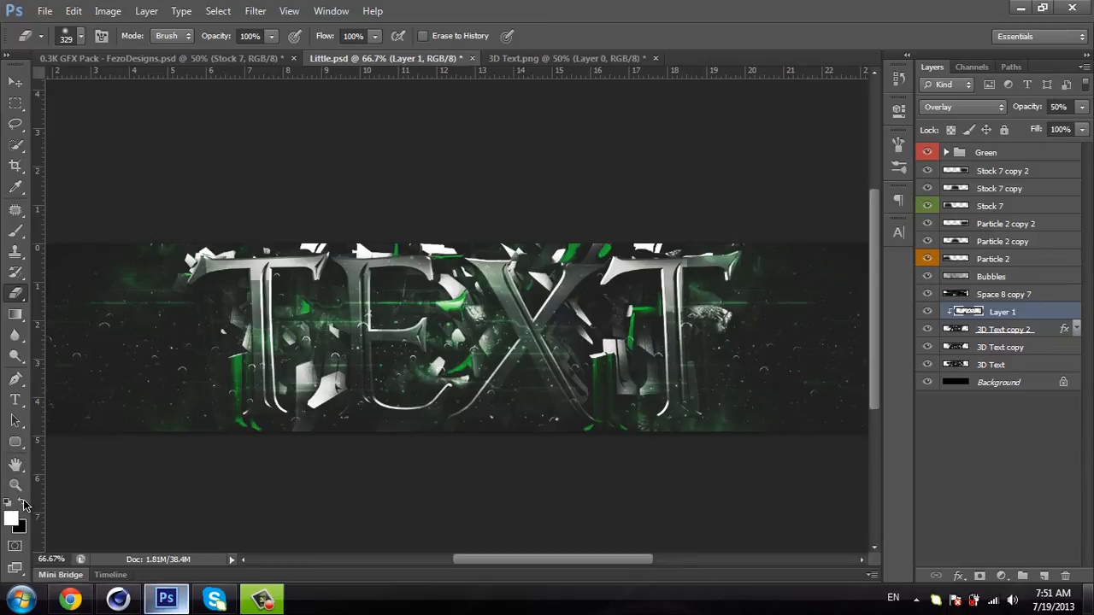
key("b")
mouse_move(416, 255)
left_mouse_down()
mouse_move(522, 286)
mouse_move(590, 276)
mouse_move(692, 312)
mouse_move(620, 270)
mouse_move(735, 271)
mouse_move(649, 346)
mouse_move(688, 324)
mouse_move(772, 313)
mouse_move(727, 330)
left_mouse_up()
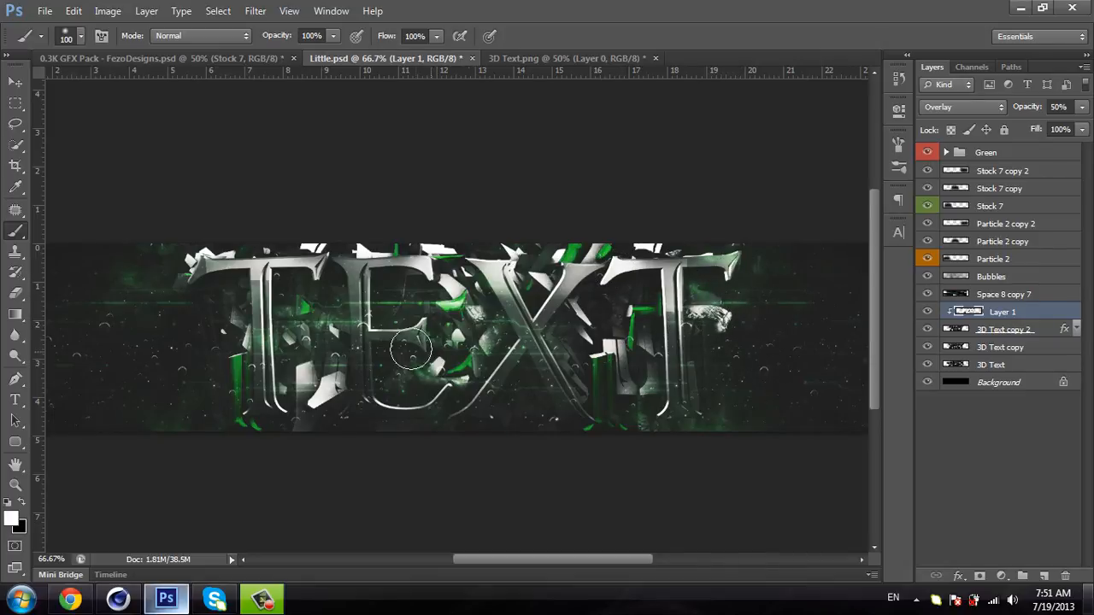
left_click_drag(183, 249, 199, 282)
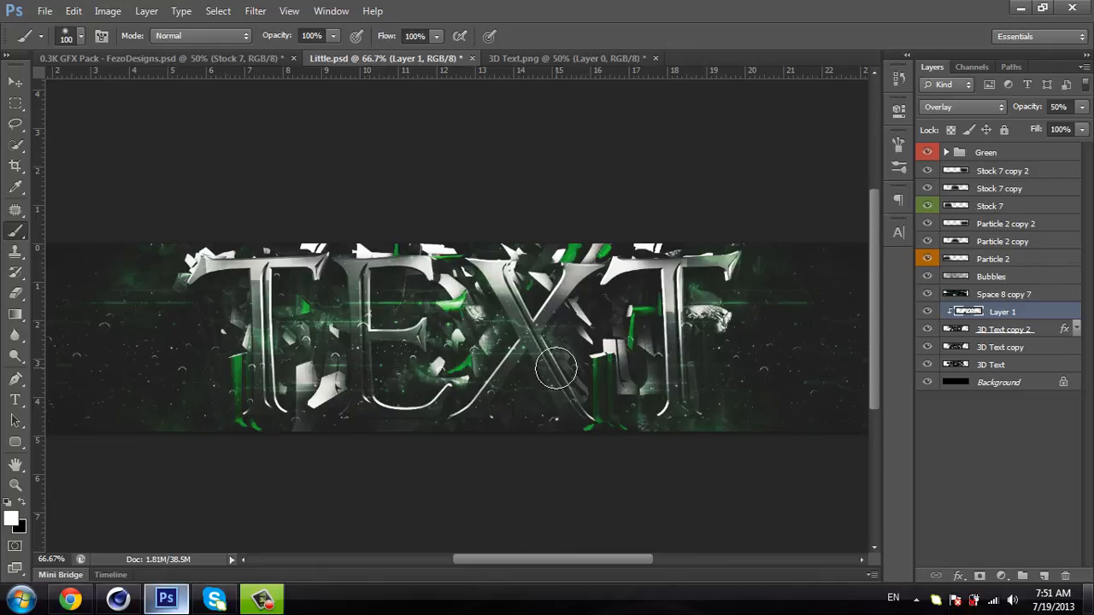
key("z")
right_click(537, 343)
left_click(588, 427)
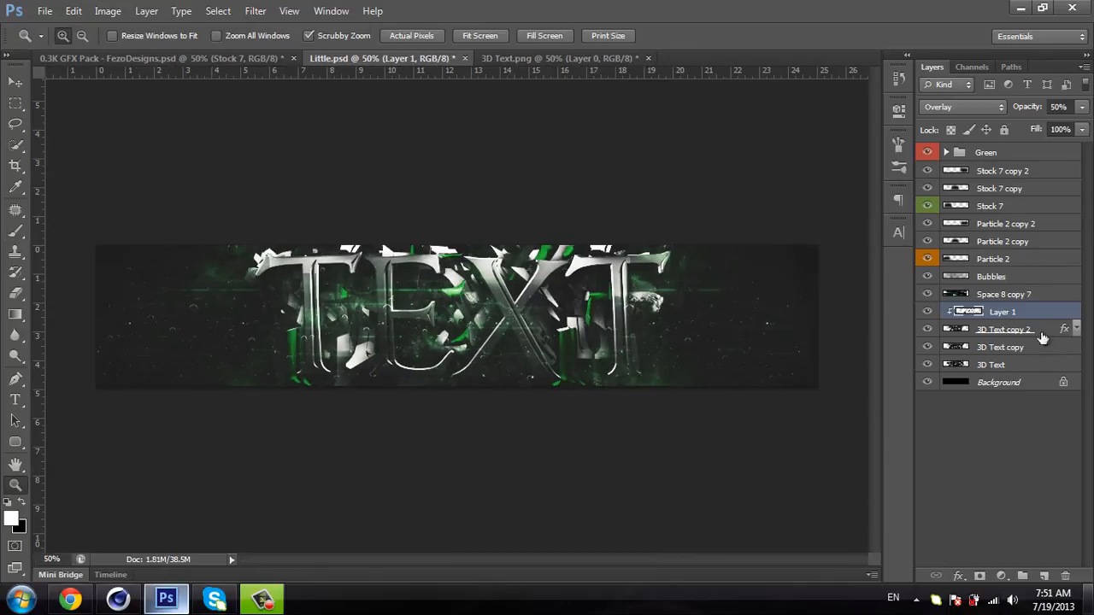
left_click(991, 478)
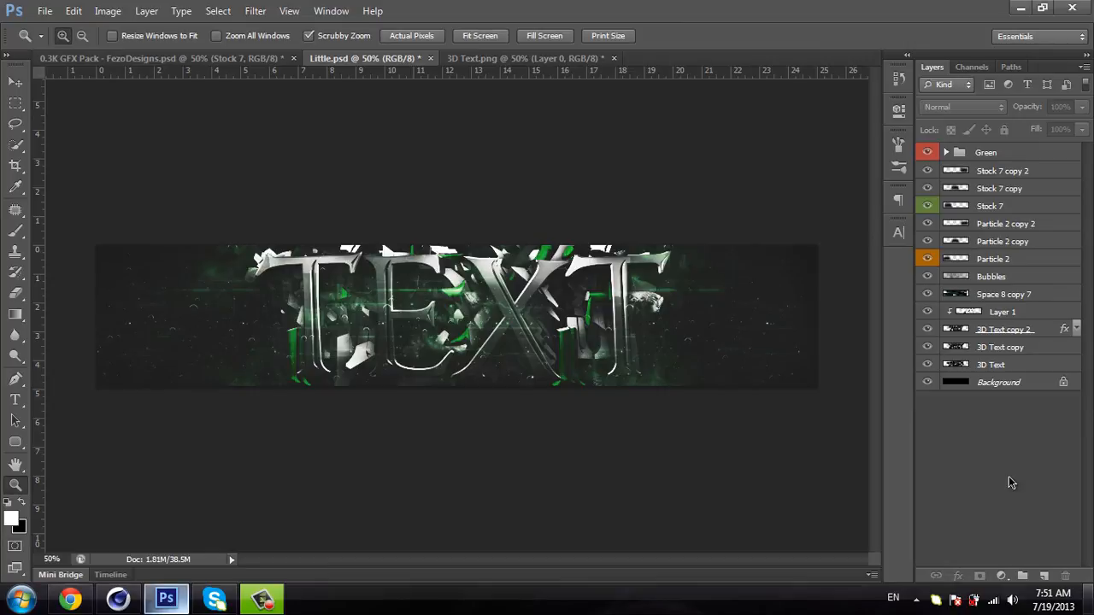
Step: Show Stock 9 instead of Stock 7 in 0.3K GFX Pack - FezoDesigns.psd and activate the Move tool
left_click(260, 60)
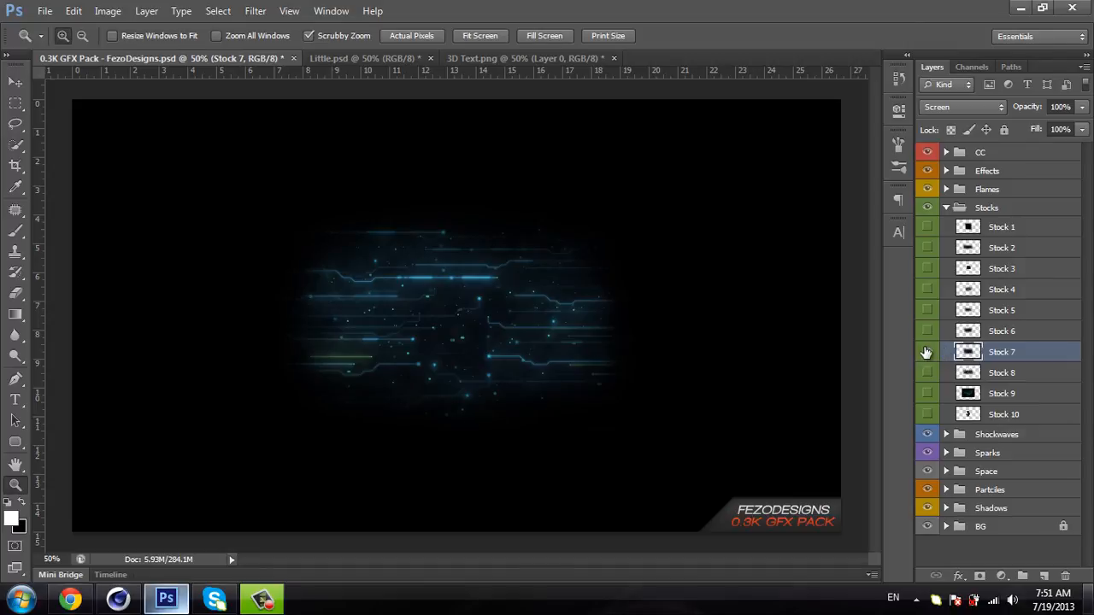
left_click(926, 353)
left_click(927, 373)
left_click(927, 372)
left_click(928, 393)
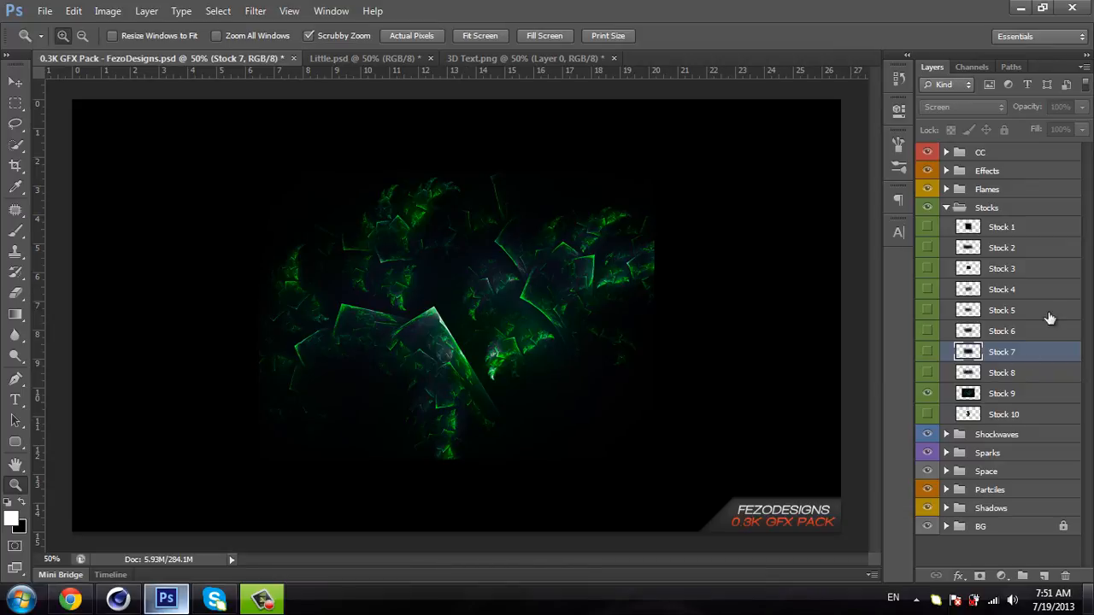
left_click(14, 82)
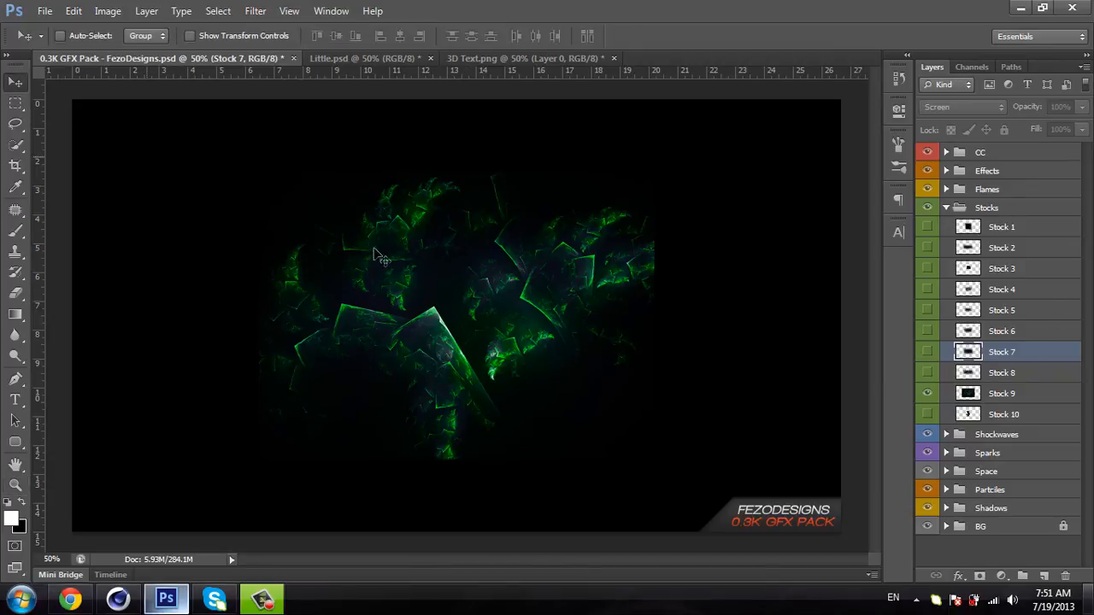
left_click_drag(468, 224, 348, 205)
left_click_drag(255, 88, 359, 307)
key("ctrl+z")
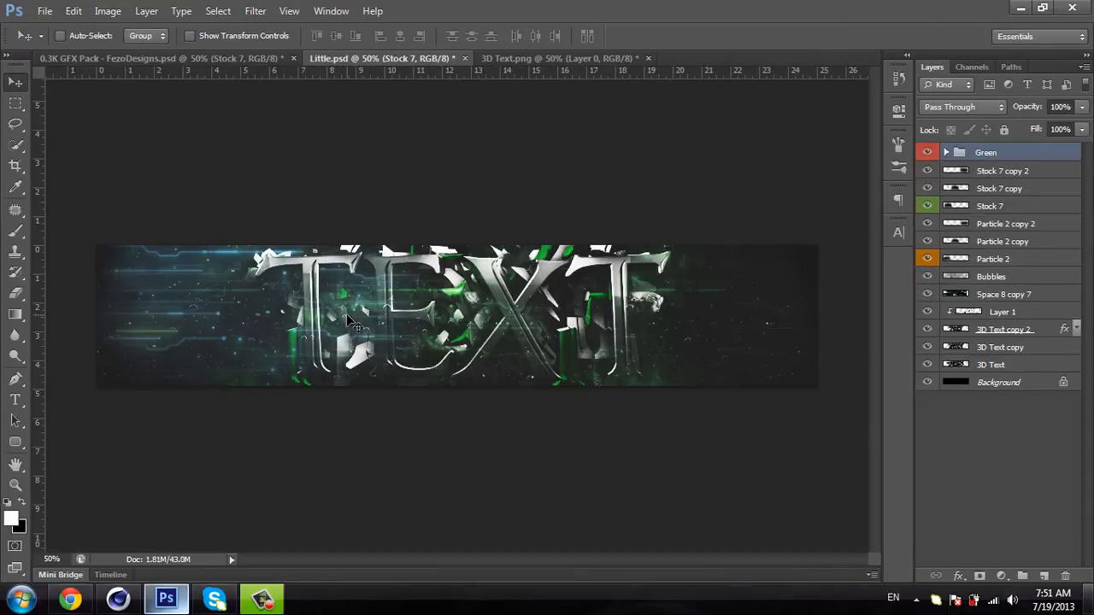
Step: Copy the Stock 9 layer from the GFX pack into Little.psd and place it directly below the Green group
left_click(230, 58)
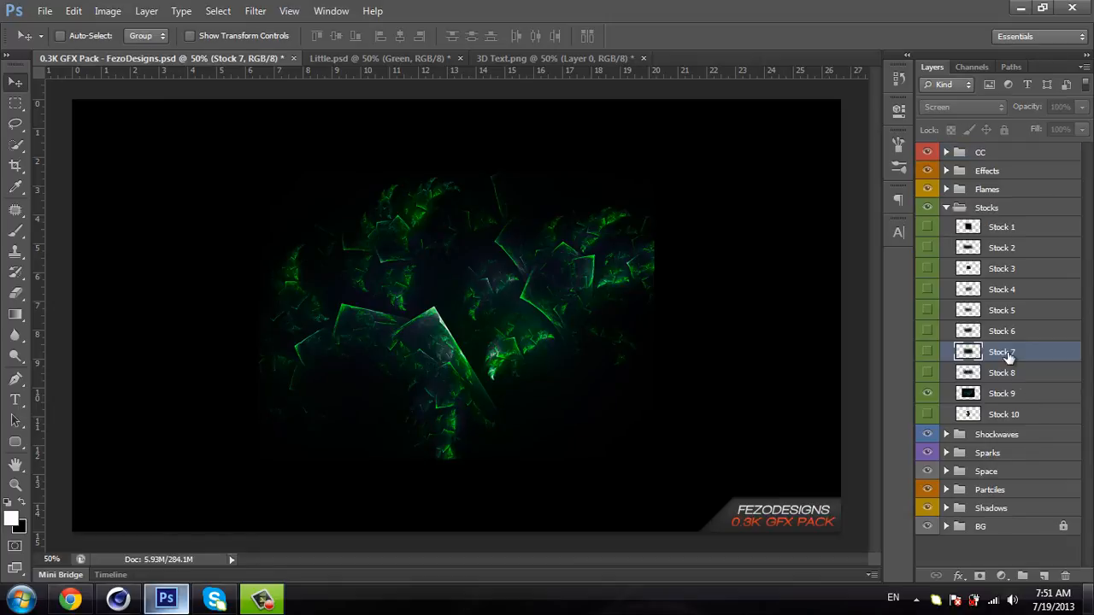
left_click(955, 395)
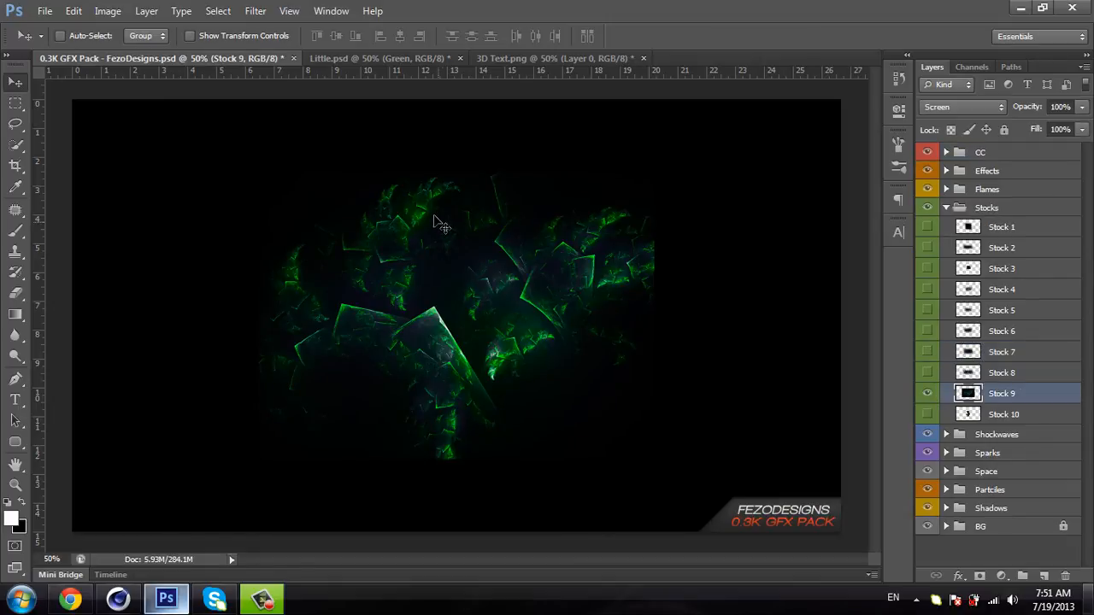
left_click_drag(438, 225, 316, 276)
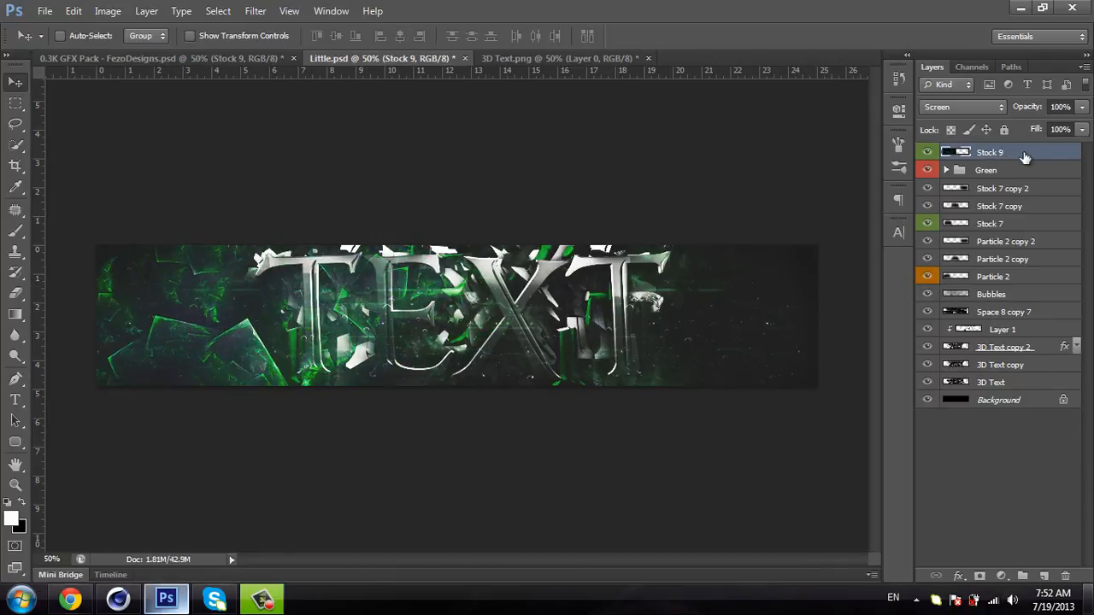
left_click_drag(1025, 158, 1010, 190)
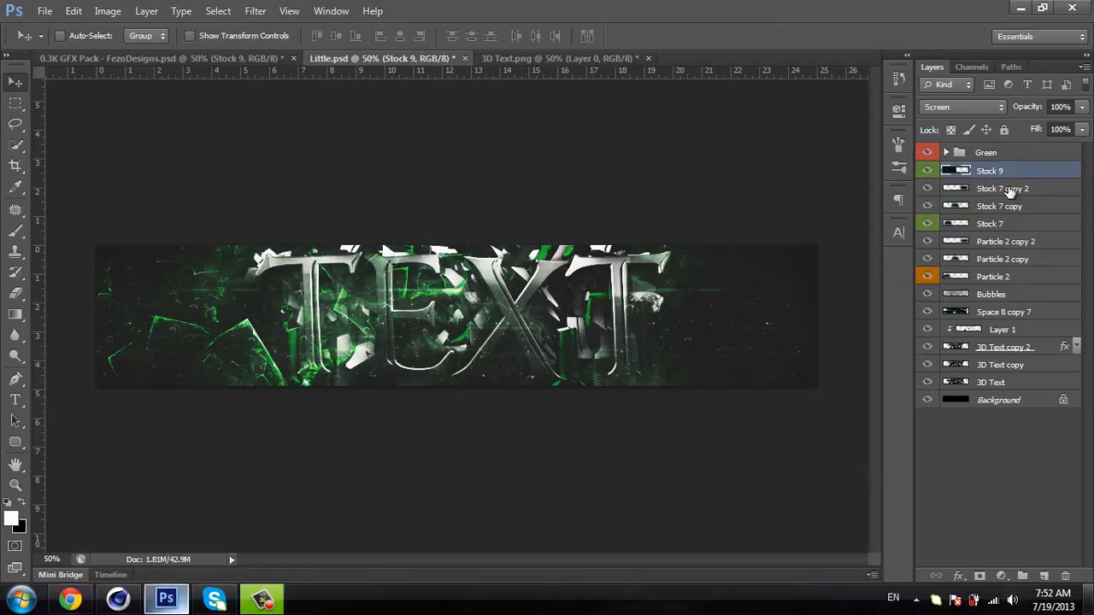
Step: Scale the Stock 9 layer proportionally around its centre to about 73.5%
key("ctrl+t")
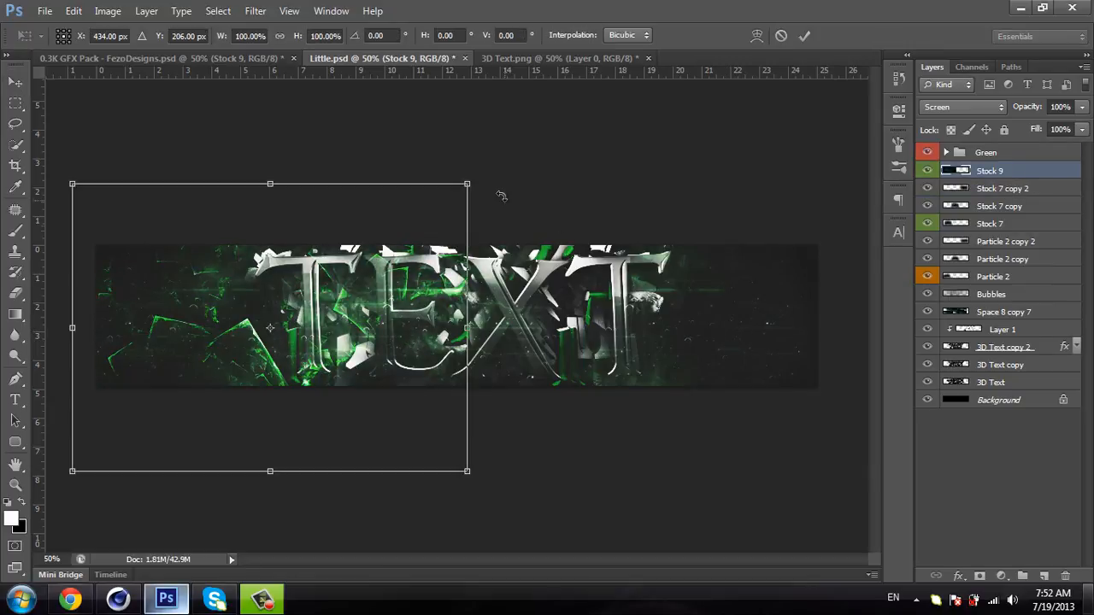
left_click_drag(471, 181, 419, 224, "alt+shift")
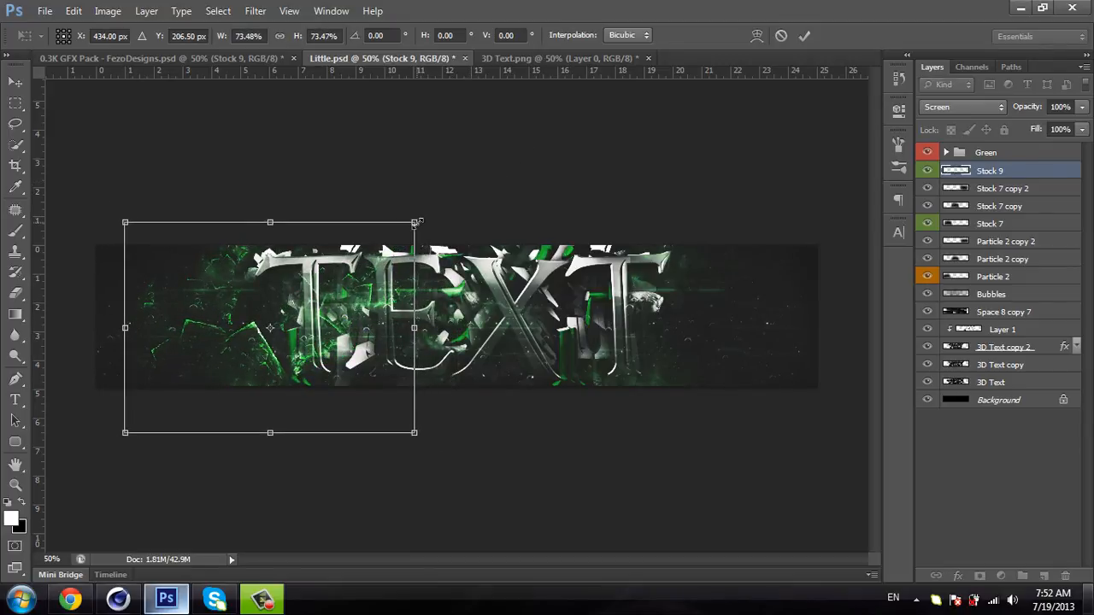
key("Return")
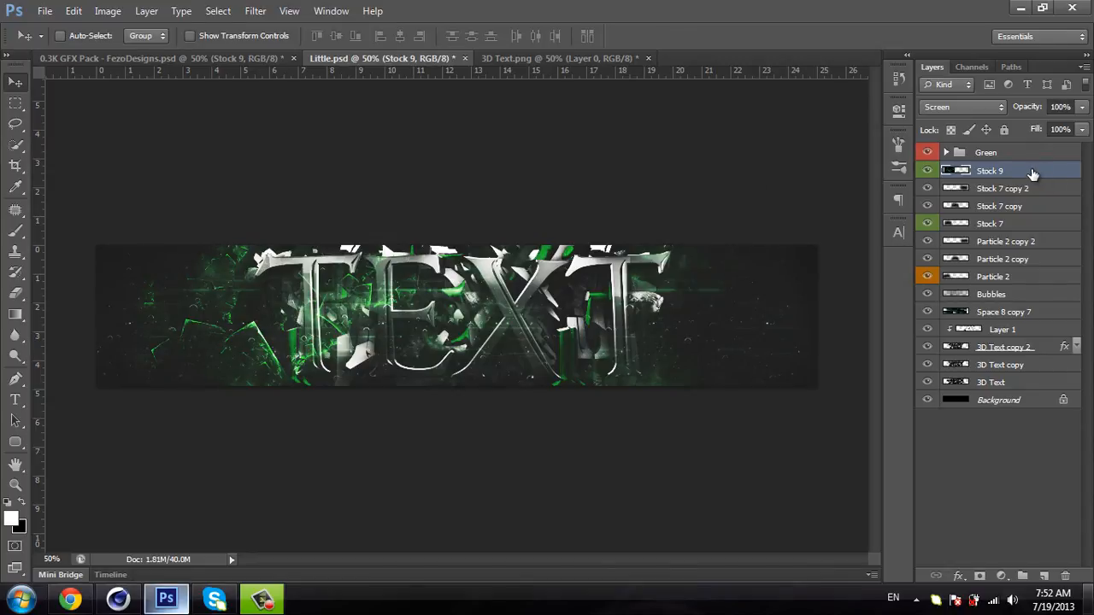
Step: Reorder Stock 9 directly above the Background layer and shift its artwork to the banner's left end
left_click_drag(1033, 173, 1008, 400)
left_click_drag(1025, 169, 995, 387)
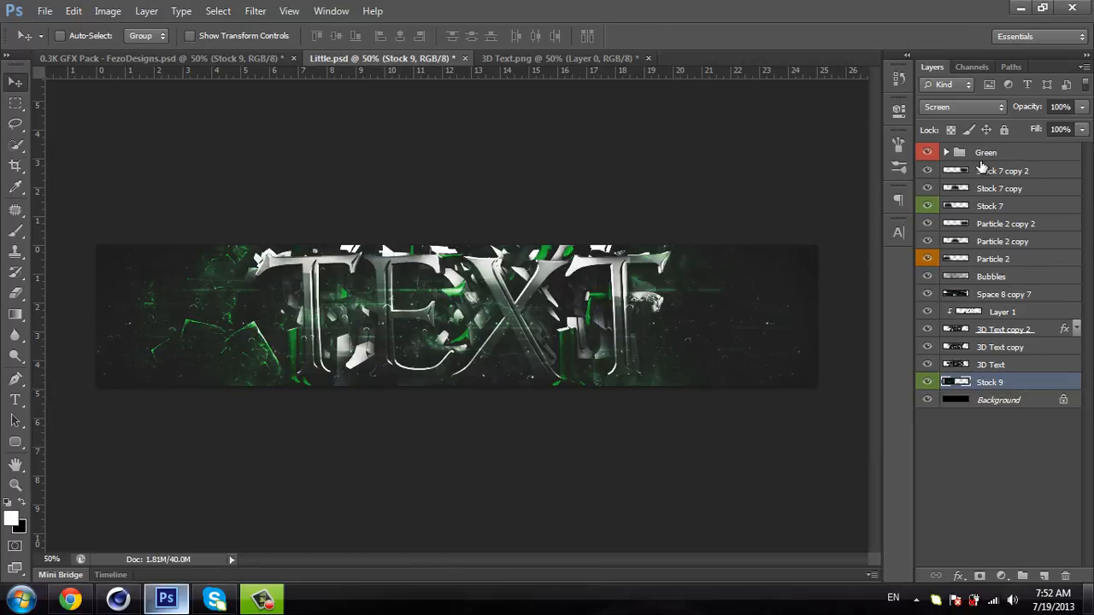
left_click_drag(381, 296, 314, 296)
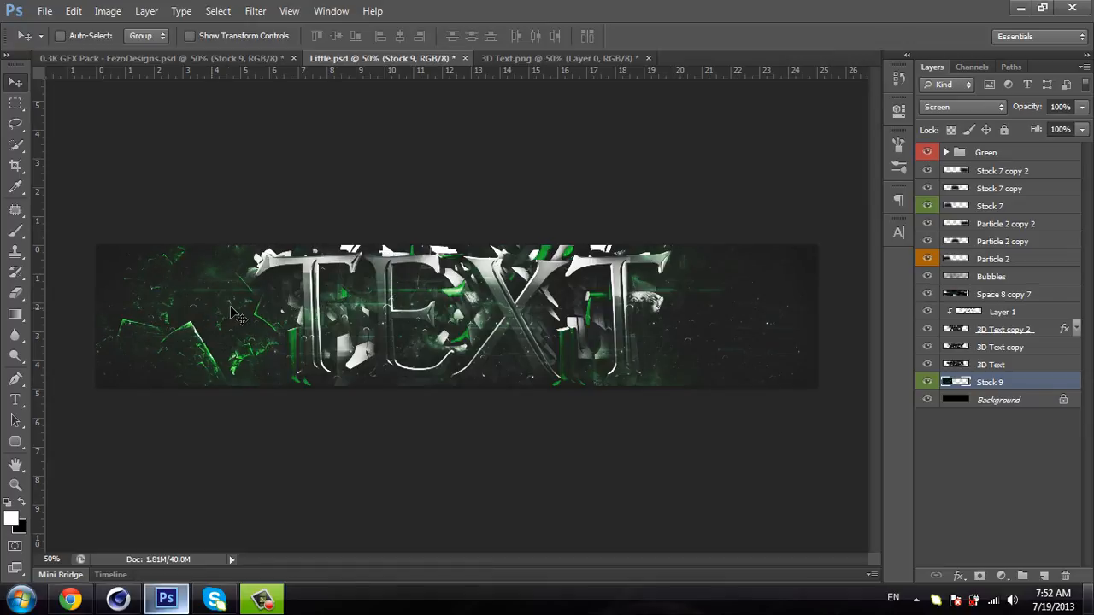
left_click_drag(239, 316, 195, 313)
Step: Set the Stock 9 layer's opacity to 66%
left_click(1071, 106)
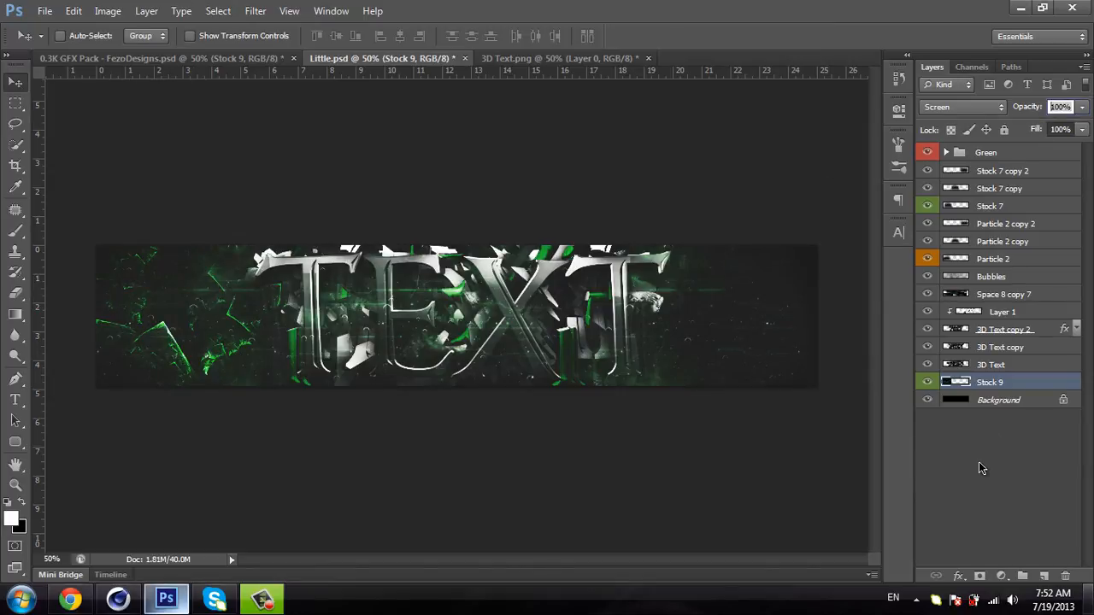
type("66")
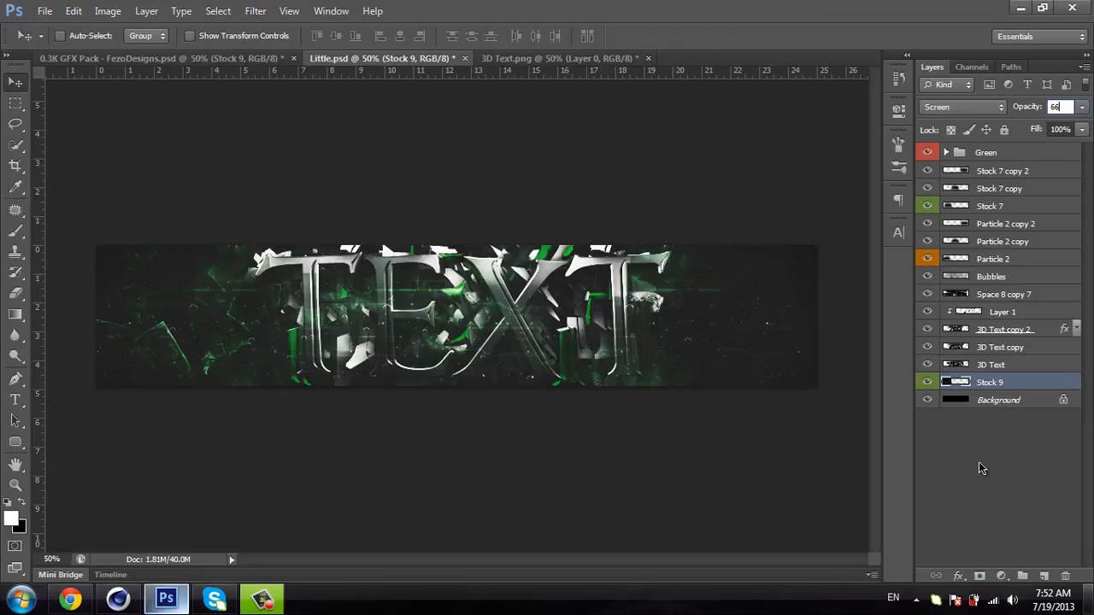
key("Return")
Step: Duplicate the Stock 9 layer and place the copy, flipped horizontally and vertically, at the banner's right end
key("ctrl+j")
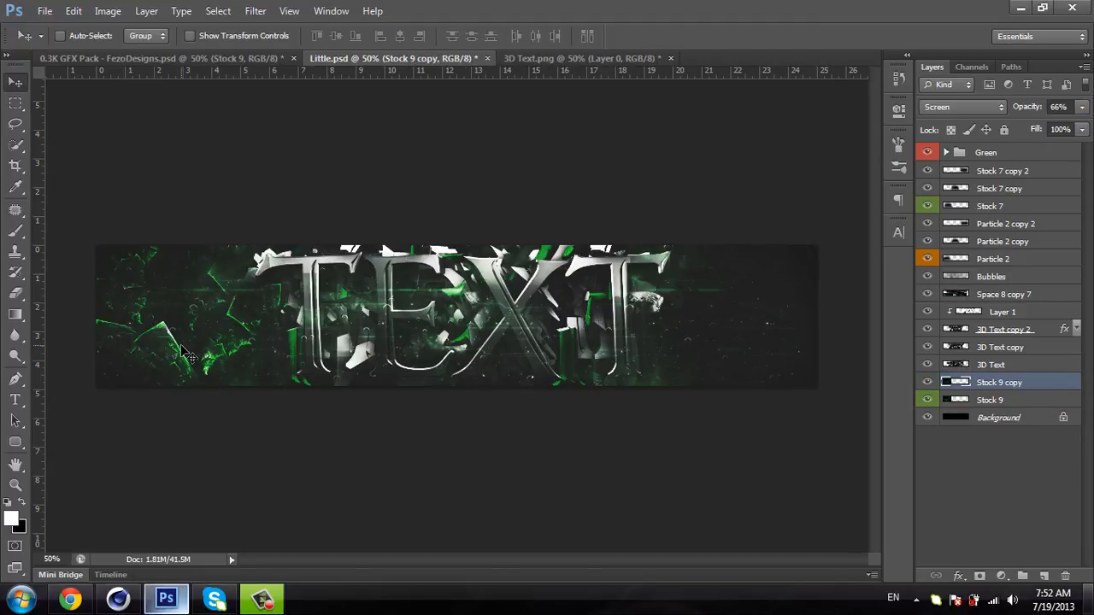
left_click_drag(182, 351, 718, 335)
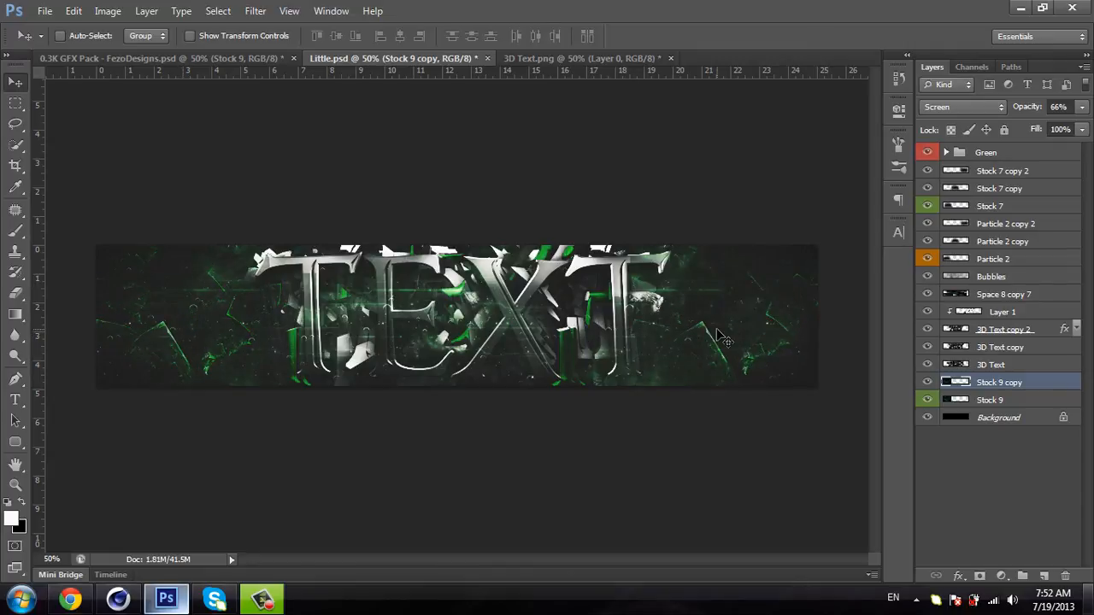
key("ctrl+t")
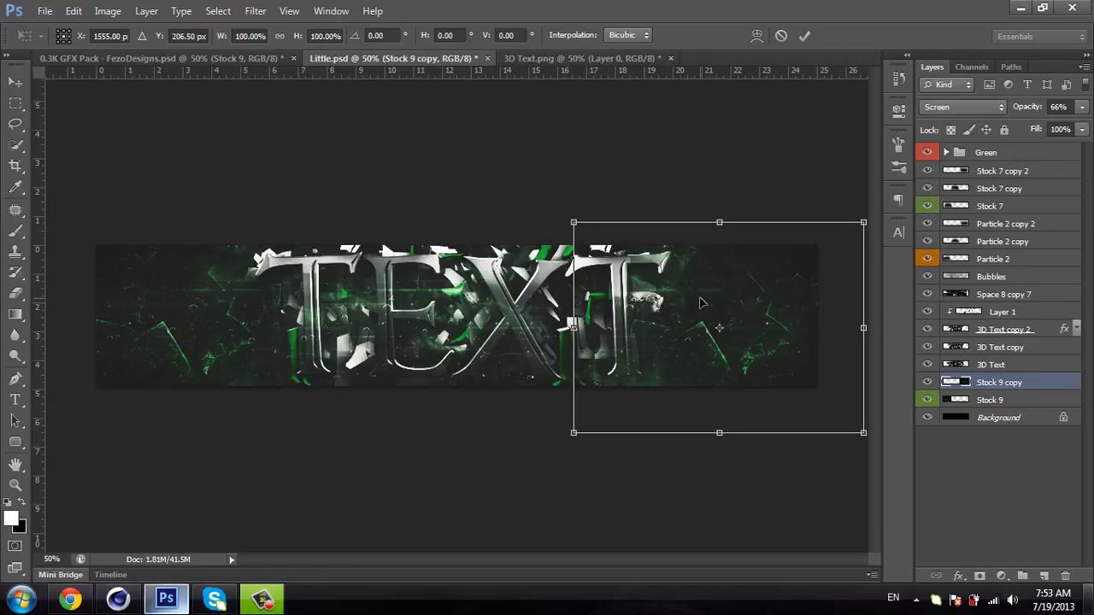
right_click(701, 303)
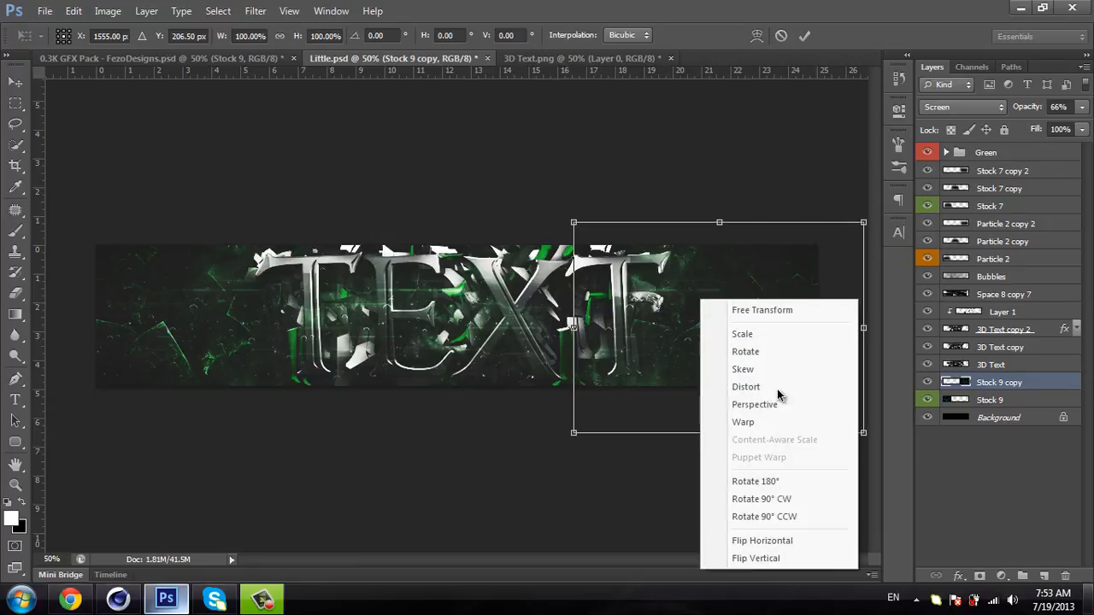
left_click(782, 543)
right_click(757, 307)
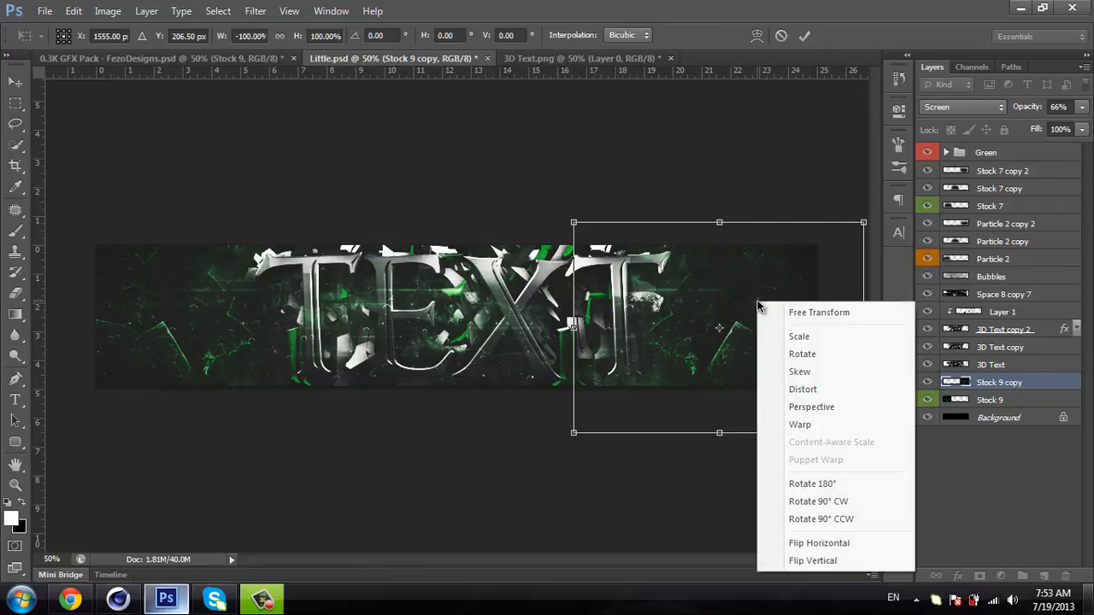
left_click(812, 562)
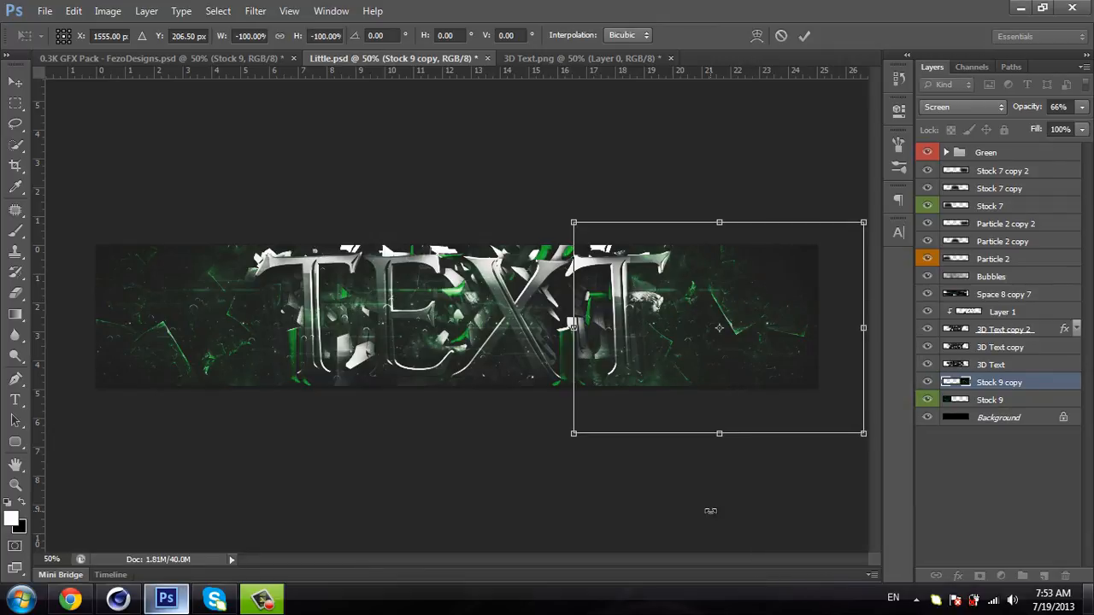
left_click(810, 39)
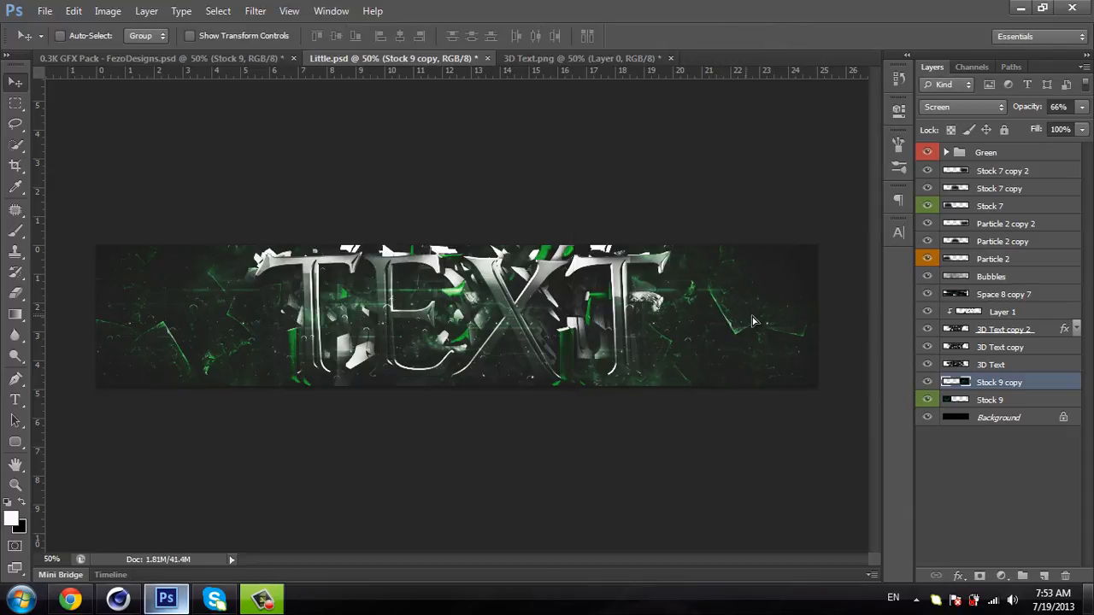
mouse_move(742, 321)
left_mouse_down()
mouse_move(769, 319)
mouse_move(756, 304)
mouse_move(750, 327)
left_mouse_up()
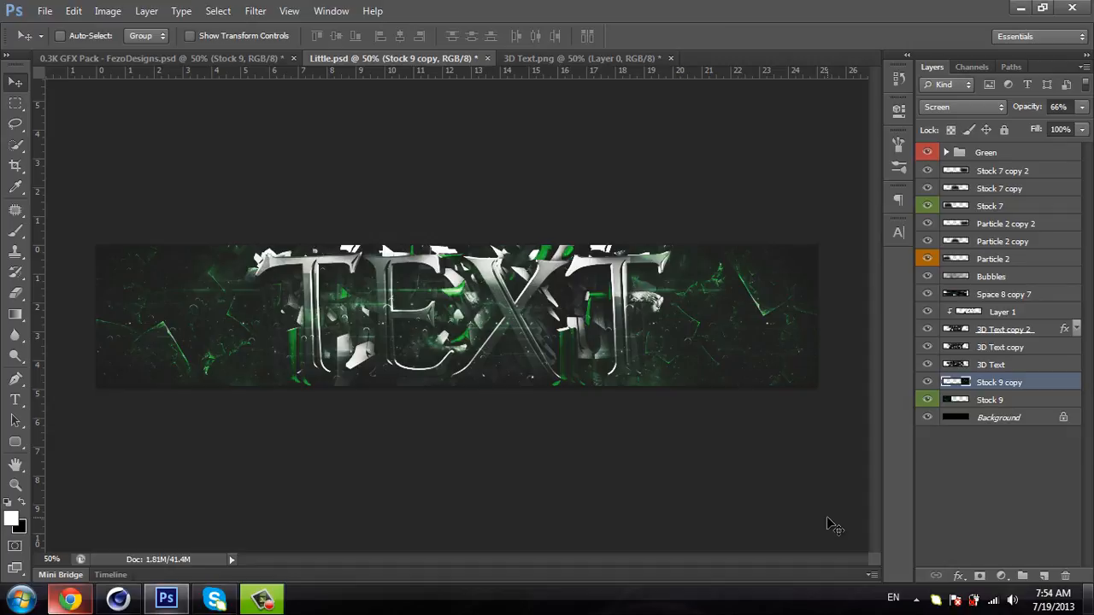
Step: Preview the layers in the GFX pack's Stocks group one by one to look for more usable artwork
left_click(171, 59)
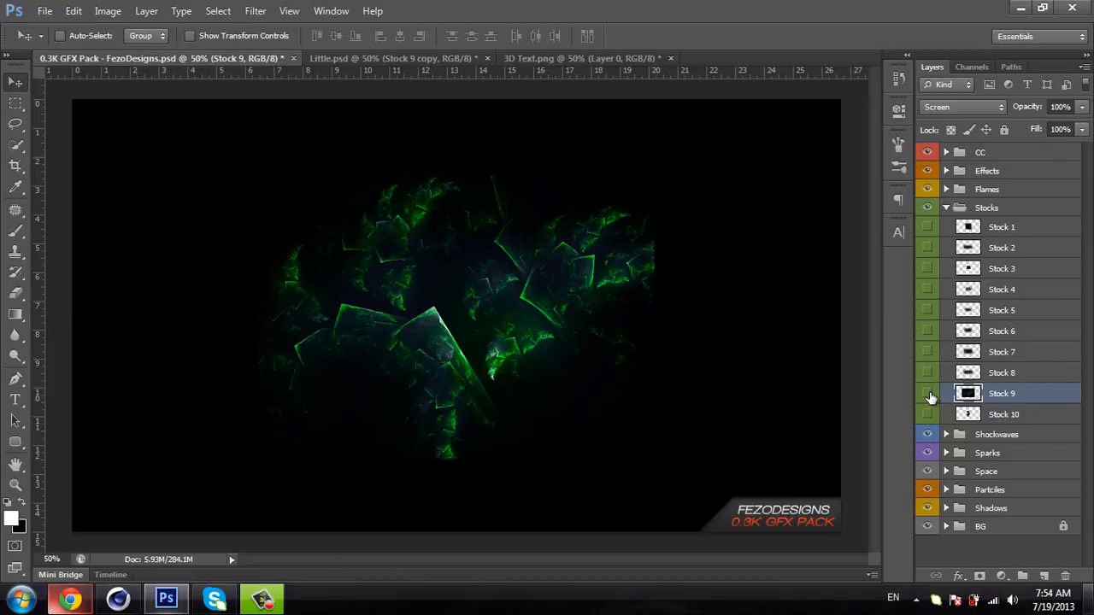
left_click(928, 395)
left_click(926, 416)
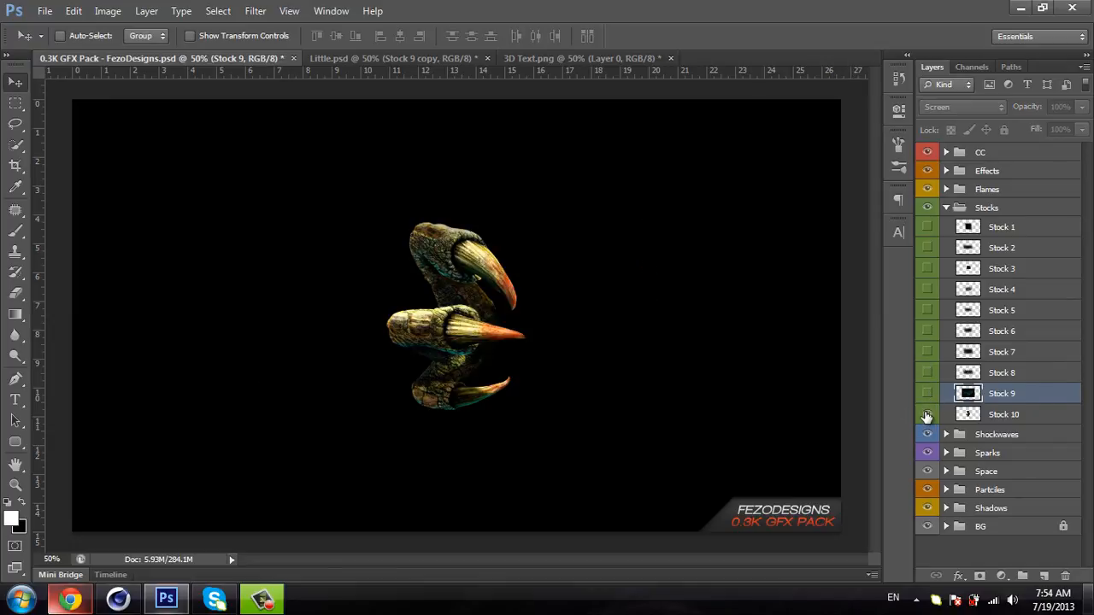
left_click(926, 417)
left_click(941, 309)
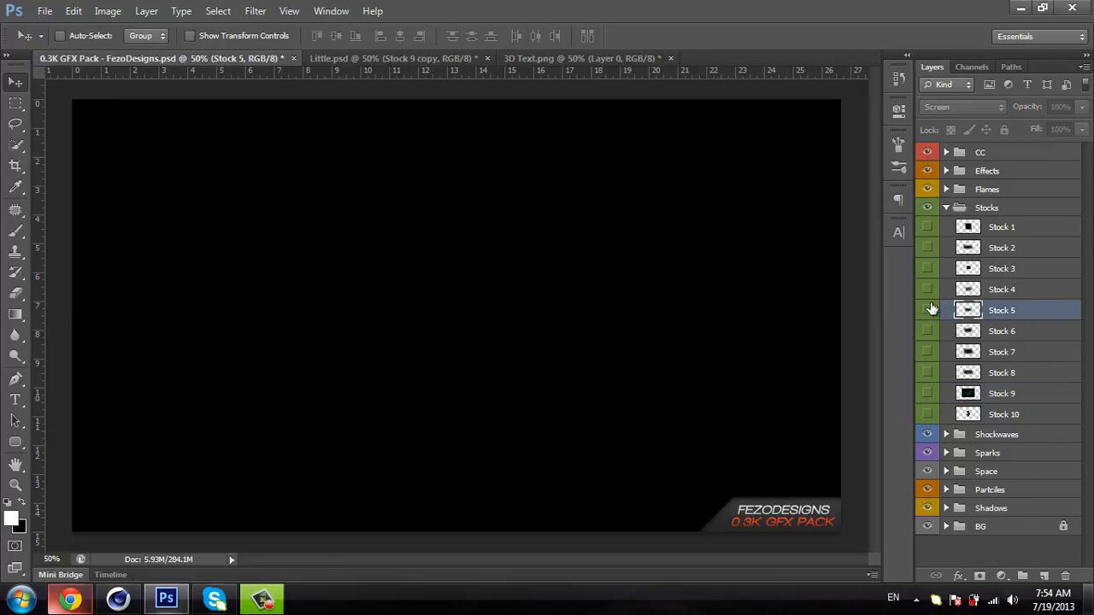
left_click(928, 311)
left_click(928, 309)
left_click(928, 332)
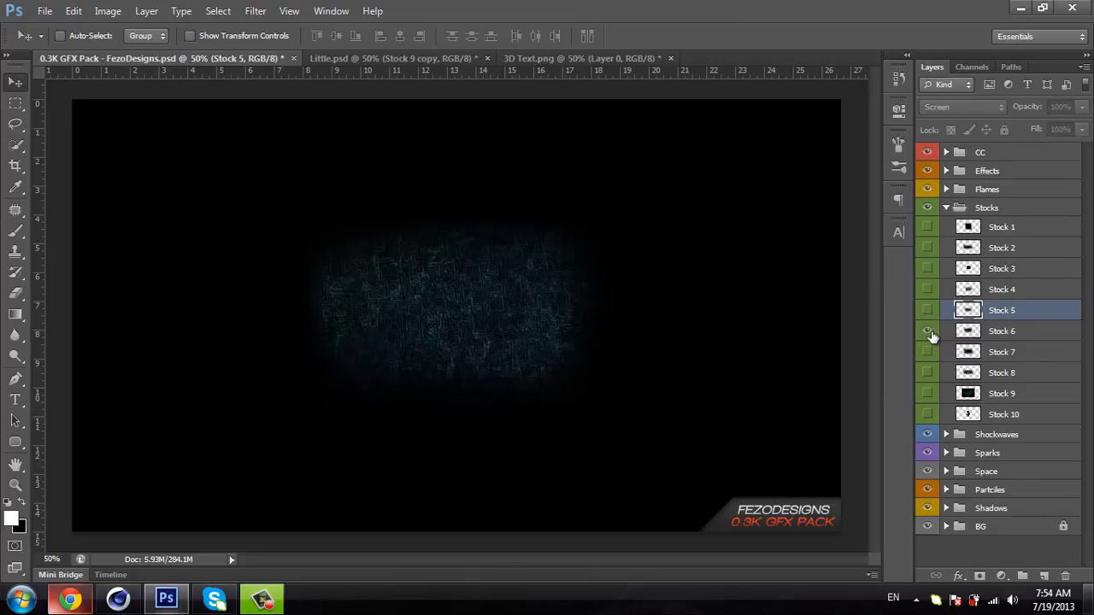
left_click(929, 331)
left_click(928, 352)
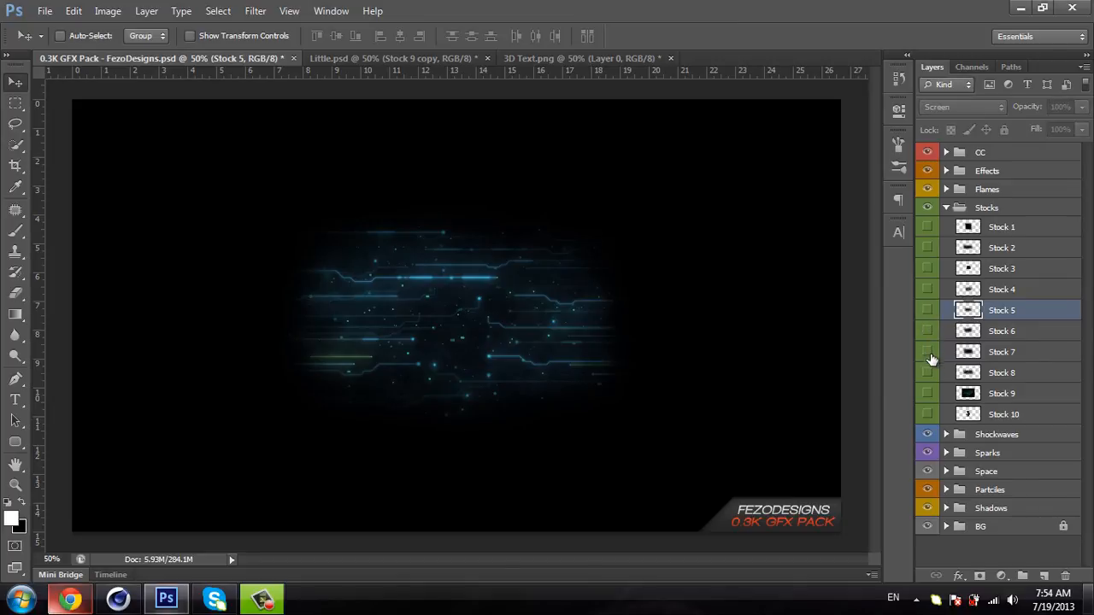
left_click(929, 353)
left_click(928, 373)
left_click(929, 374)
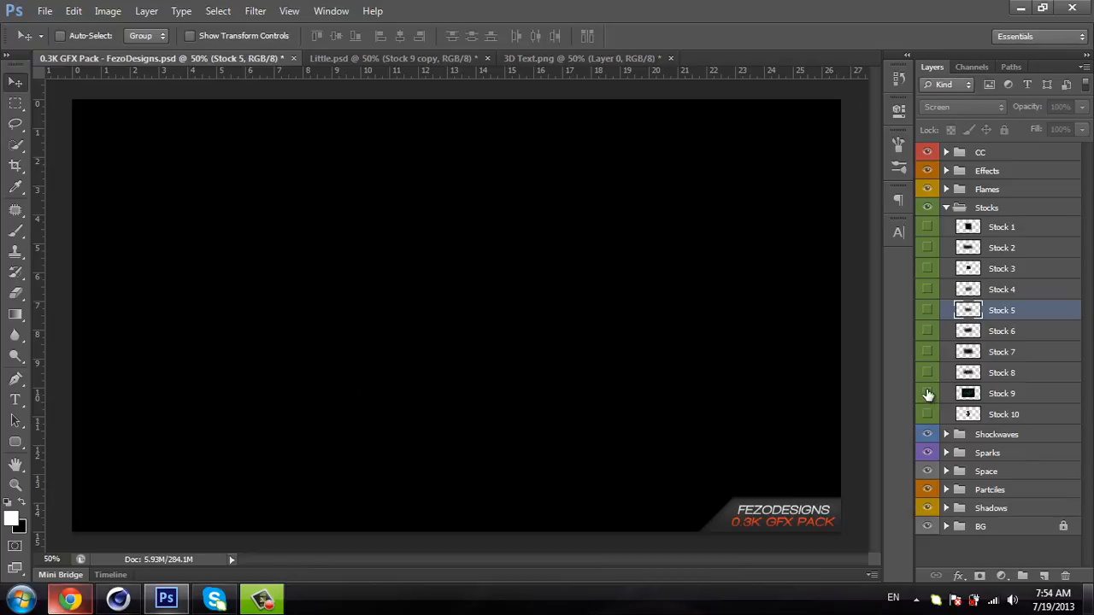
left_click(928, 394)
left_click(928, 394)
left_click(928, 254)
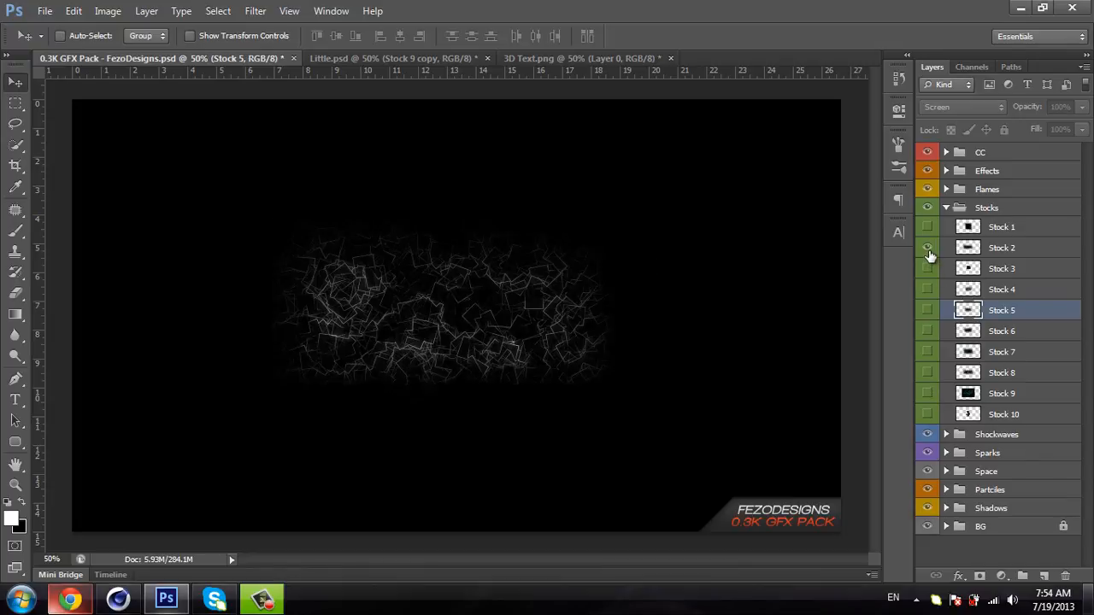
left_click(929, 254)
left_click(928, 263)
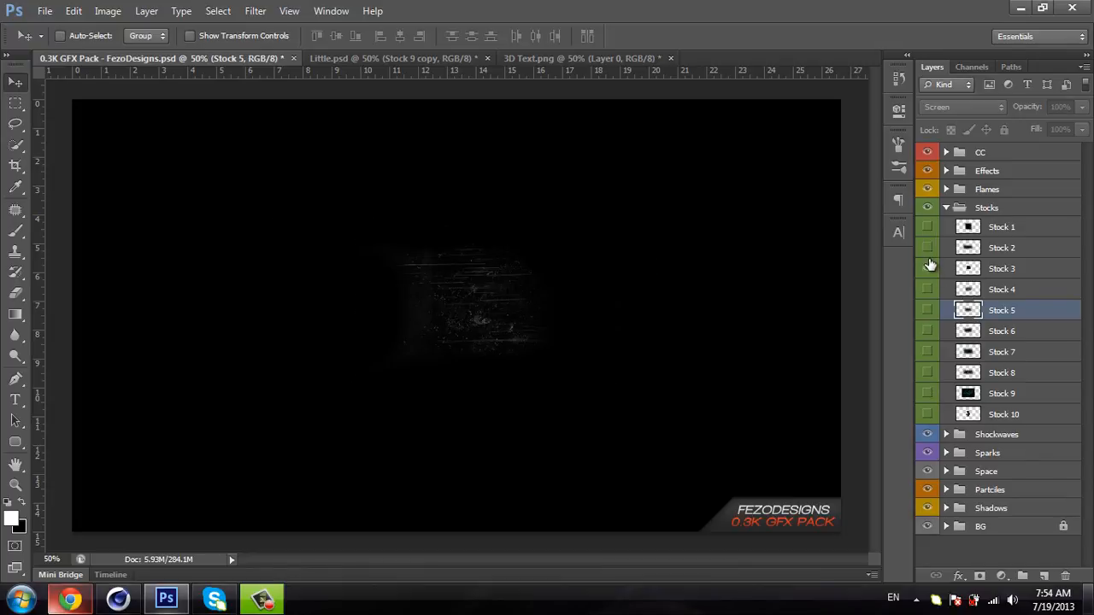
left_click(945, 208)
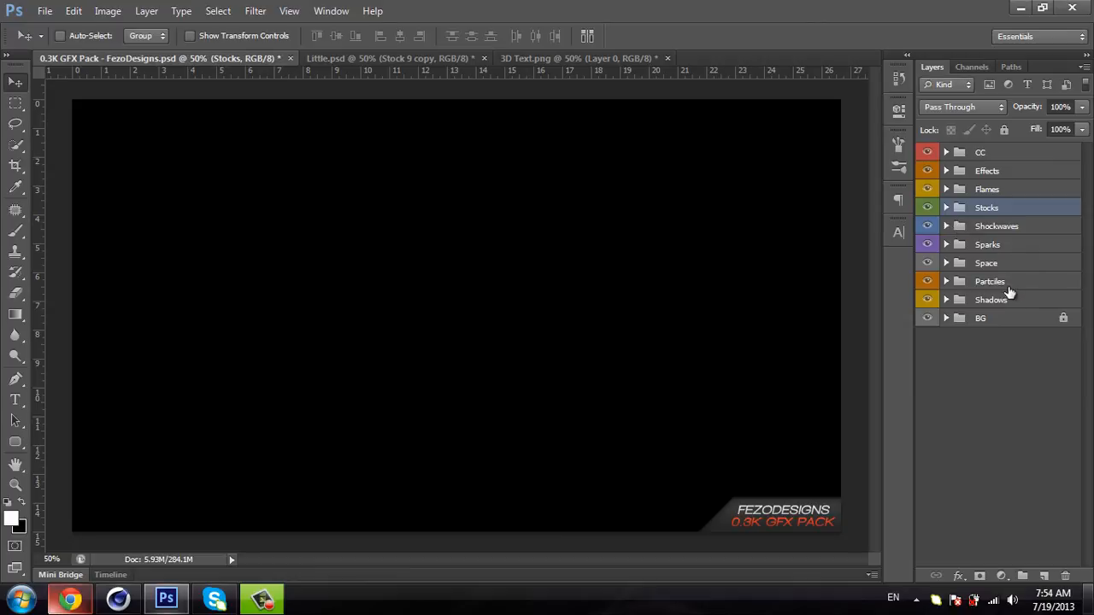
Step: Preview Particle 2, Particle 4 and Particle 5 in the GFX pack's particle group
left_click(1009, 283)
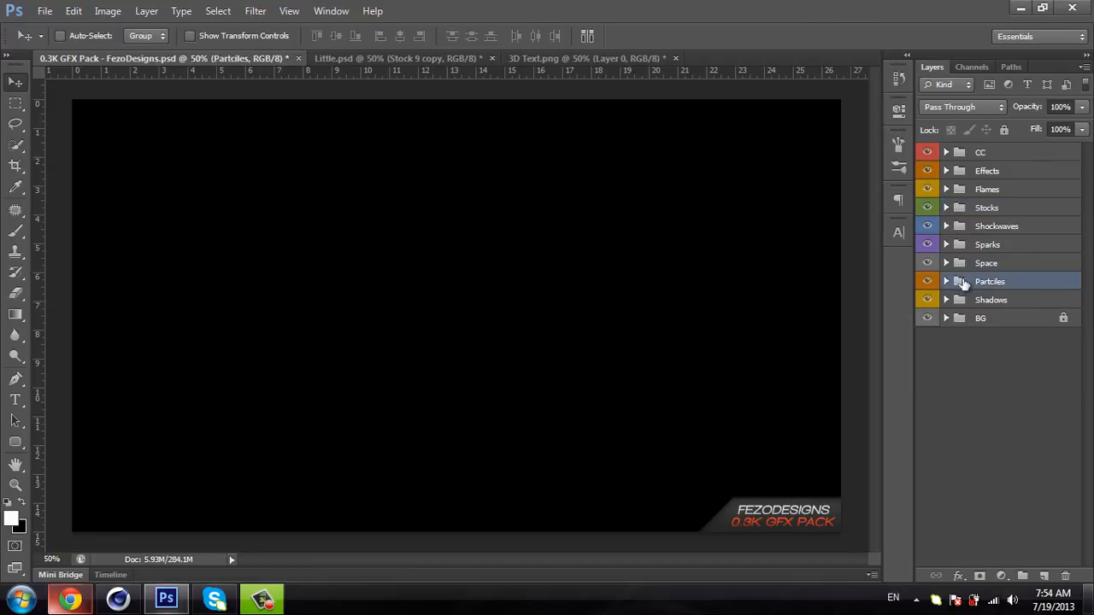
left_click(946, 282)
left_click(928, 322)
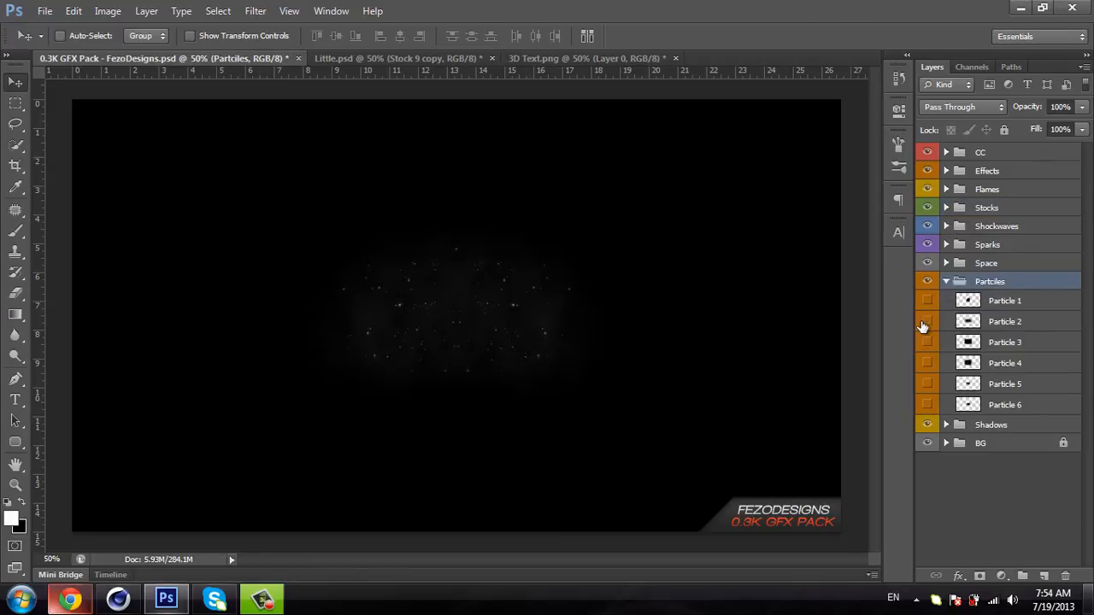
left_click(928, 322)
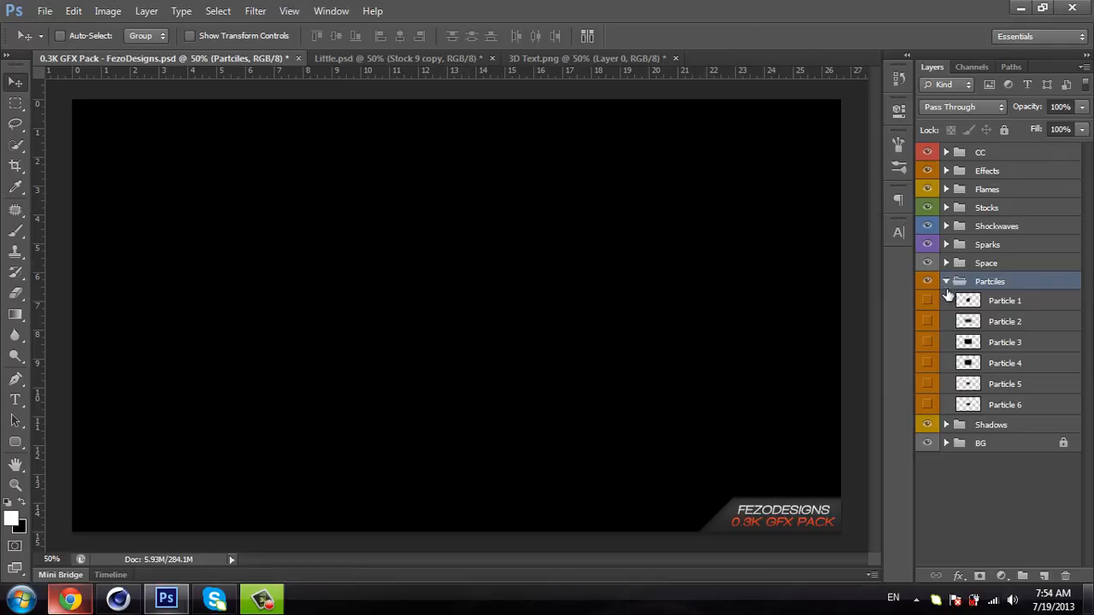
left_click(927, 363)
left_click(927, 364)
left_click(927, 384)
left_click(927, 384)
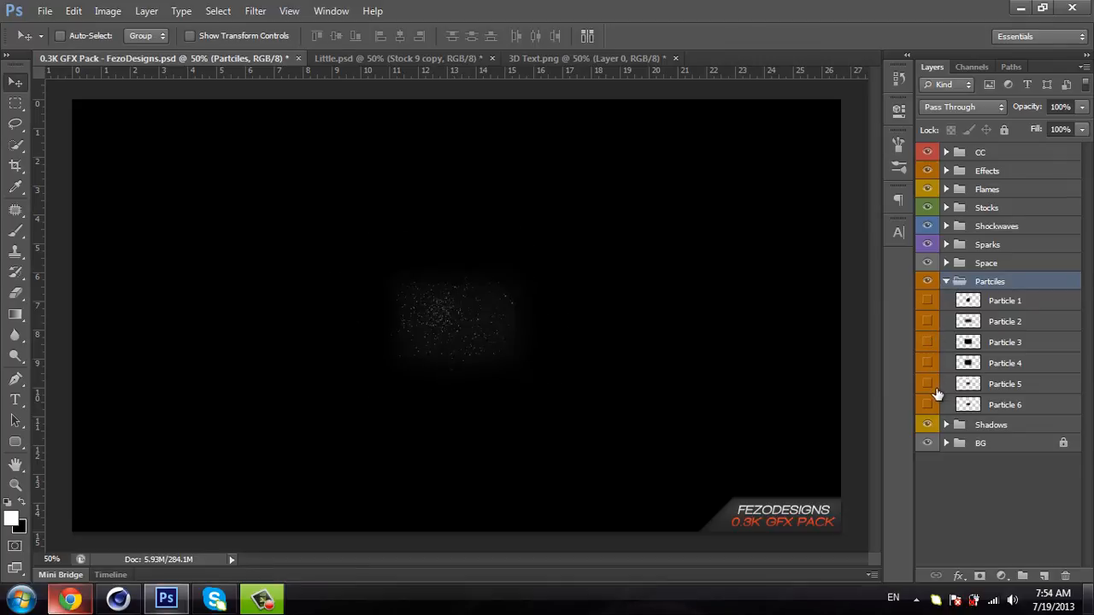
left_click(945, 281)
Step: Copy the Effects 17 layer from the GFX pack's Effects group into Little.psd and place it directly below the Green group
left_click(961, 184)
left_click(967, 174)
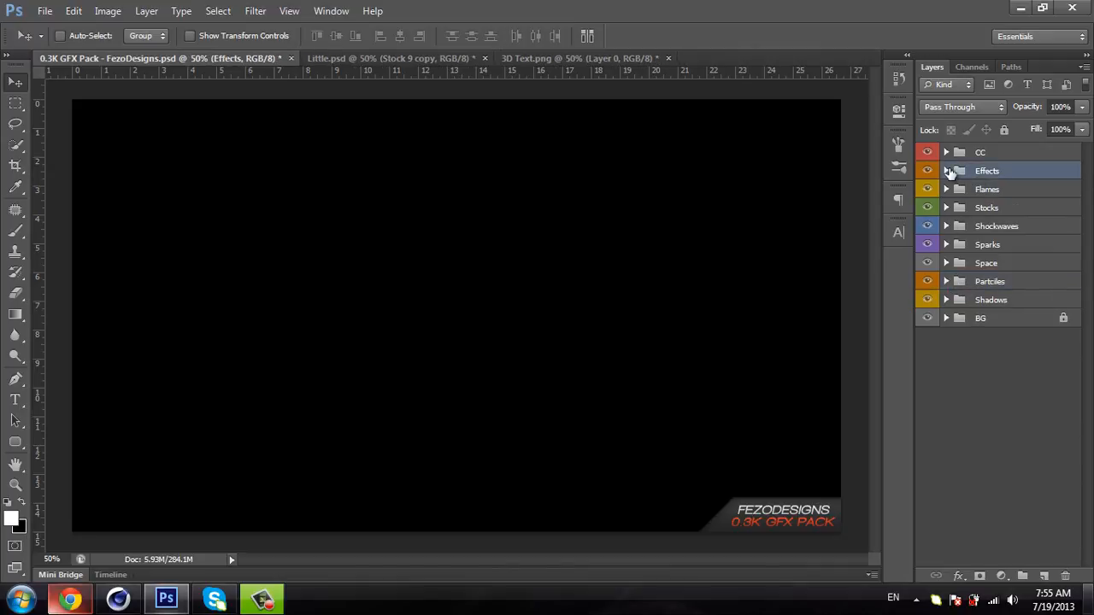
left_click(946, 171)
left_click(928, 523)
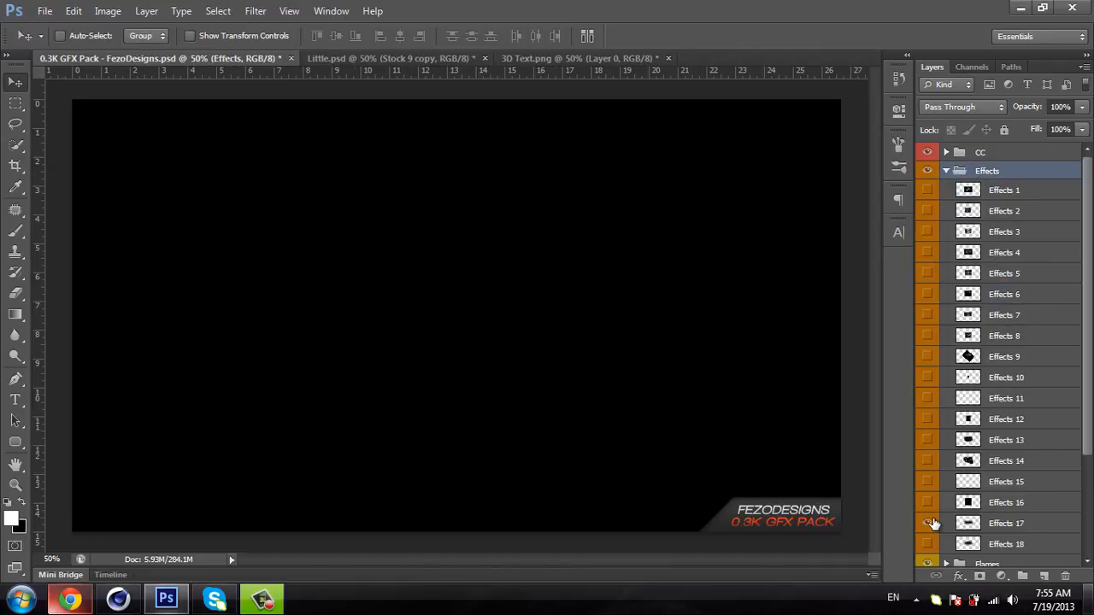
left_click(927, 523)
left_click(928, 523)
left_click(1050, 522)
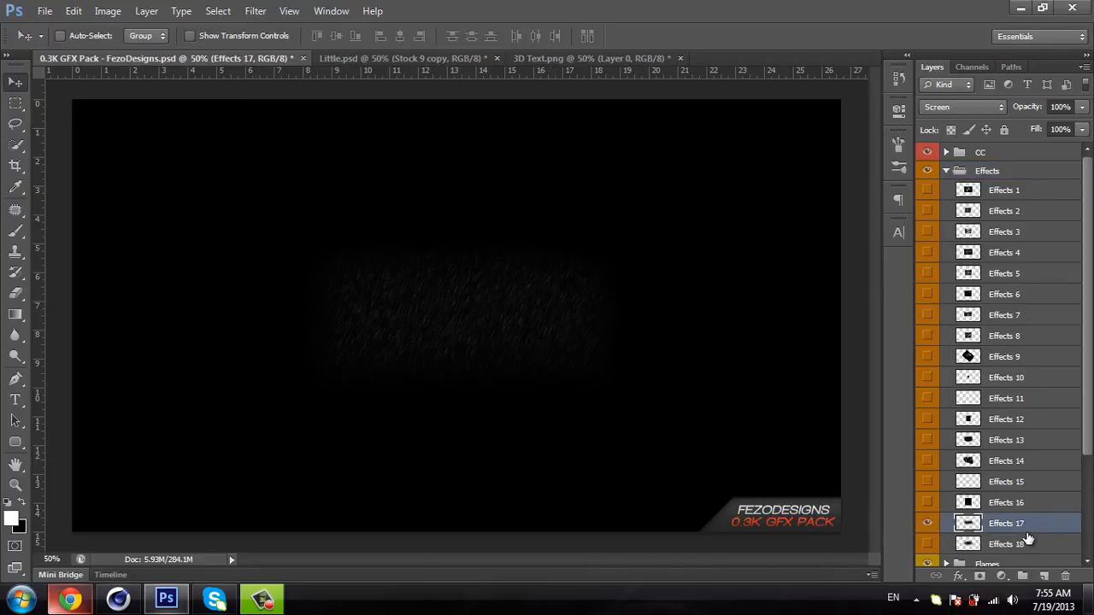
left_click_drag(517, 292, 440, 247)
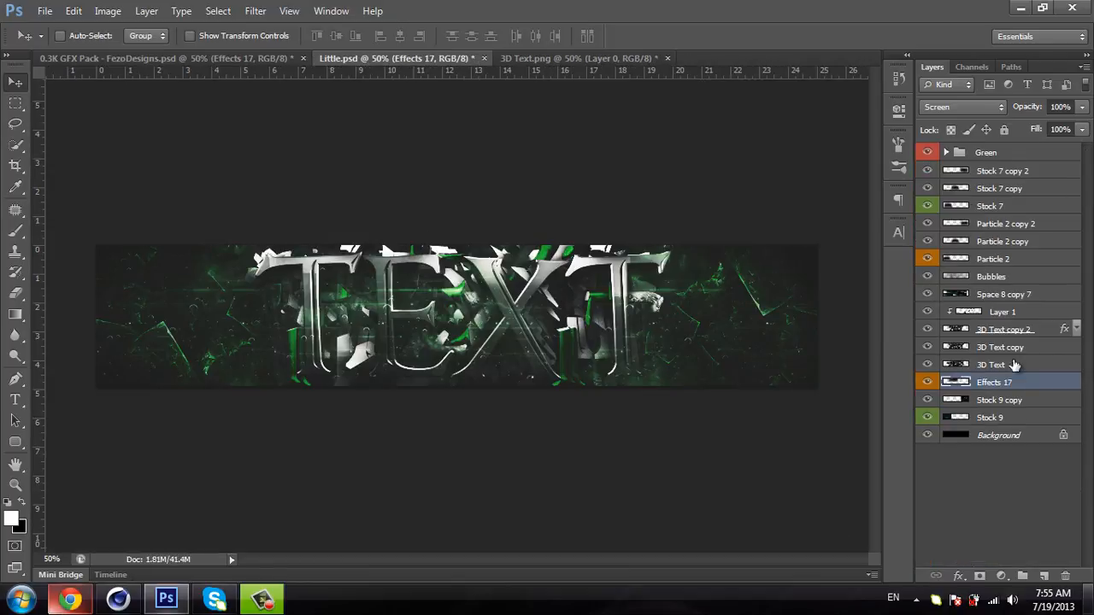
left_click_drag(1012, 385, 1014, 164)
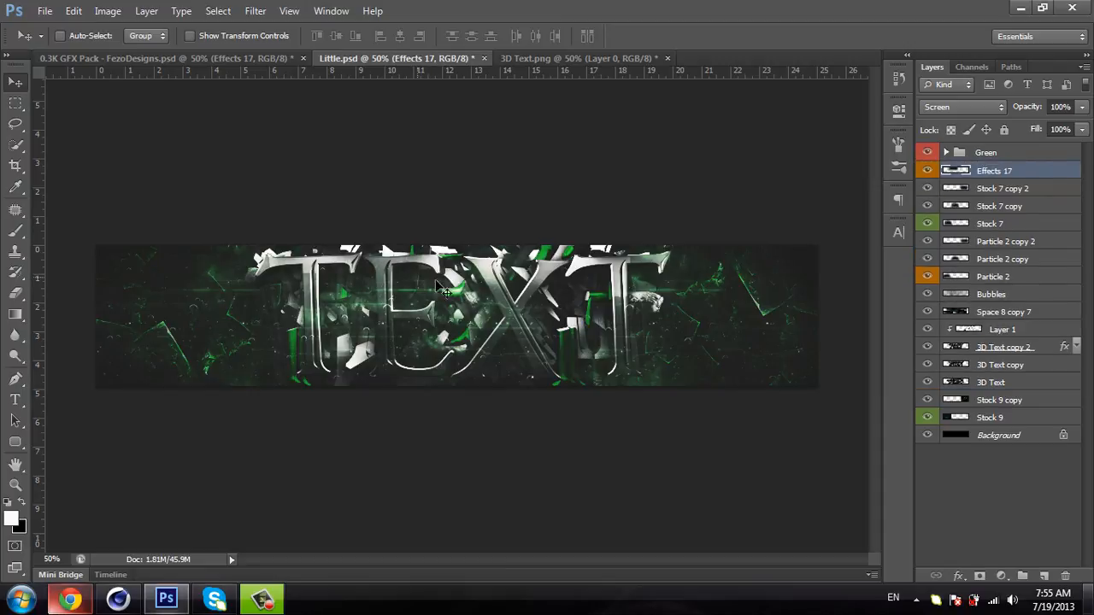
Step: Set the Effects 17 layer's blend mode to Normal and shift its artwork over the banner's left end
left_click_drag(437, 286, 374, 335)
left_click(964, 106)
left_click(940, 125)
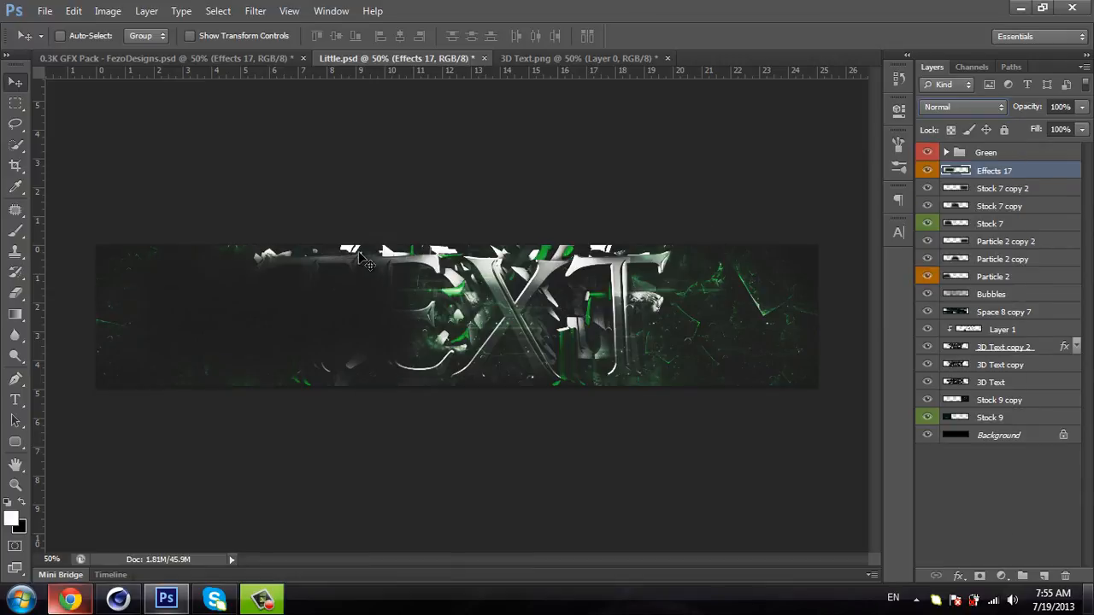
left_click_drag(393, 319, 337, 323)
Step: Scale Effects 17 proportionally around its centre to about 126% and shift it slightly toward the banner's middle
key("ctrl+t")
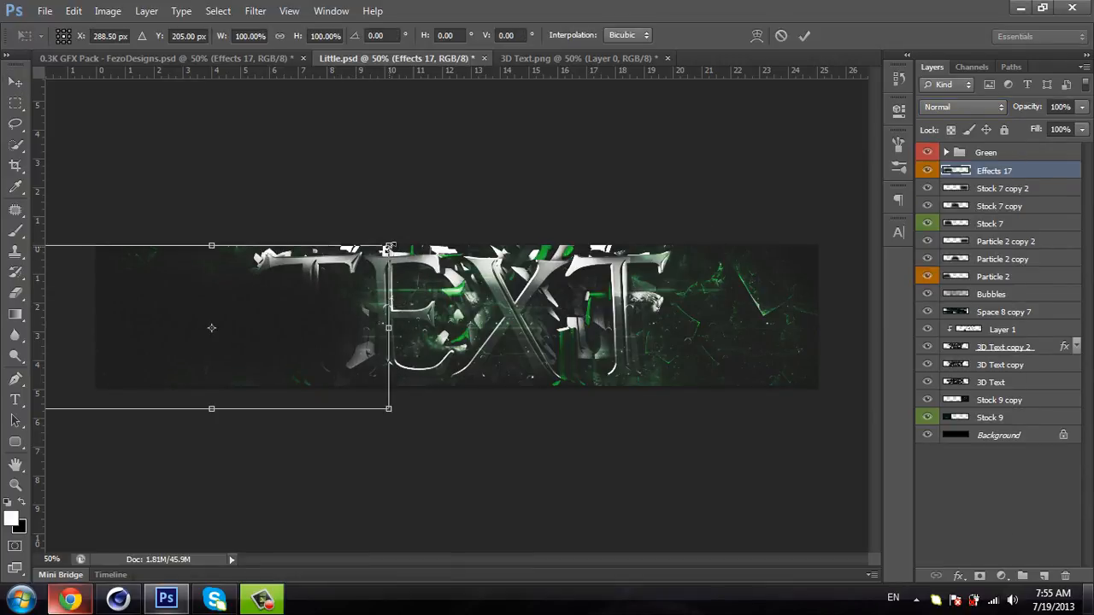
left_click_drag(391, 246, 436, 224)
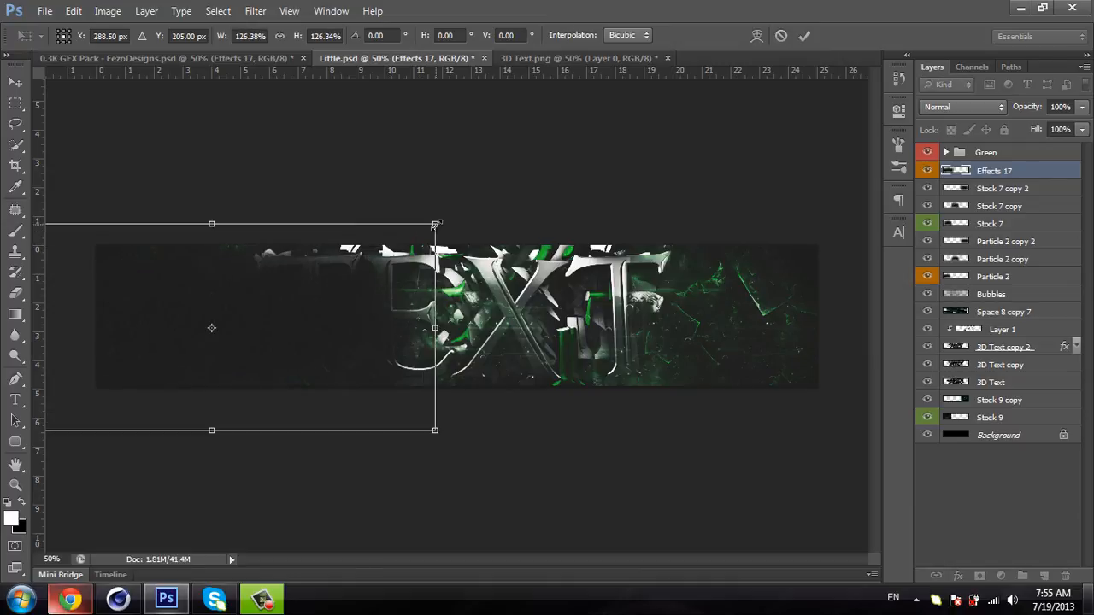
key("Return")
left_click_drag(311, 305, 368, 309)
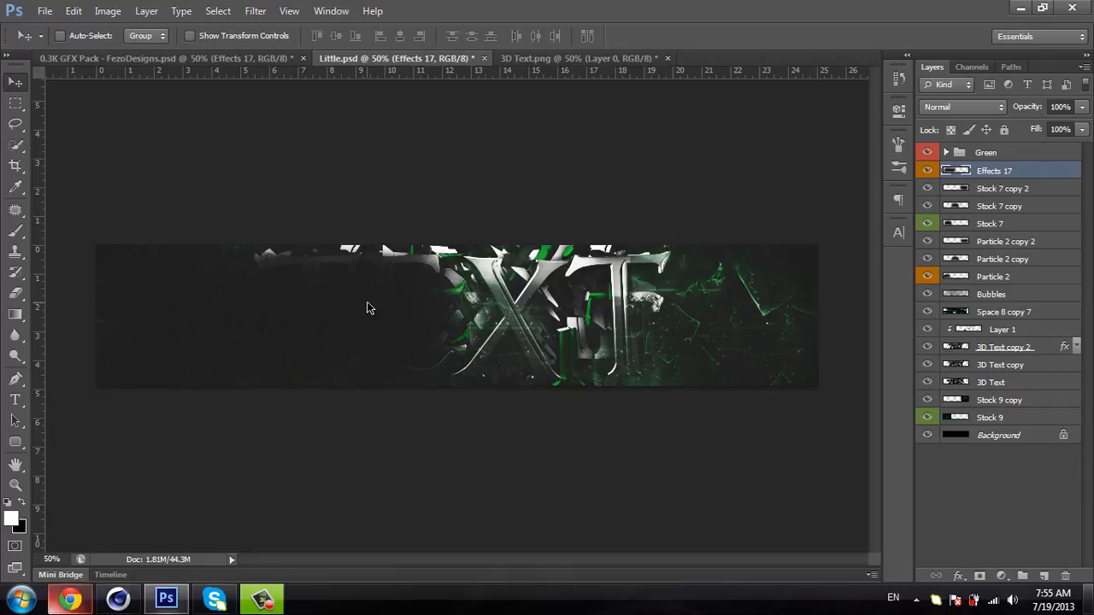
Step: Duplicate the Effects 17 layer, move the copy over the banner's right half, and nudge both layers together
key("ctrl+j")
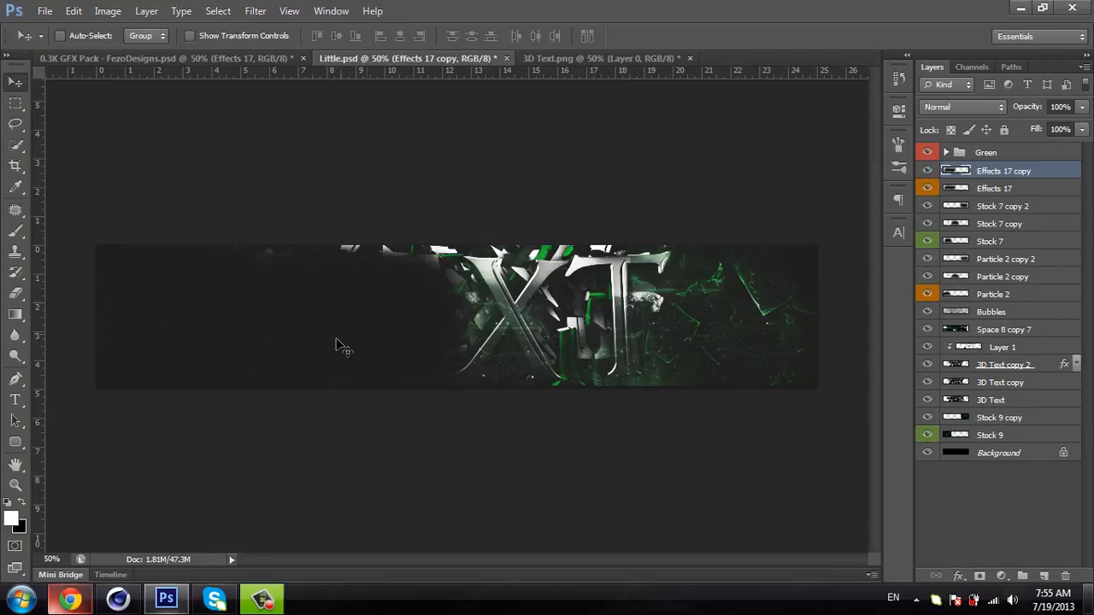
left_click_drag(360, 333, 684, 326)
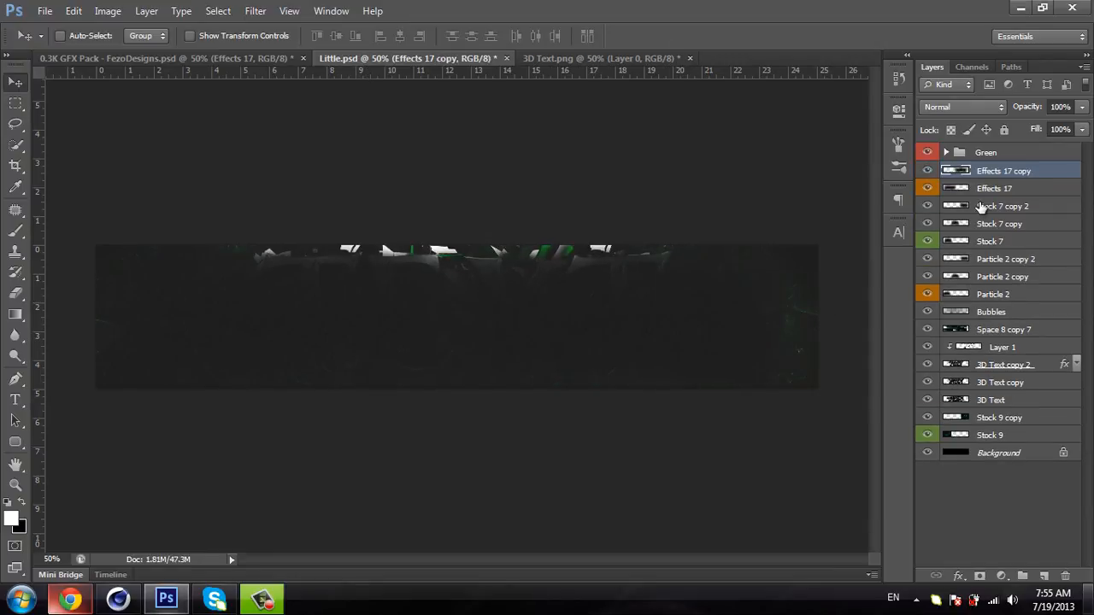
left_click(462, 286, "ctrl+shift")
left_click_drag(462, 285, 463, 284)
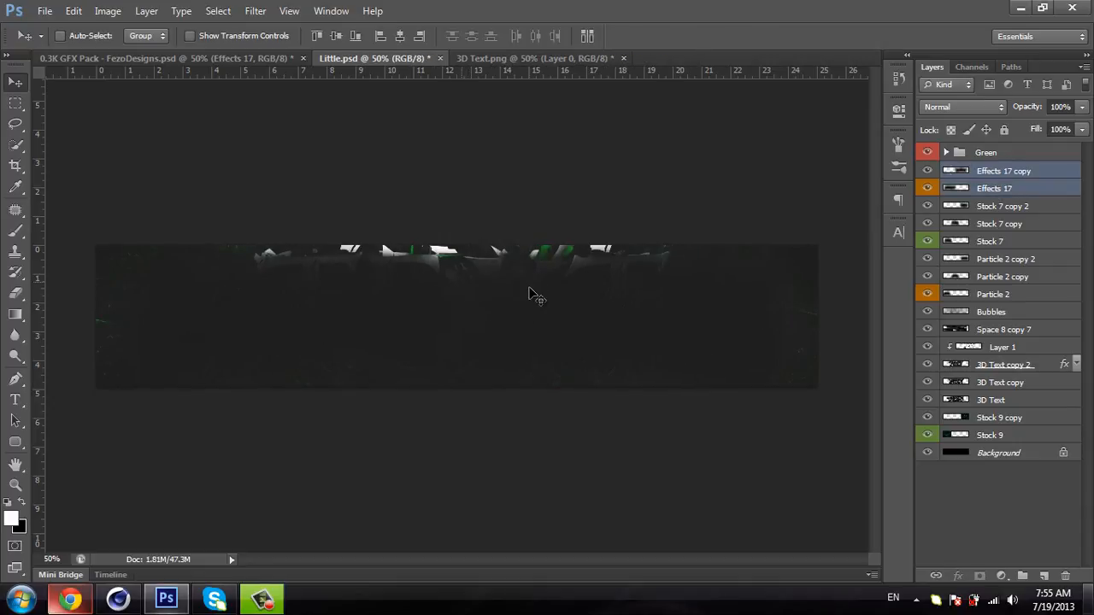
Step: Merge the Effects 17 layer and its copy into a single layer
left_click(1019, 194)
left_click(1020, 175)
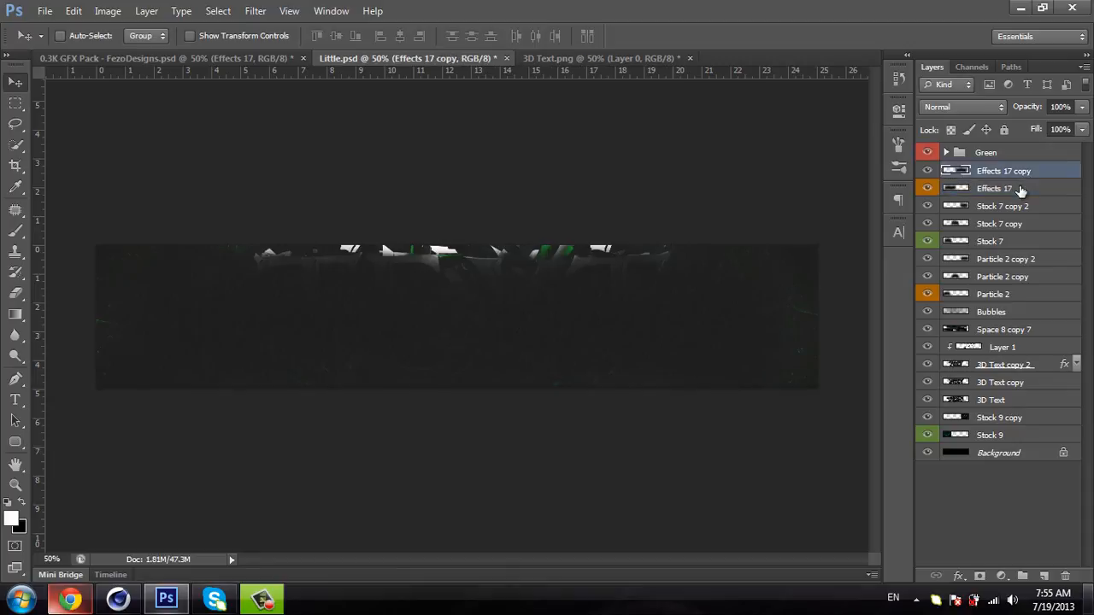
left_click(1016, 190)
left_click(1011, 174, "shift")
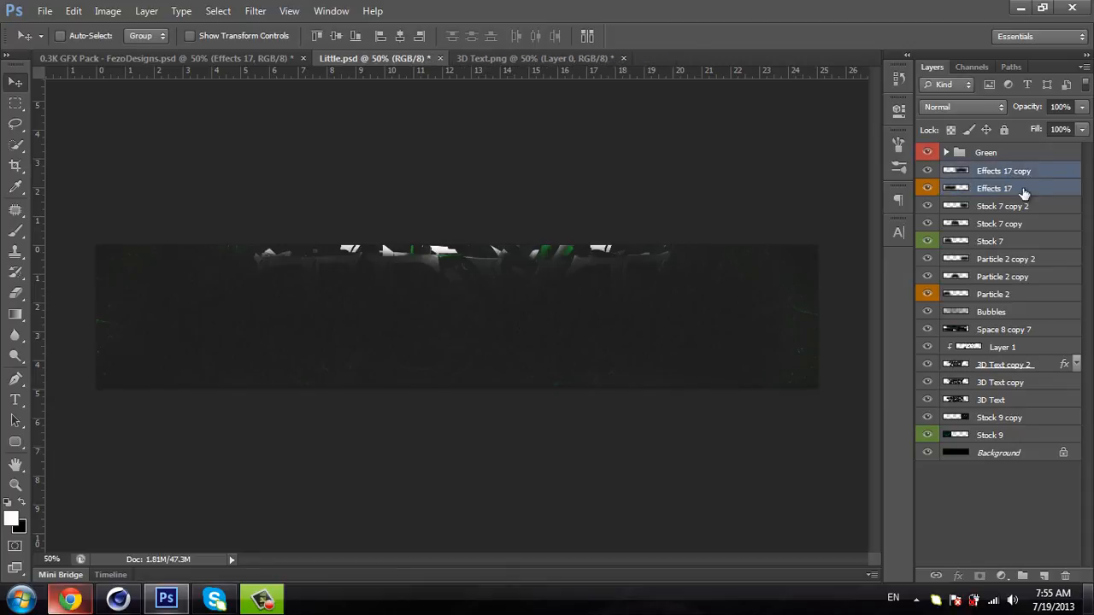
right_click(1000, 195)
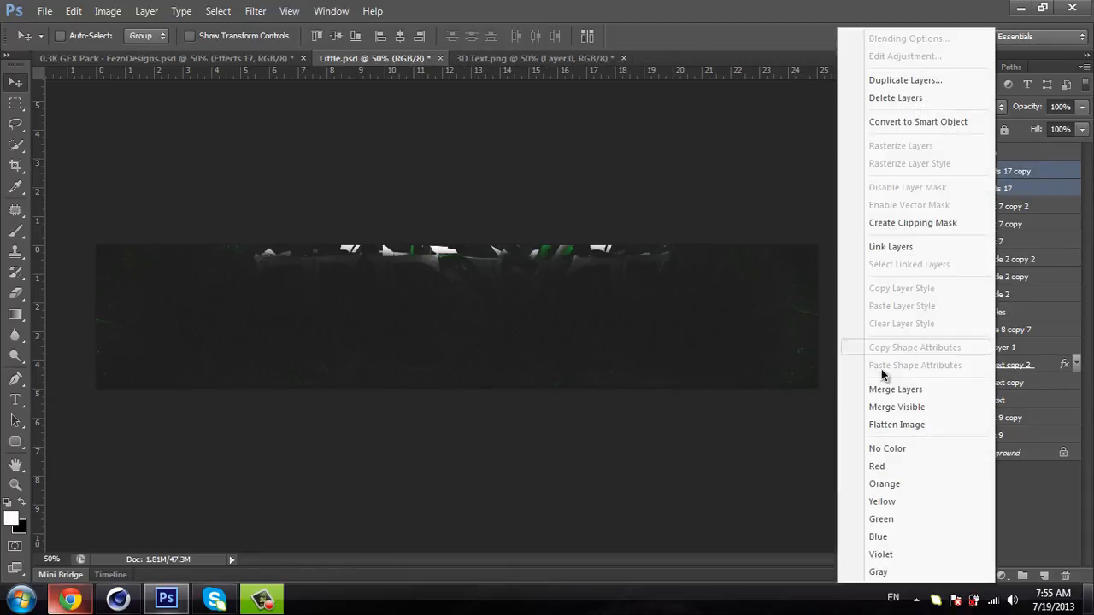
left_click(896, 390)
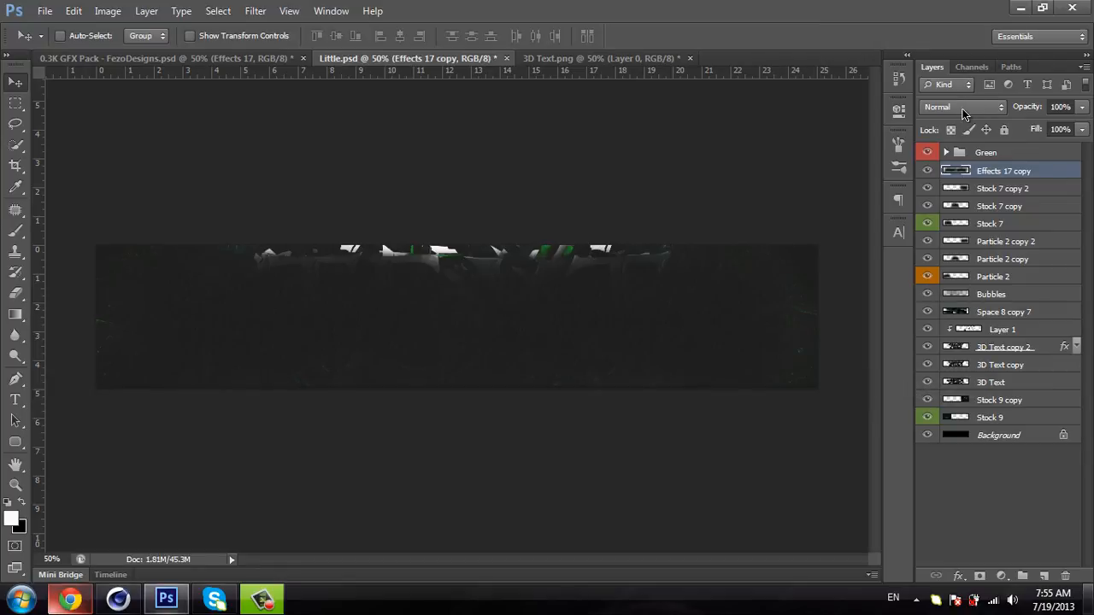
Step: Set the merged Effects 17 copy layer's blend mode to Screen and its opacity to 80%
left_click(963, 108)
left_click(944, 256)
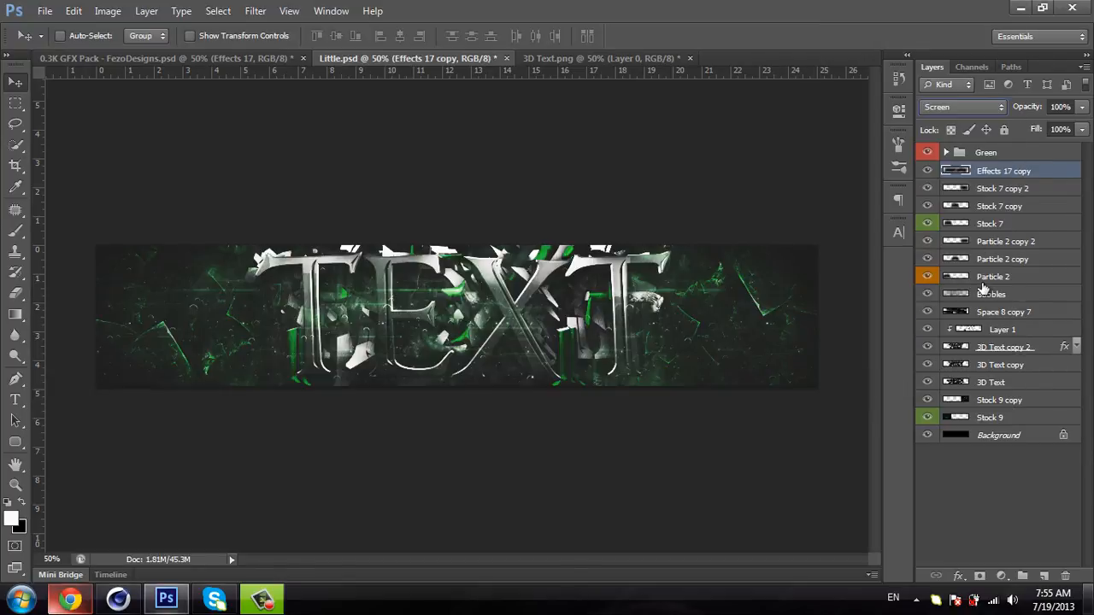
left_click(1060, 107)
type("80")
key("Return")
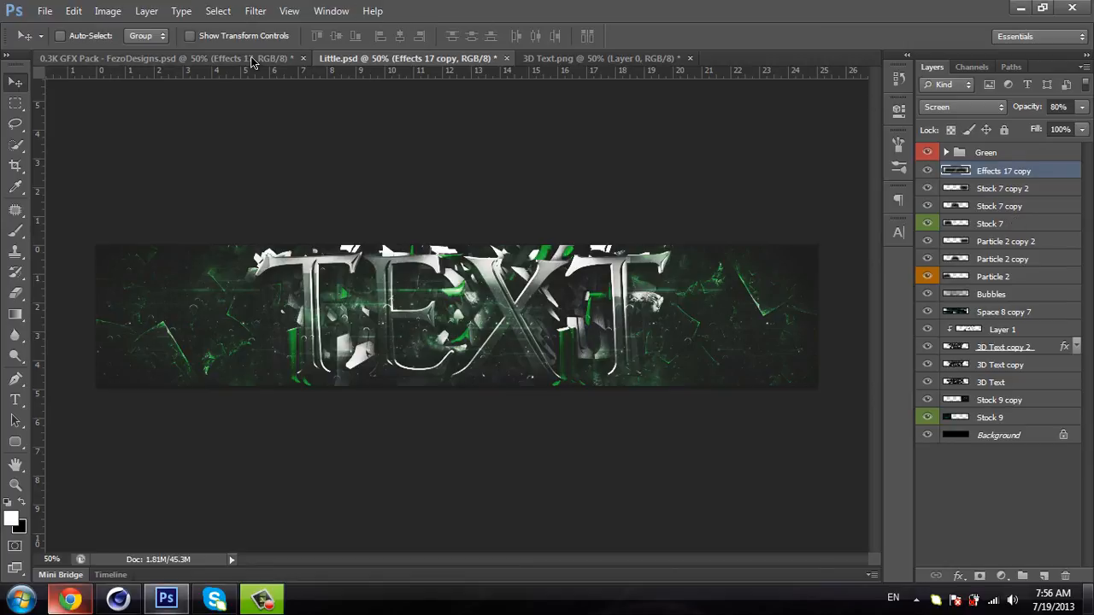
Step: Check the color correction presets in the GFX pack's CC group, return to Little.psd, and minimize the program window
left_click(162, 58)
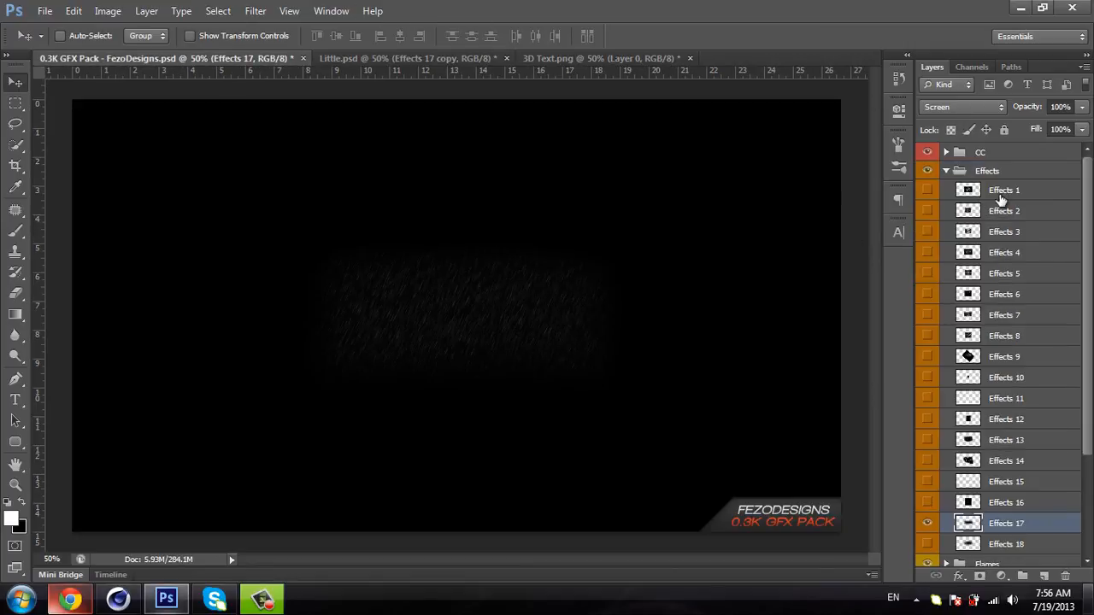
left_click(946, 171)
left_click(946, 152)
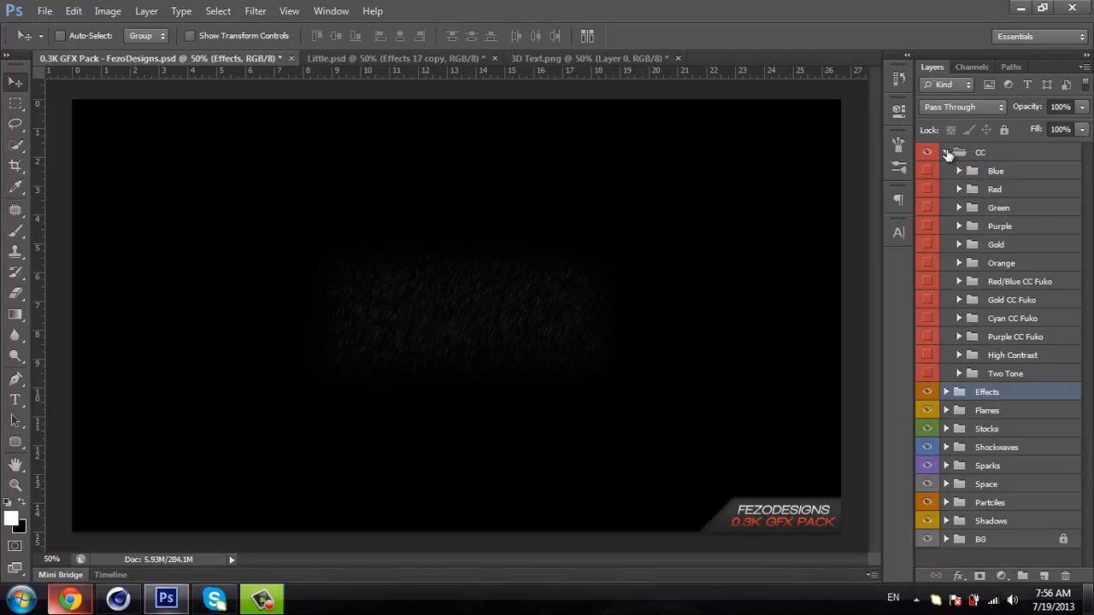
left_click(946, 152)
left_click(402, 58)
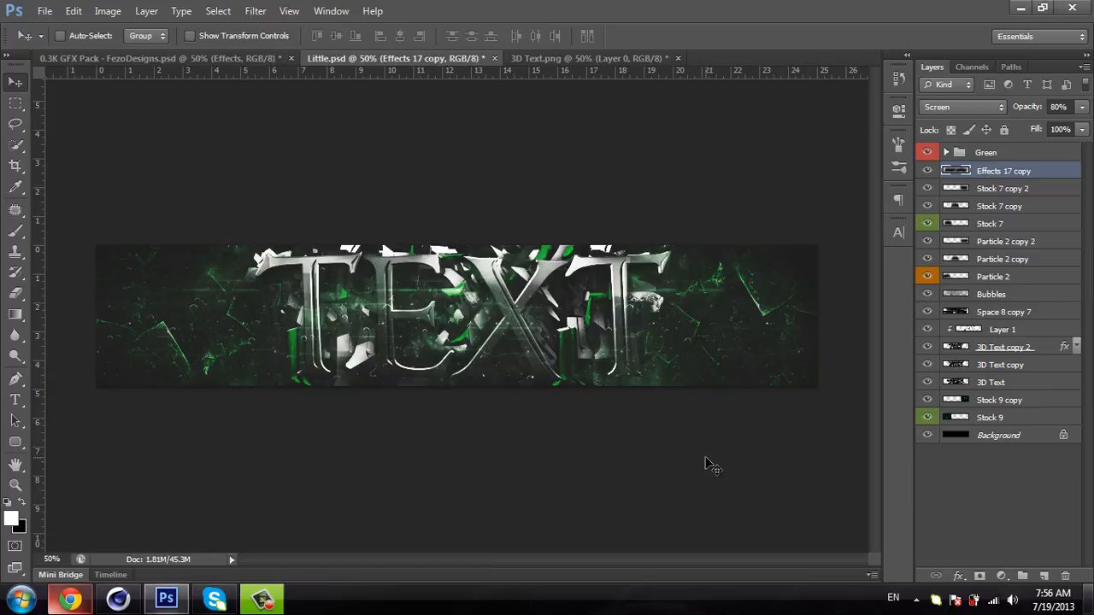
left_click(1020, 8)
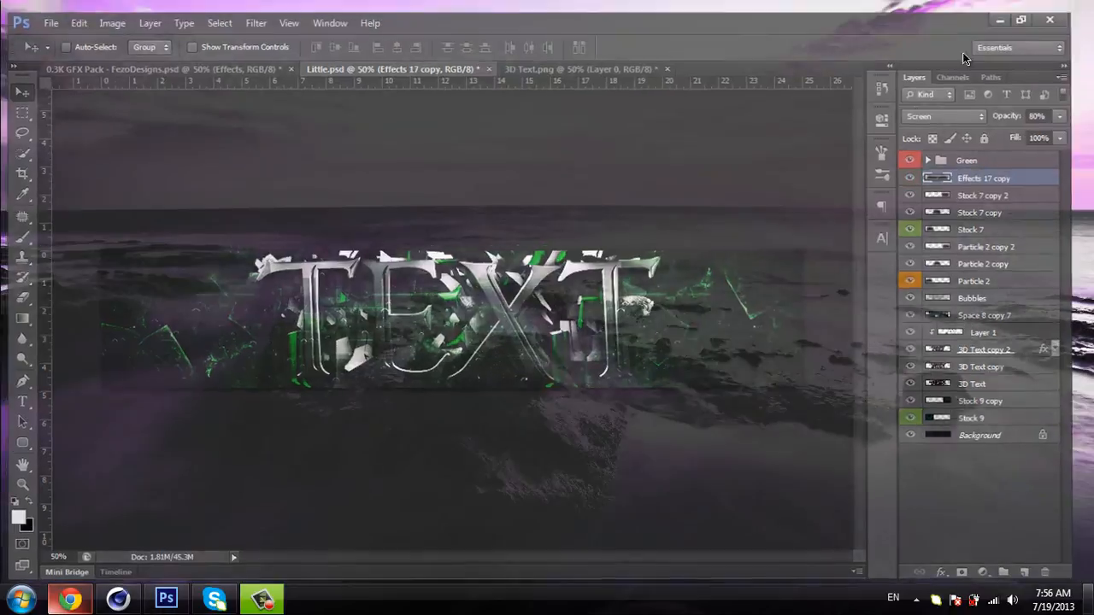